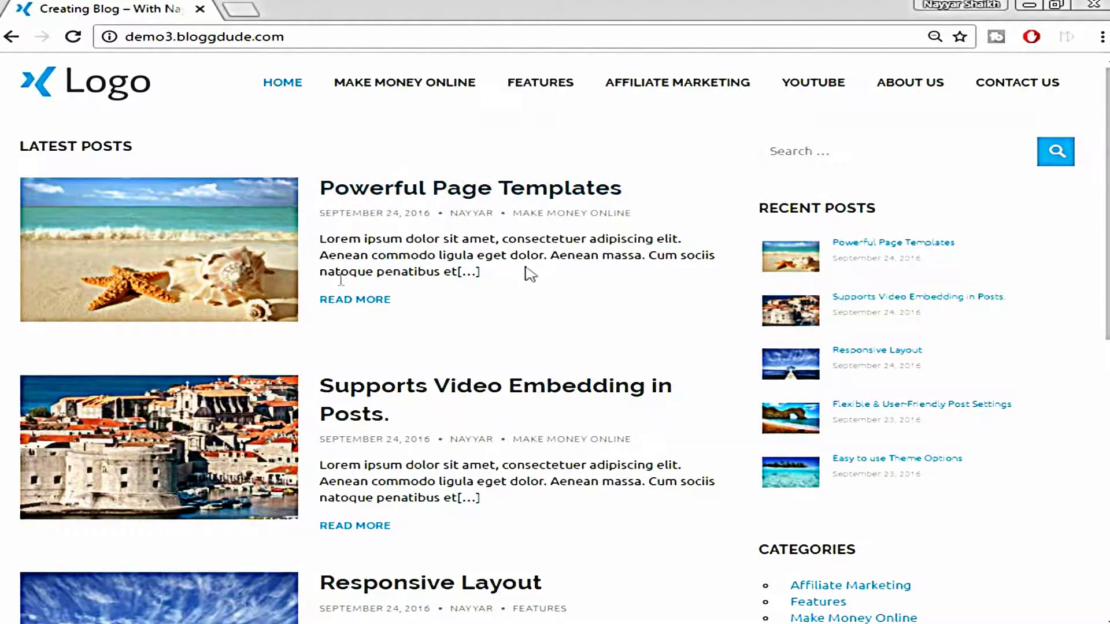
# Browse the blog home page and open the 'Powerful Page Templates' post
pyautogui.scroll(-7, 466, 314)
pyautogui.scroll(-3, 466, 333)
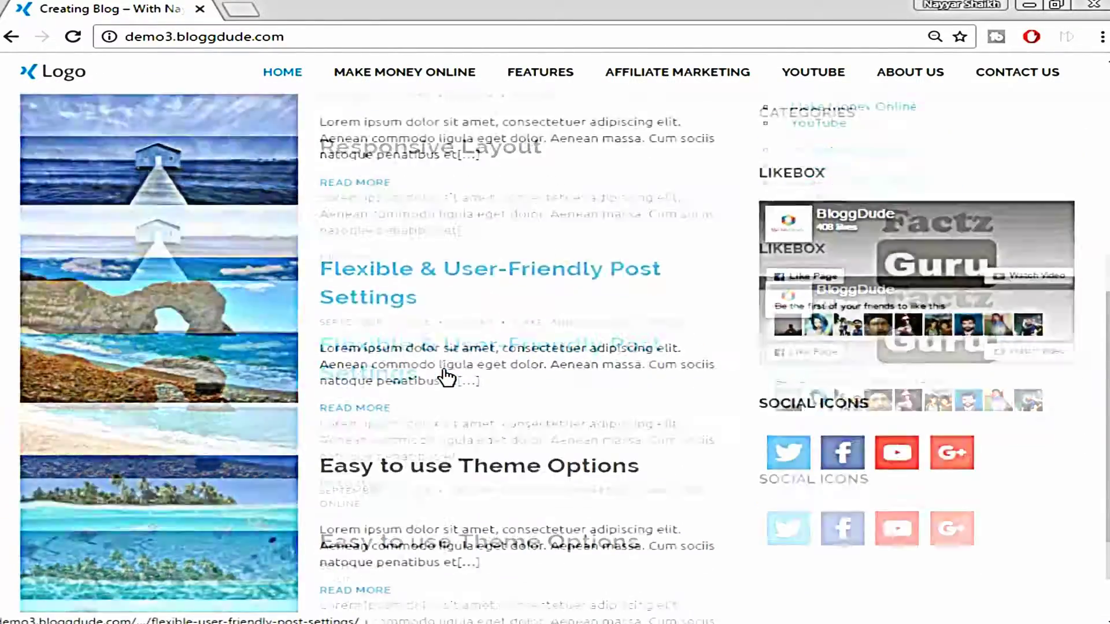
pyautogui.scroll(10, 1004, 416)
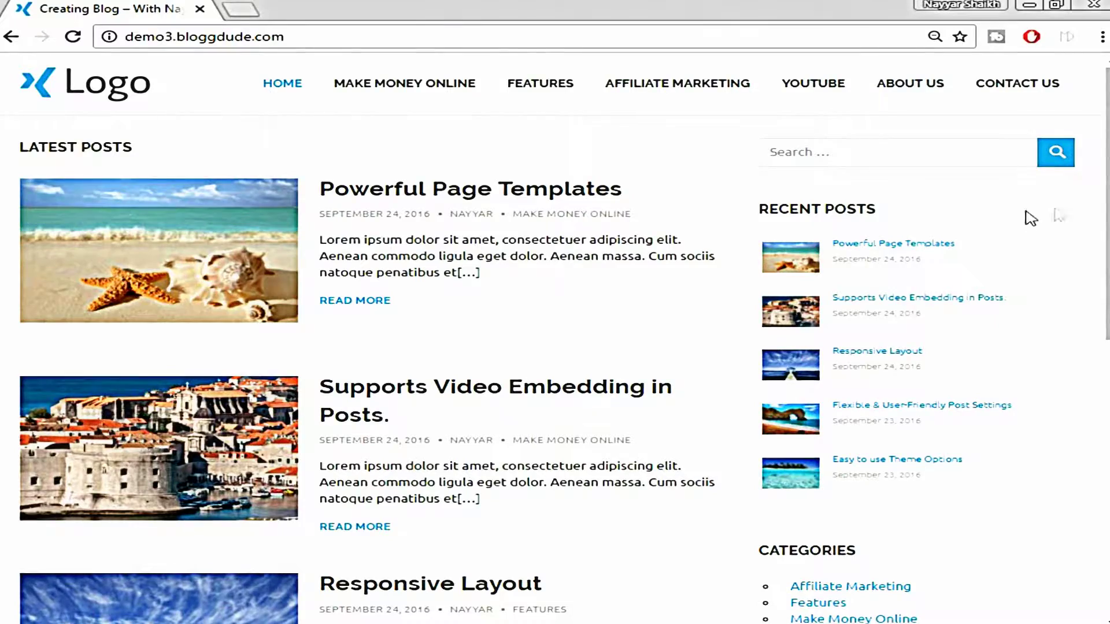
pyautogui.scroll(-3, 1020, 215)
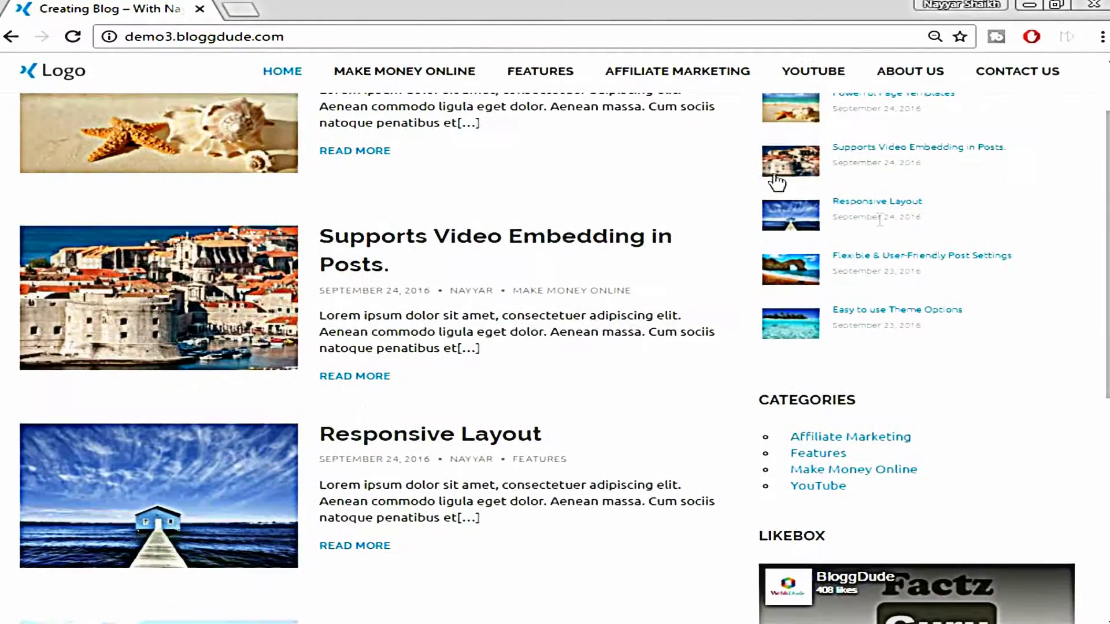
pyautogui.scroll(-2, 769, 310)
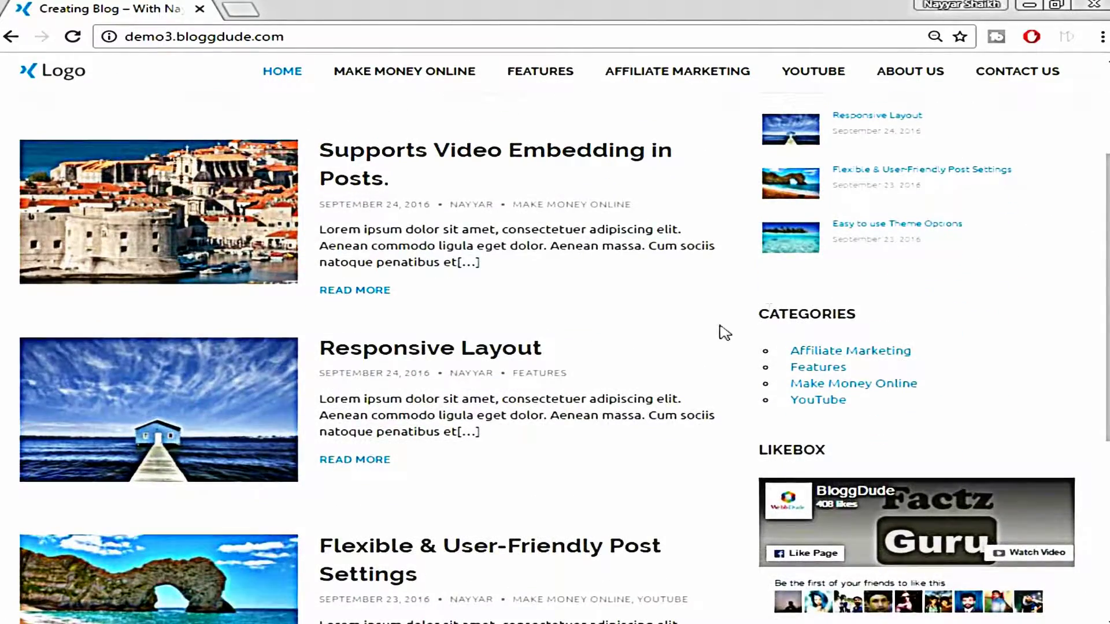
pyautogui.scroll(-3, 1007, 320)
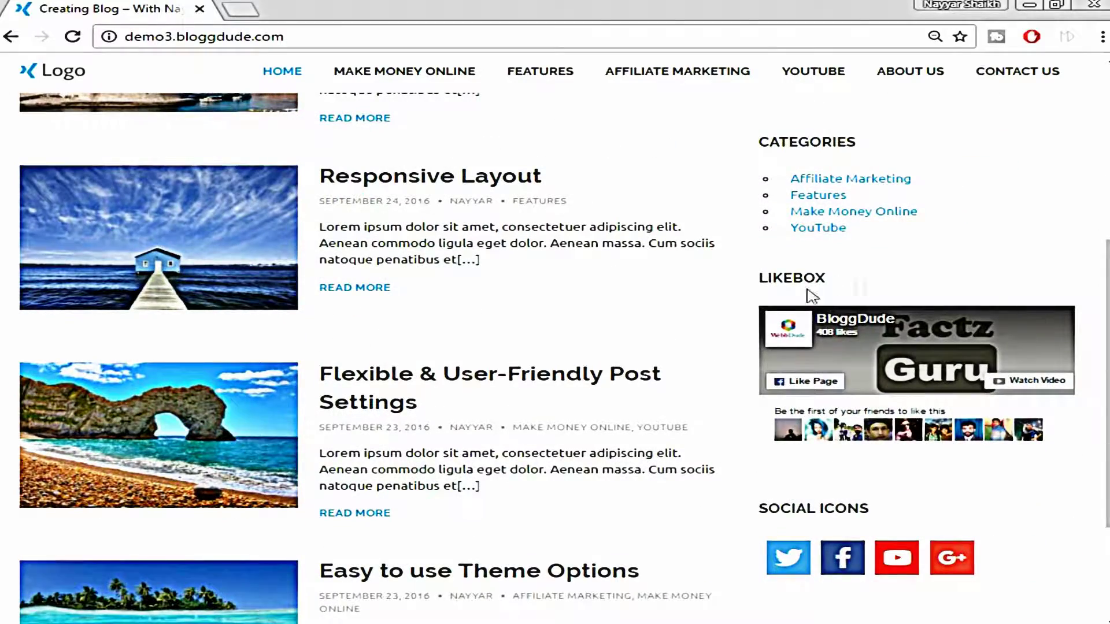
pyautogui.scroll(-3, 888, 313)
pyautogui.scroll(-1, 1025, 446)
pyautogui.scroll(10, 1020, 484)
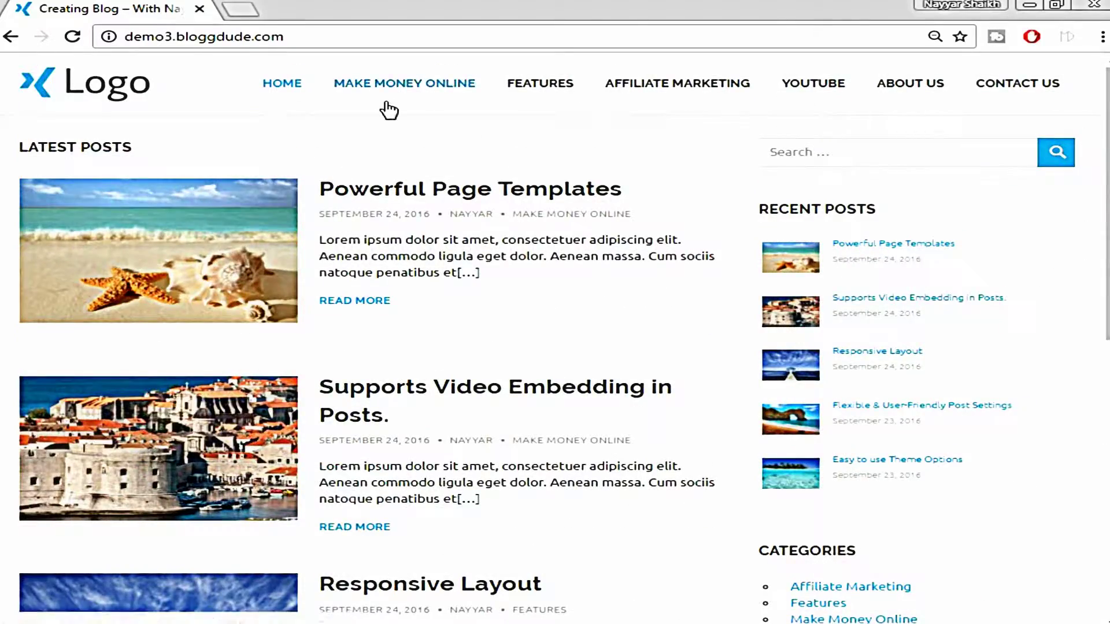
pyautogui.click(538, 191)
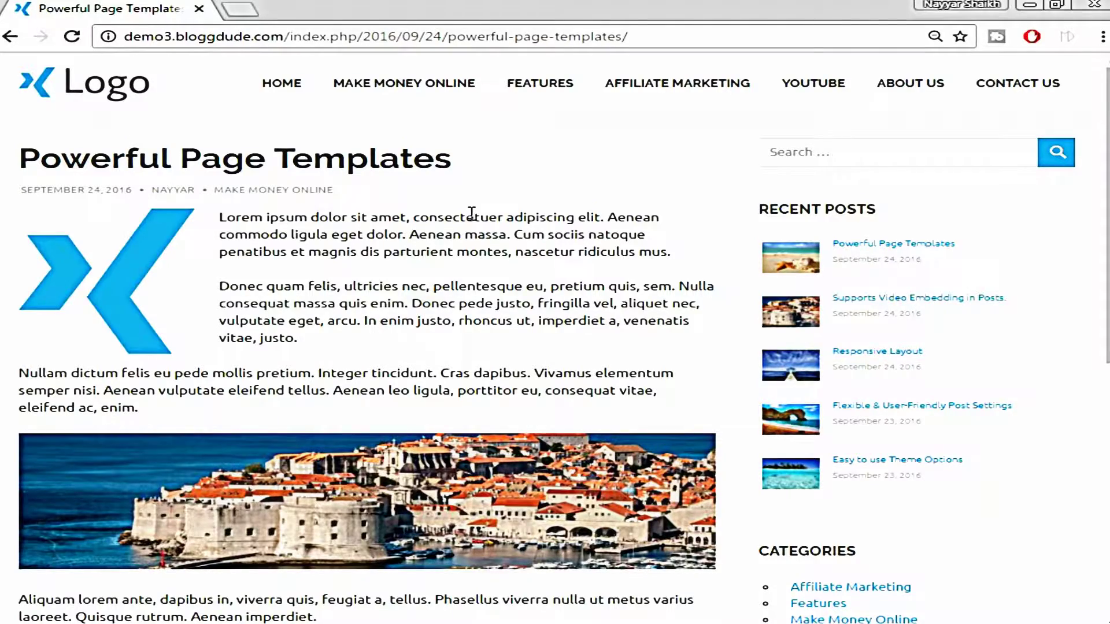
# Read through the post's text, image and image source link
pyautogui.scroll(-3, 471, 324)
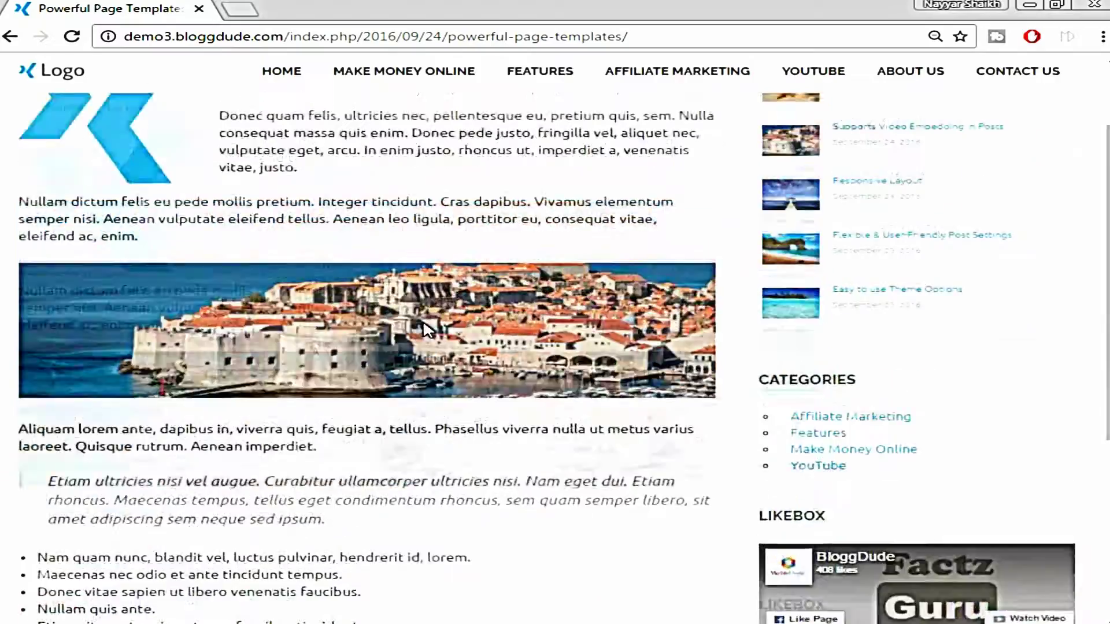
pyautogui.scroll(3, 347, 231)
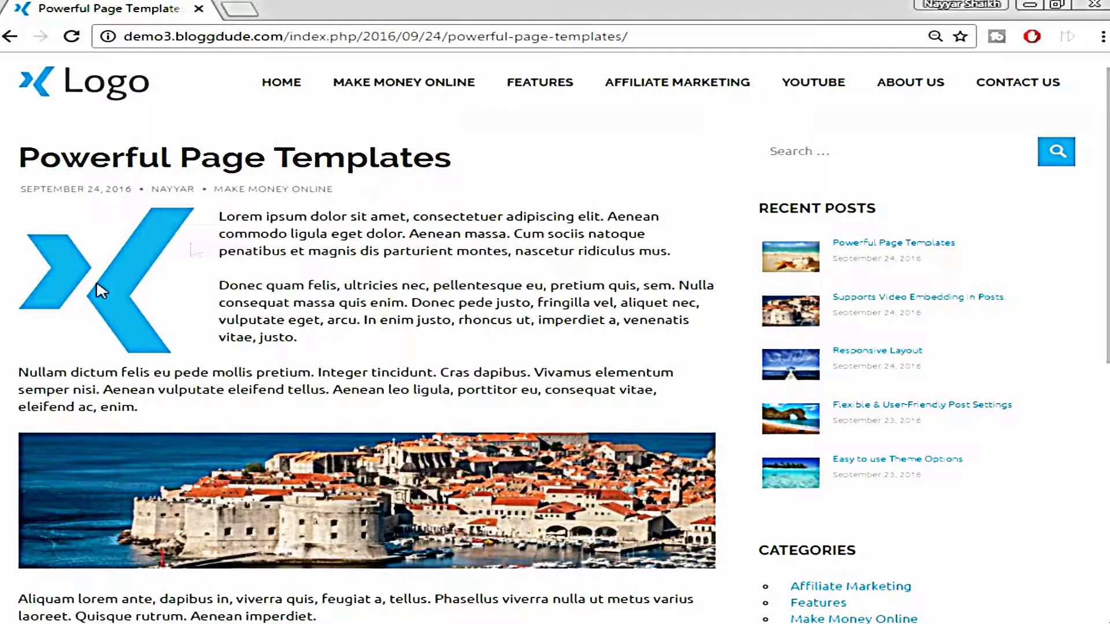
pyautogui.scroll(-4, 123, 300)
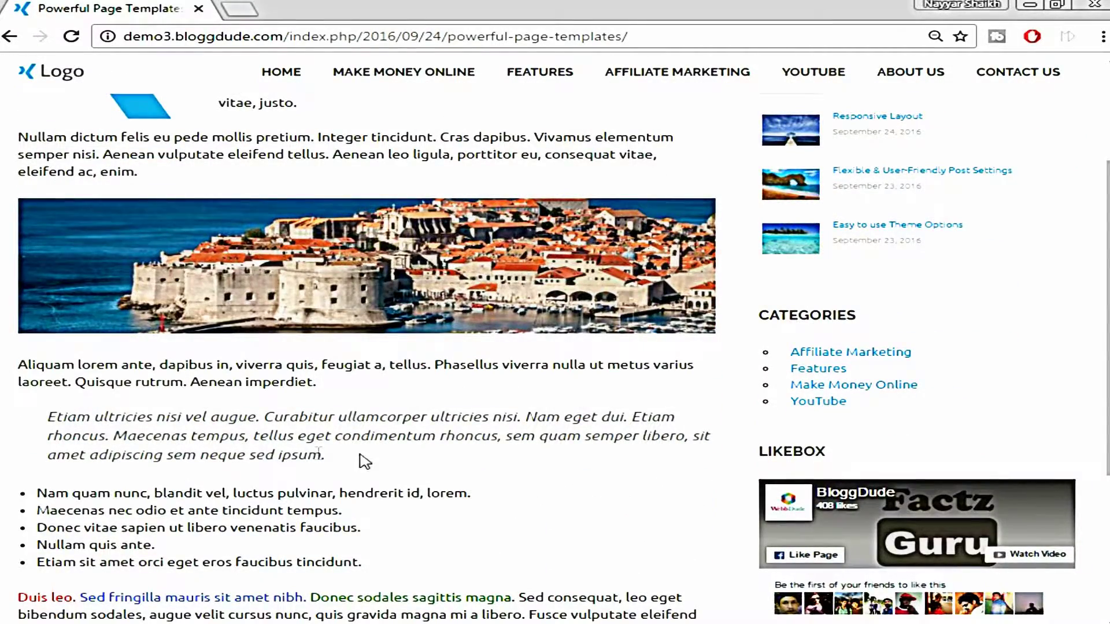
pyautogui.scroll(-3, 434, 451)
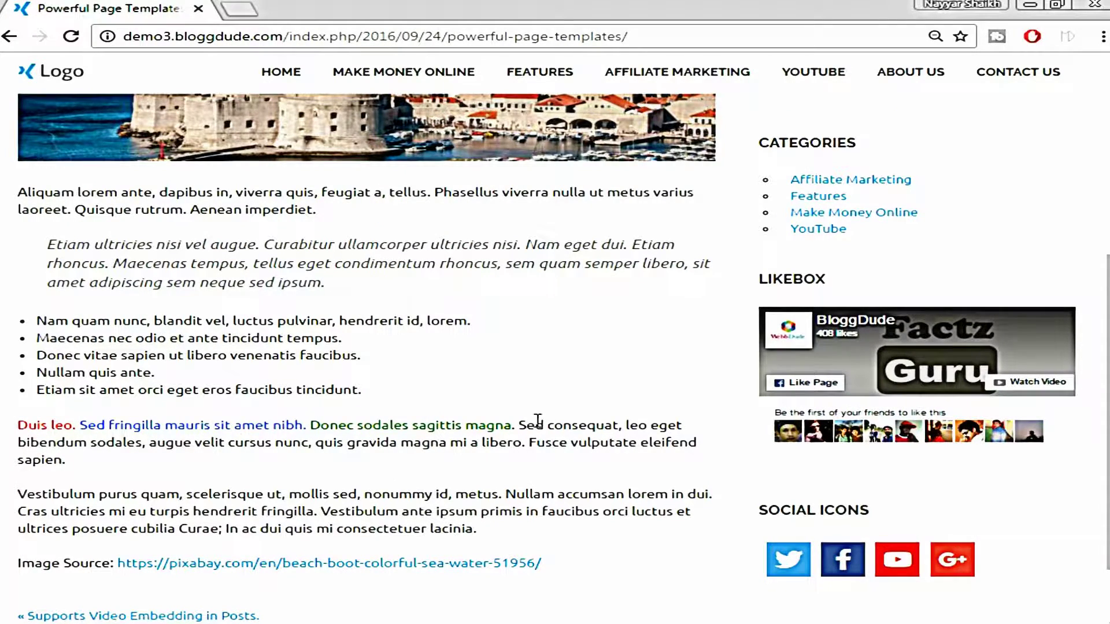
pyautogui.scroll(-2, 502, 431)
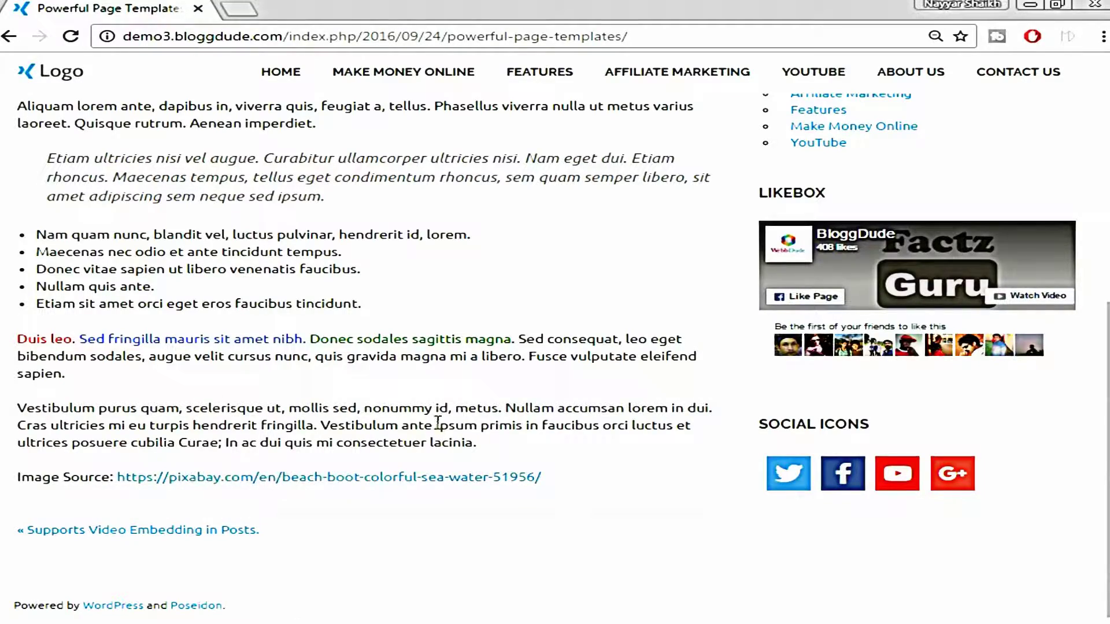
pyautogui.scroll(9, 347, 484)
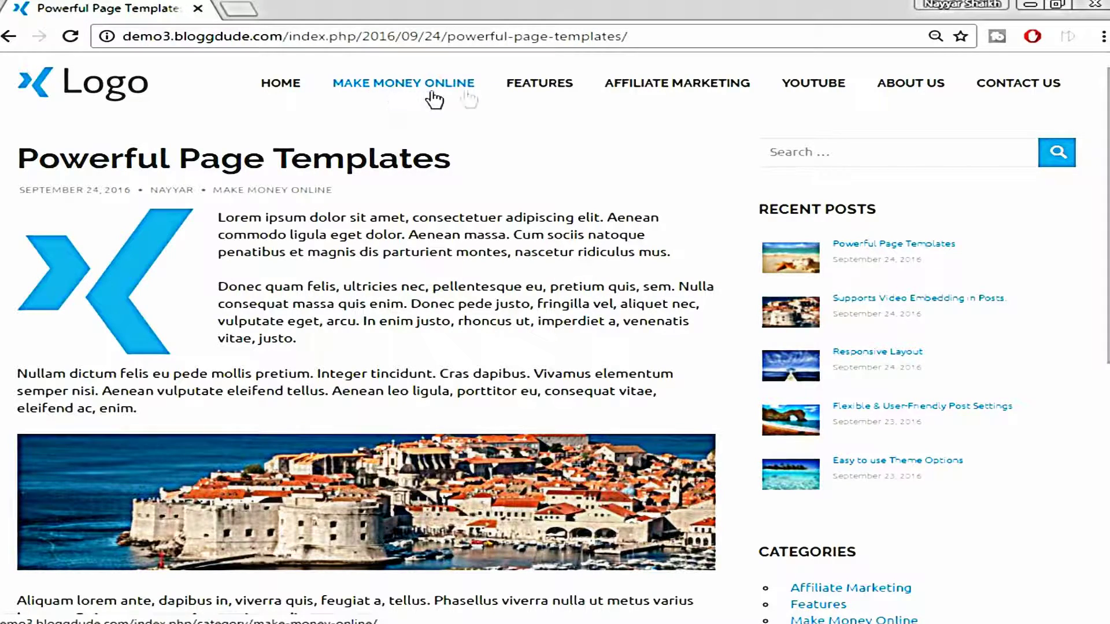
# Browse the Make Money Online category listing
pyautogui.click(415, 92)
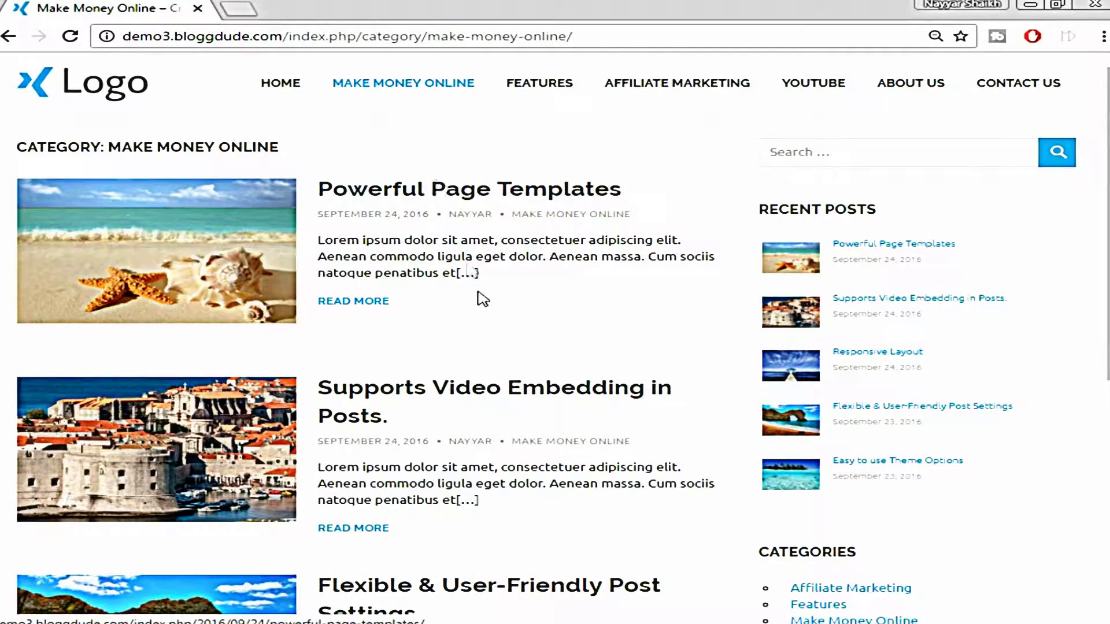
pyautogui.scroll(-3, 512, 305)
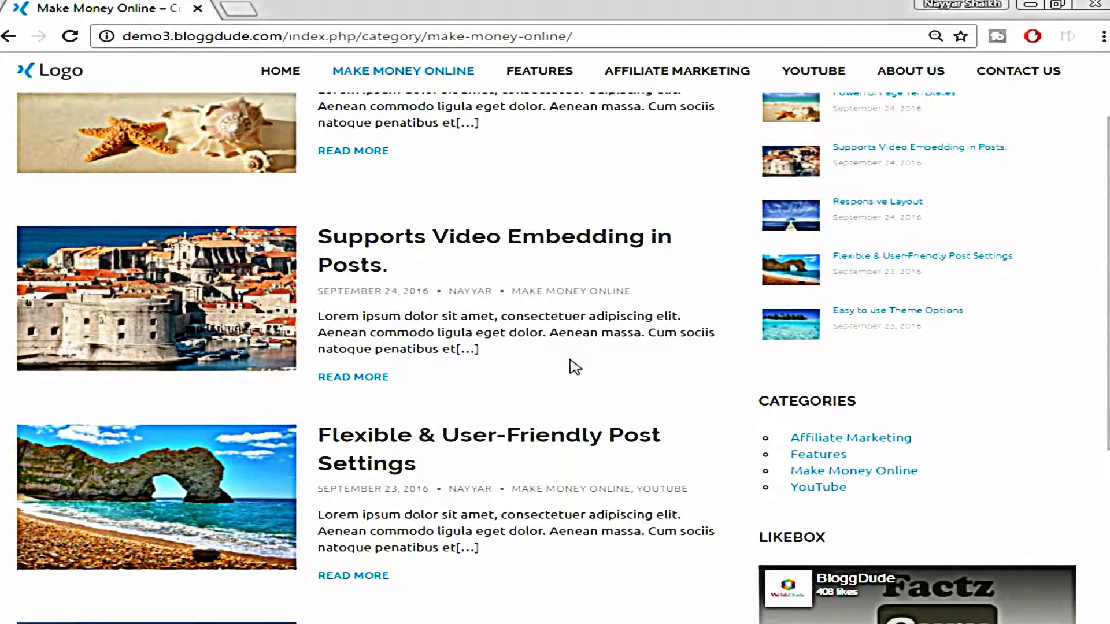
pyautogui.scroll(3, 535, 317)
pyautogui.scroll(-3, 535, 322)
pyautogui.scroll(-5, 471, 208)
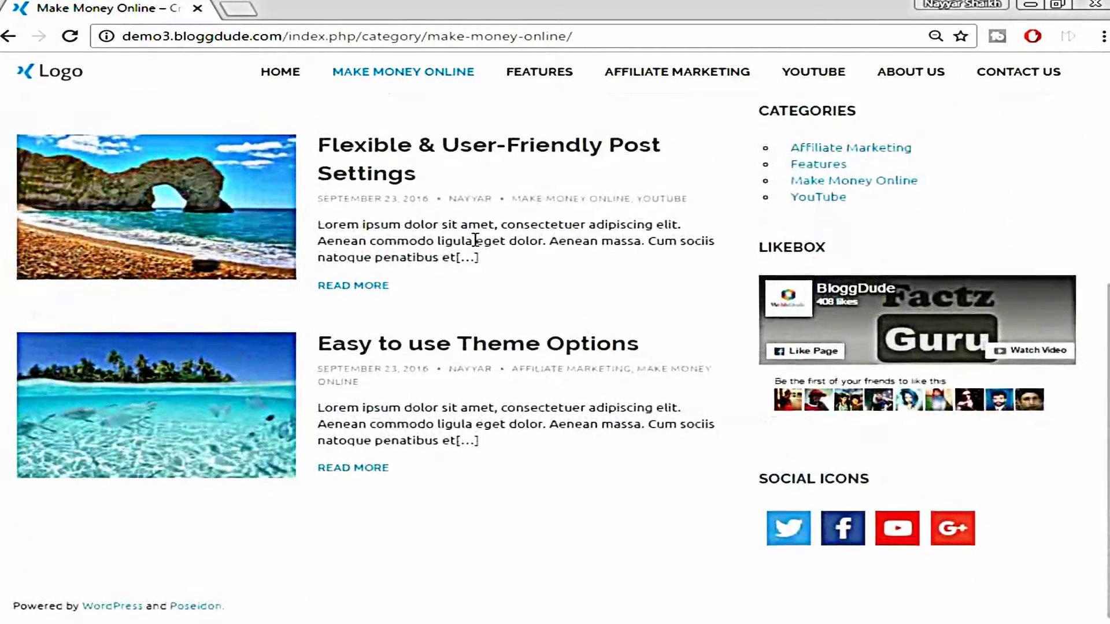
pyautogui.scroll(8, 478, 243)
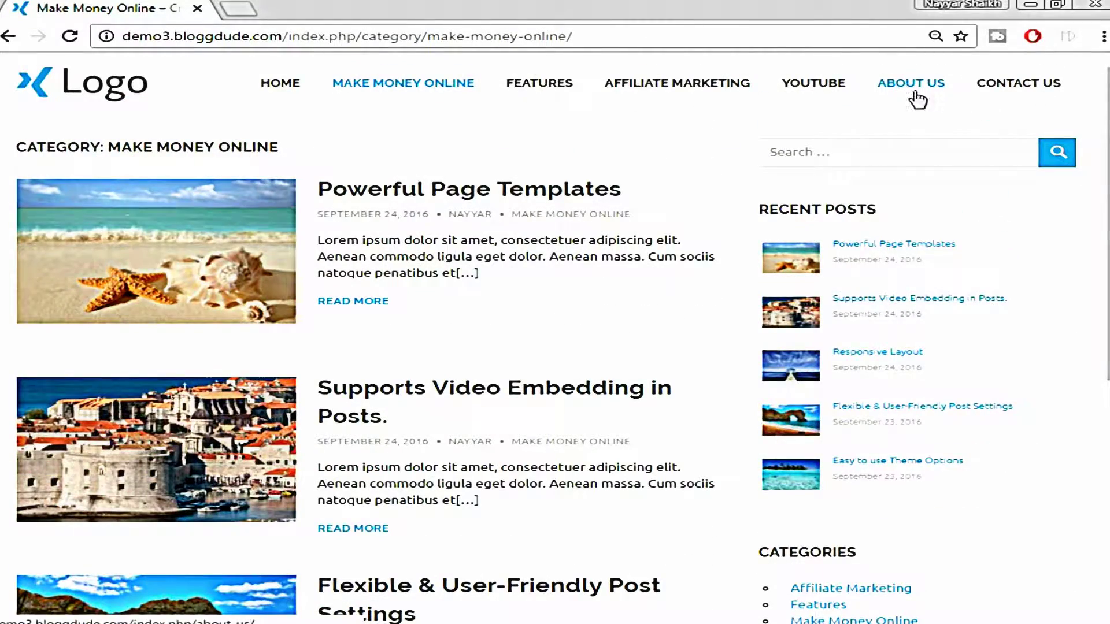
# Open About Us and highlight its 'Our Story' and 'Started in 1994' headings
pyautogui.click(913, 93)
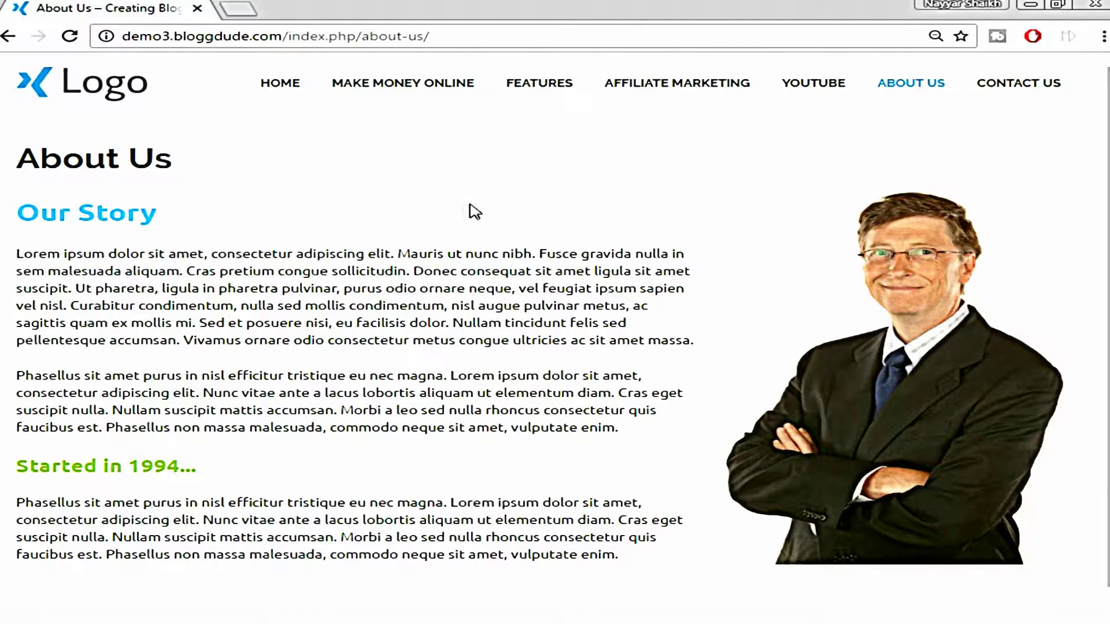
pyautogui.doubleClick(63, 214)
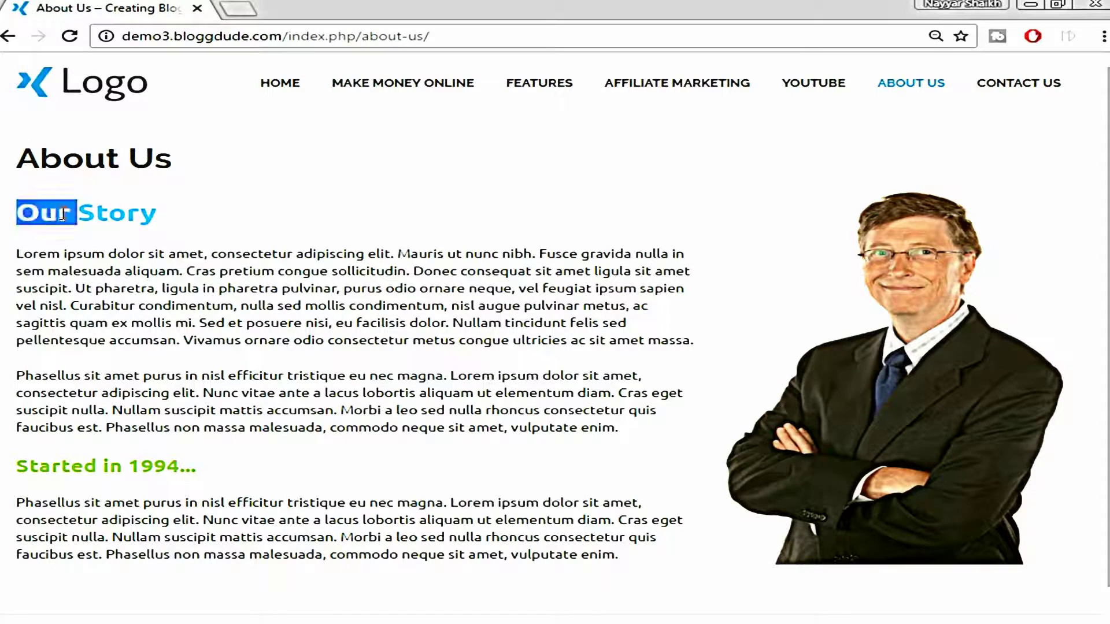
pyautogui.doubleClick(120, 214)
pyautogui.click(82, 459)
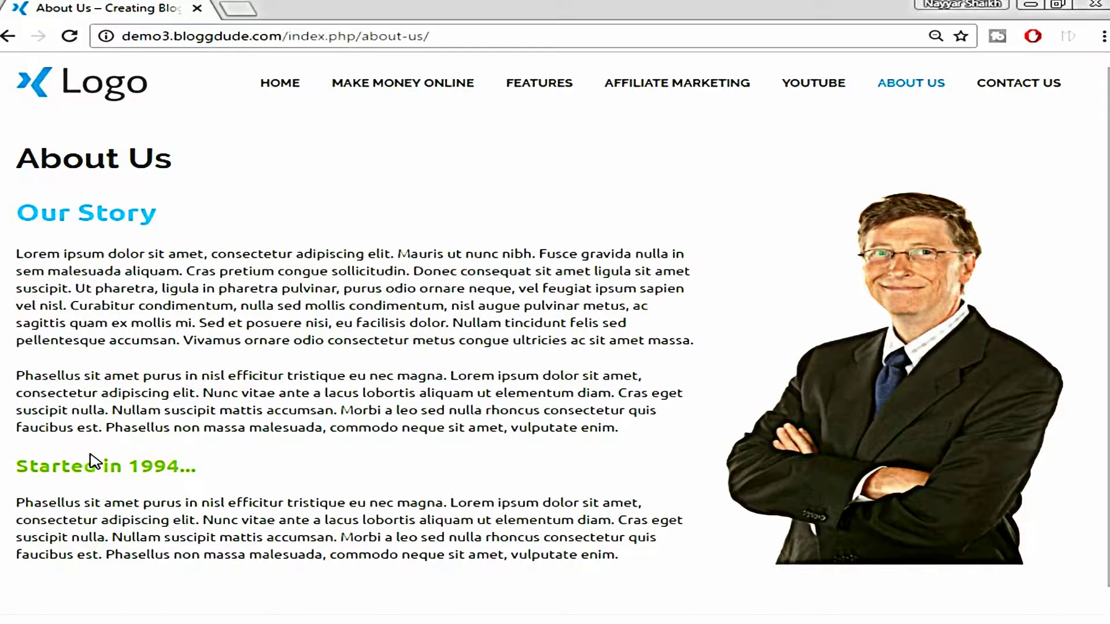
pyautogui.tripleClick(100, 467)
pyautogui.click(211, 448)
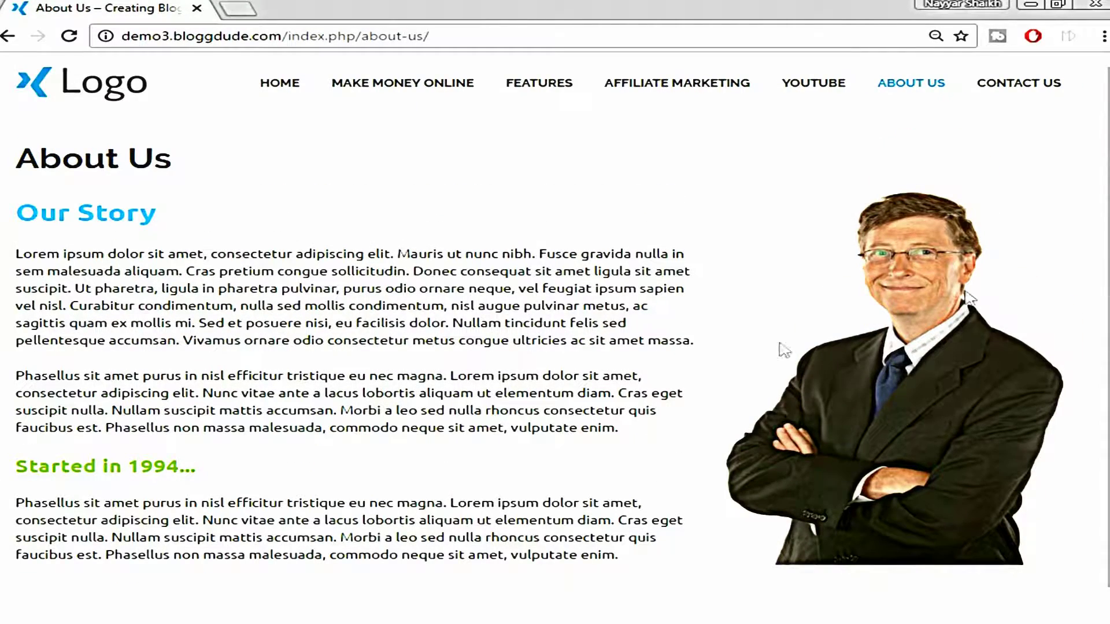
# View the Contact Us form, office details and hours, then return home via the logo
pyautogui.click(1044, 103)
pyautogui.scroll(-1, 1041, 113)
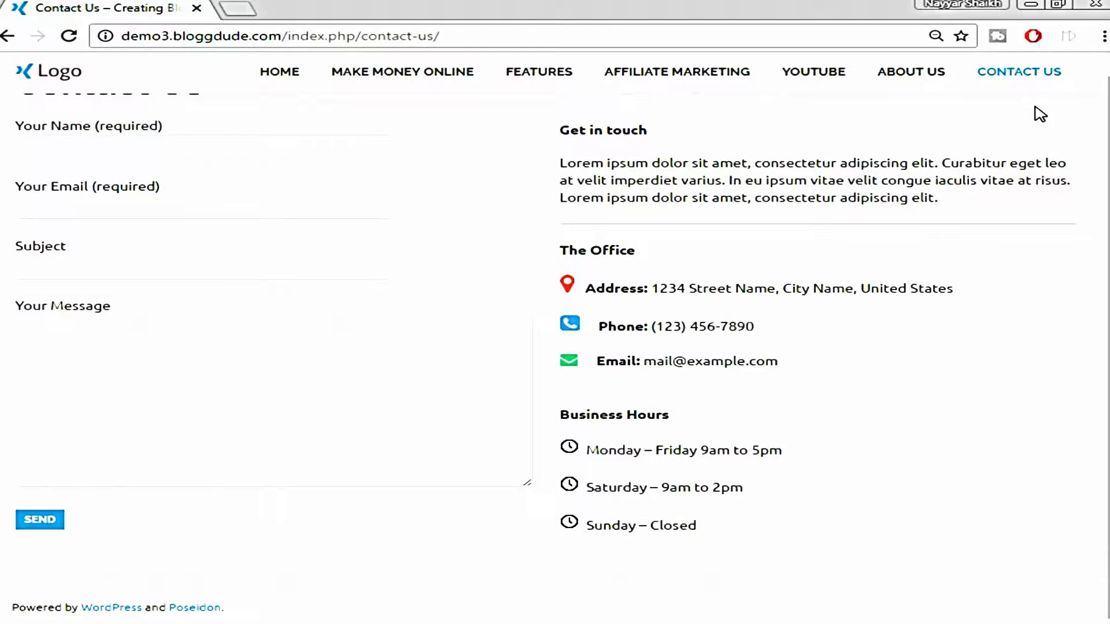
pyautogui.scroll(1, 1039, 120)
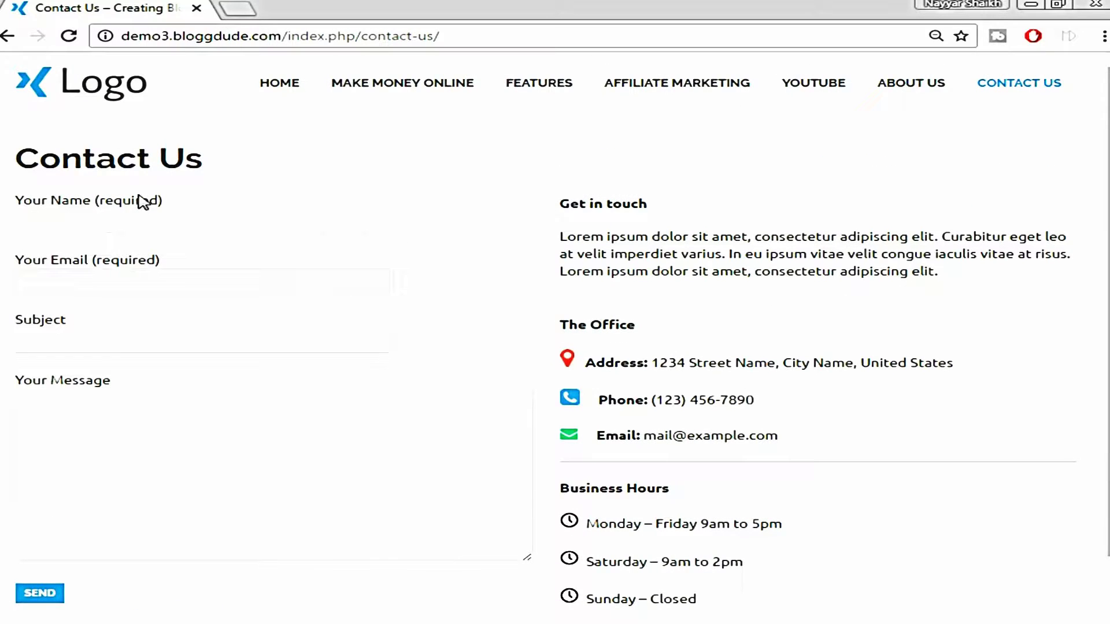
pyautogui.scroll(-1, 110, 448)
pyautogui.scroll(1, 122, 394)
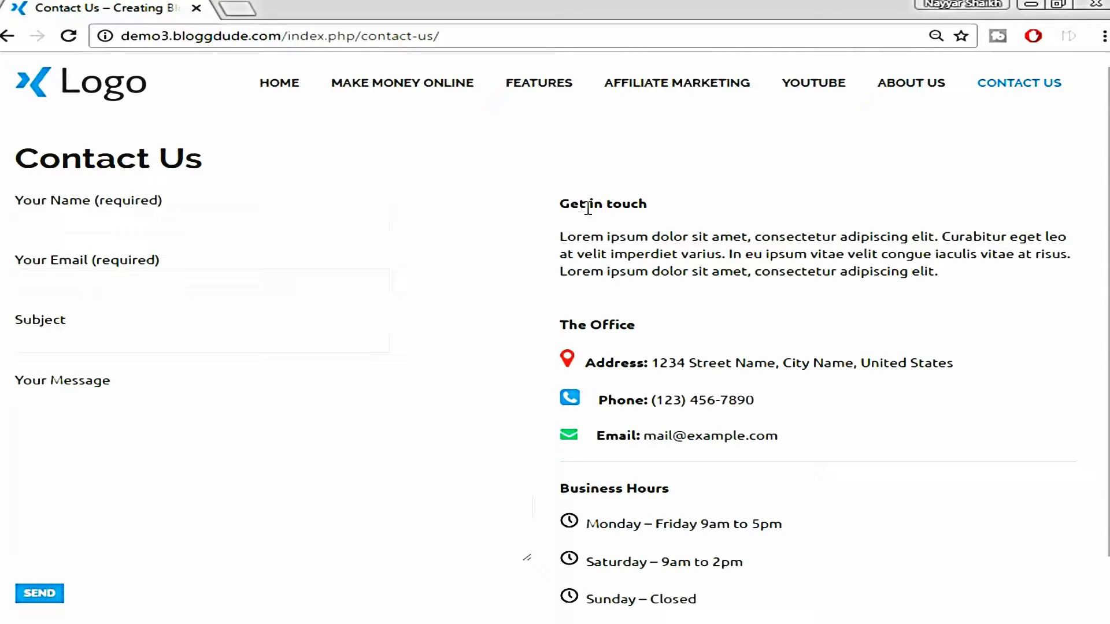
pyautogui.scroll(-1, 693, 257)
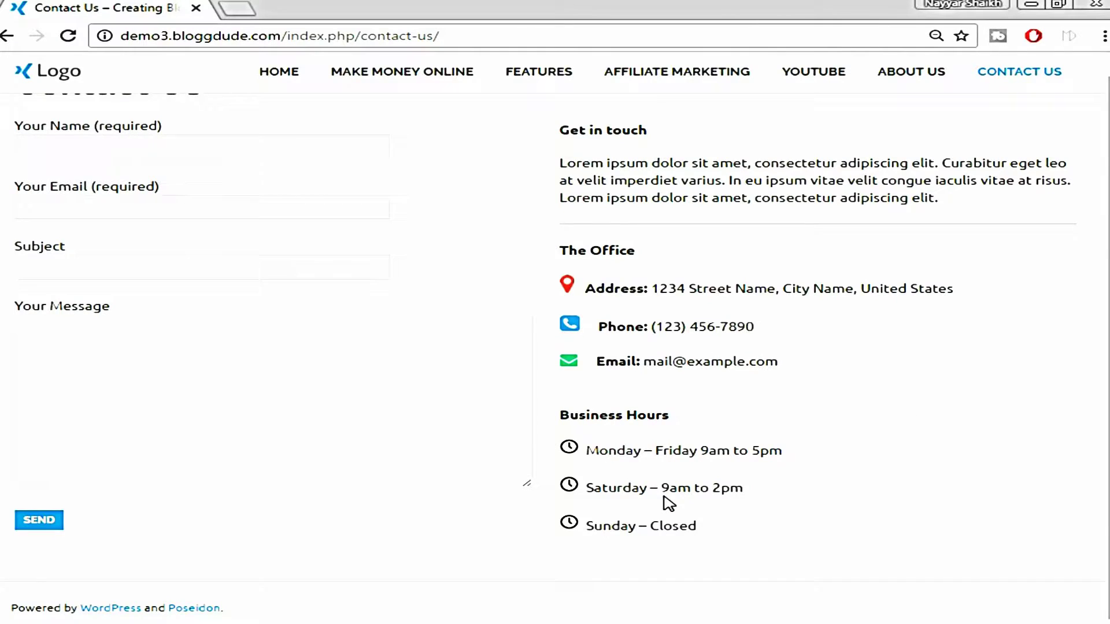
pyautogui.scroll(2, 669, 505)
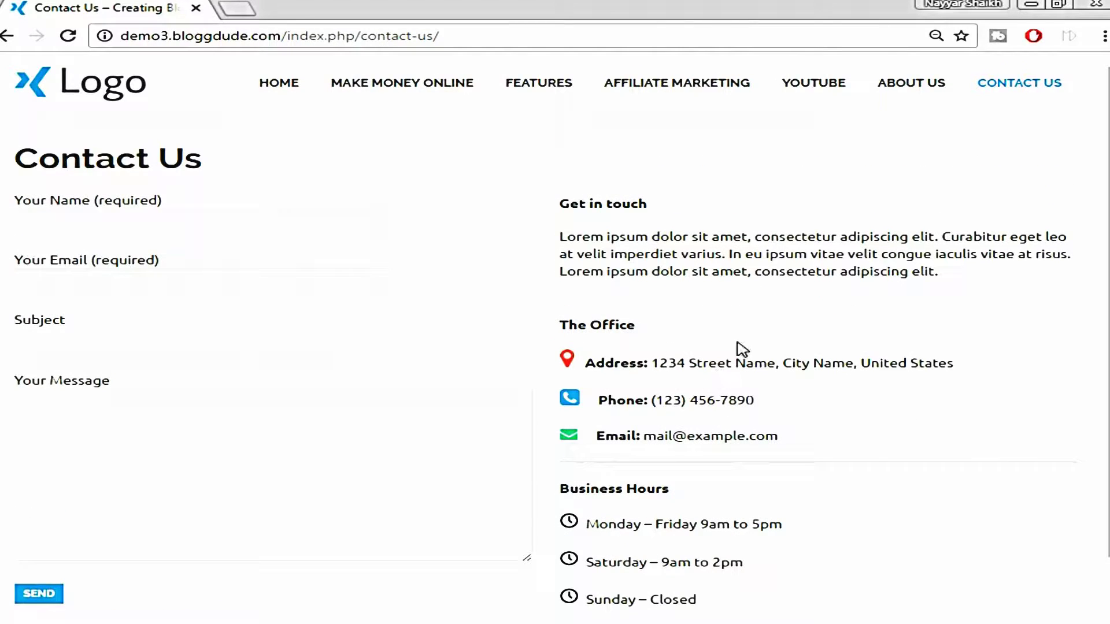
pyautogui.scroll(-2, 773, 346)
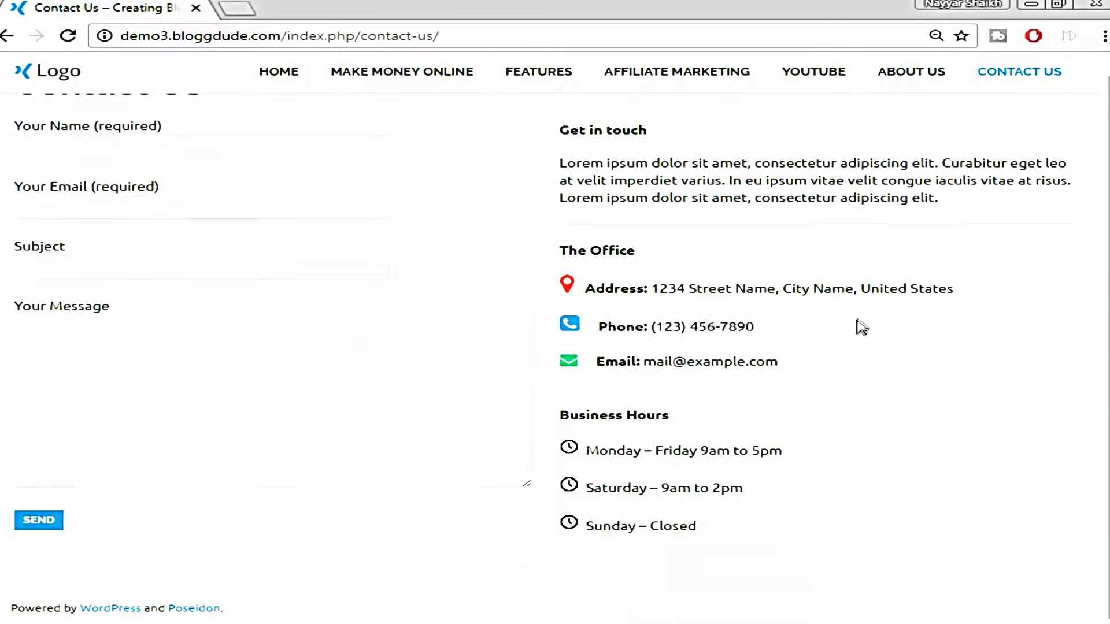
pyautogui.scroll(2, 798, 457)
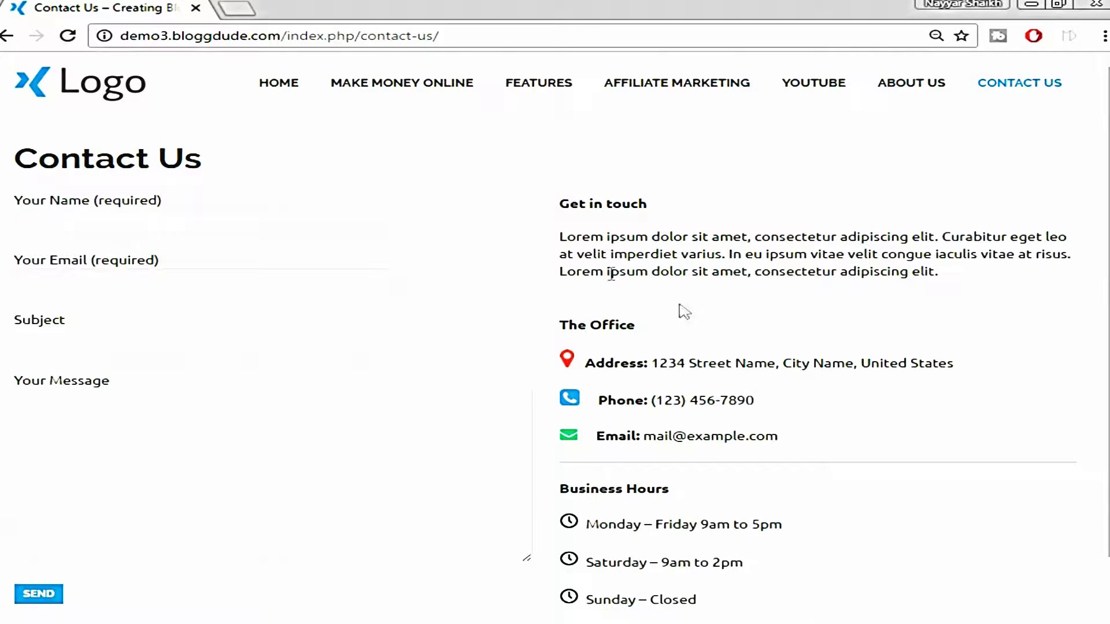
pyautogui.click(119, 85)
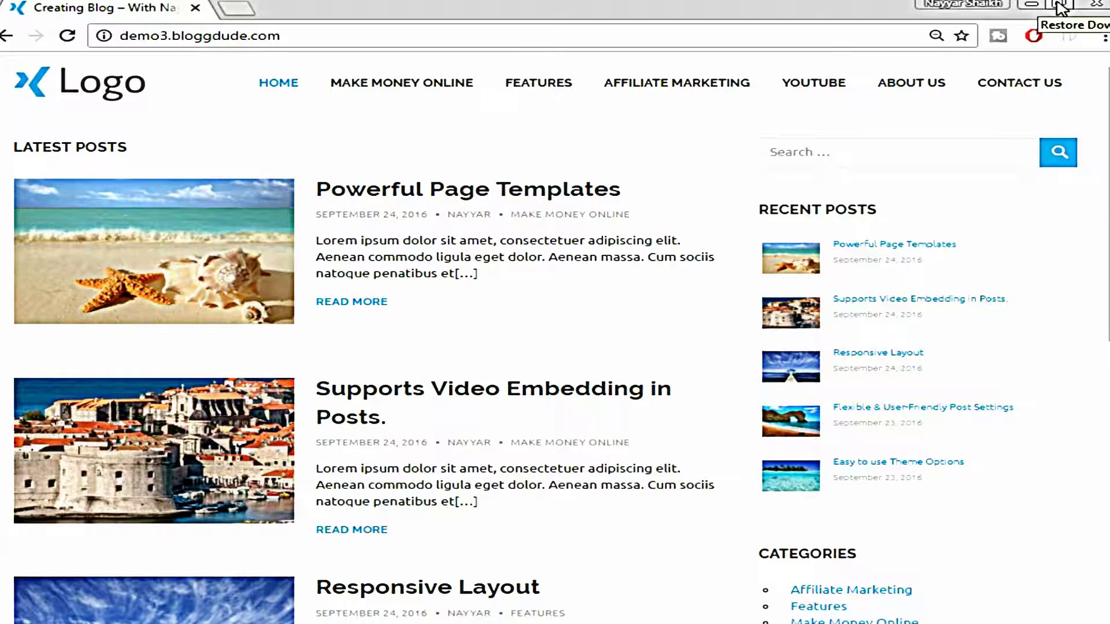
pyautogui.click(1061, 7)
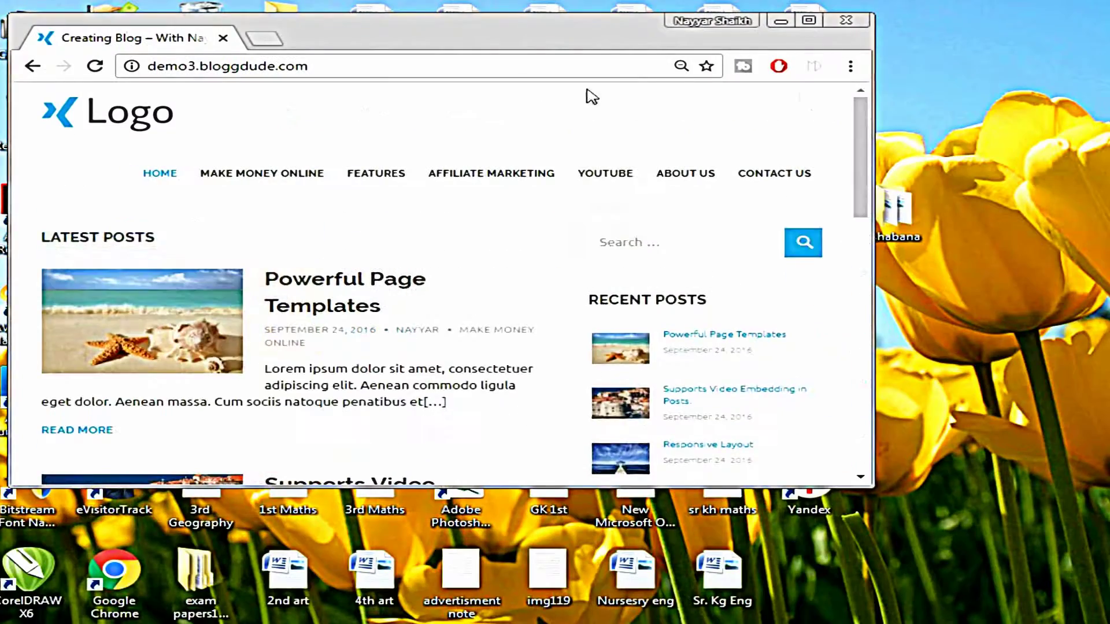
pyautogui.moveTo(870, 103); pyautogui.dragTo(434, 110)
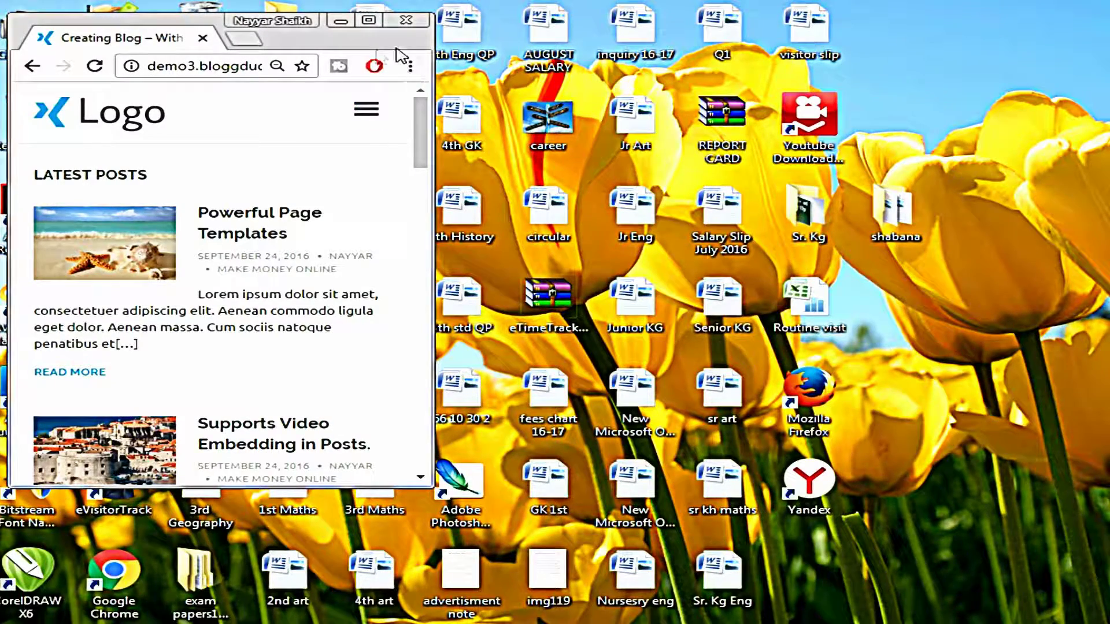
pyautogui.click(369, 116)
pyautogui.click(369, 116)
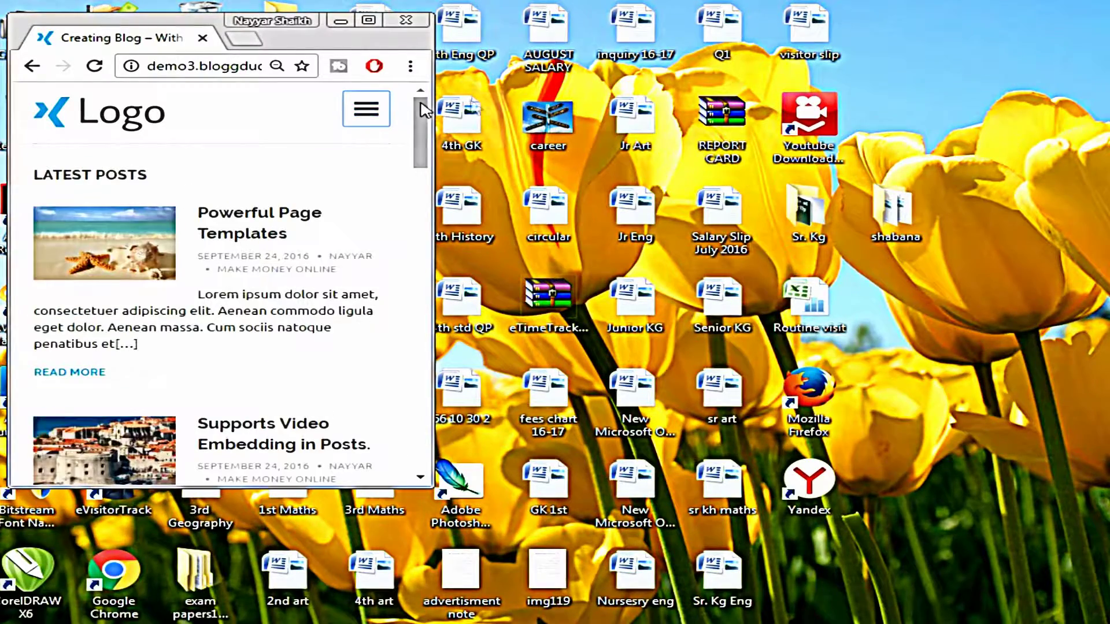
pyautogui.click(366, 116)
pyautogui.click(367, 110)
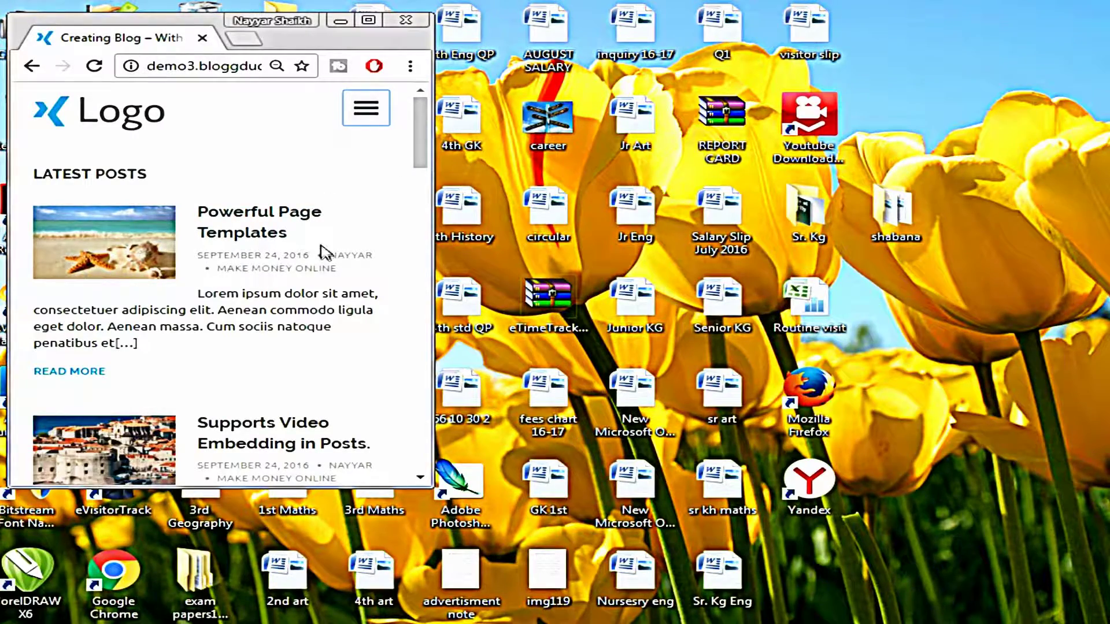
pyautogui.scroll(-9, 379, 264)
pyautogui.scroll(-3, 390, 272)
pyautogui.scroll(12, 389, 277)
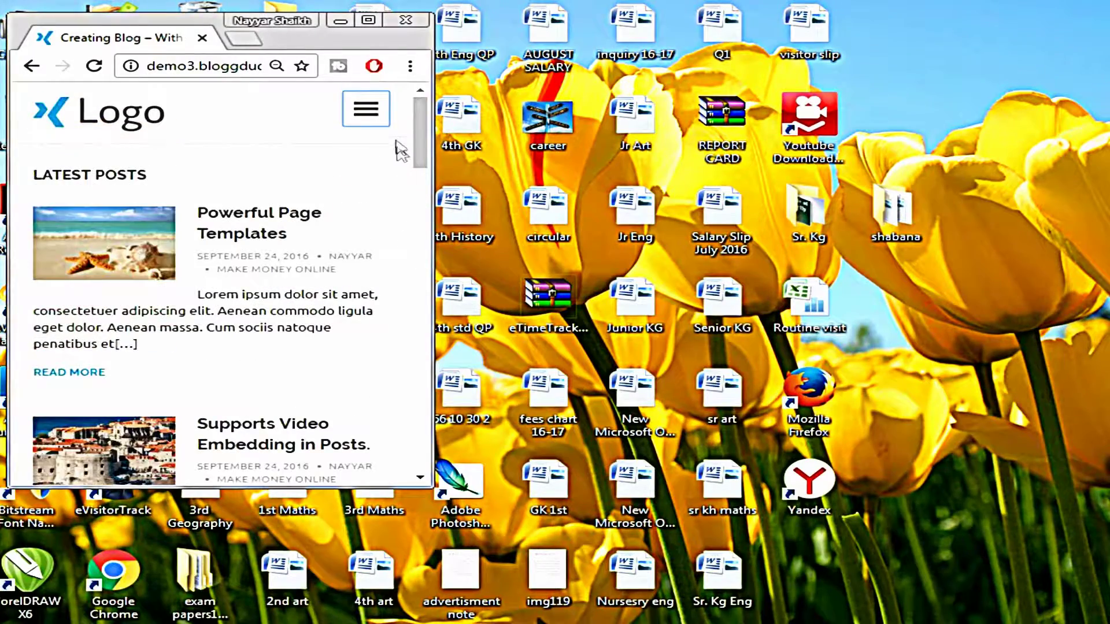
pyautogui.click(368, 20)
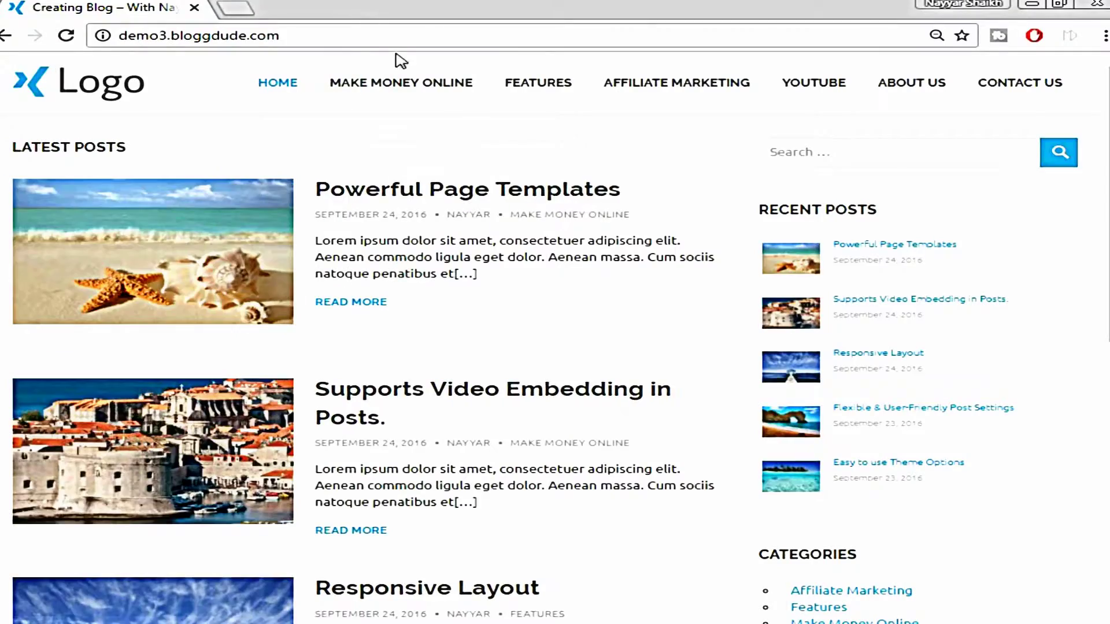
# View the Hatchling, Baby and Business plans on hostgator.com/web-hosting in a new tab
pyautogui.moveTo(1108, 126)
pyautogui.mouseDown()
pyautogui.moveTo(1108, 346)
pyautogui.moveTo(1108, 127)
pyautogui.mouseUp()
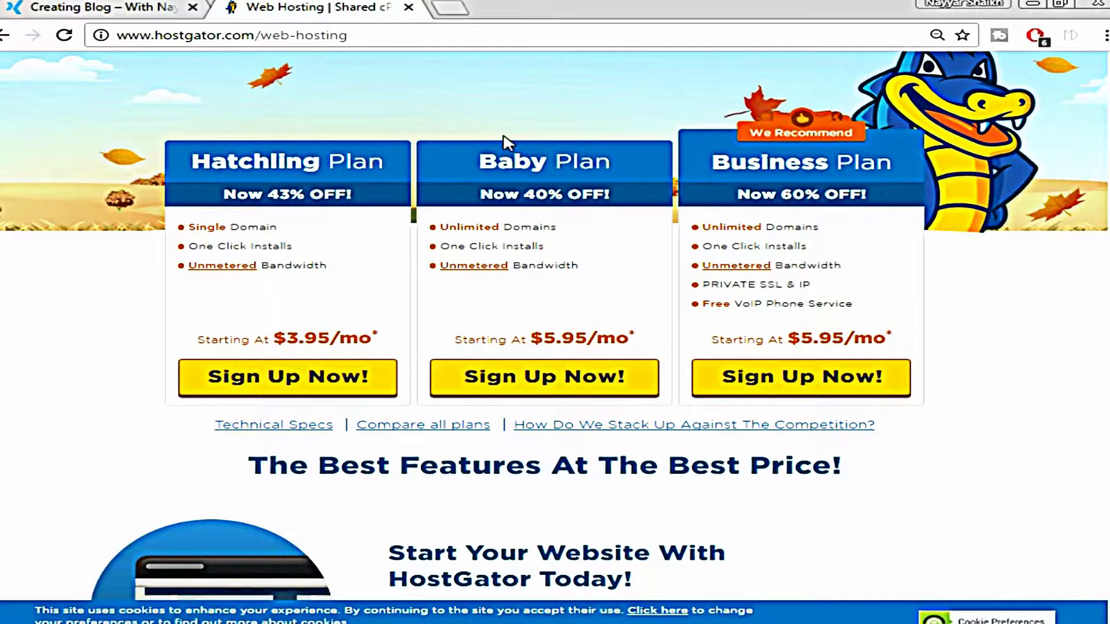
# Sign up for the Baby plan with owned domain bloggdude.com and 12-month billing
pyautogui.click(540, 384)
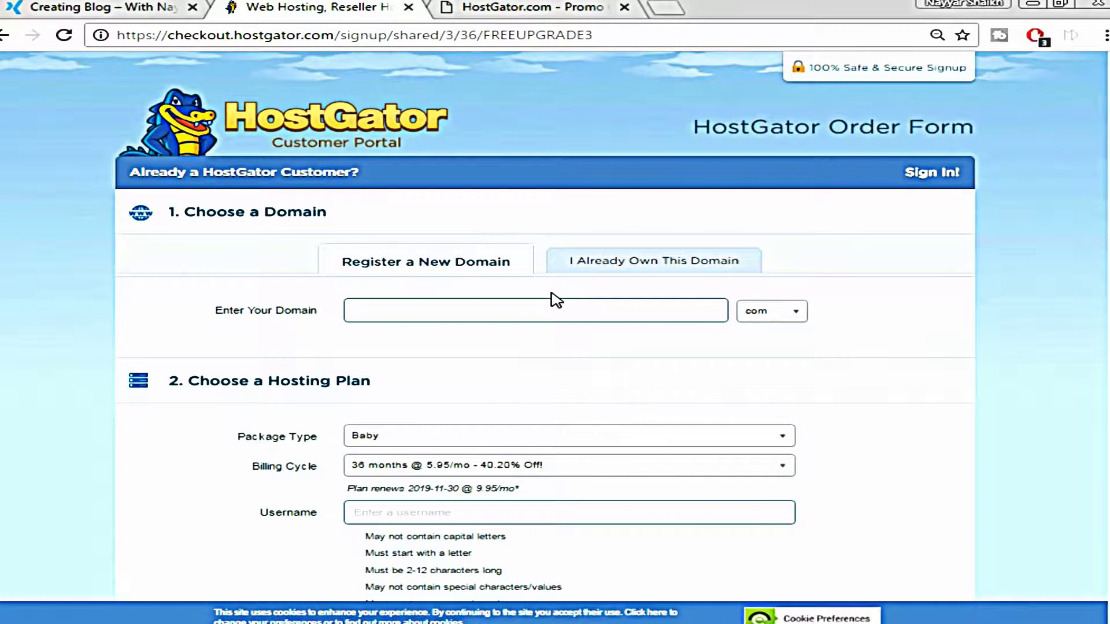
pyautogui.click(657, 260)
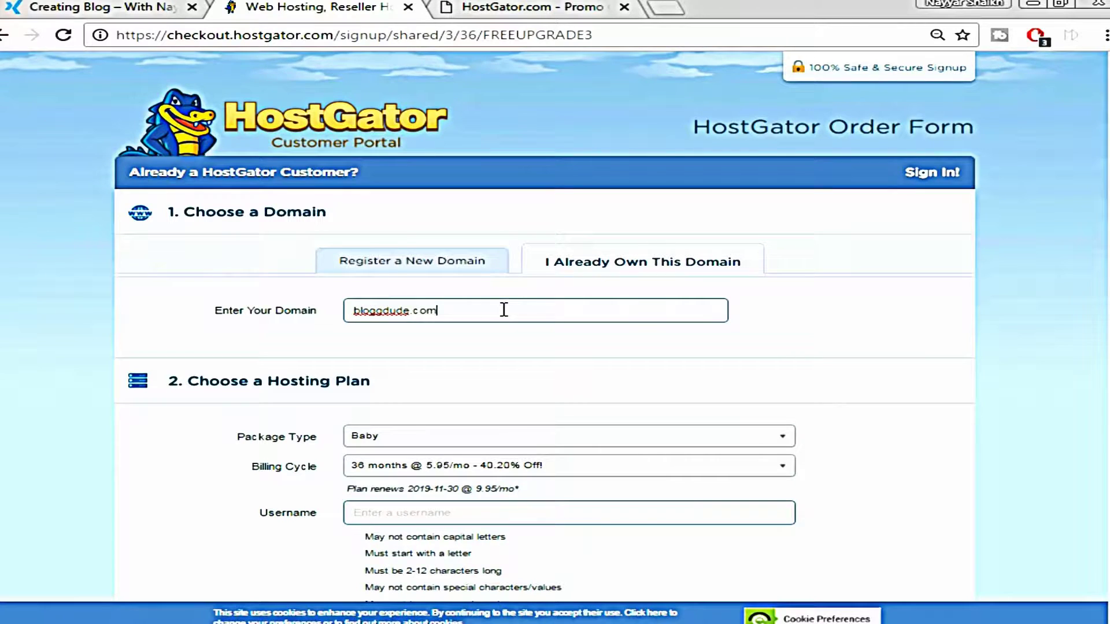
pyautogui.scroll(-1, 527, 355)
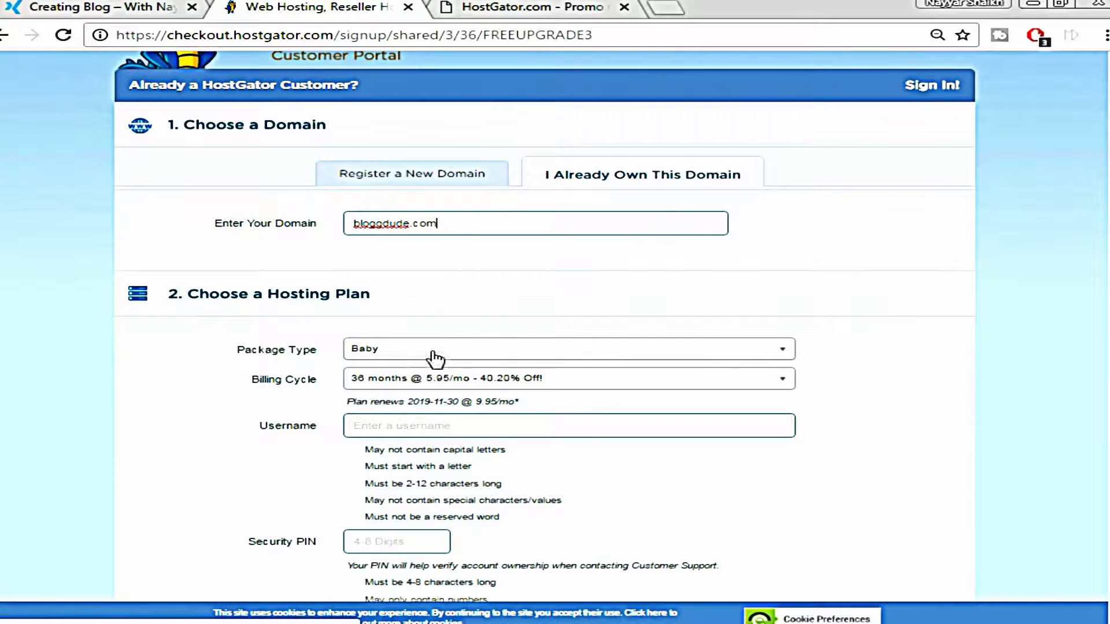
pyautogui.scroll(-1, 750, 363)
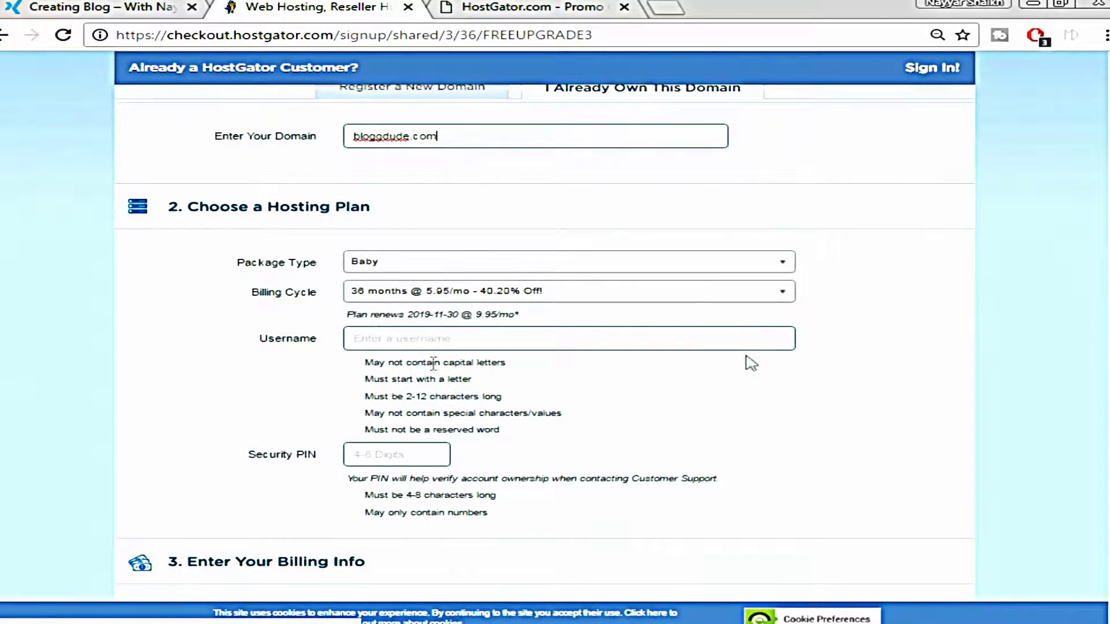
pyautogui.click(582, 301)
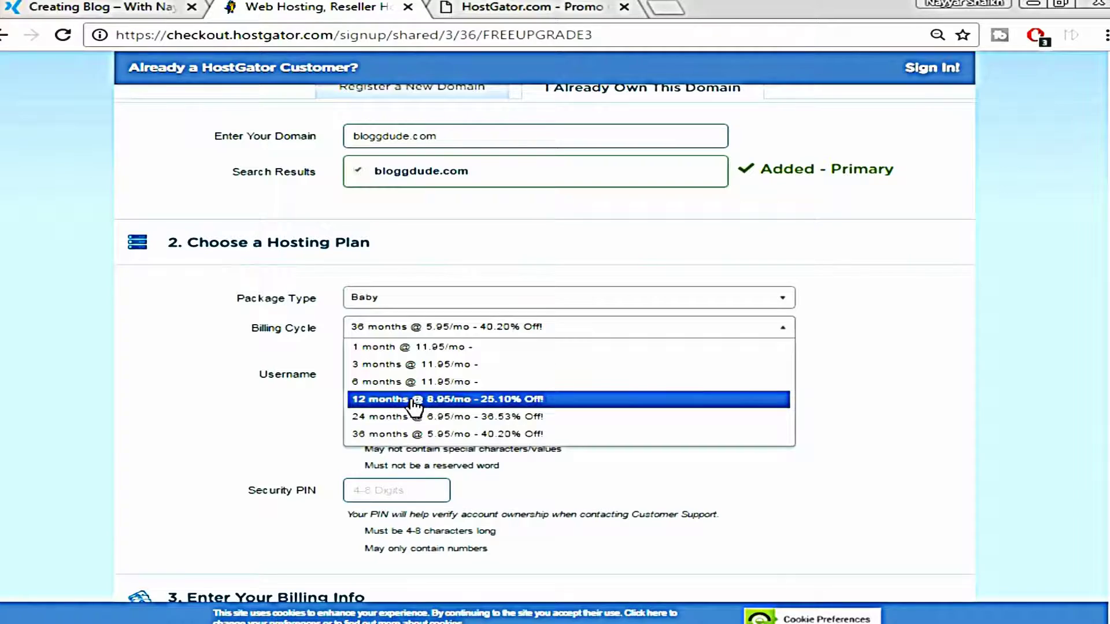
pyautogui.click(414, 399)
# Enter username 'admin' and a security PIN for the account
pyautogui.scroll(1, 983, 359)
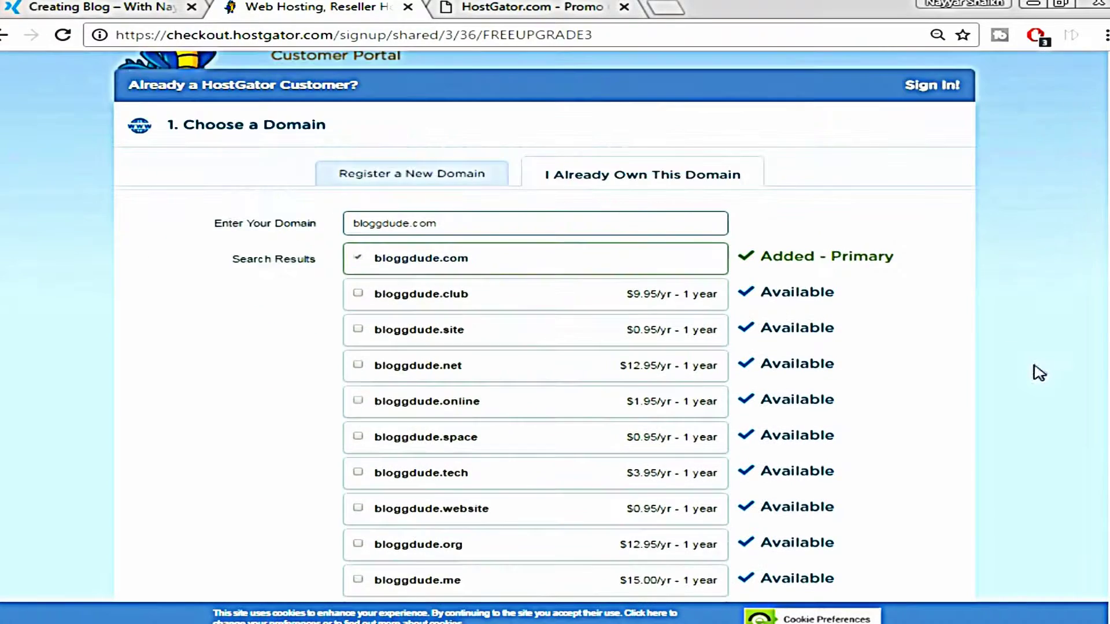
pyautogui.scroll(-15, 941, 301)
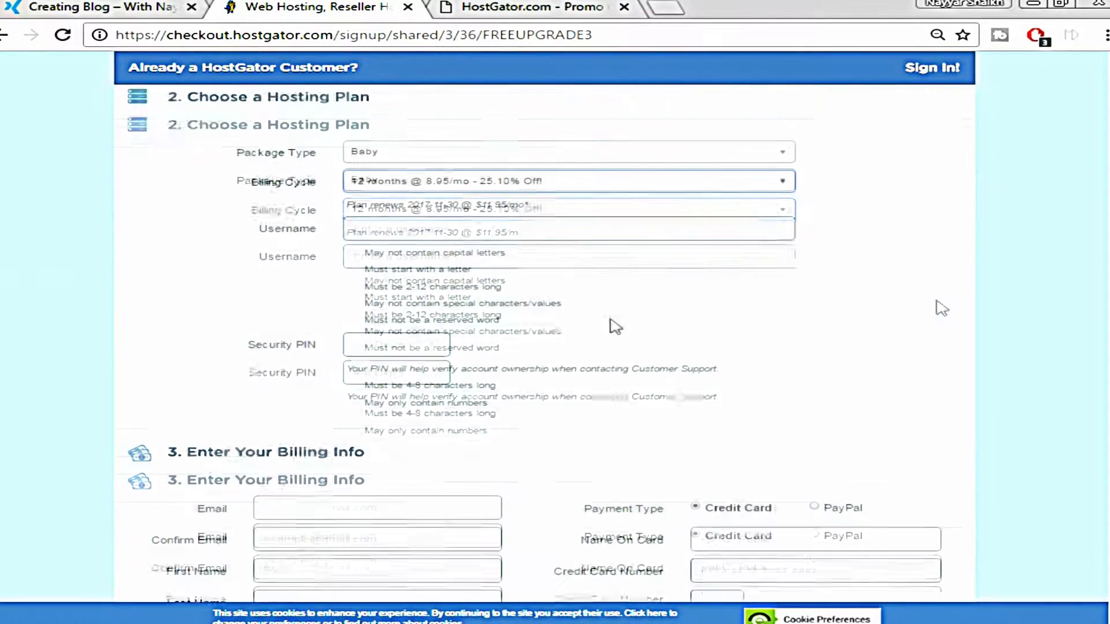
pyautogui.click(452, 239)
pyautogui.write('admin')
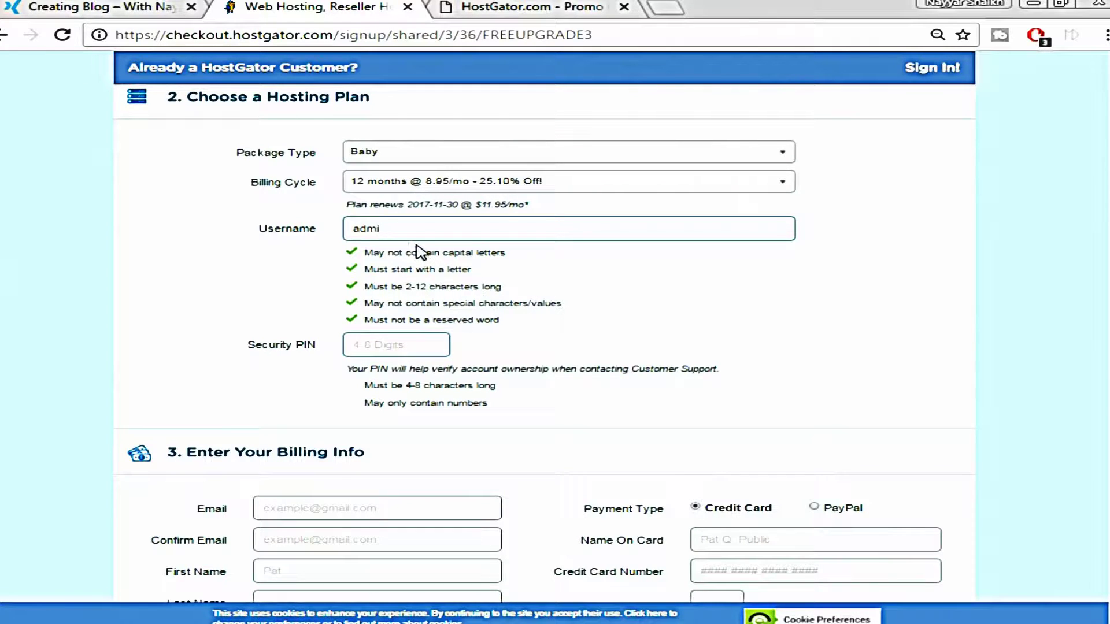
pyautogui.click(412, 343)
pyautogui.write('1234')
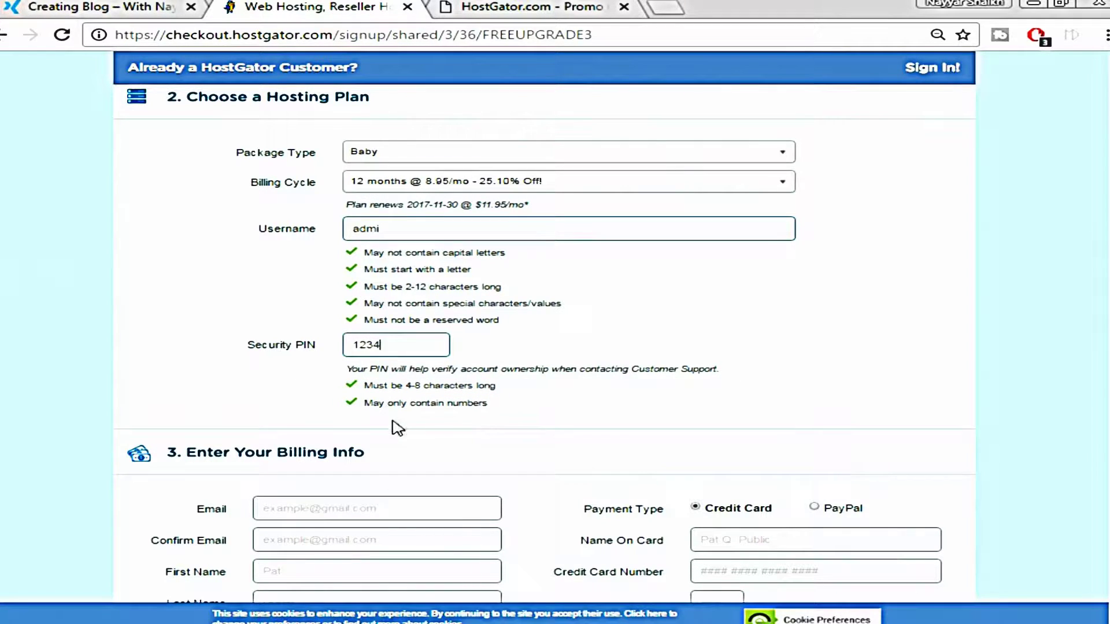
# Try PayPal as the payment type, then settle on Credit Card
pyautogui.scroll(-1, 595, 390)
pyautogui.scroll(-3, 595, 391)
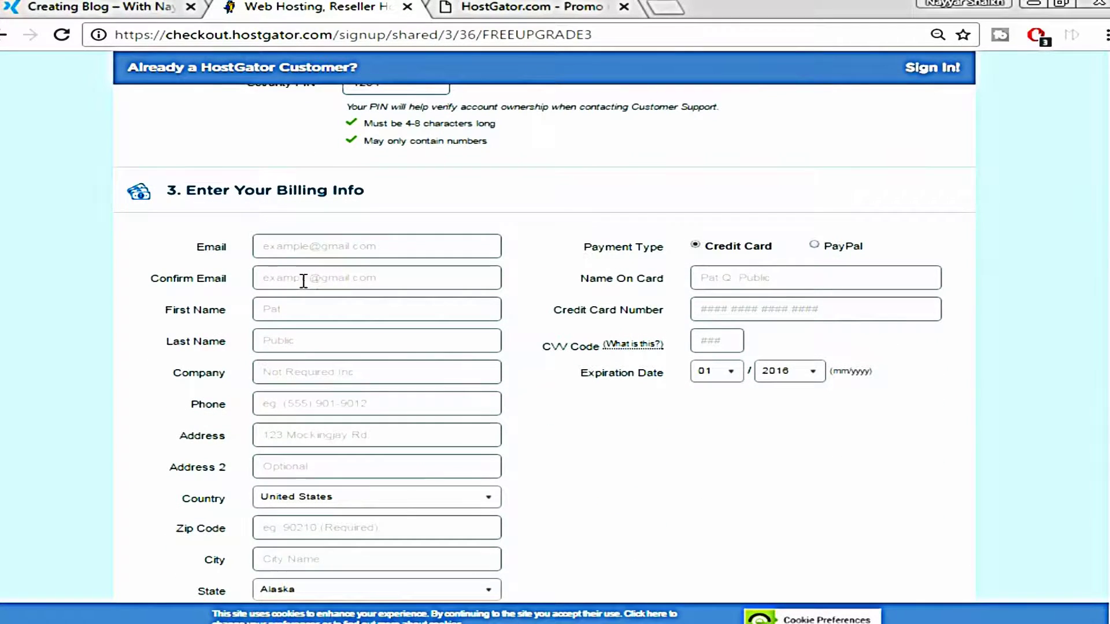
pyautogui.scroll(-1, 303, 279)
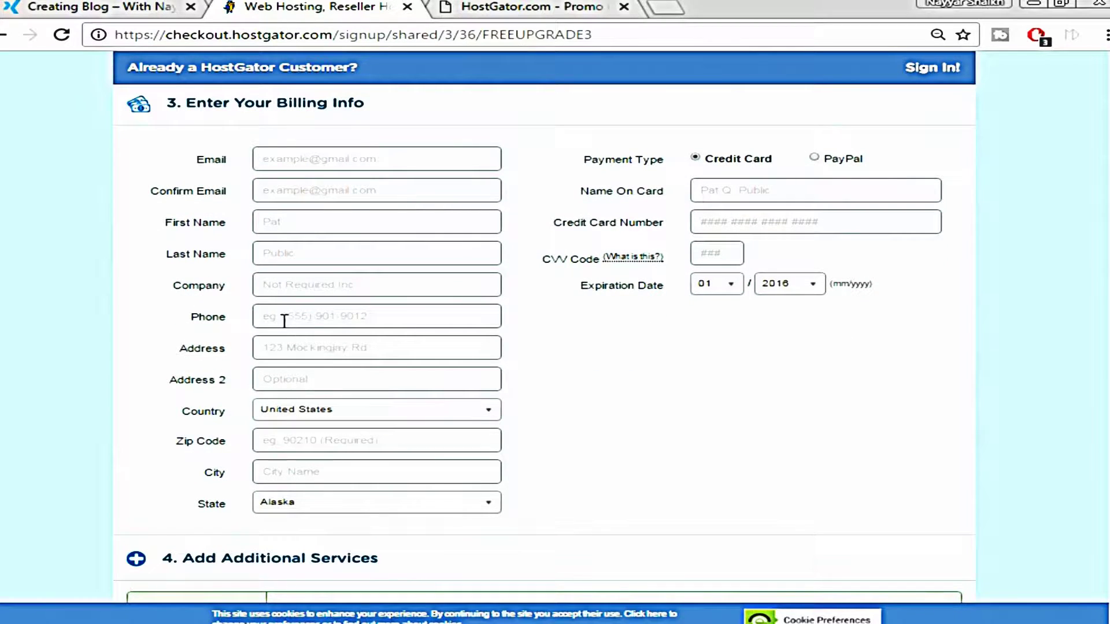
pyautogui.click(814, 158)
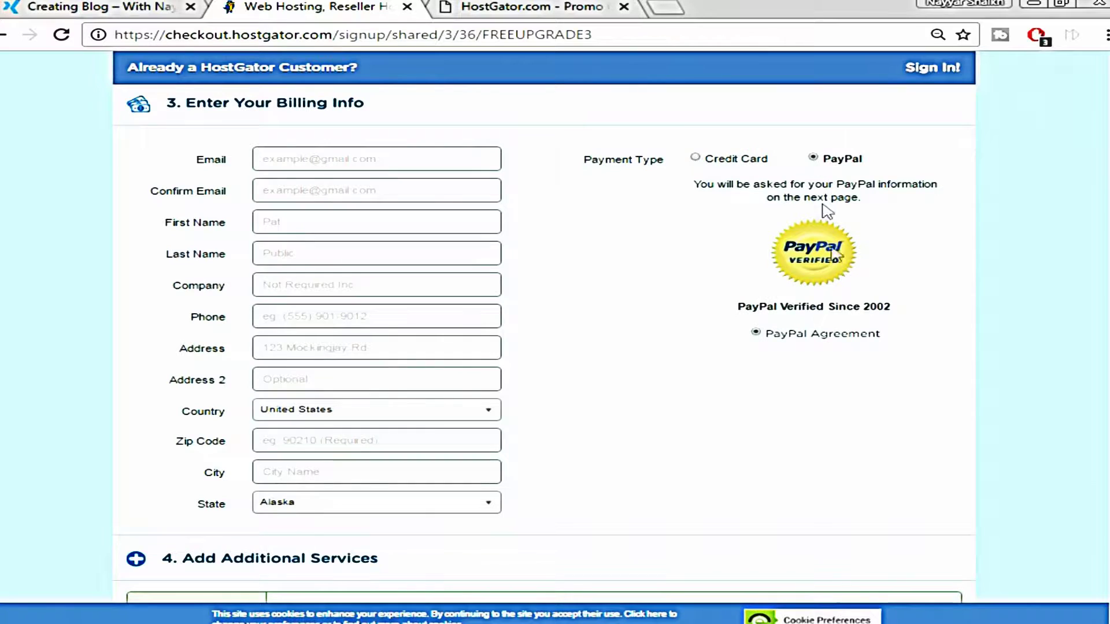
pyautogui.click(706, 163)
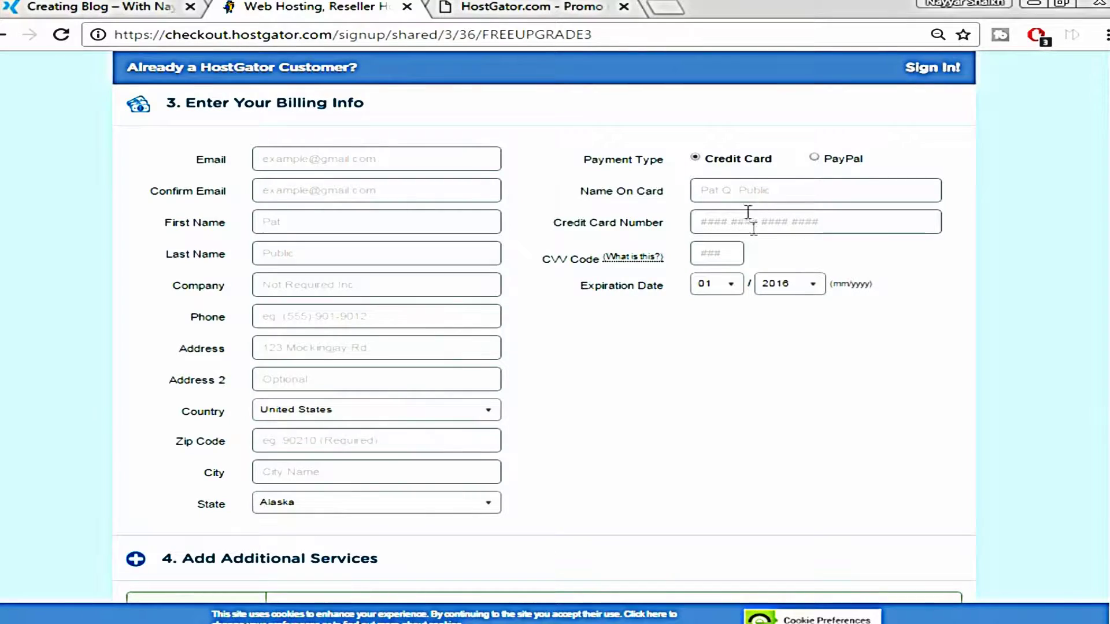
# Uncheck the SiteLock and CodeGuard add-ons under Additional Services
pyautogui.scroll(-5, 798, 303)
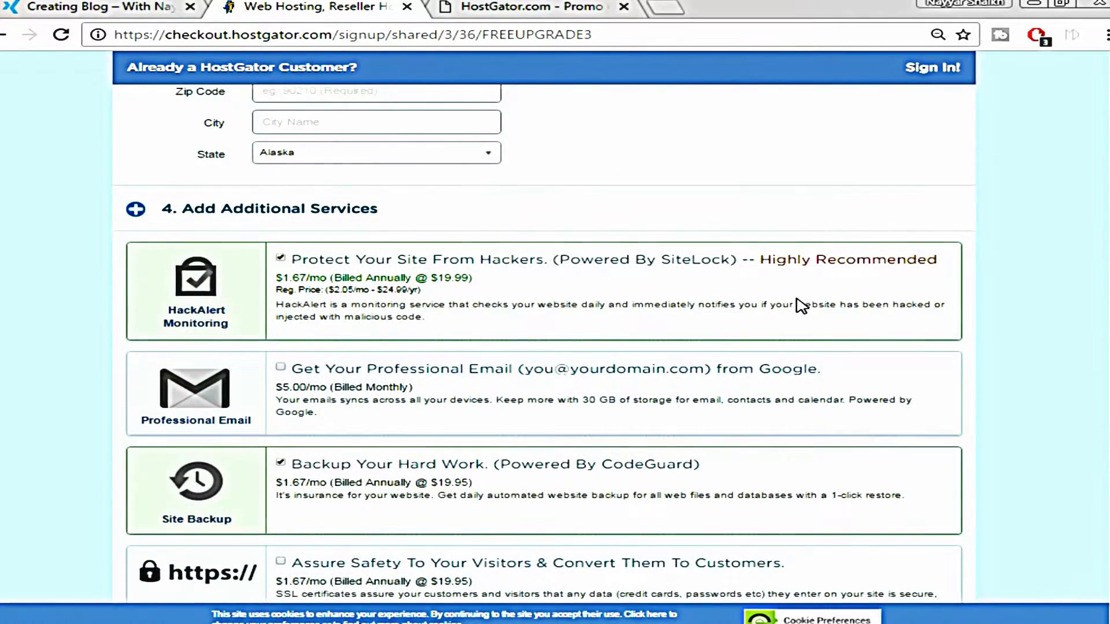
pyautogui.scroll(-2, 798, 303)
pyautogui.click(281, 170)
pyautogui.click(280, 374)
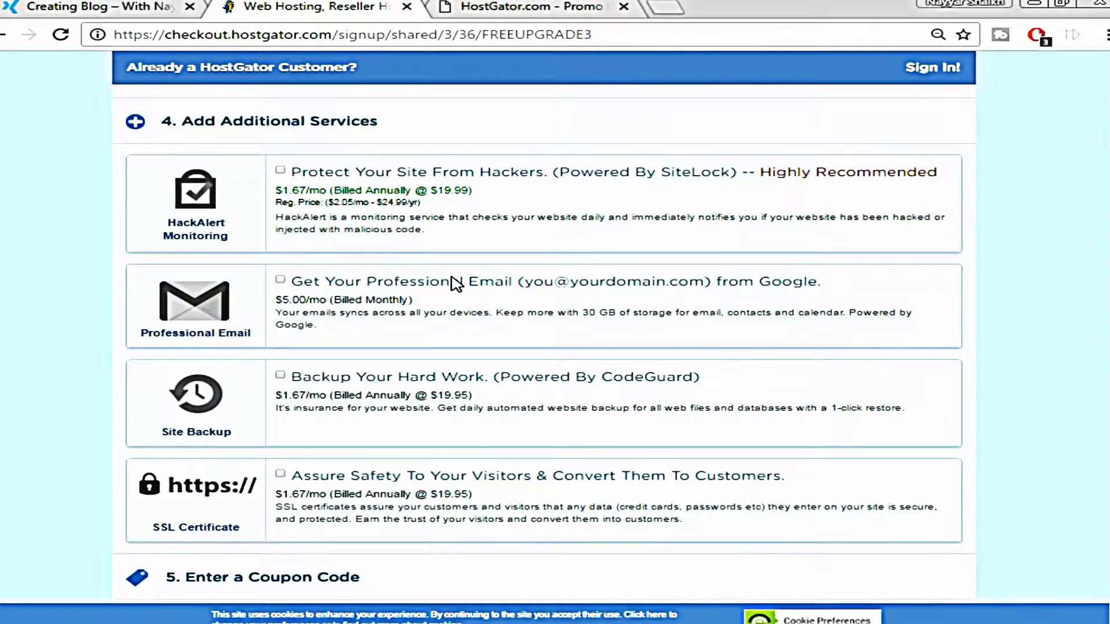
pyautogui.scroll(-3, 463, 279)
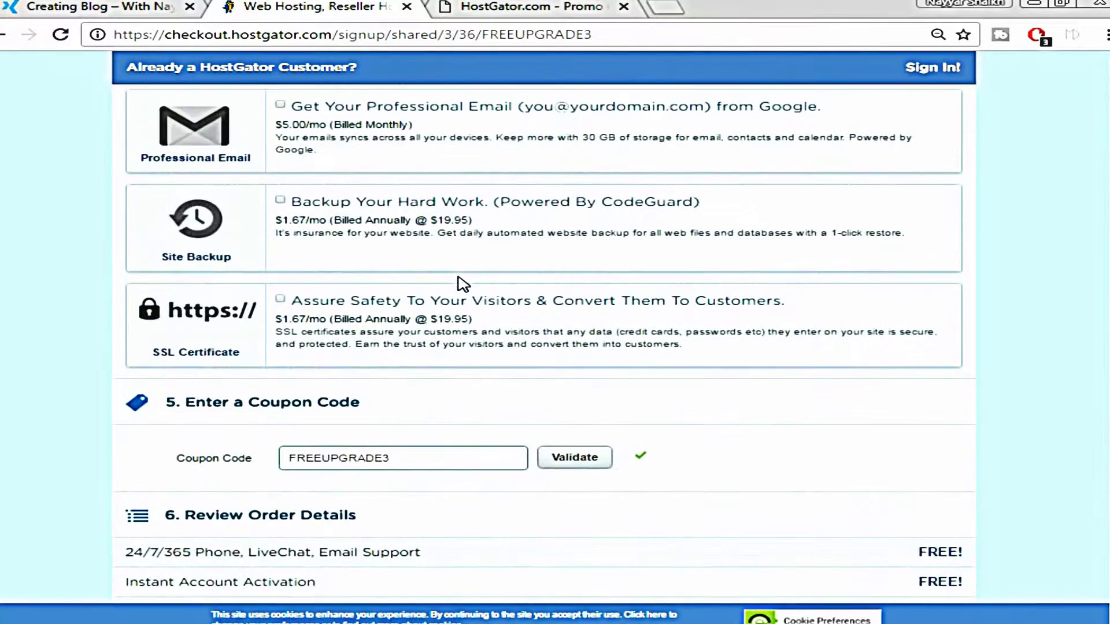
pyautogui.scroll(-3, 473, 301)
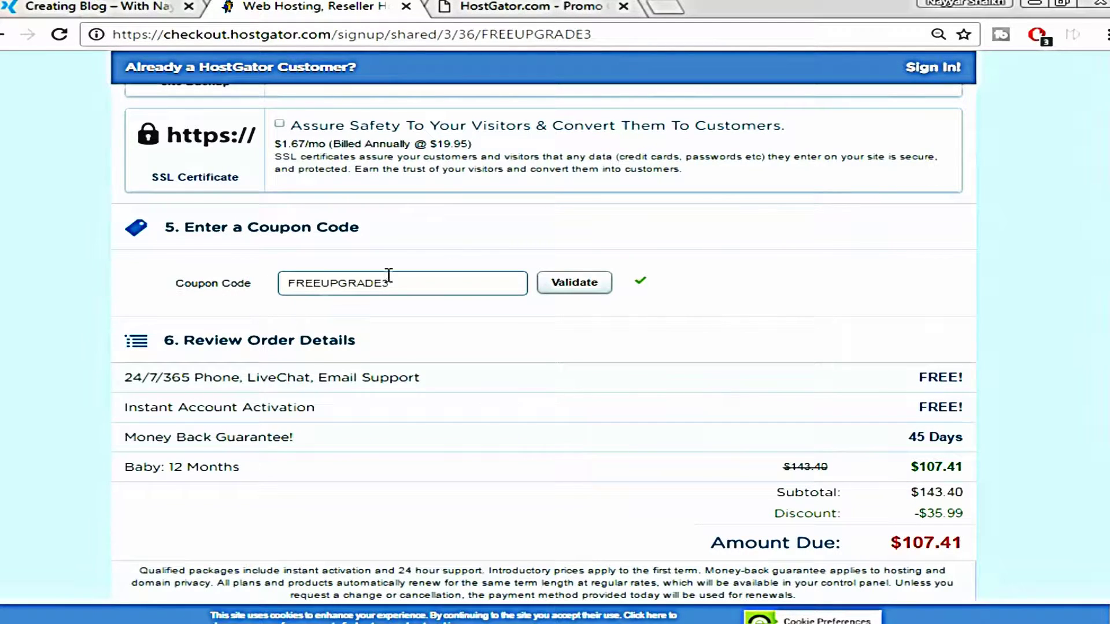
# Replace coupon FREEUPGRADE3 with WEBBDUDE45 and validate it
pyautogui.doubleClick(374, 286)
pyautogui.press('BackSpace')
pyautogui.write('WEBBDUDE45')
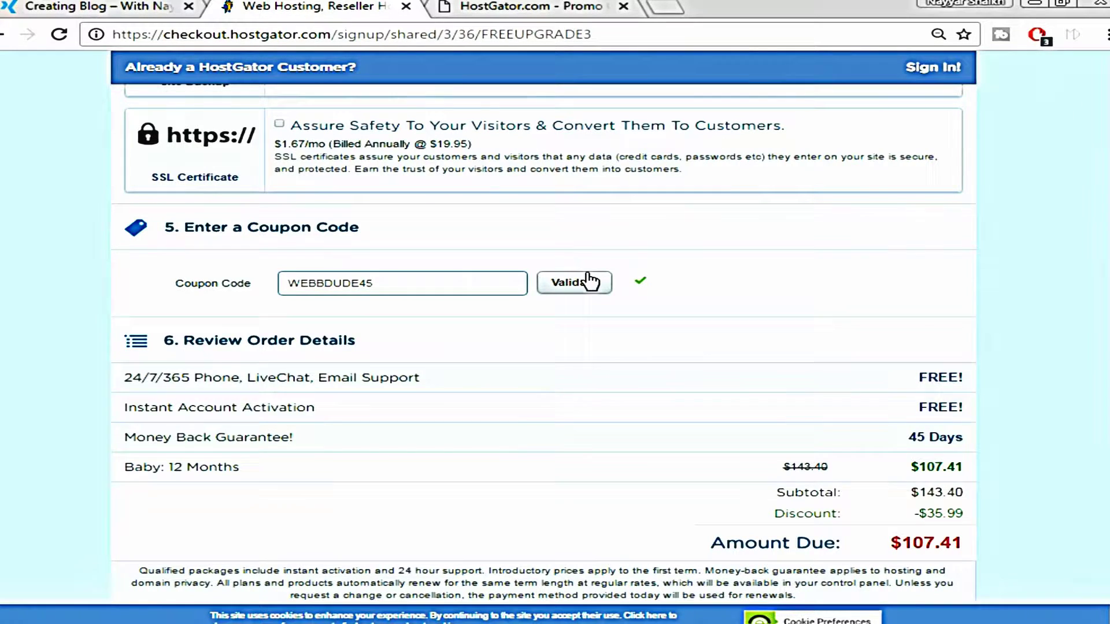
pyautogui.click(589, 282)
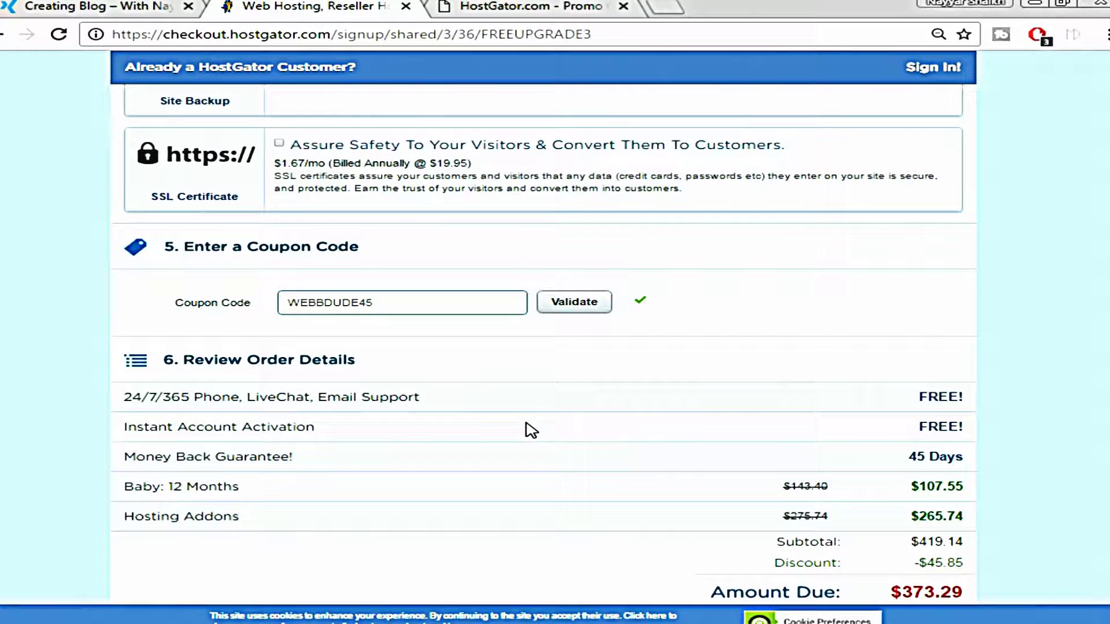
# Agree to the terms of service and policies
pyautogui.scroll(-3, 948, 385)
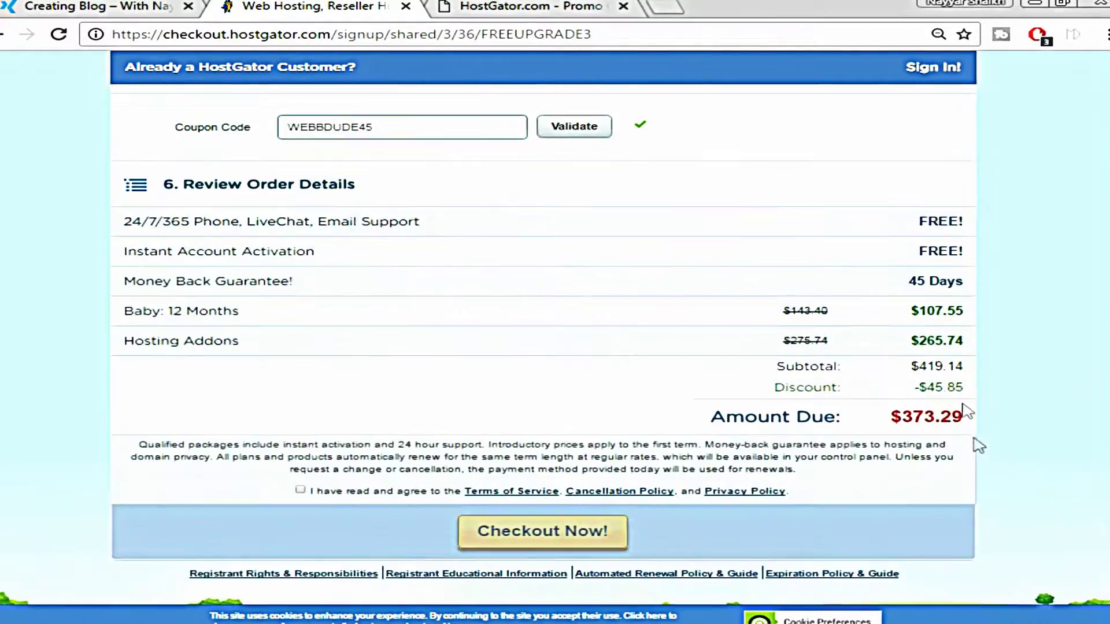
pyautogui.scroll(20, 1001, 384)
pyautogui.scroll(-20, 1000, 383)
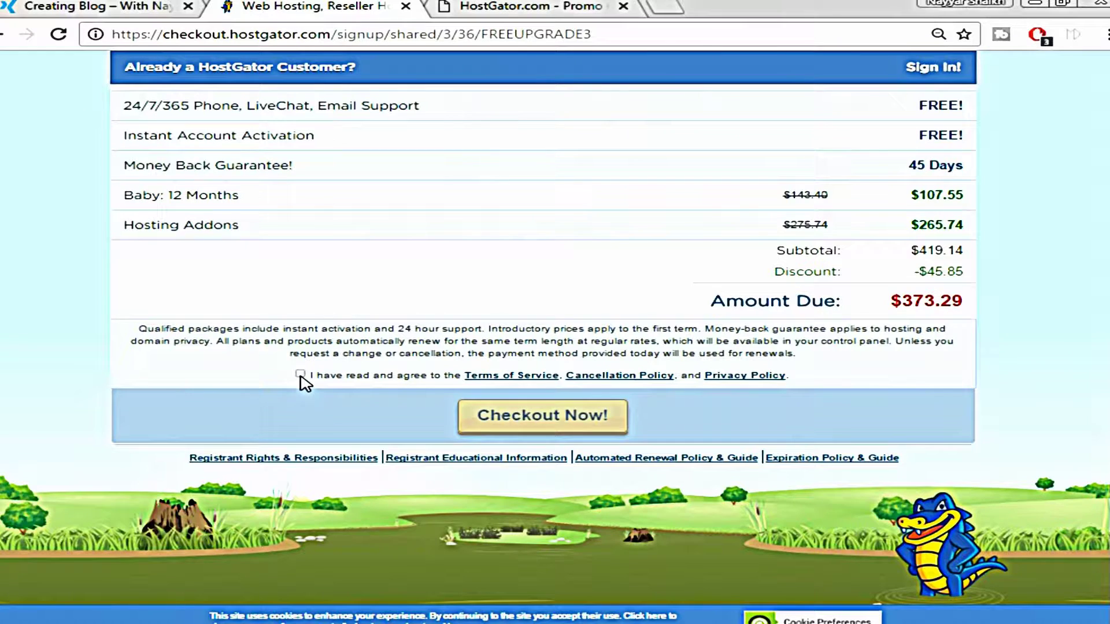
pyautogui.click(300, 375)
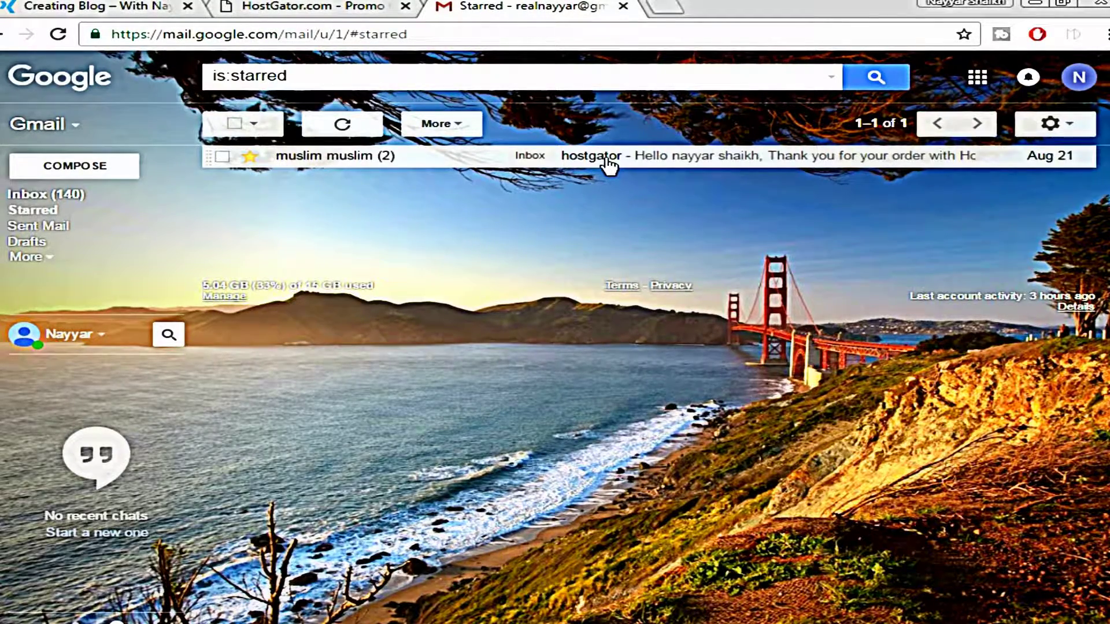
# Open the HostGator order email's Your Control Panel link in a new tab
pyautogui.click(607, 164)
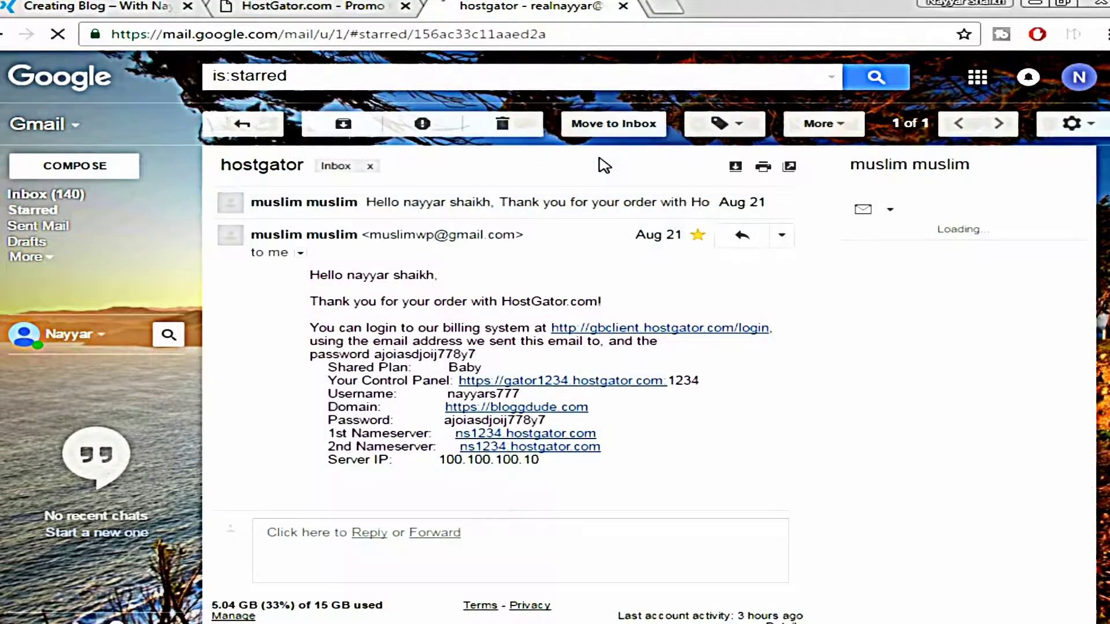
pyautogui.scroll(-3, 908, 308)
pyautogui.scroll(2, 909, 308)
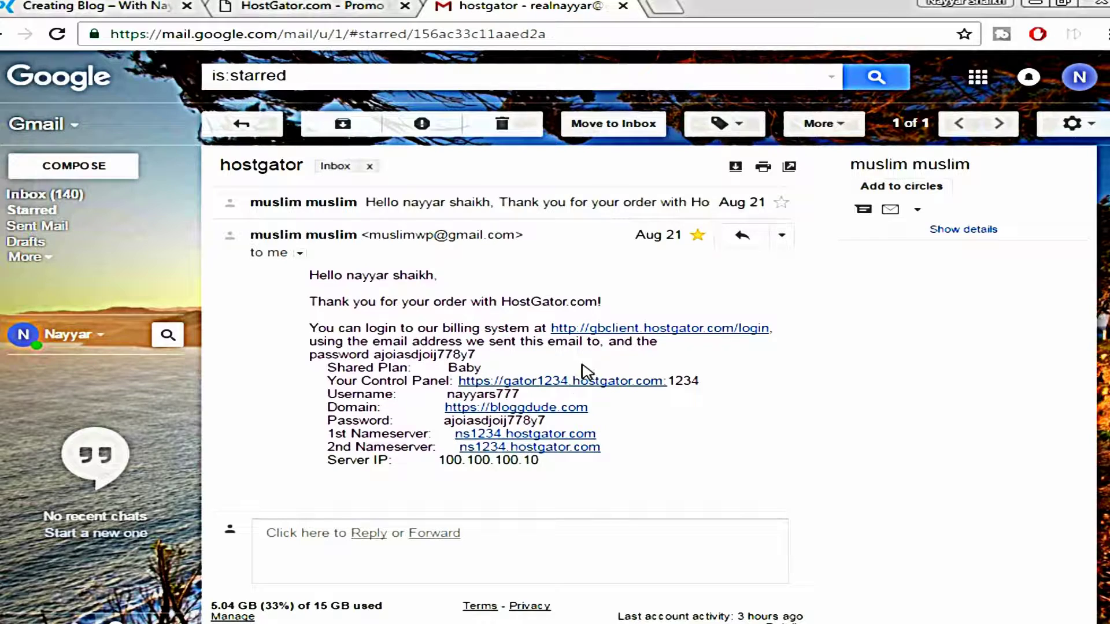
pyautogui.rightClick(579, 384)
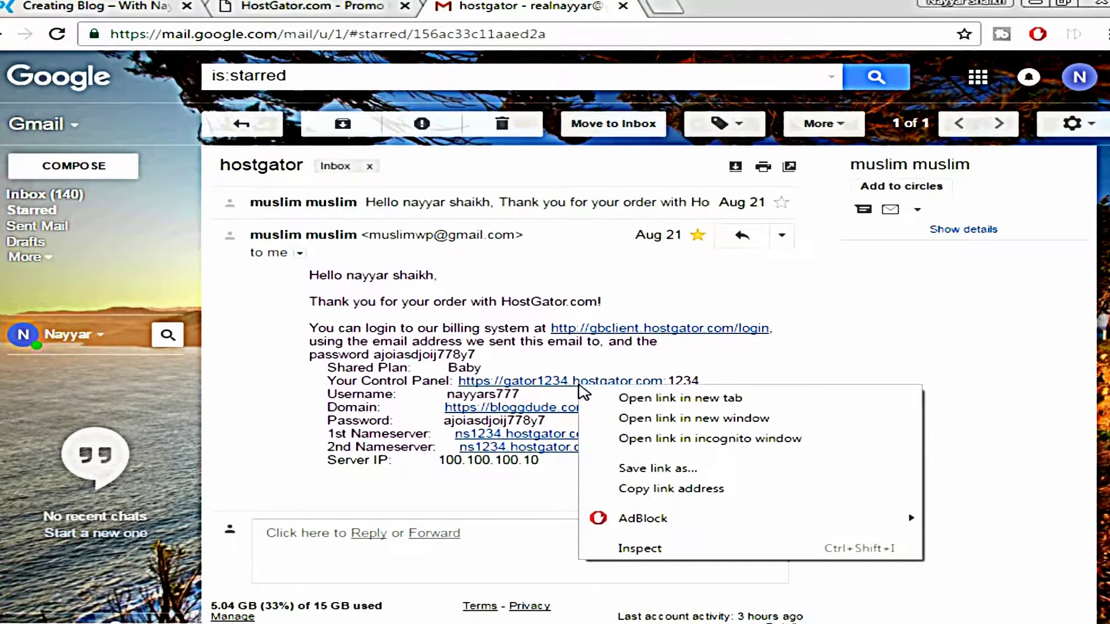
pyautogui.click(596, 398)
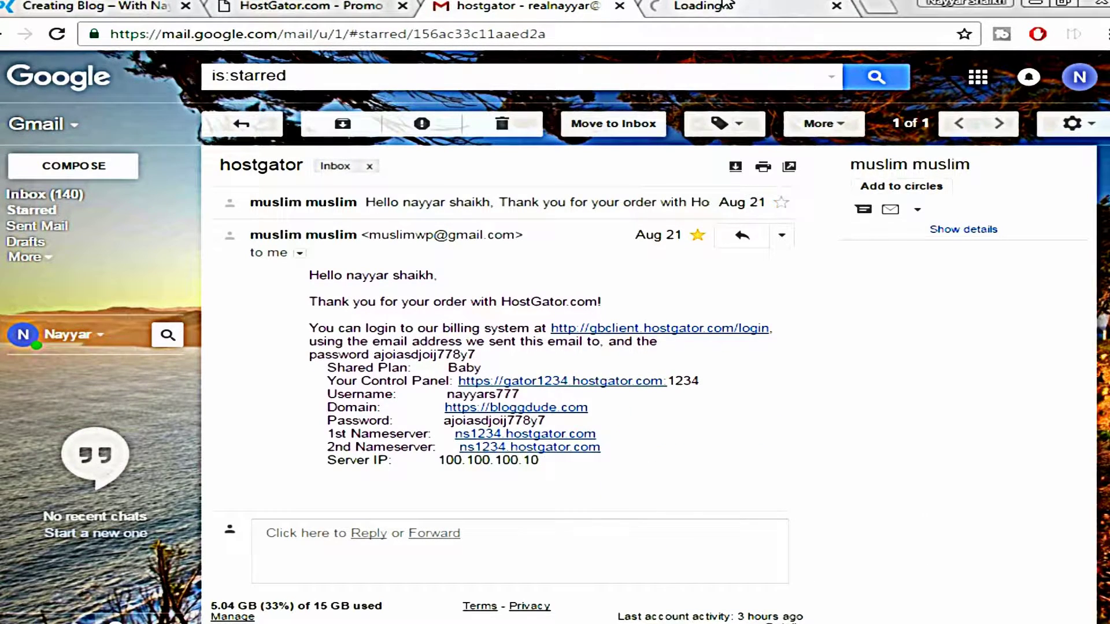
pyautogui.click(726, 5)
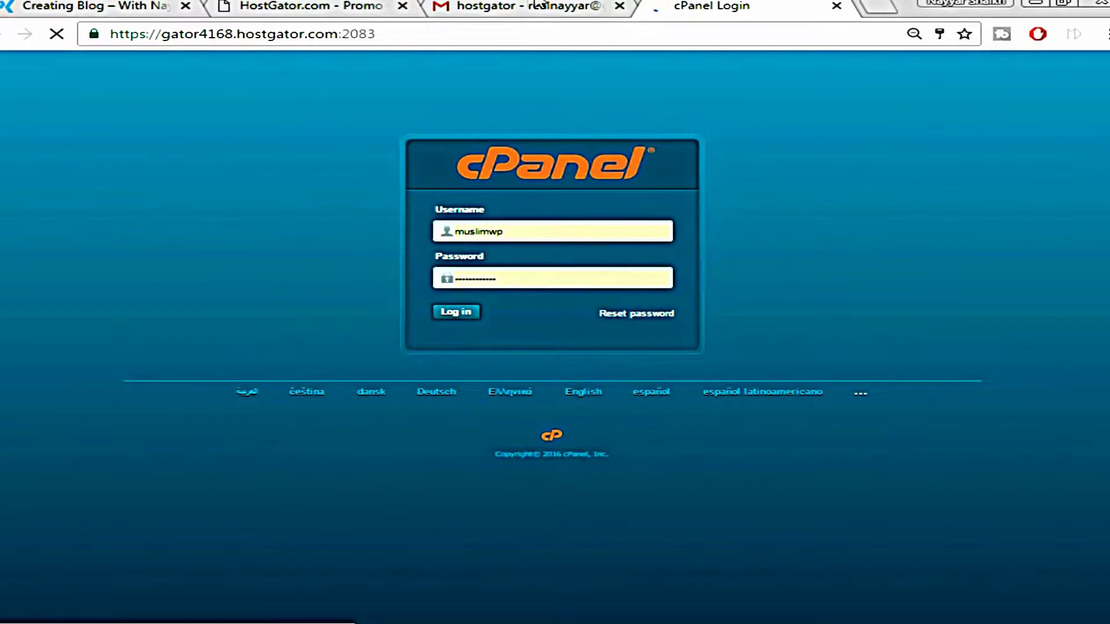
# Log in to cPanel and launch the WordPress Installer from Popular Links
pyautogui.click(538, 5)
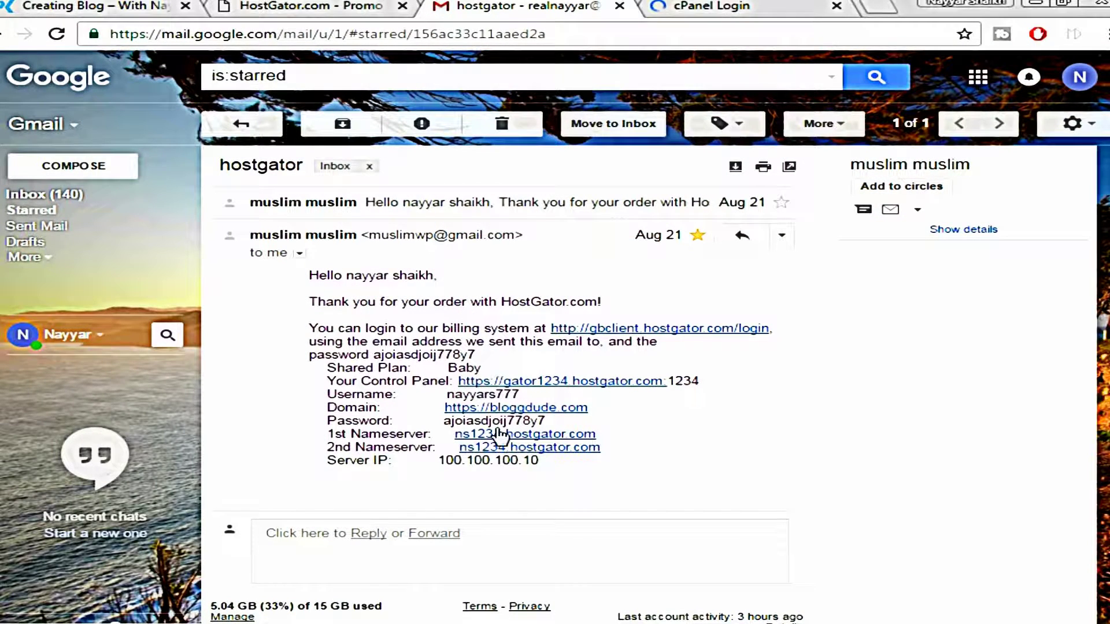
pyautogui.click(762, 4)
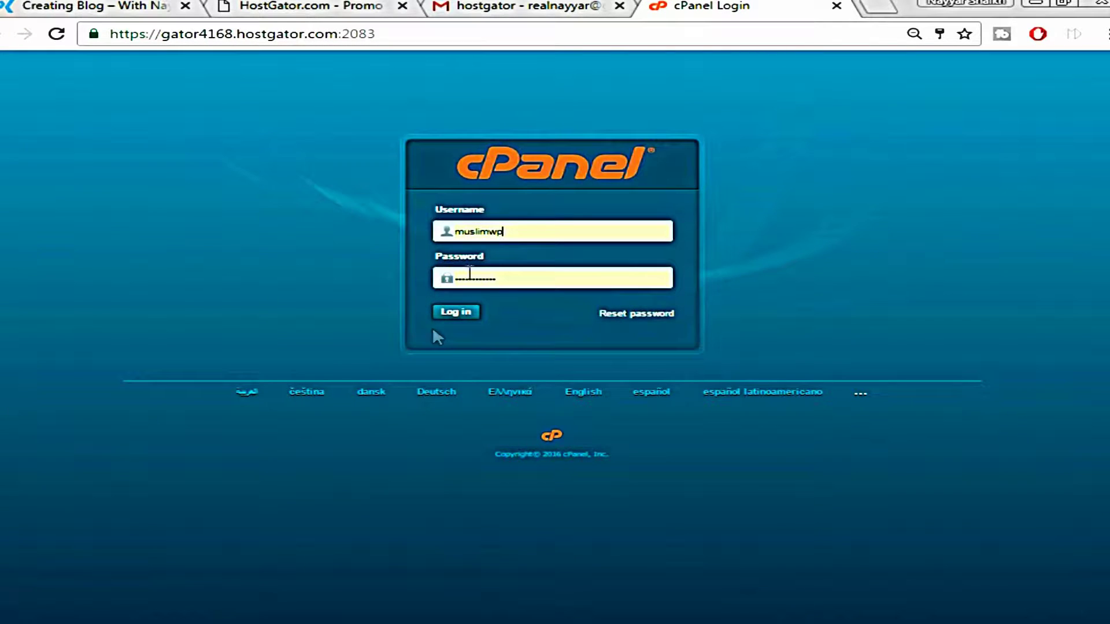
pyautogui.click(453, 313)
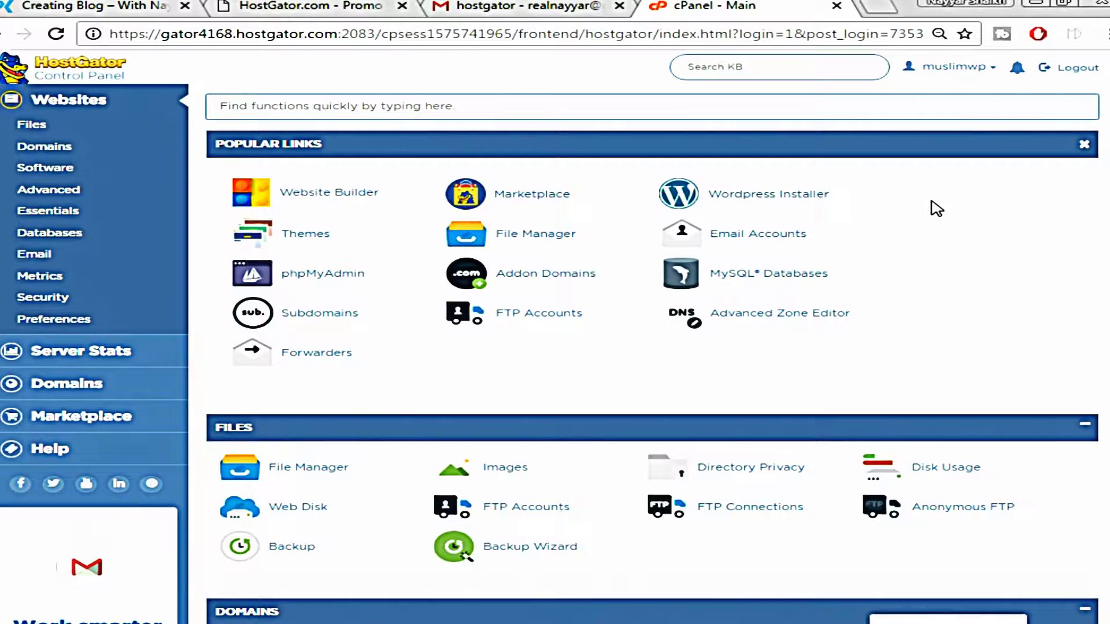
pyautogui.click(780, 199)
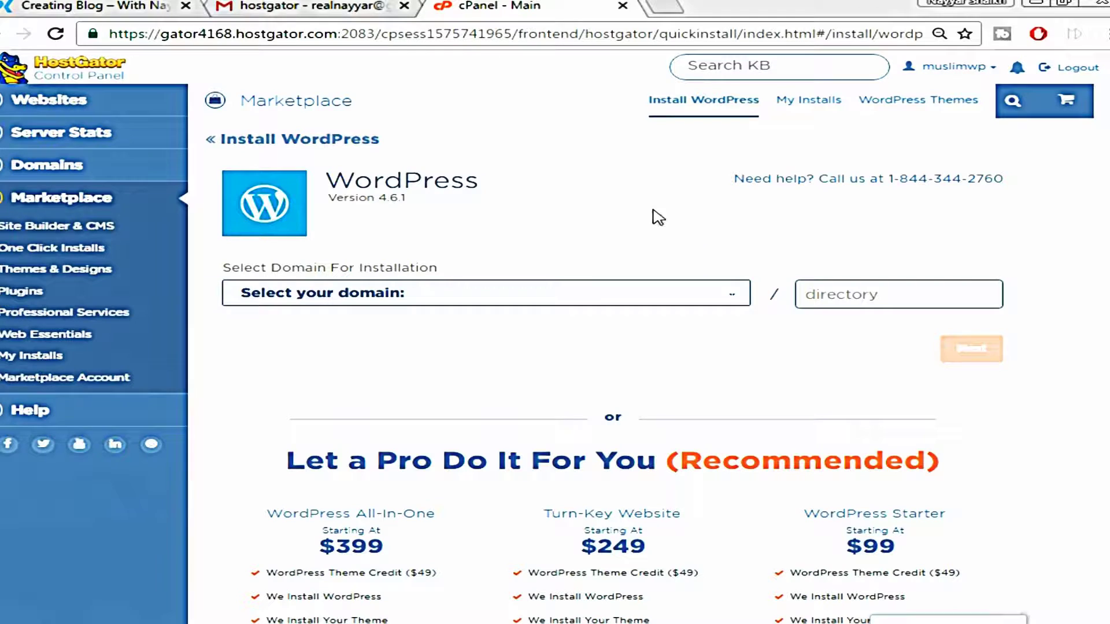
# Install WordPress on poseidon.bloggdude.com with blog details filled and terms accepted
pyautogui.click(709, 301)
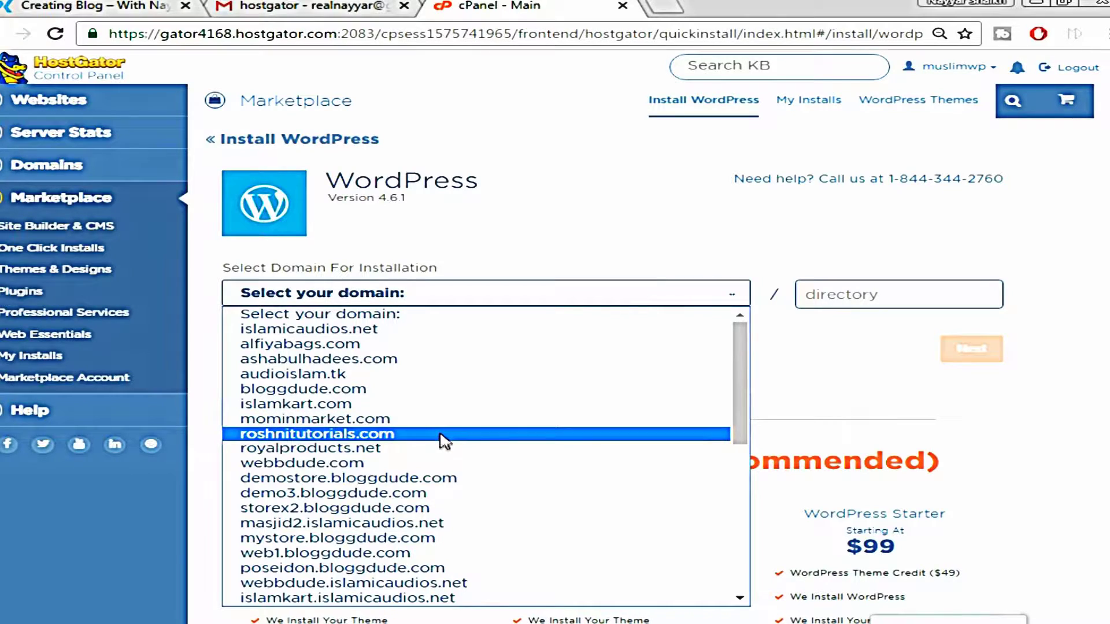
pyautogui.scroll(-4, 391, 451)
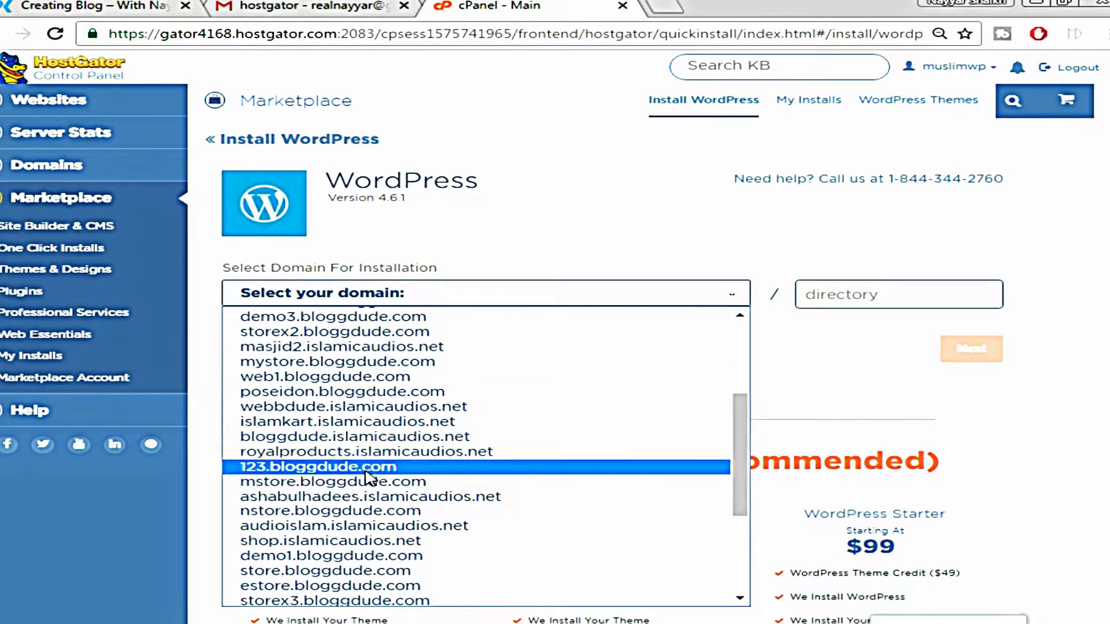
pyautogui.click(359, 393)
pyautogui.click(908, 295)
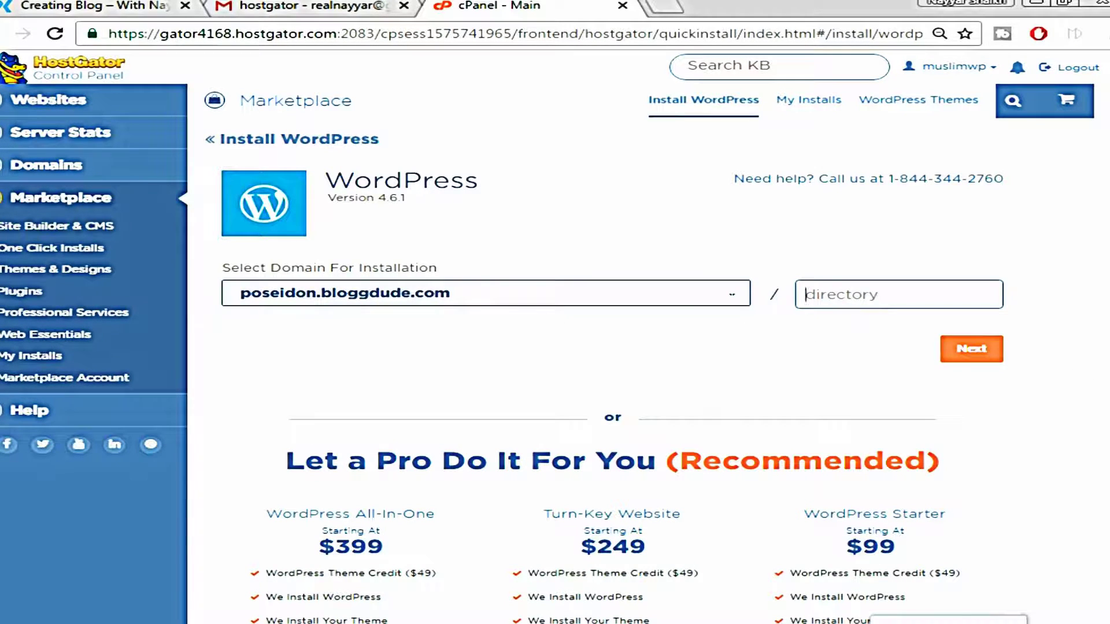
pyautogui.click(986, 354)
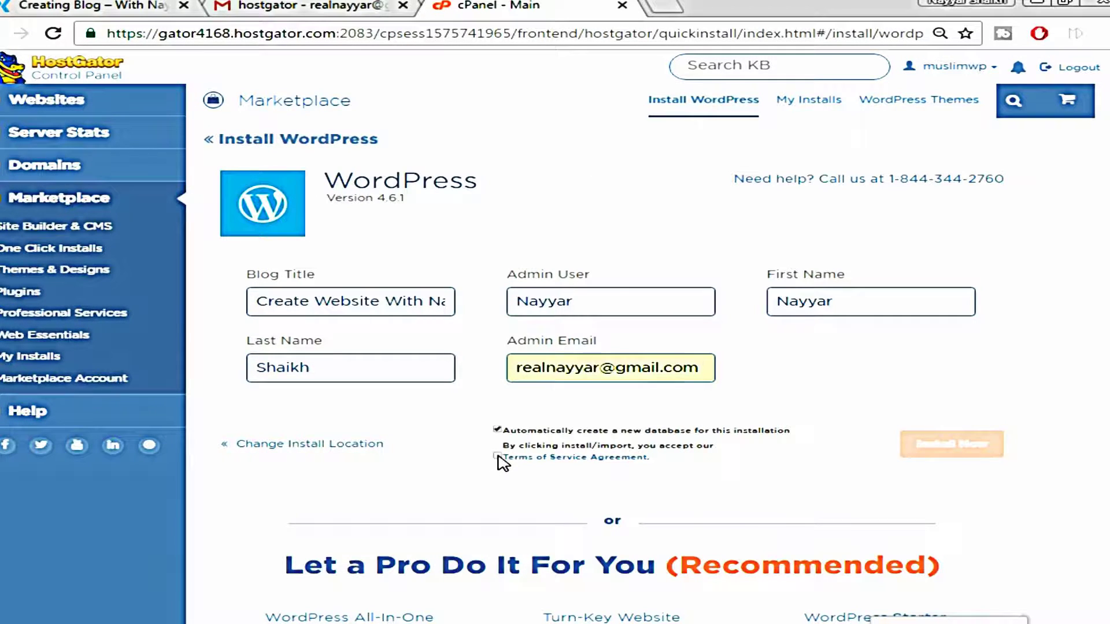
pyautogui.click(498, 457)
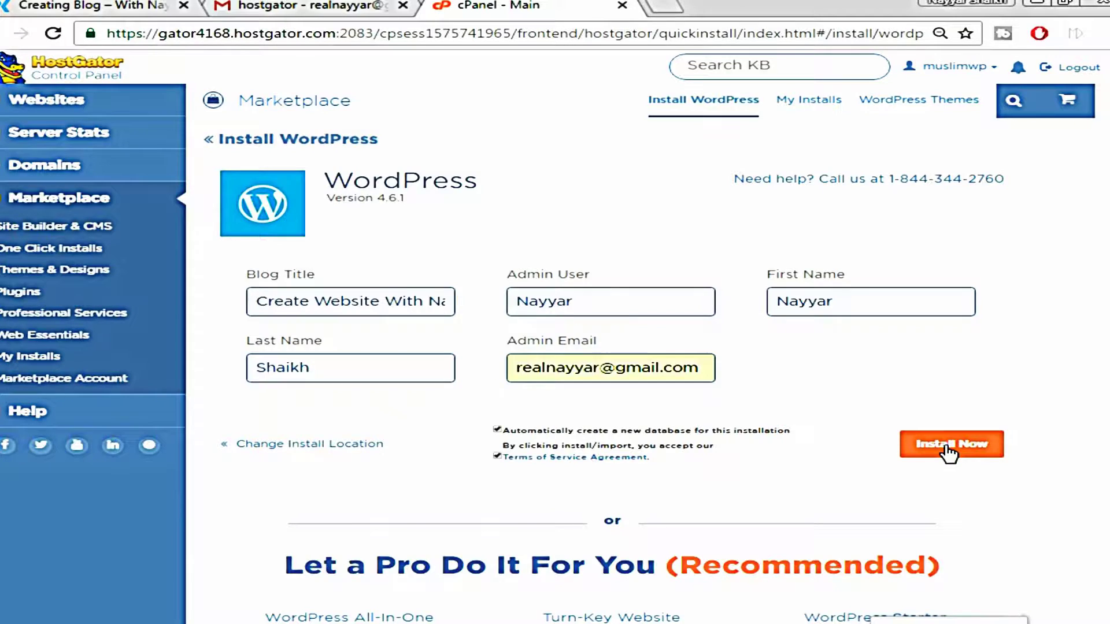
pyautogui.click(946, 445)
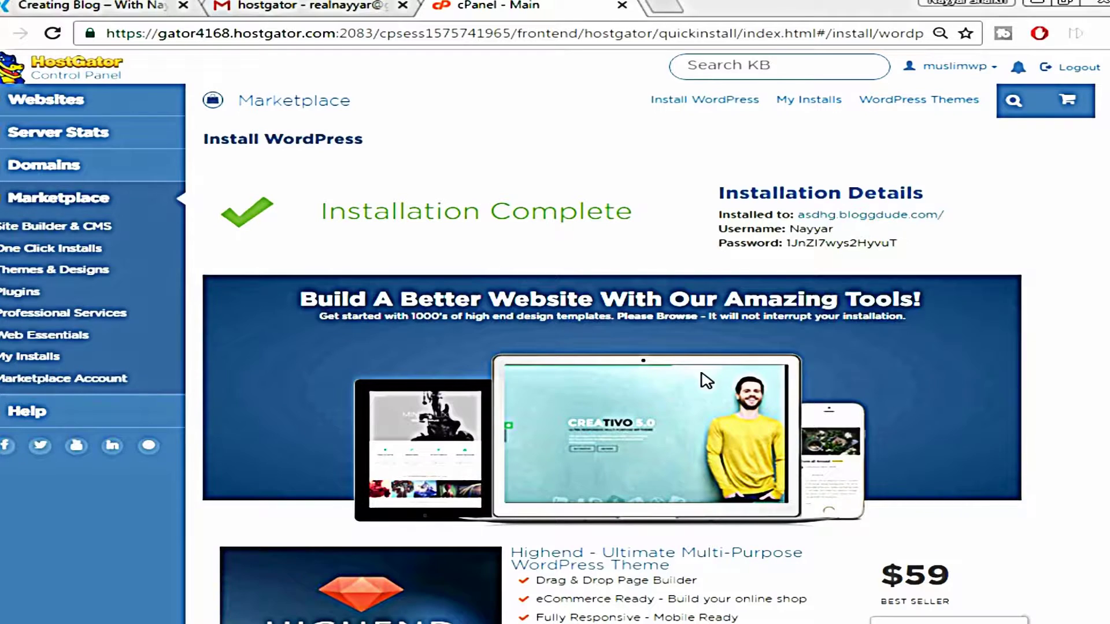
# Open the installed site in a new tab at poseidon.bloggdude.com/wp-admin
pyautogui.rightClick(825, 215)
pyautogui.click(878, 229)
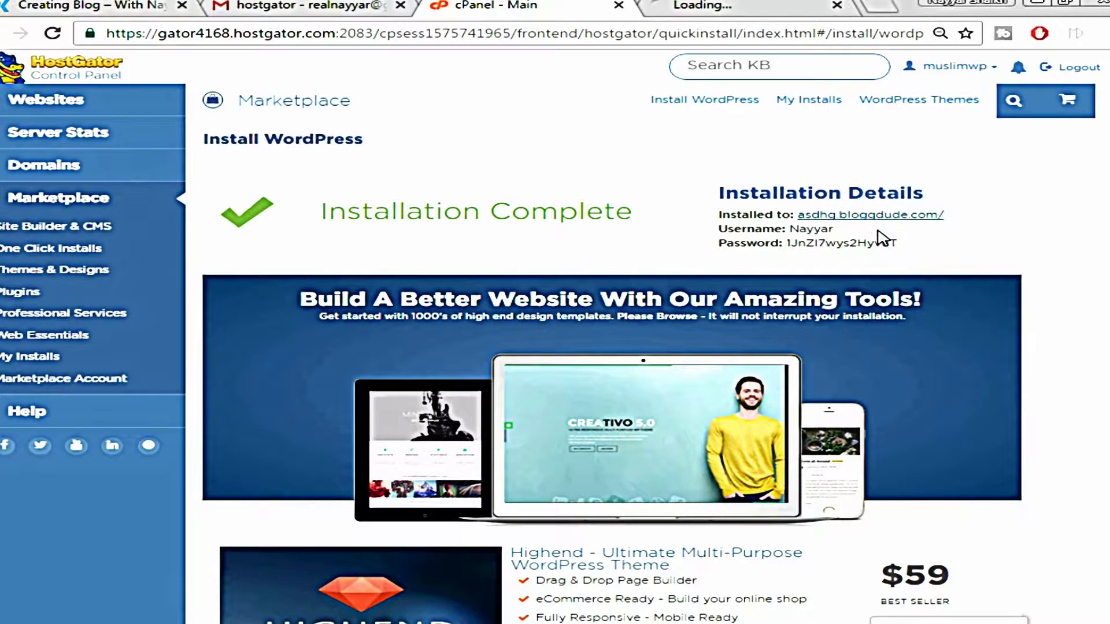
pyautogui.click(729, 6)
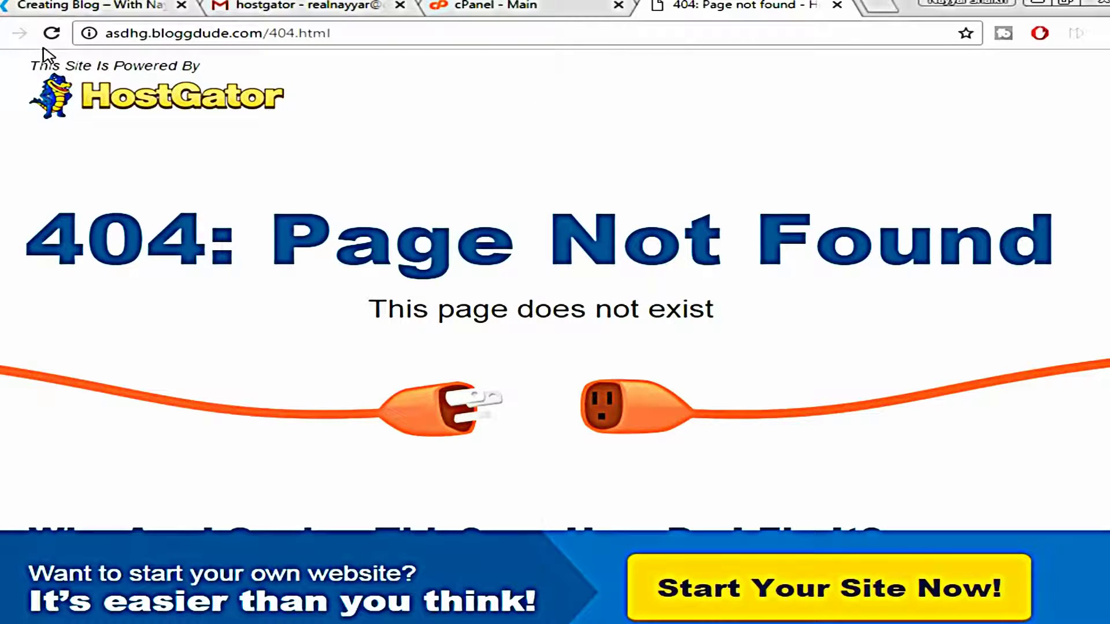
pyautogui.click(52, 33)
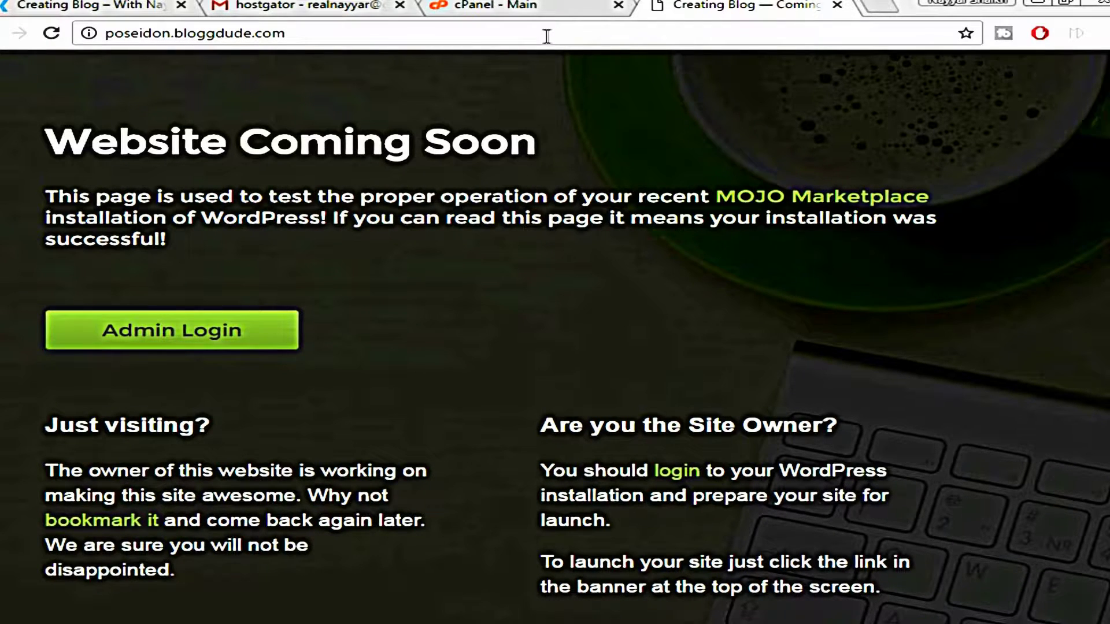
pyautogui.click(343, 33)
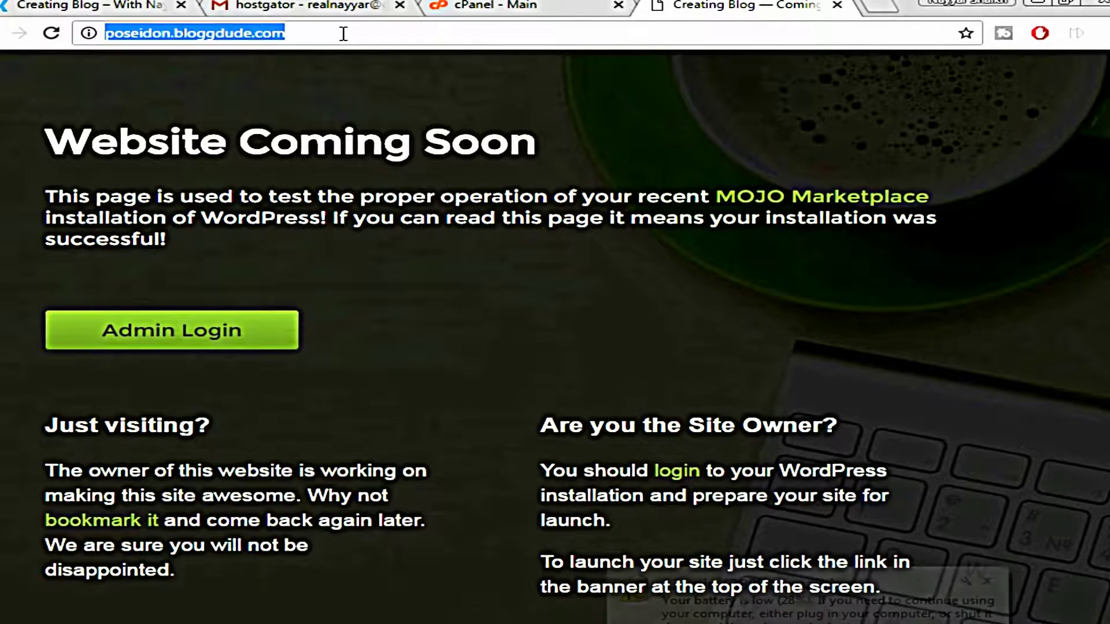
pyautogui.click(355, 74)
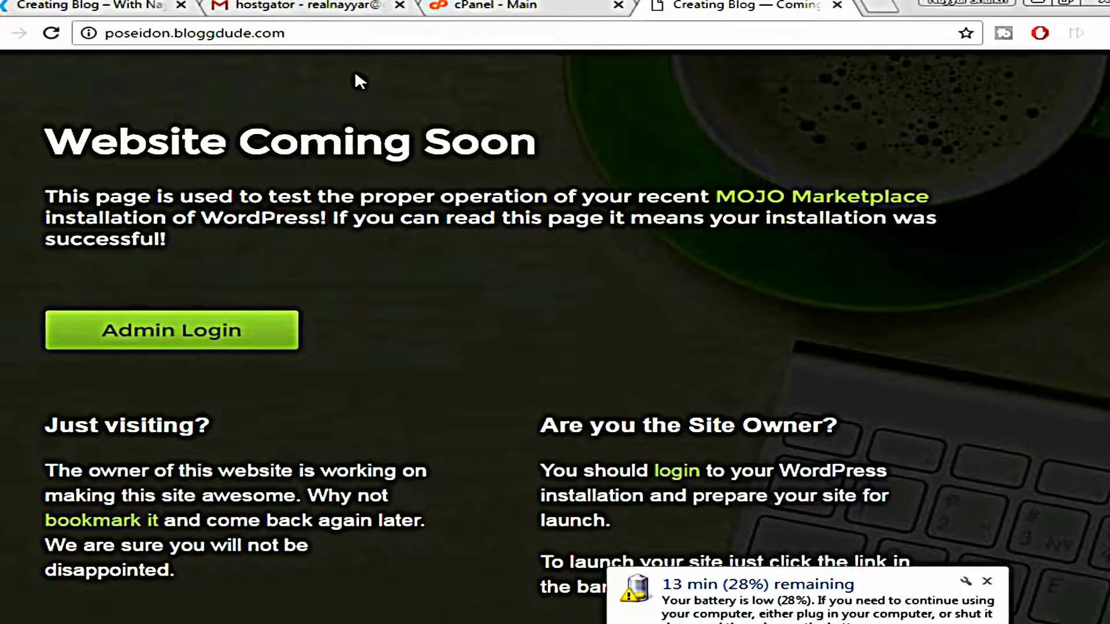
pyautogui.write('/')
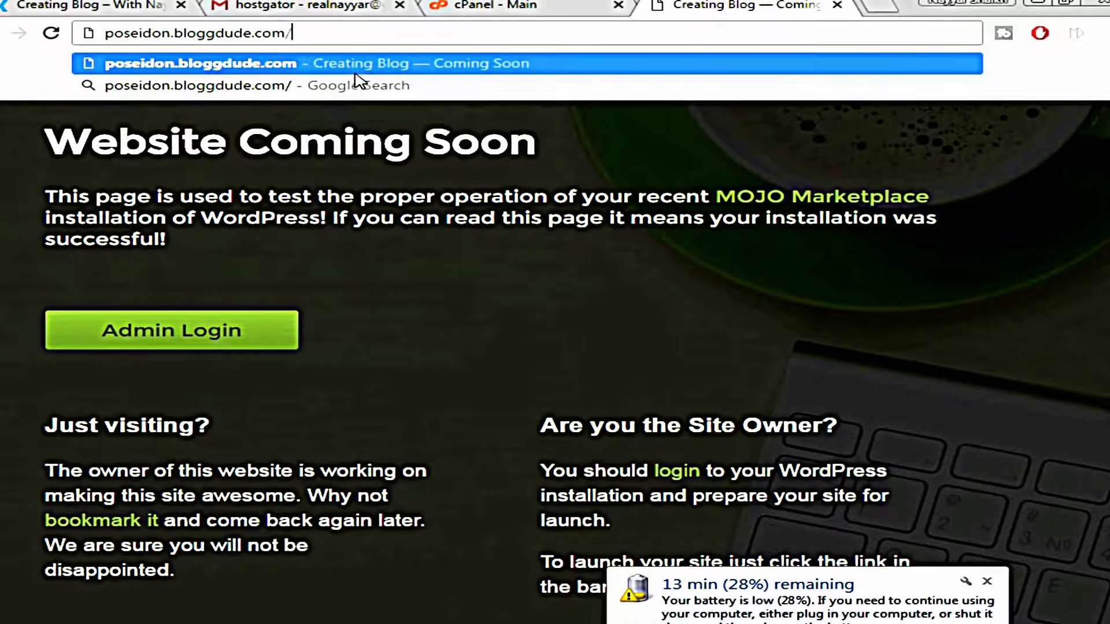
pyautogui.write('wp-admin')
pyautogui.press('Return')
# Copy the installation's admin username from the cPanel installation details
pyautogui.click(517, 5)
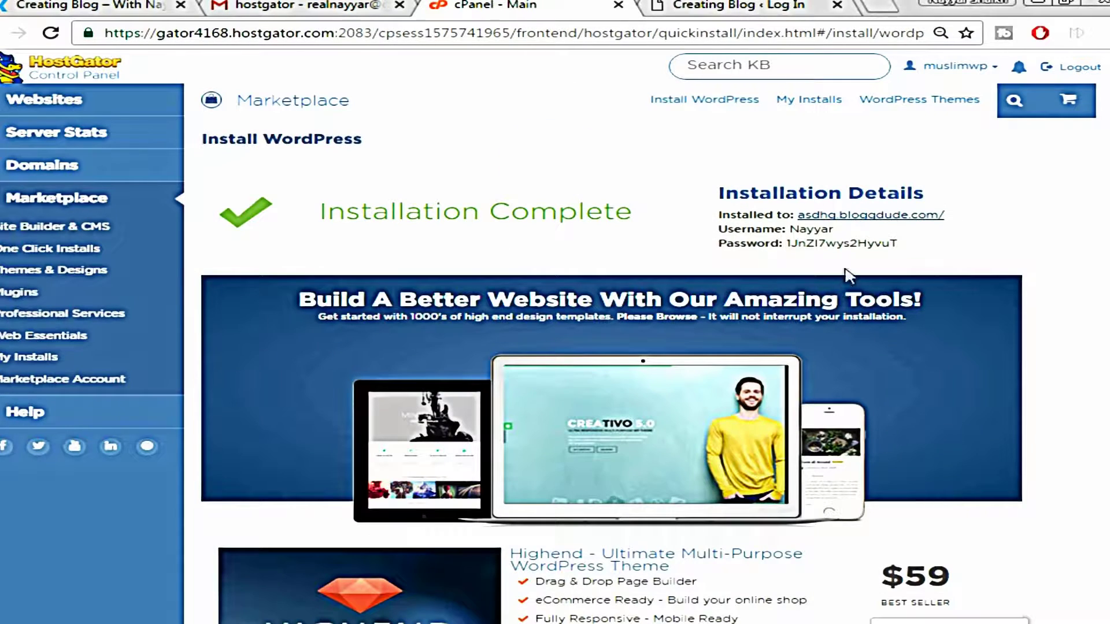
pyautogui.moveTo(828, 229); pyautogui.dragTo(797, 233)
pyautogui.doubleClick(798, 232)
pyautogui.hotkey('ctrl', 'c')
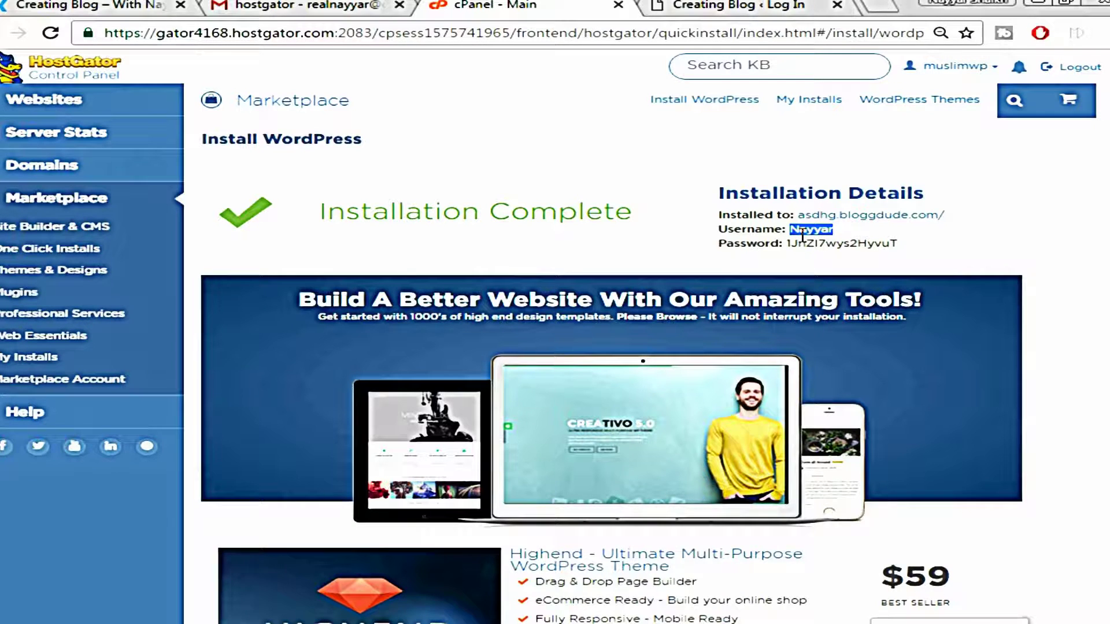
pyautogui.click(730, 7)
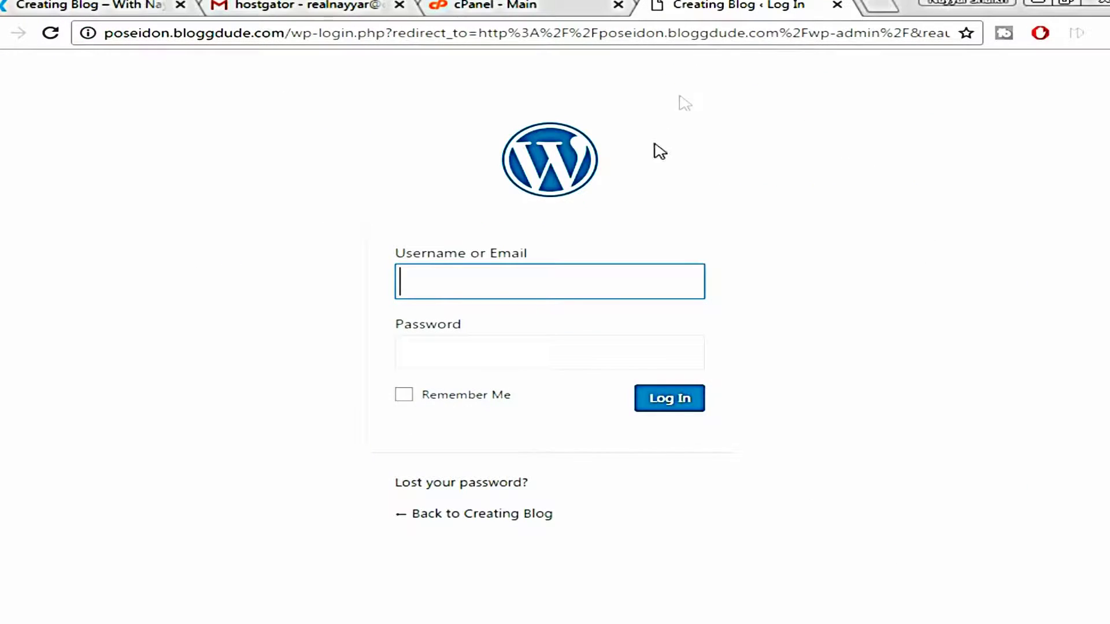
# Paste the copied username, copy the admin password from cPanel into Password, and log in
pyautogui.rightClick(573, 286)
pyautogui.click(655, 385)
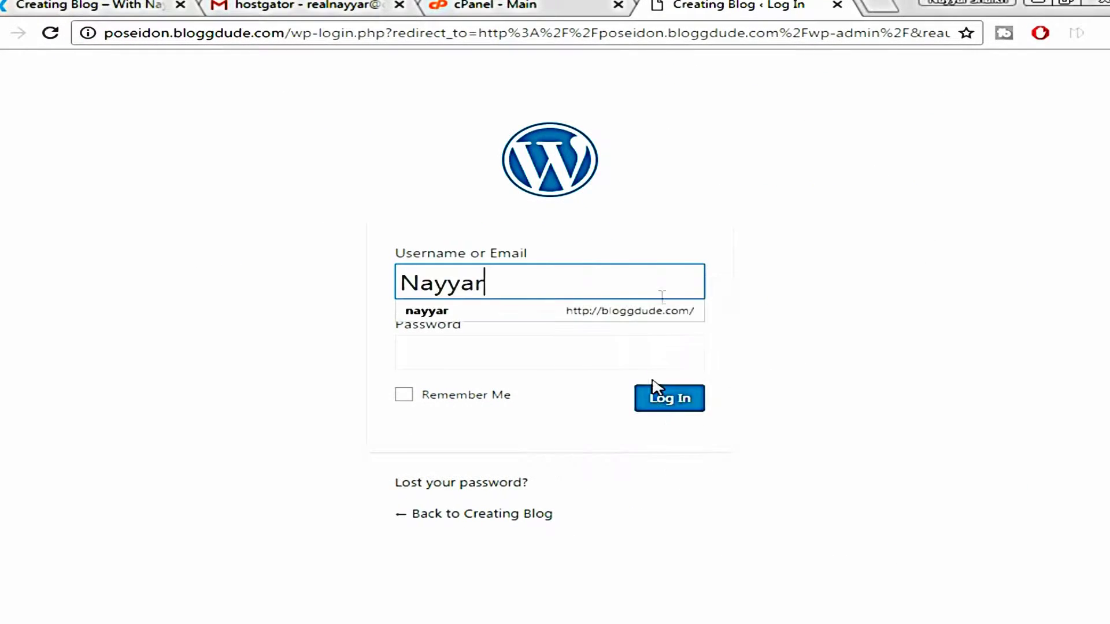
pyautogui.click(578, 7)
pyautogui.moveTo(872, 243); pyautogui.dragTo(785, 246)
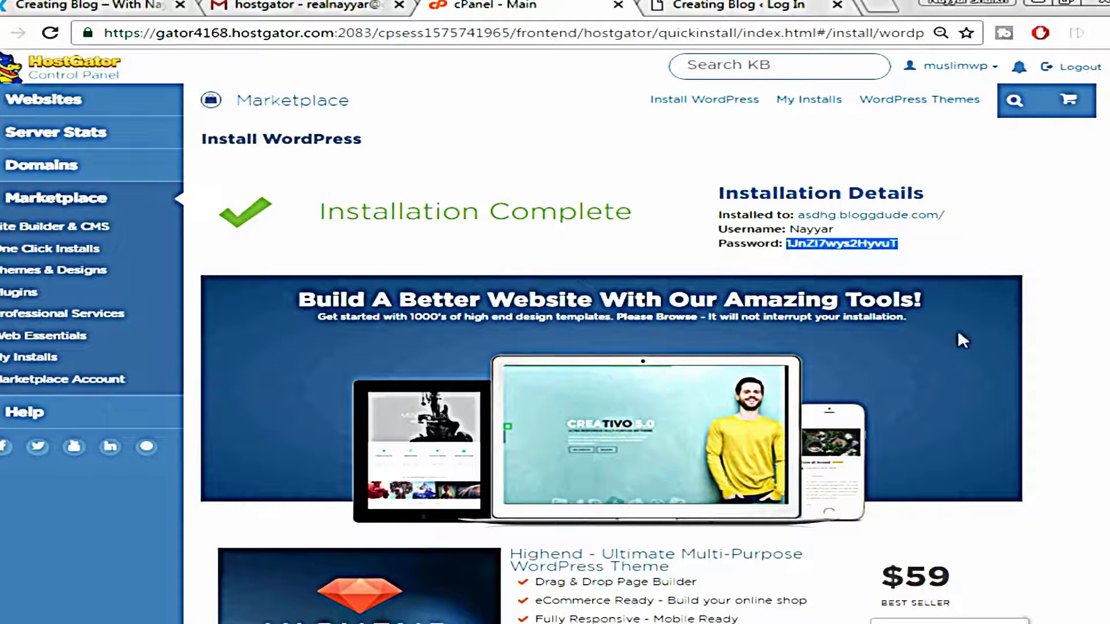
pyautogui.rightClick(857, 243)
pyautogui.click(895, 260)
pyautogui.click(763, 6)
pyautogui.rightClick(553, 362)
pyautogui.click(627, 466)
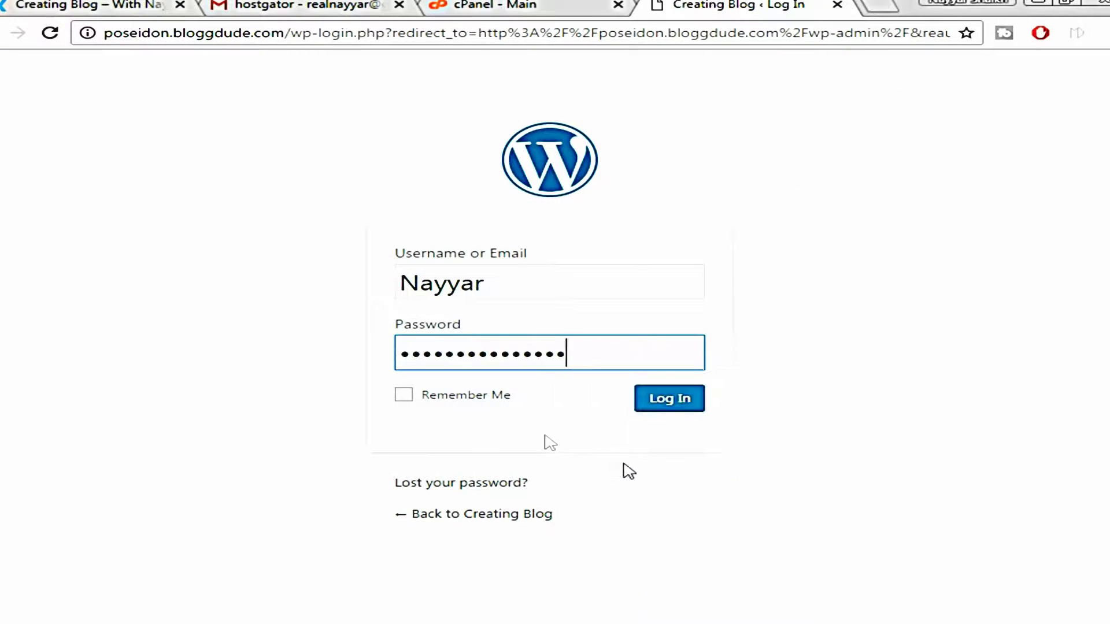
pyautogui.click(690, 409)
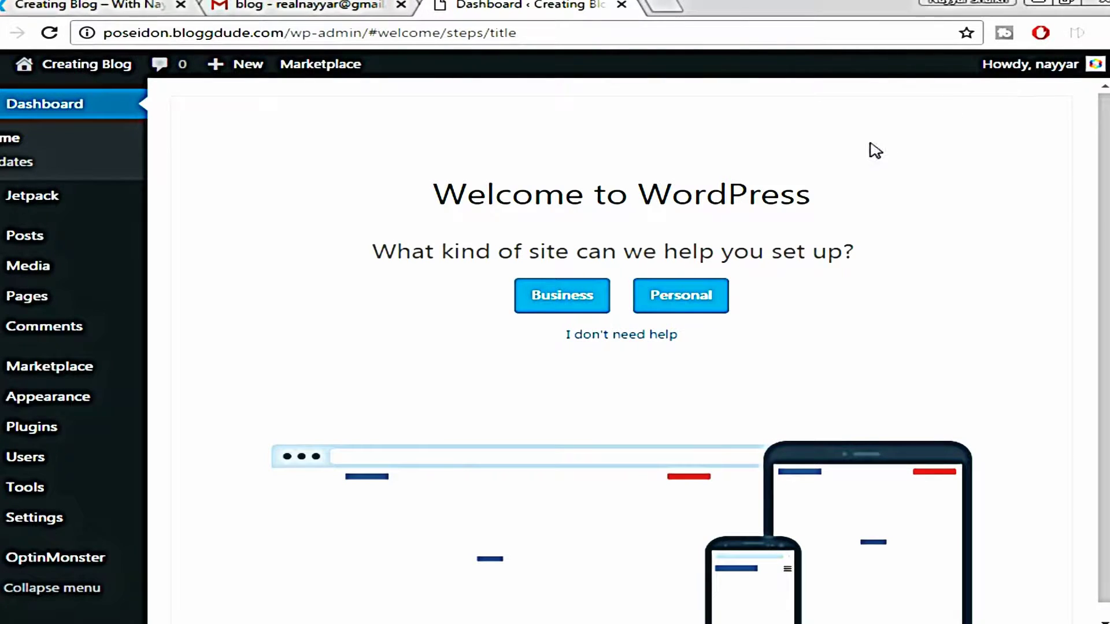
# Open Edit My Profile from the Howdy menu in the admin bar
pyautogui.moveTo(1035, 68)
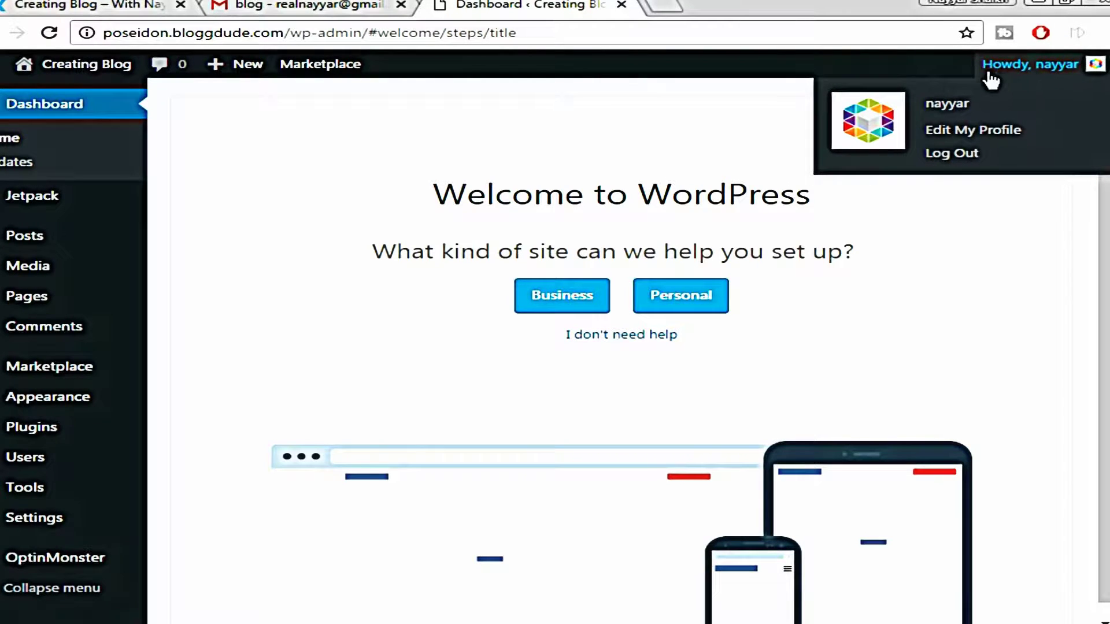
pyautogui.click(989, 140)
# Replace the generated password with a weak one, confirm weak use, and update the profile
pyautogui.scroll(-10, 902, 248)
pyautogui.scroll(-4, 965, 243)
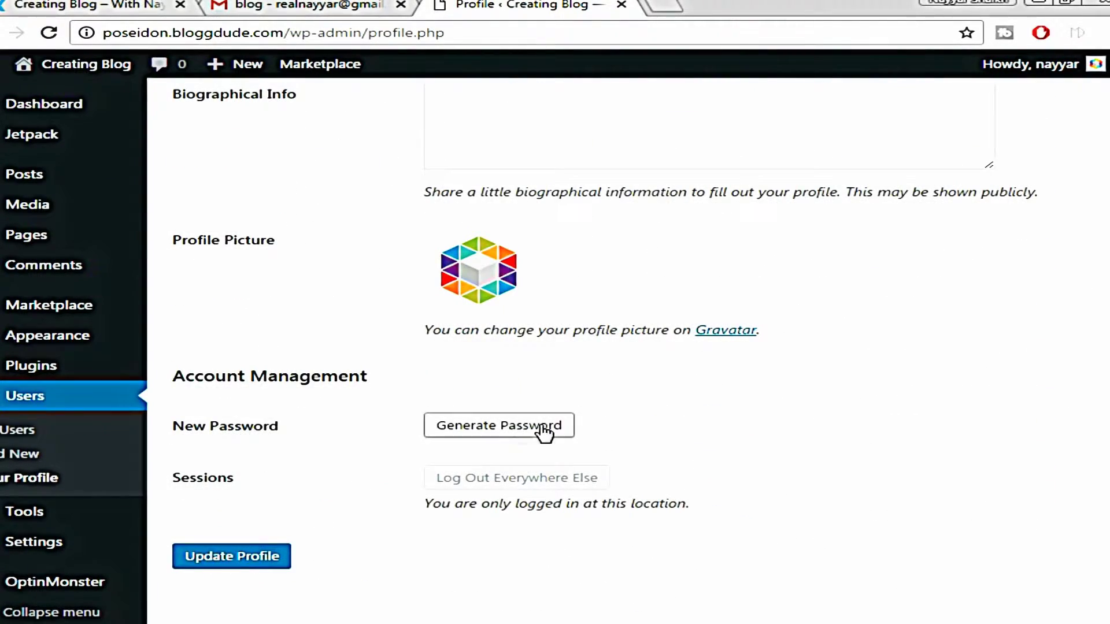
pyautogui.click(542, 427)
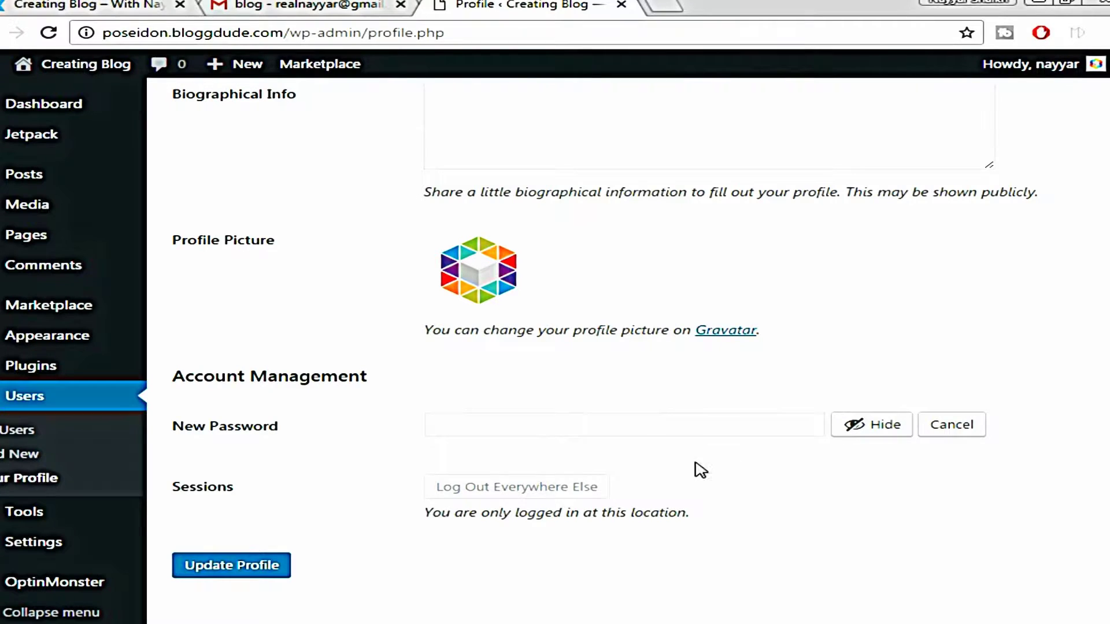
pyautogui.click(719, 425)
pyautogui.tripleClick(718, 425)
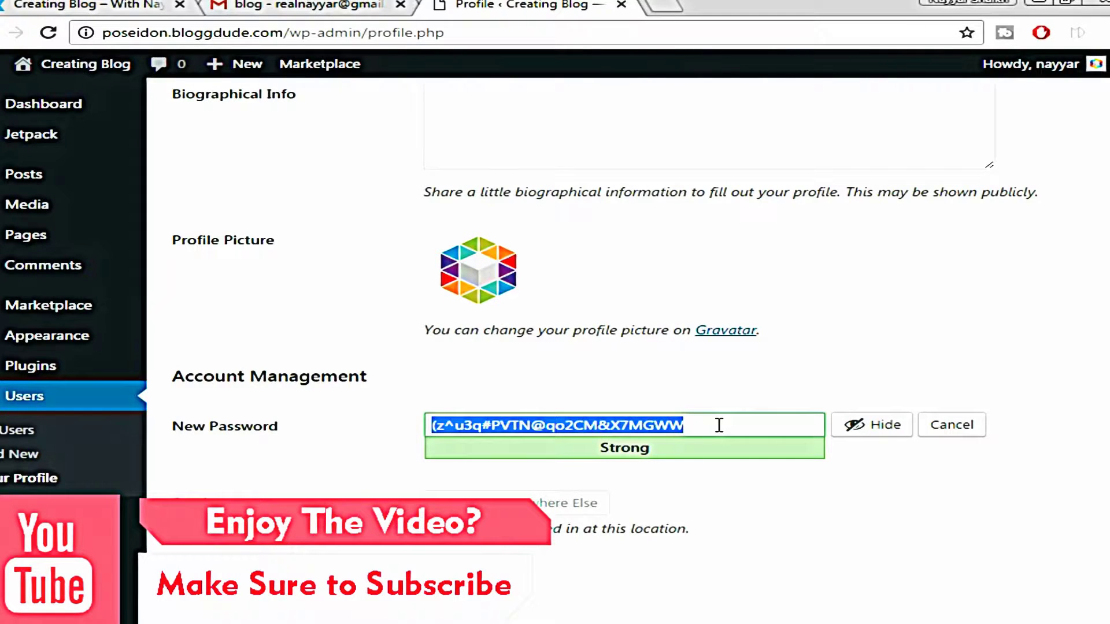
pyautogui.press('BackSpace')
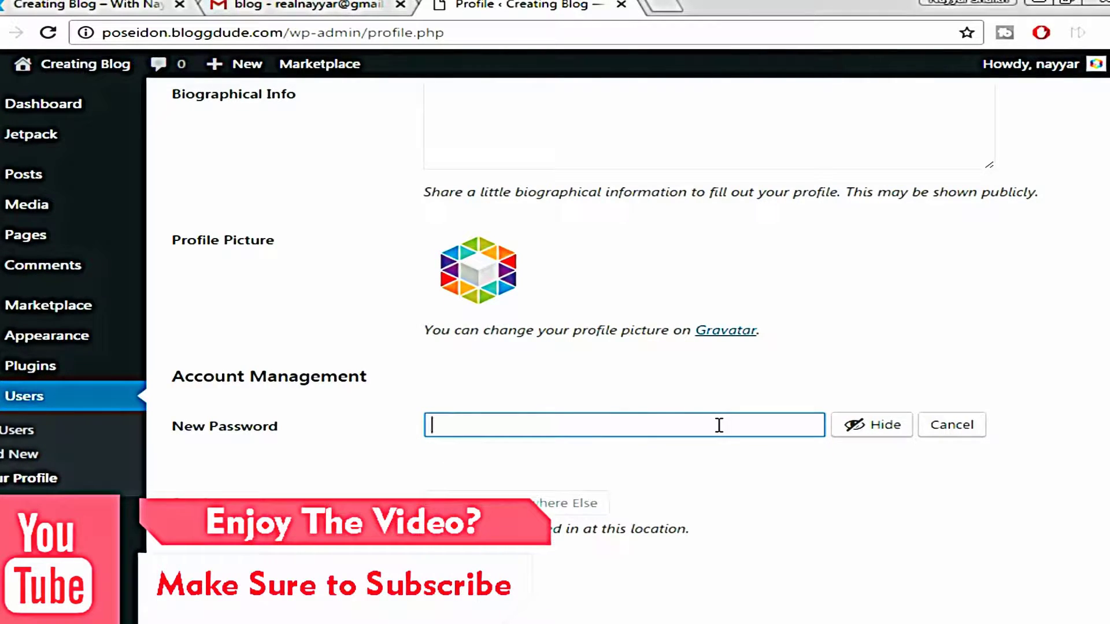
pyautogui.write('passw')
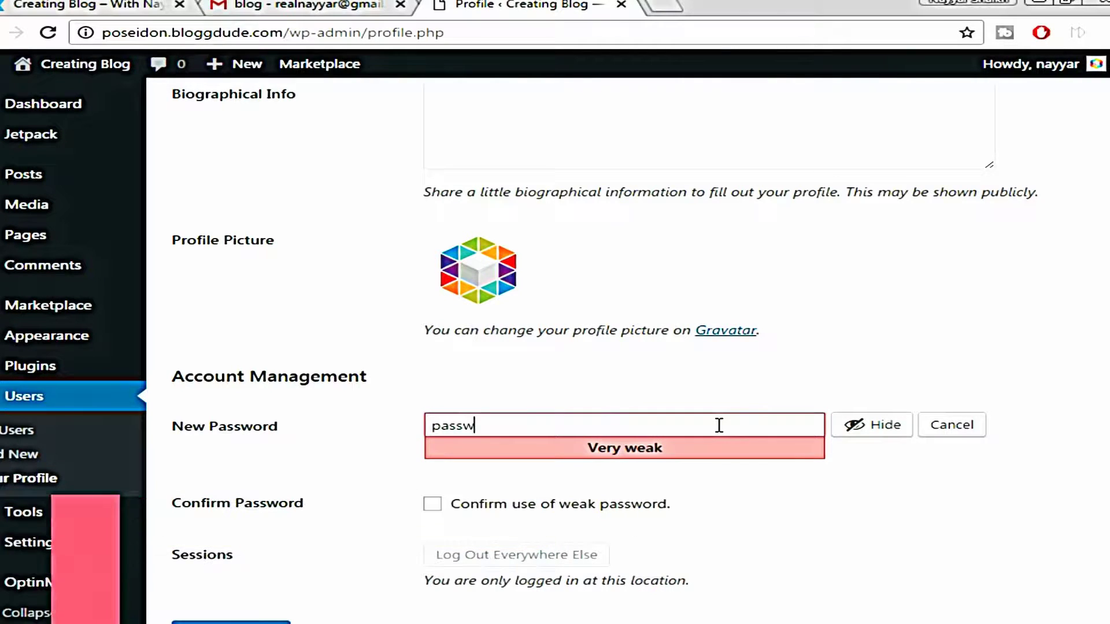
pyautogui.write('ord')
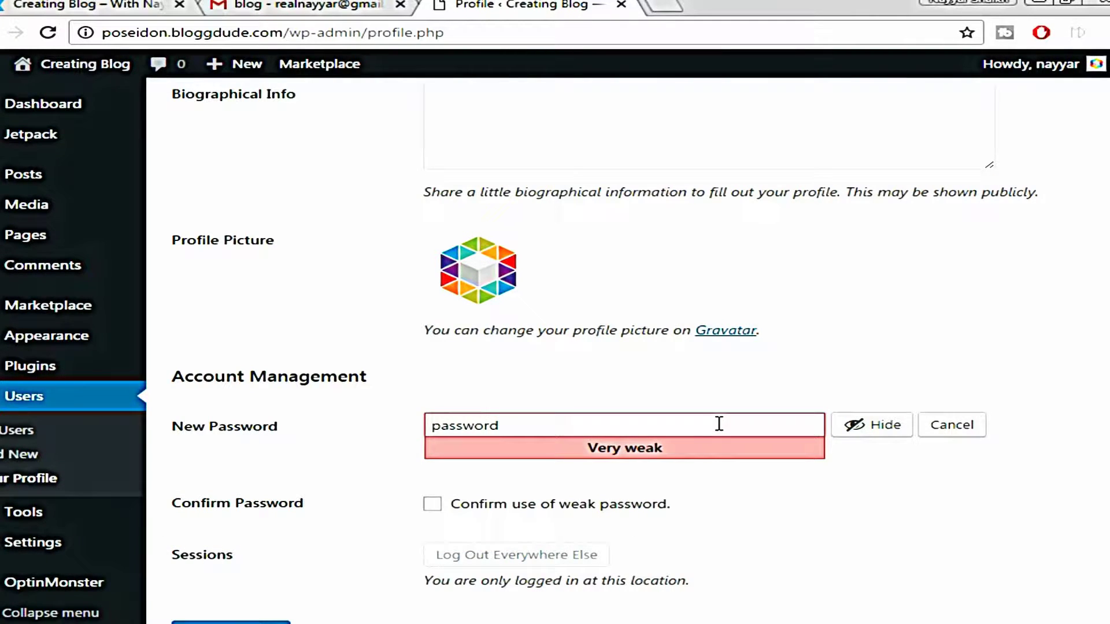
pyautogui.click(472, 507)
pyautogui.scroll(-1, 775, 478)
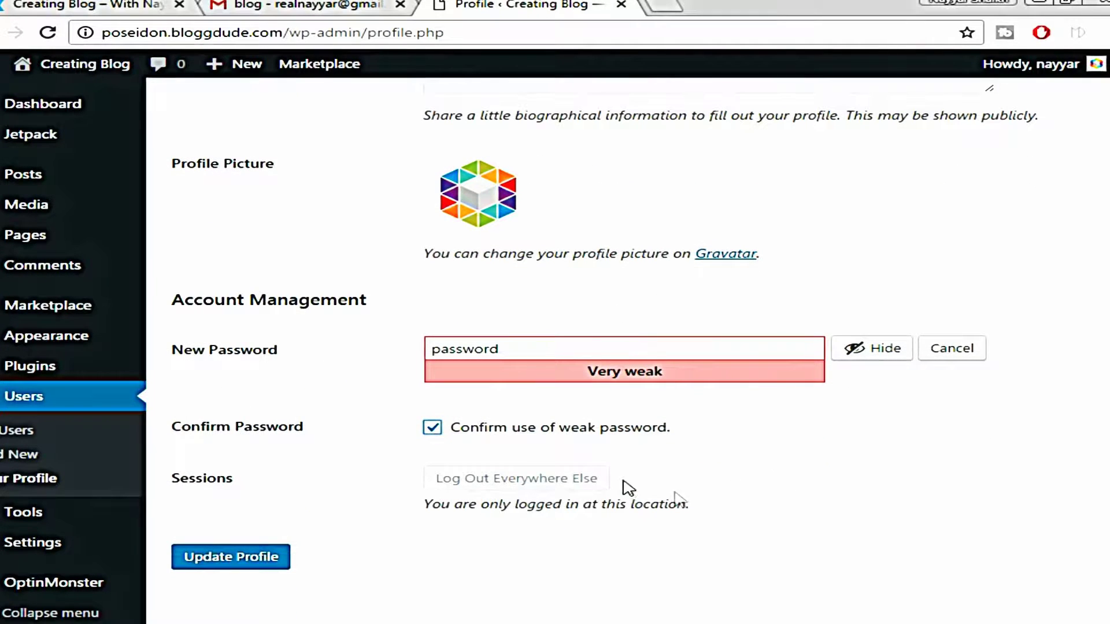
pyautogui.click(237, 559)
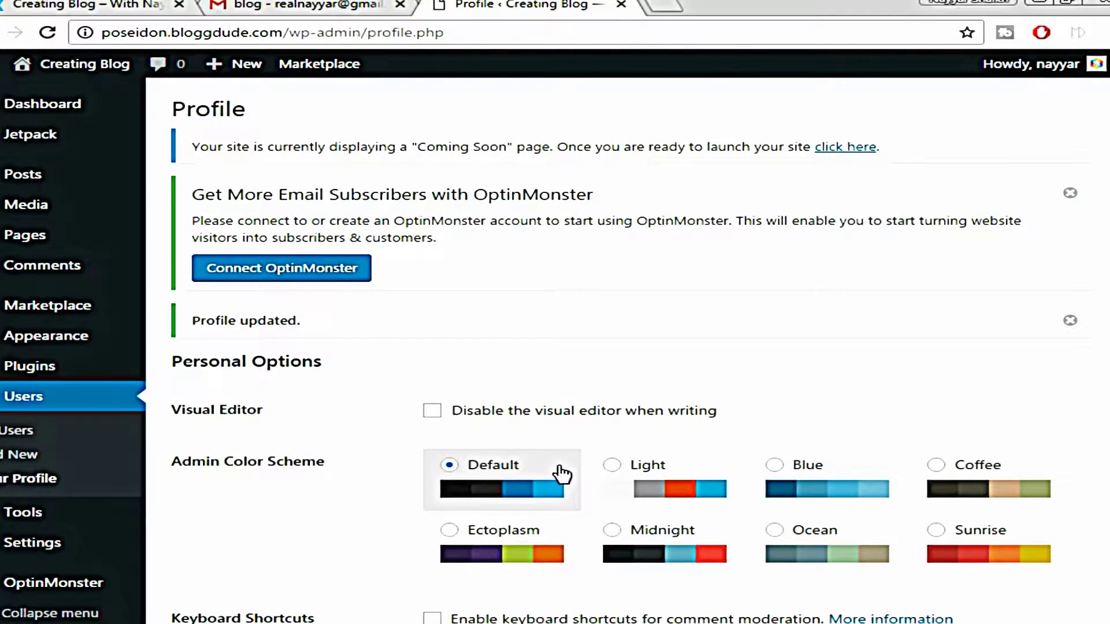
pyautogui.scroll(-2, 168, 461)
# Load bloggdude.com in a new browser tab
pyautogui.moveTo(32, 546)
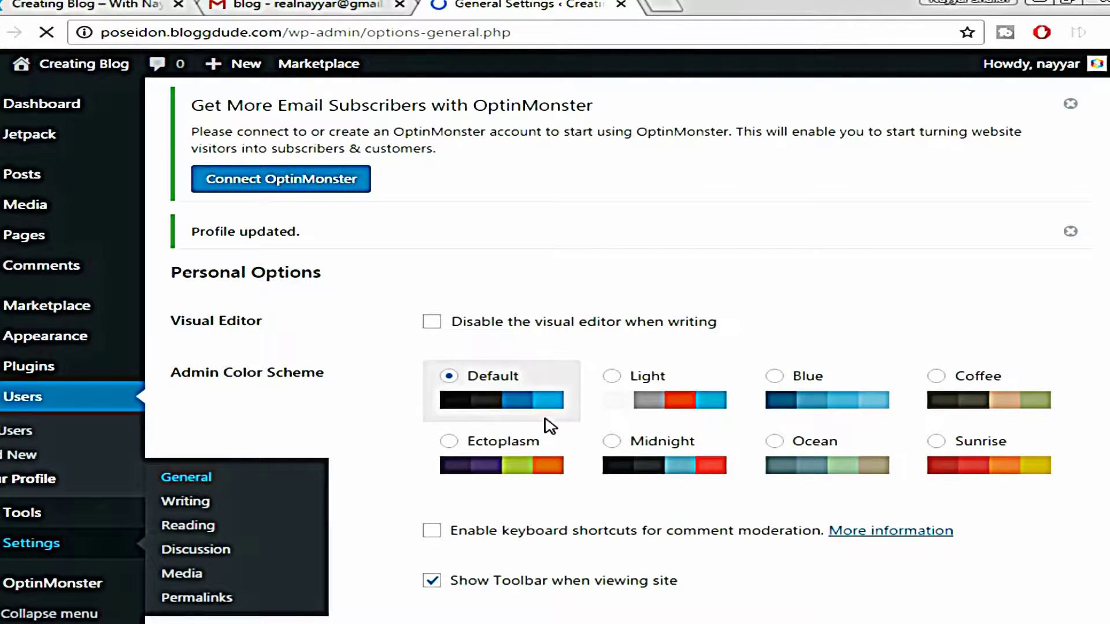
pyautogui.scroll(-1, 963, 305)
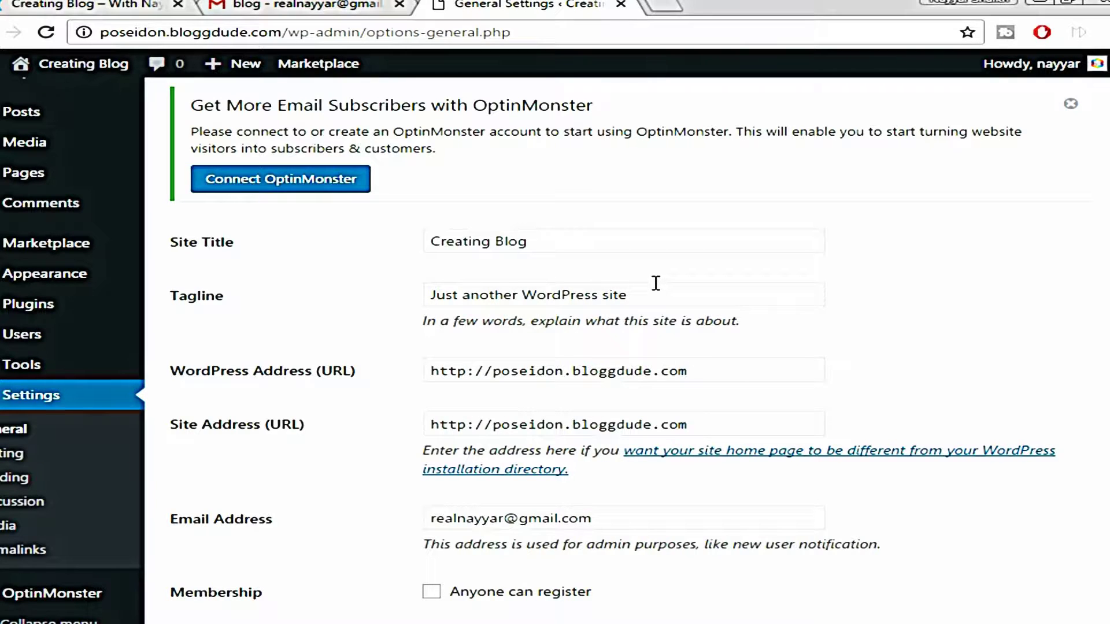
pyautogui.click(665, 4)
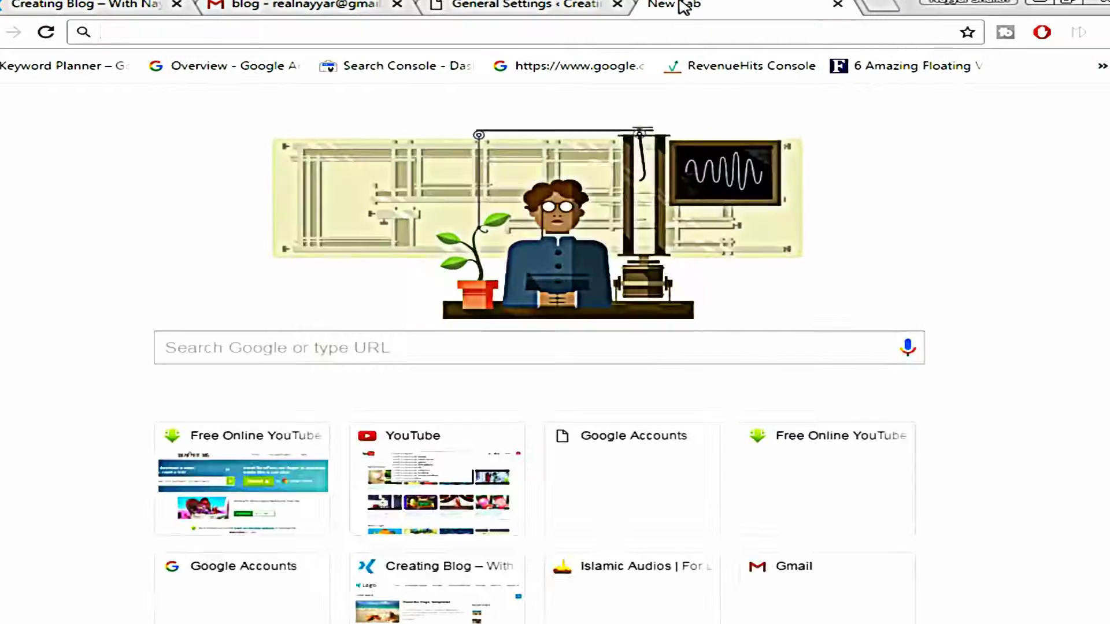
pyautogui.write('bl')
pyautogui.press('Return')
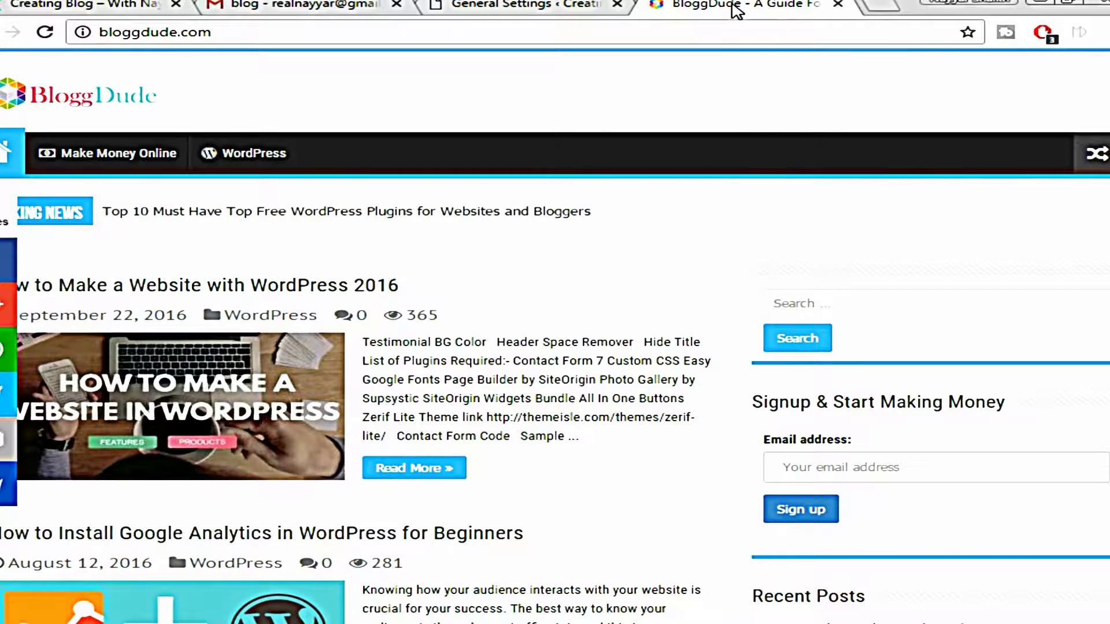
# Set Site Title to BloggDude and Tagline to 'Create a blog', then save
pyautogui.click(520, 6)
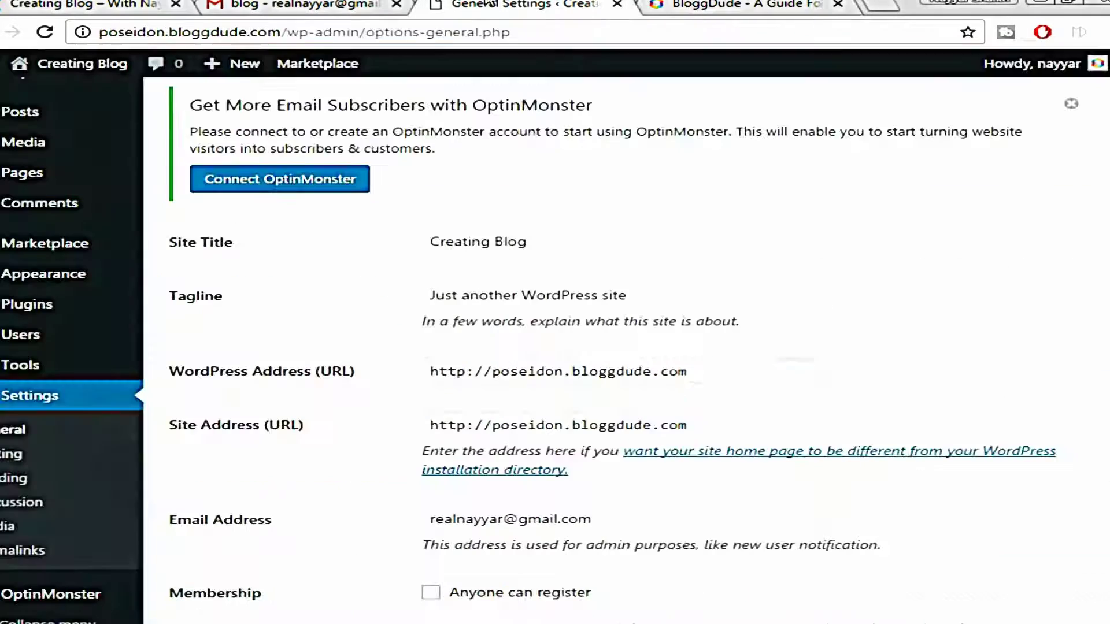
pyautogui.click(538, 243)
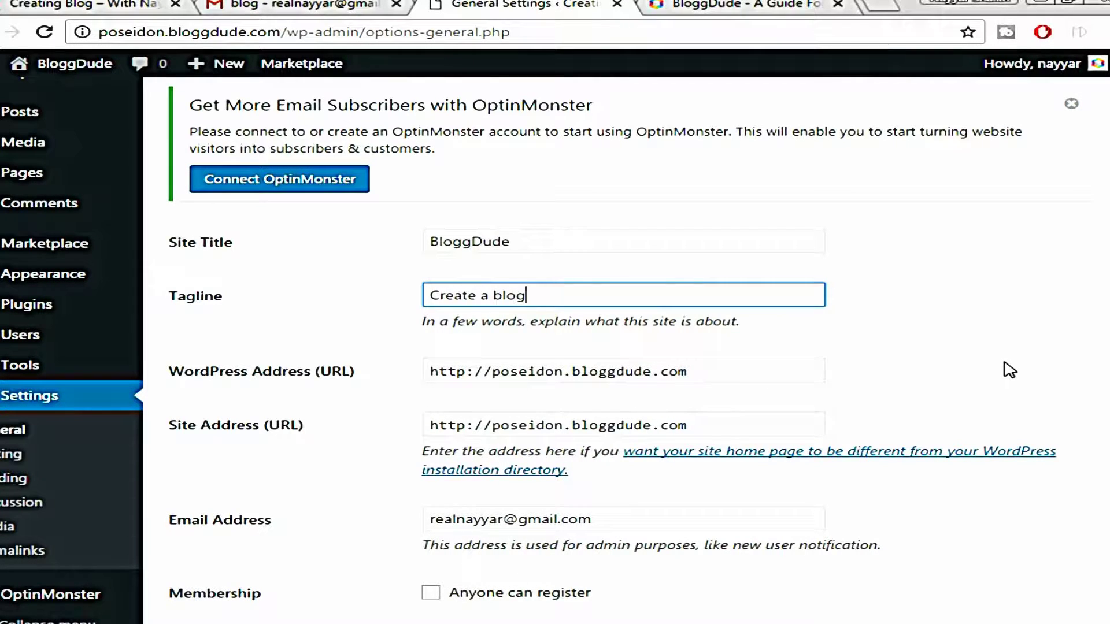
pyautogui.scroll(-3, 1023, 297)
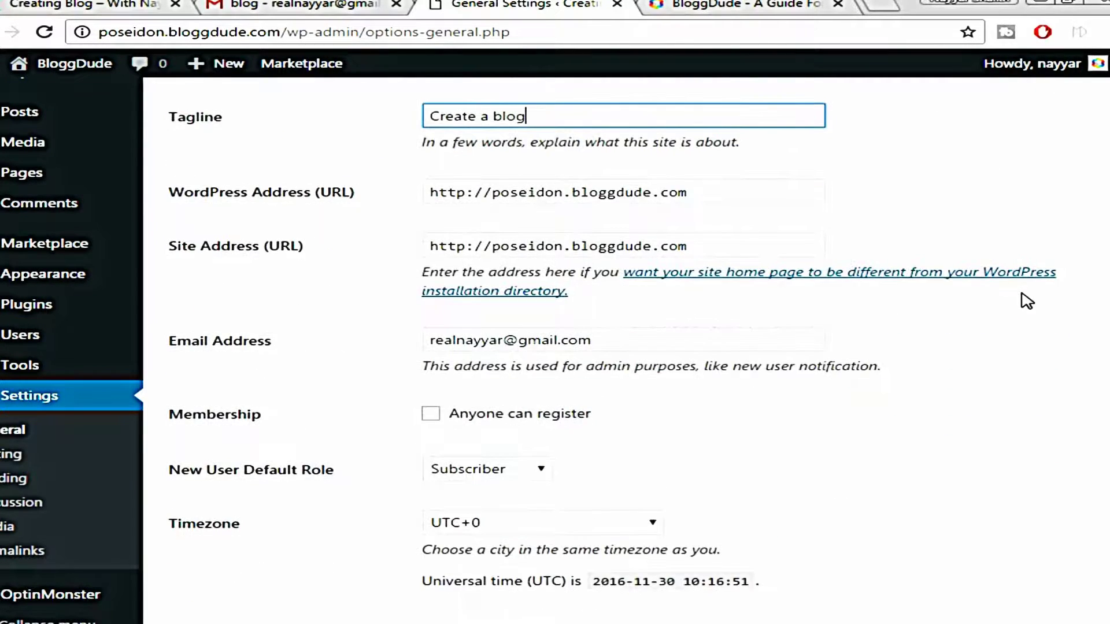
pyautogui.scroll(-9, 980, 330)
pyautogui.scroll(-7, 983, 331)
pyautogui.click(226, 572)
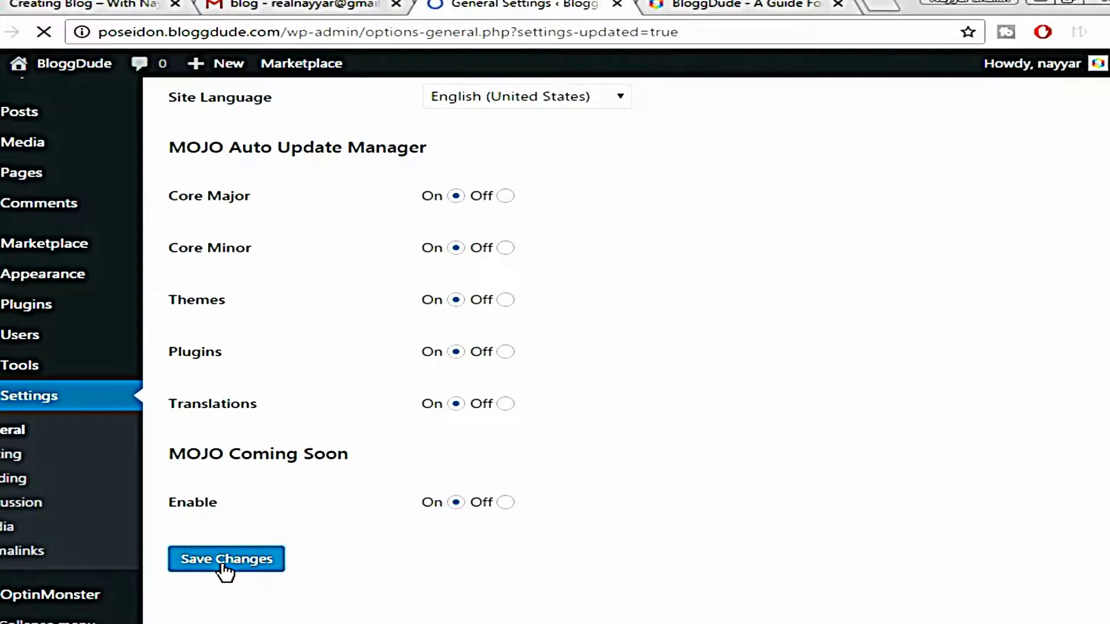
pyautogui.scroll(-1, 929, 318)
pyautogui.scroll(-3, 933, 326)
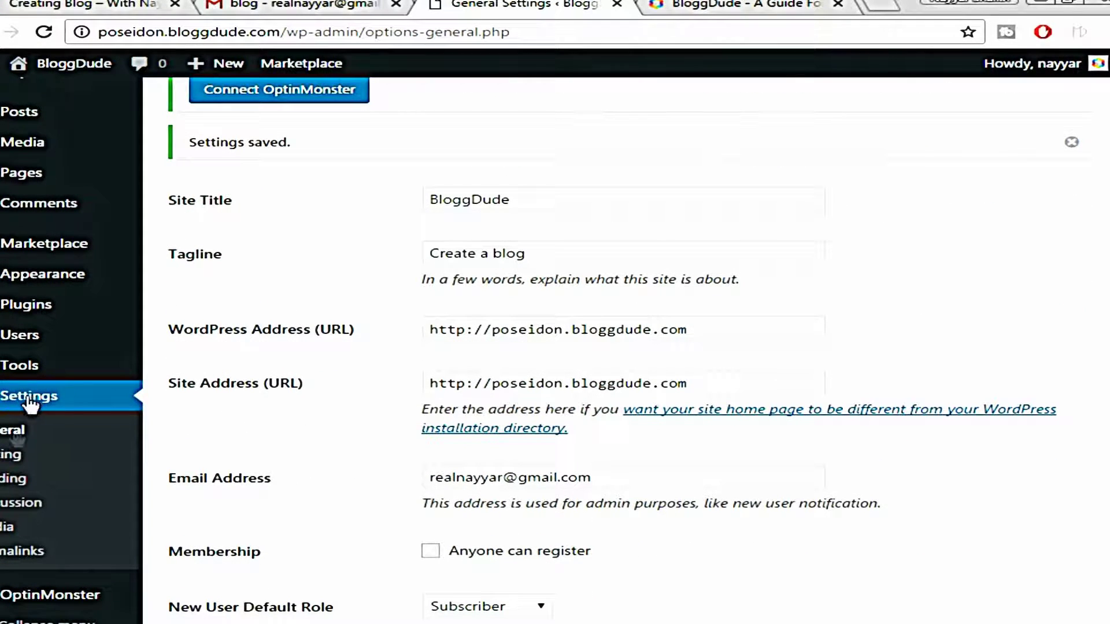
# Choose the Post name permalink structure and save the Permalink Settings
pyautogui.click(7, 558)
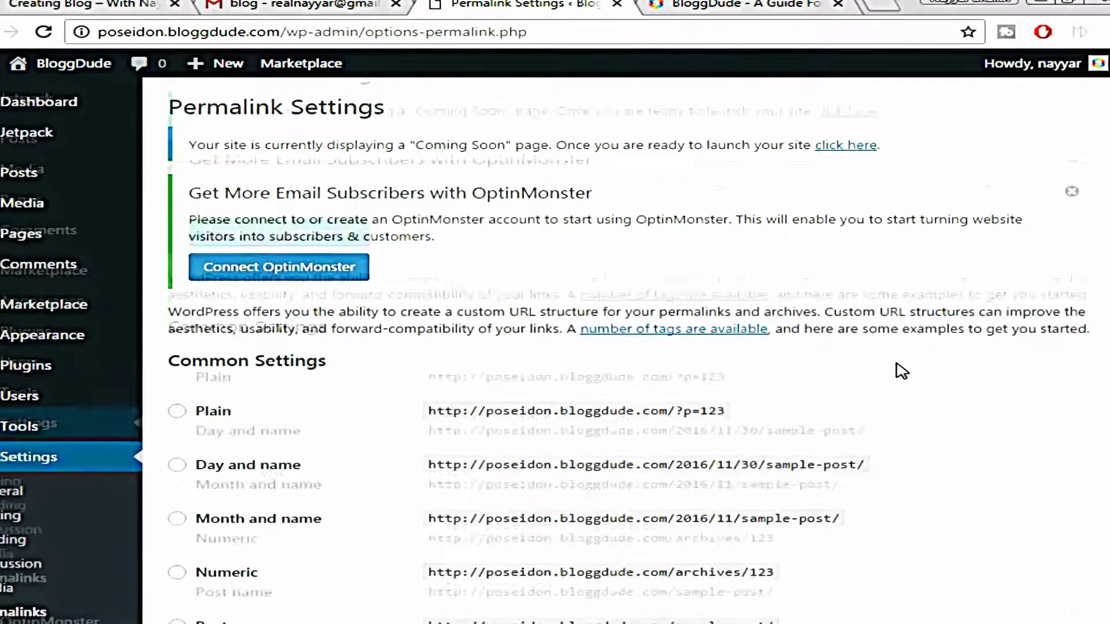
pyautogui.scroll(-5, 900, 372)
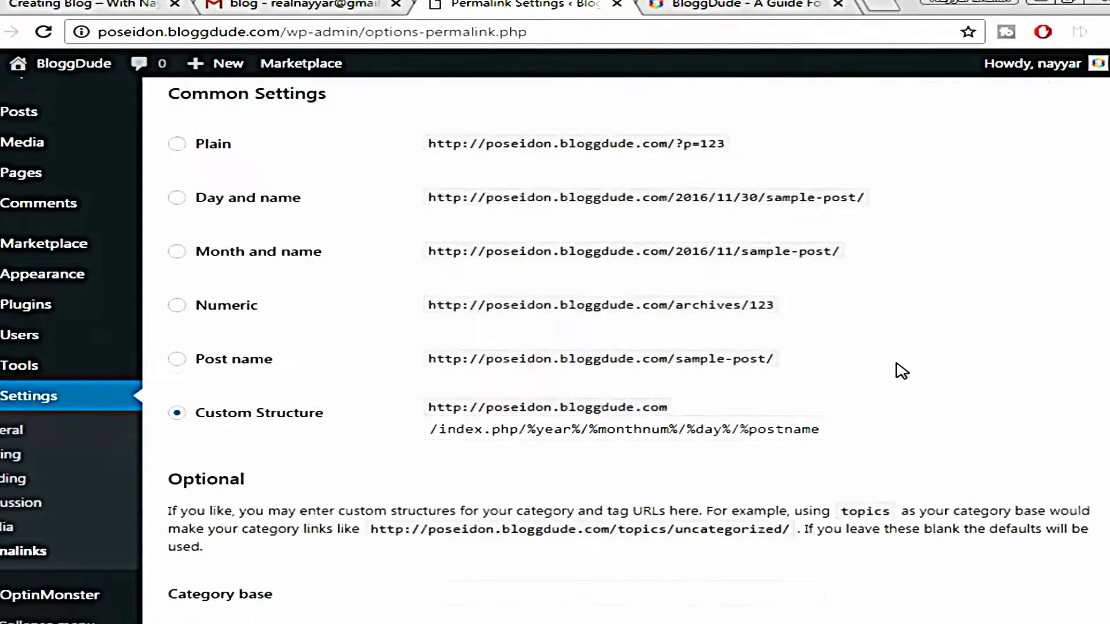
pyautogui.click(215, 370)
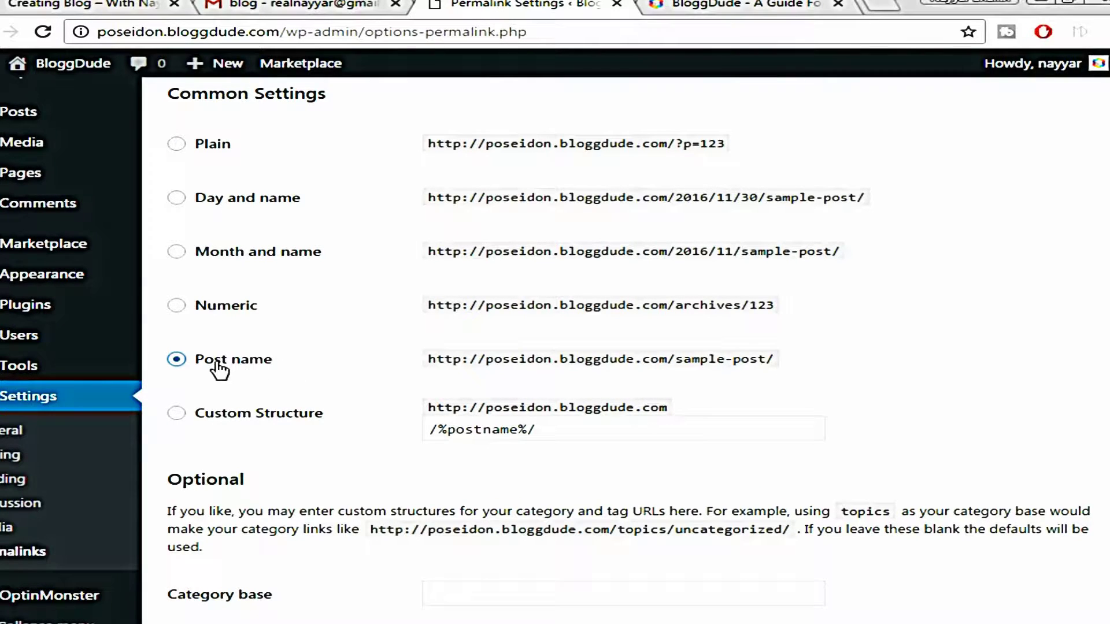
pyautogui.scroll(-3, 736, 330)
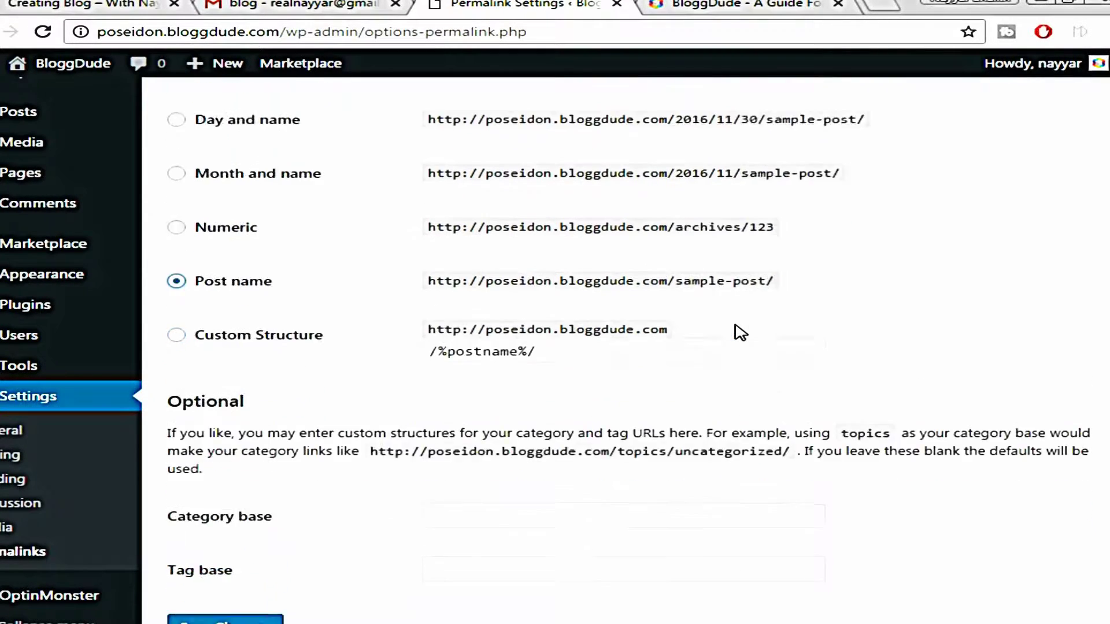
pyautogui.click(208, 566)
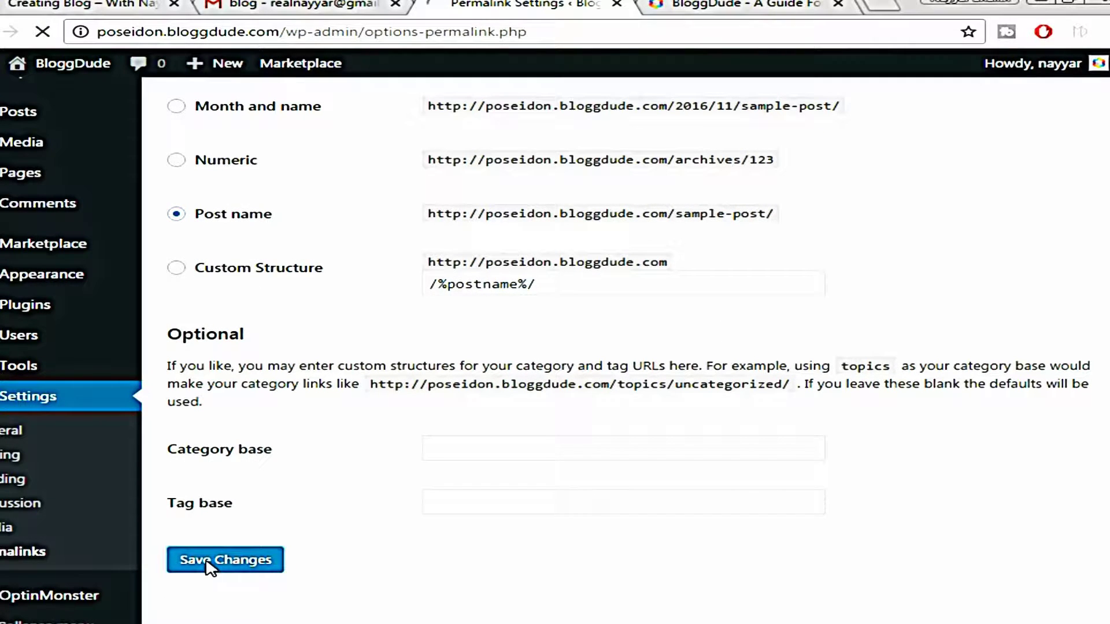
pyautogui.moveTo(188, 148); pyautogui.dragTo(907, 154)
pyautogui.click(853, 155)
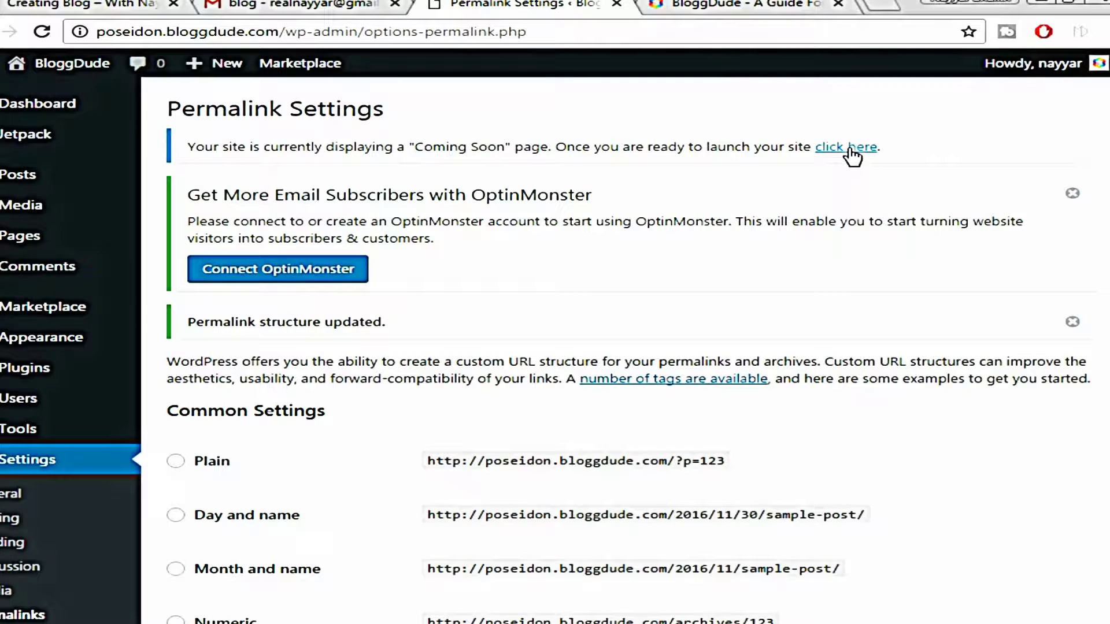
# Launch the site out of Coming Soon mode and open the live BloggDude site in a new tab
pyautogui.click(852, 148)
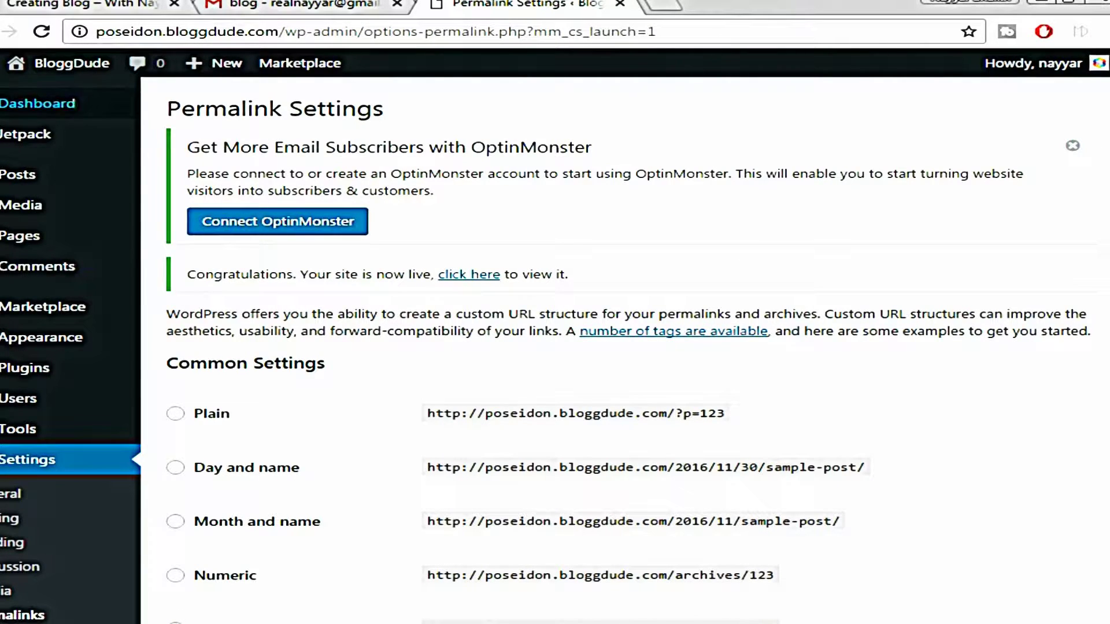
pyautogui.moveTo(49, 73)
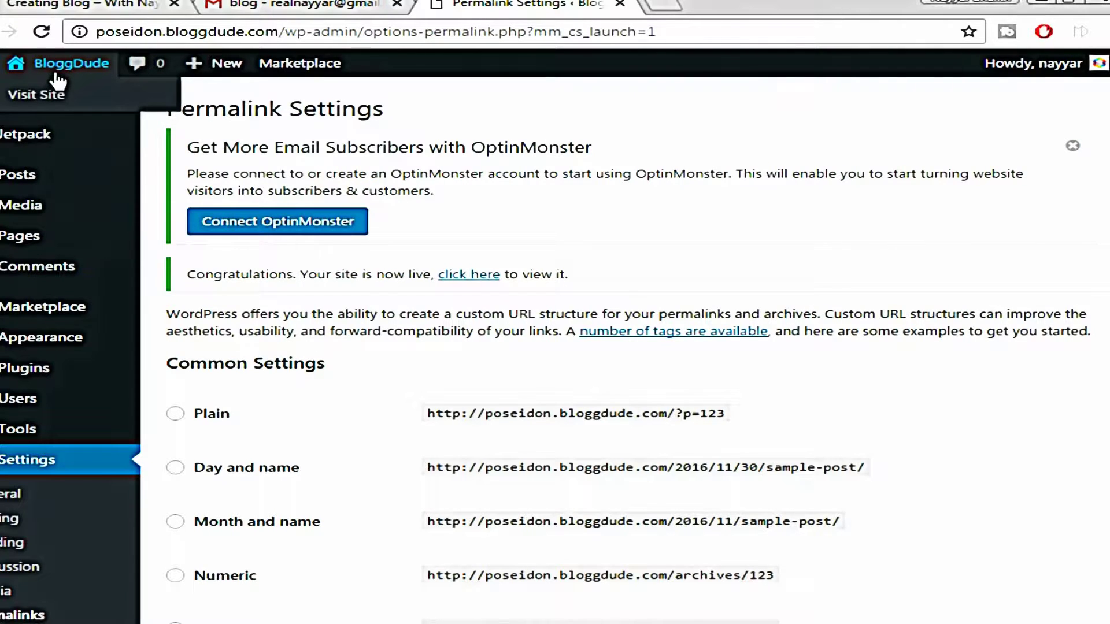
pyautogui.rightClick(60, 95)
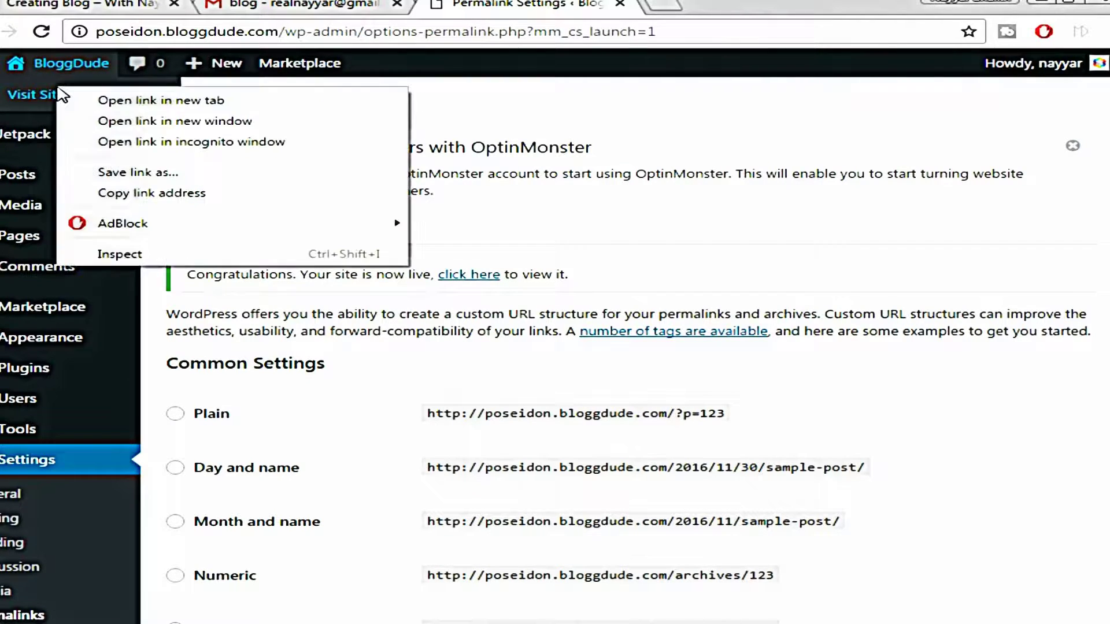
pyautogui.click(74, 101)
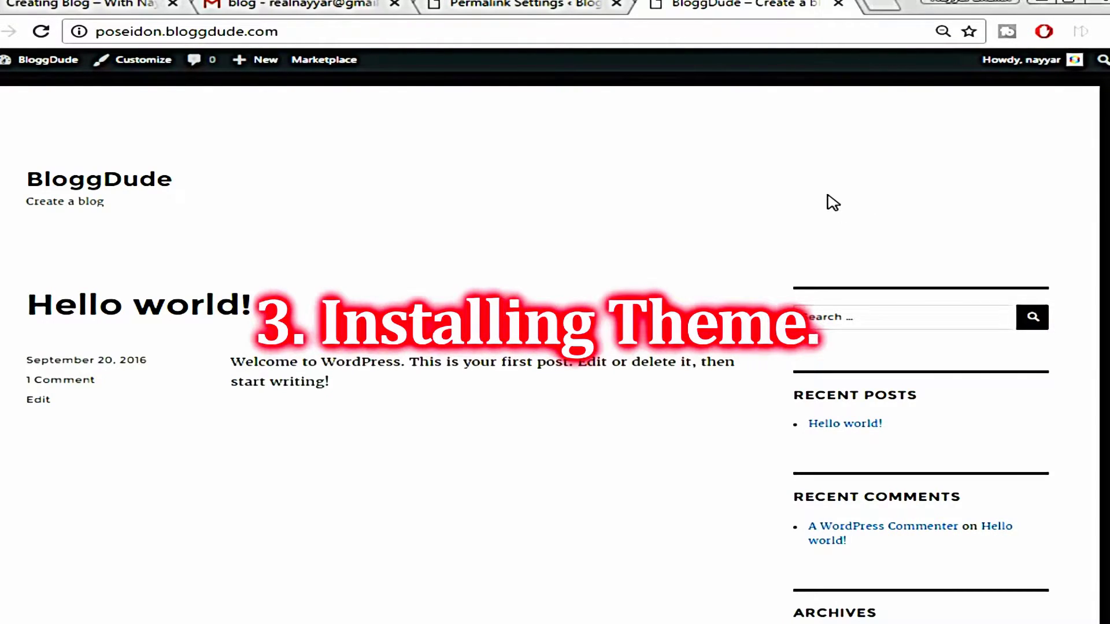
pyautogui.click(85, 3)
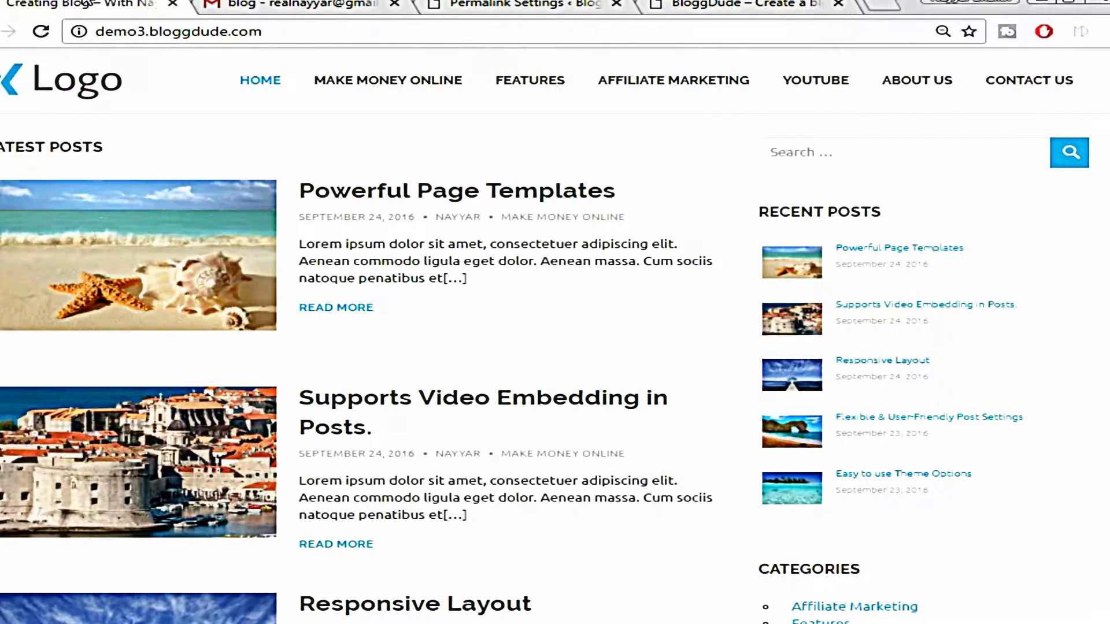
pyautogui.click(737, 4)
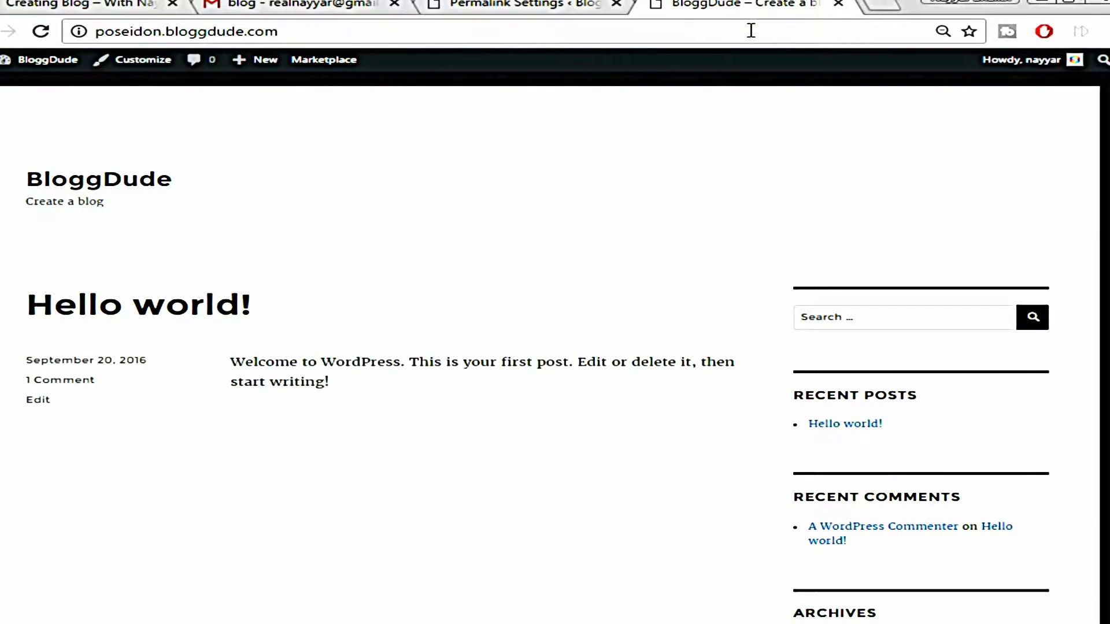
pyautogui.click(480, 9)
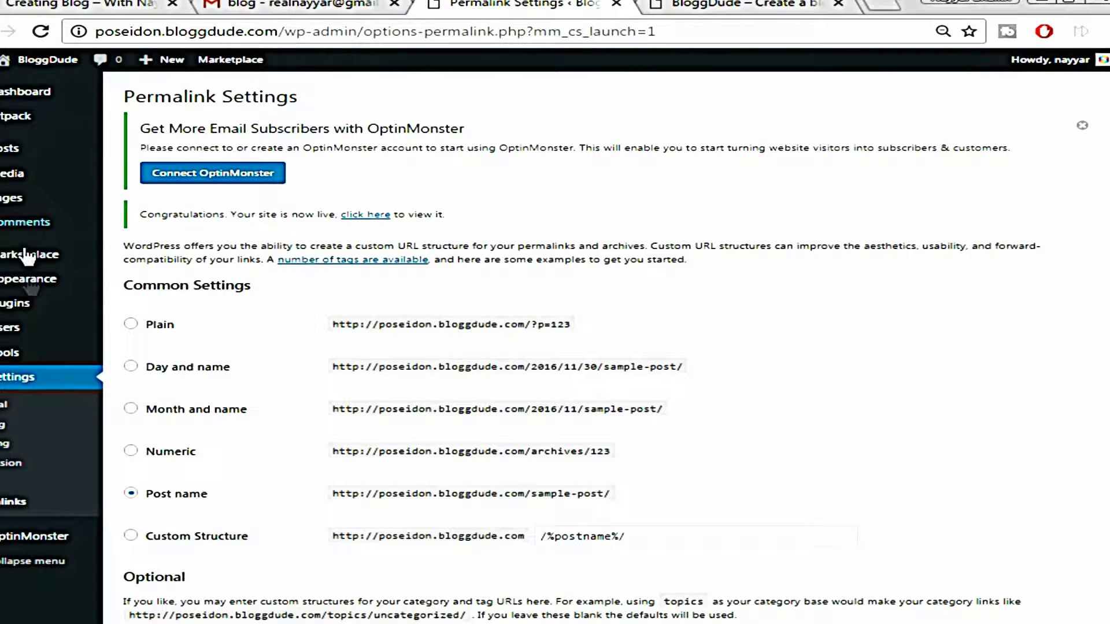
# Search the theme directory for 'poseidon', then install and activate the Poseidon theme
pyautogui.moveTo(22, 288)
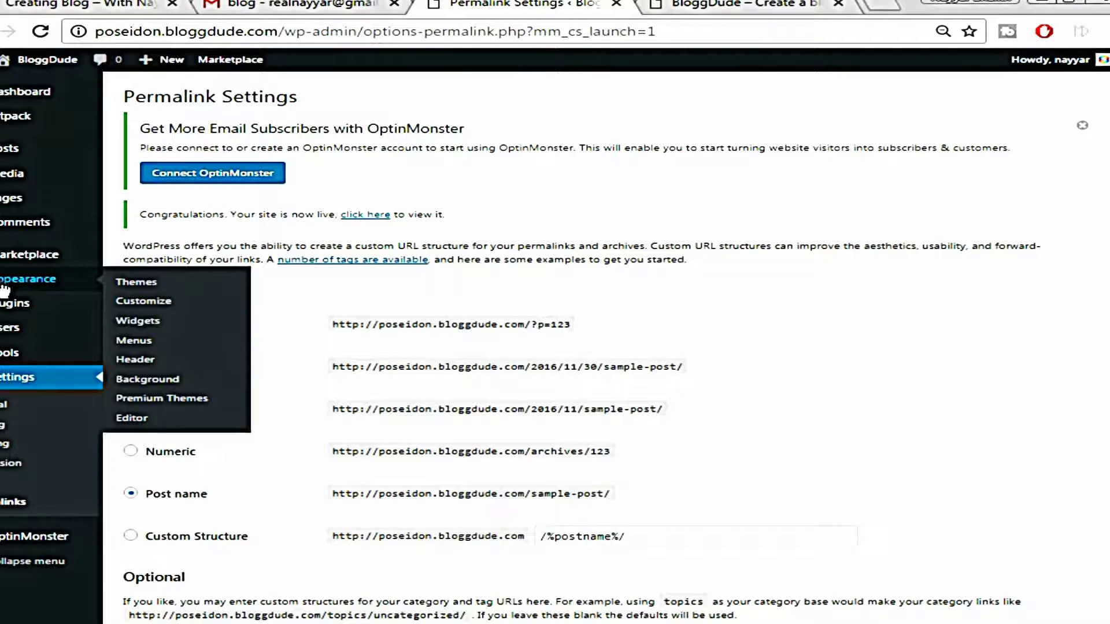
pyautogui.click(137, 283)
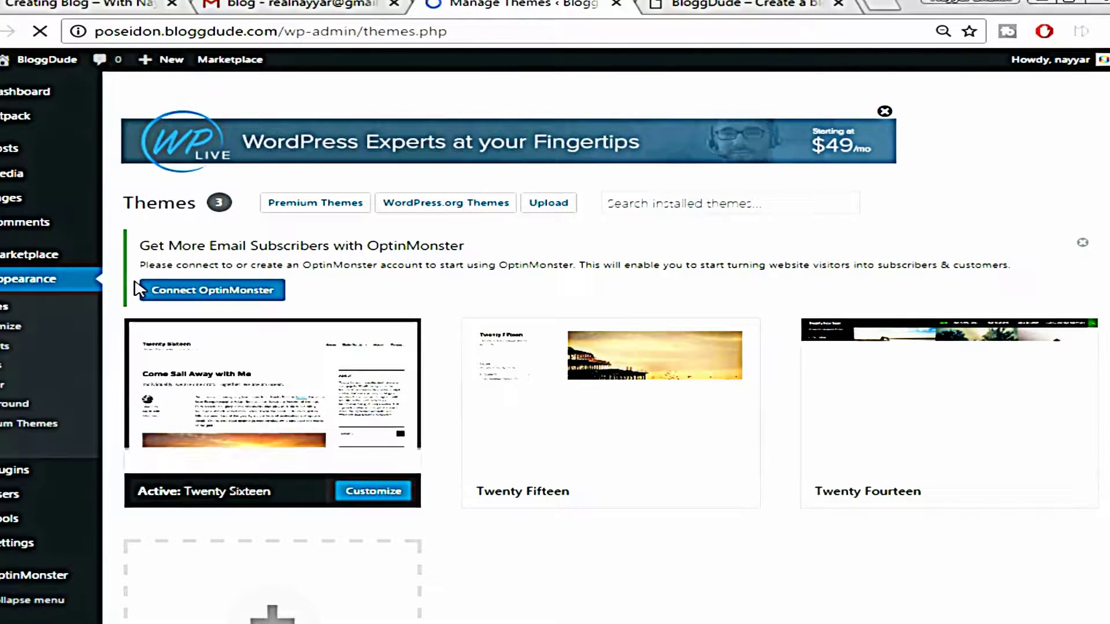
pyautogui.click(438, 211)
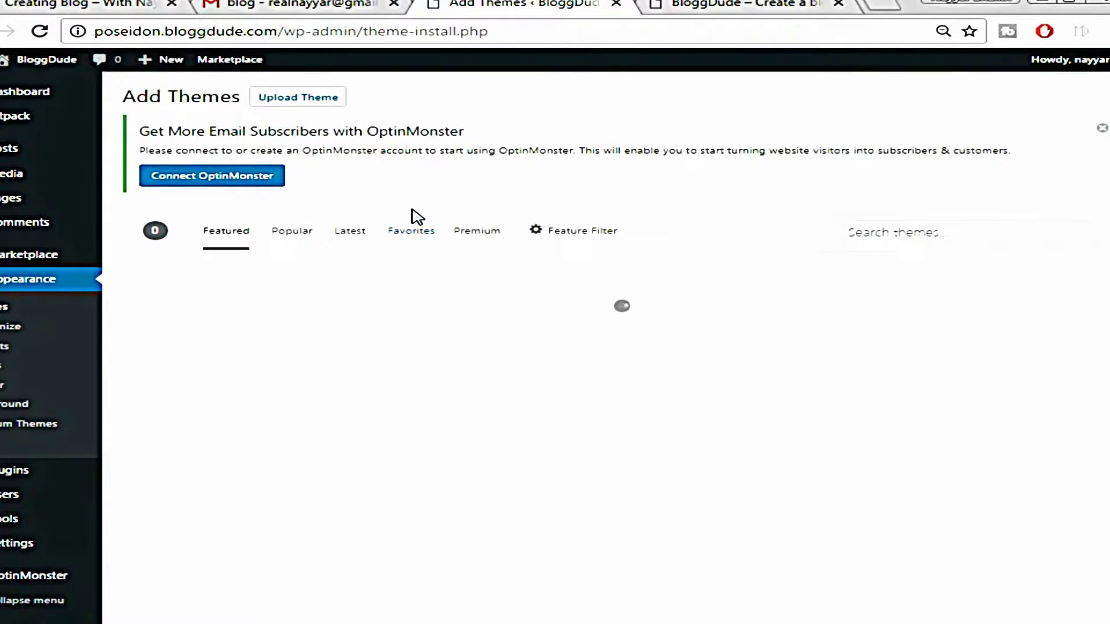
pyautogui.click(977, 238)
pyautogui.write('poseidon')
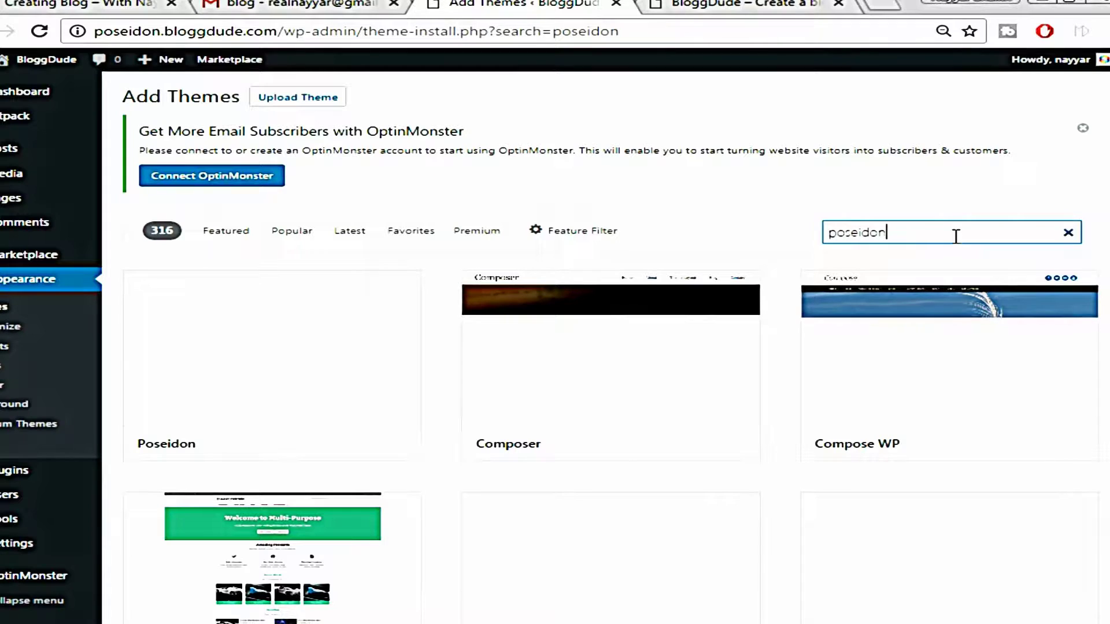
pyautogui.moveTo(289, 376)
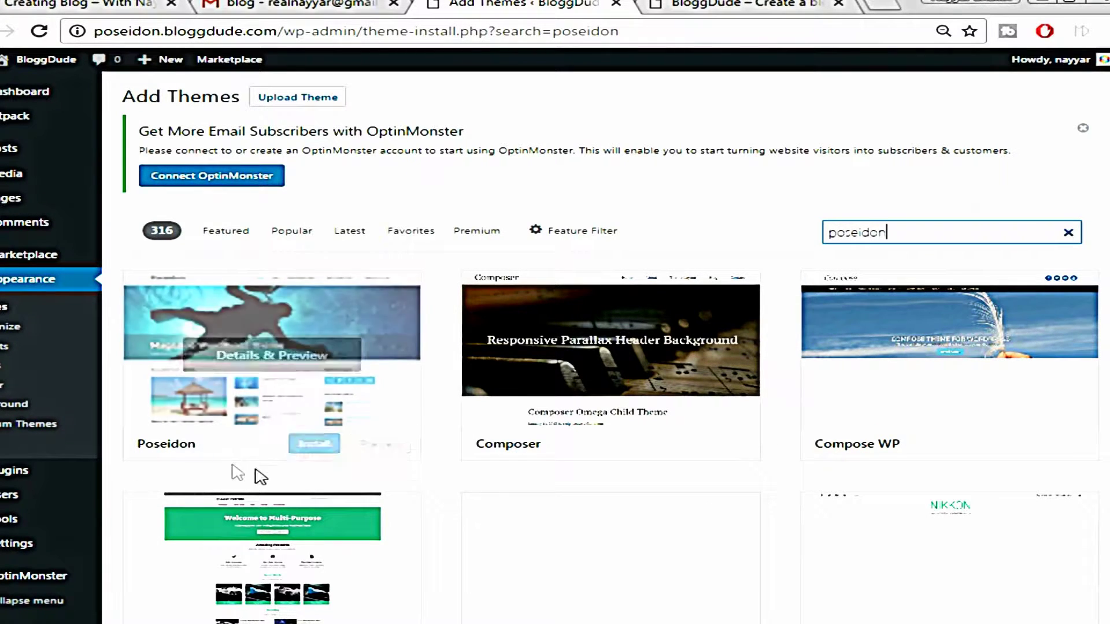
pyautogui.click(315, 445)
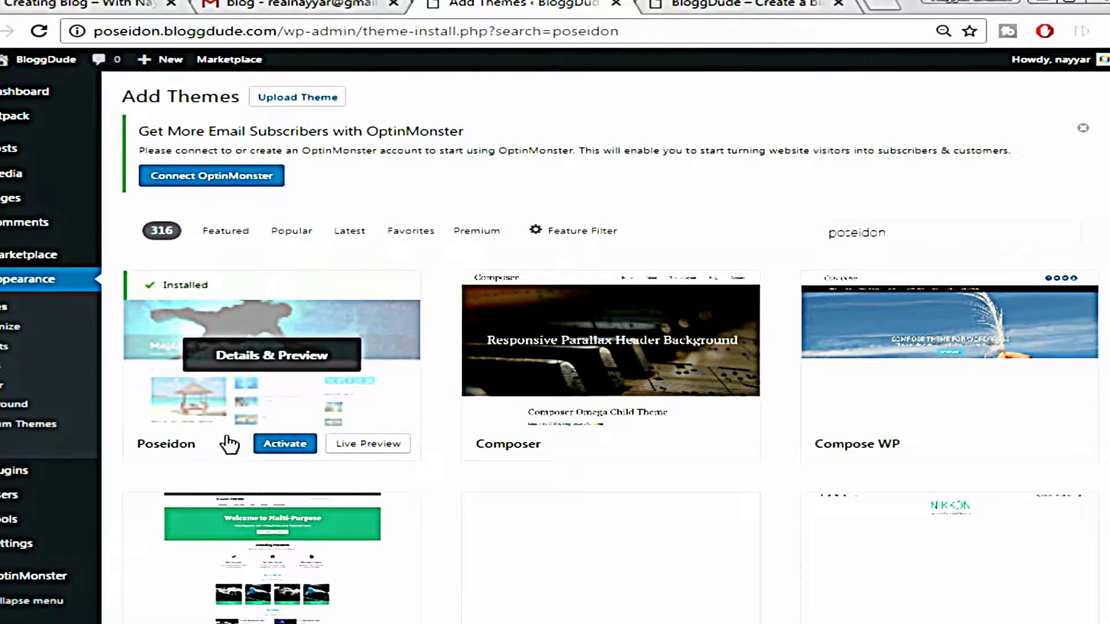
pyautogui.click(285, 444)
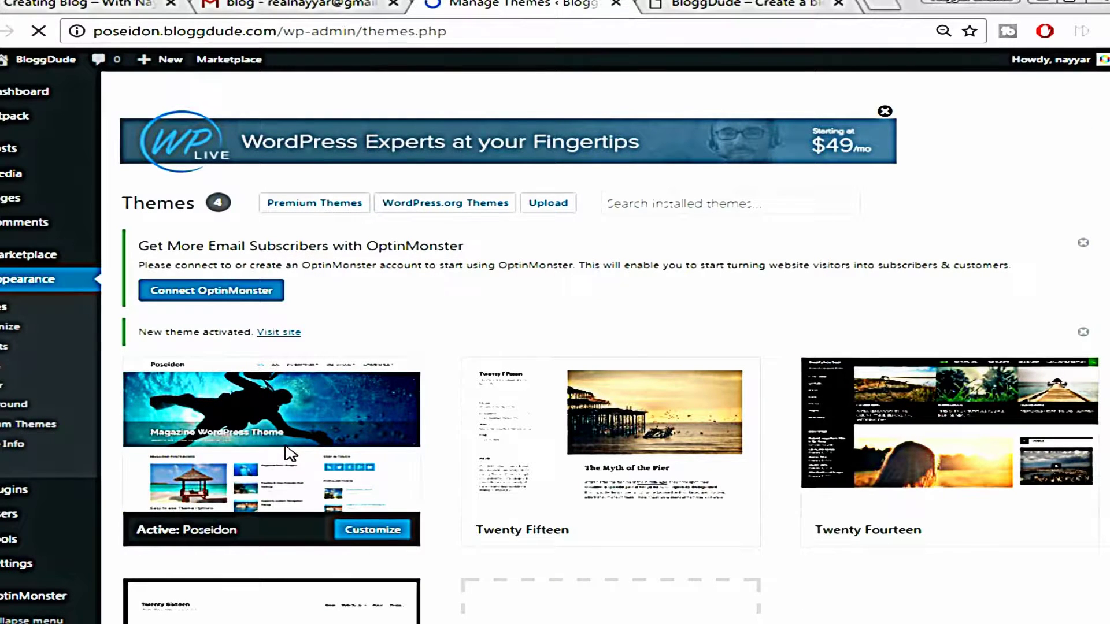
pyautogui.click(737, 4)
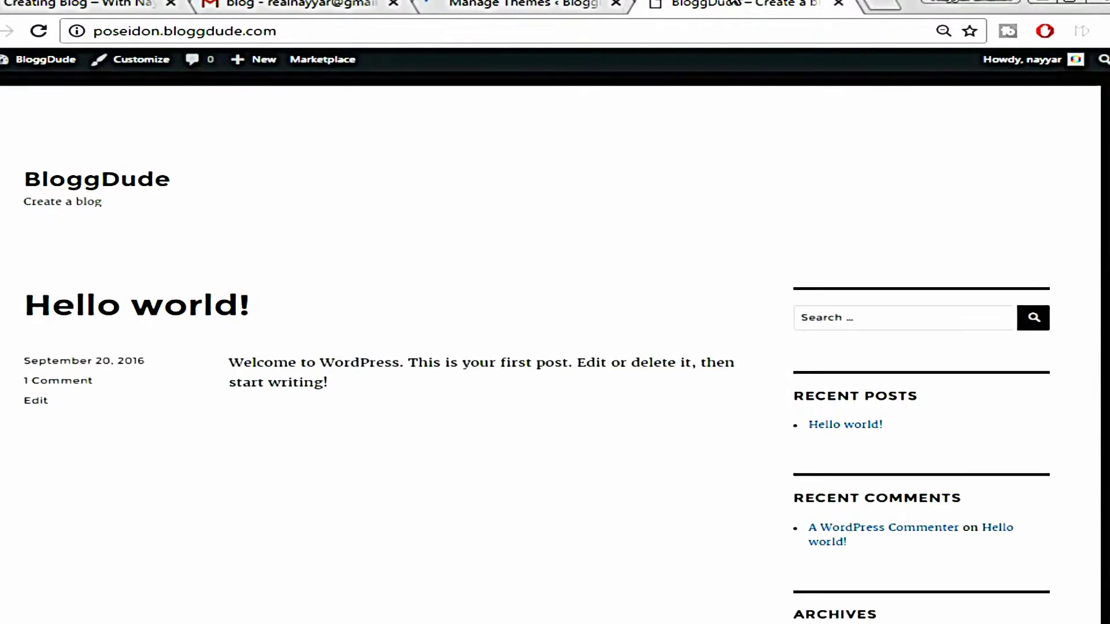
pyautogui.click(740, 30)
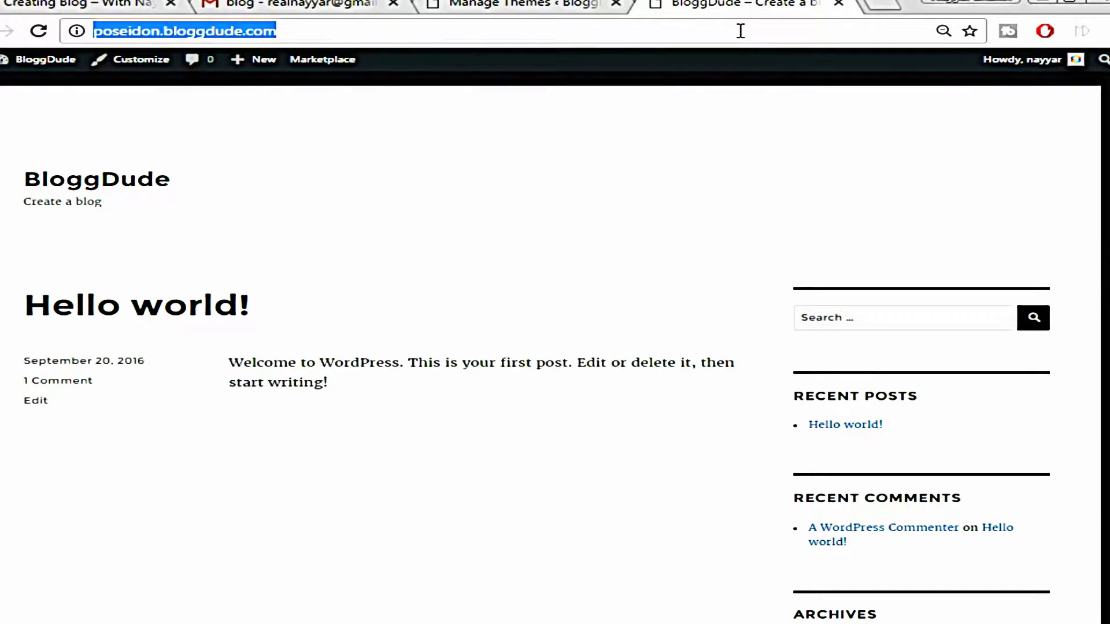
pyautogui.press('Return')
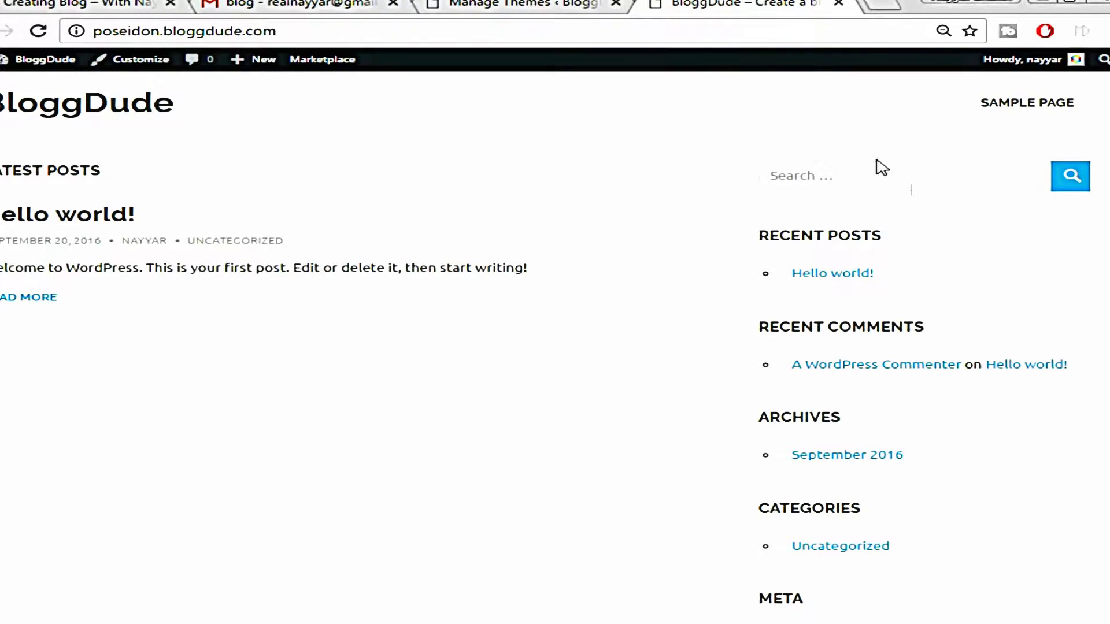
pyautogui.scroll(-3, 996, 255)
pyautogui.scroll(3, 996, 269)
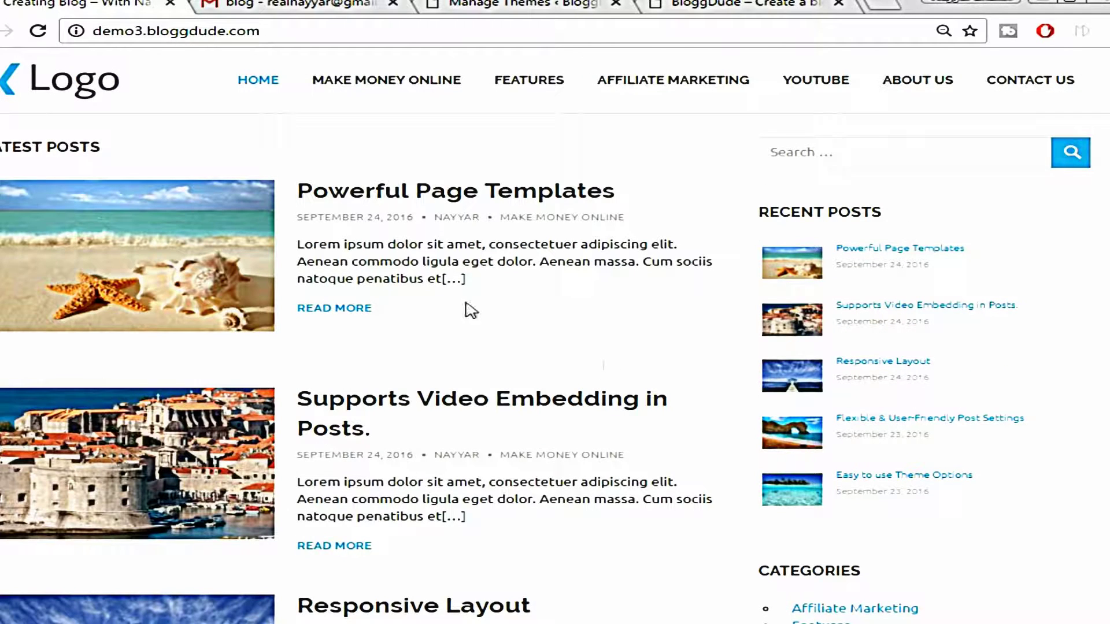
pyautogui.click(734, 4)
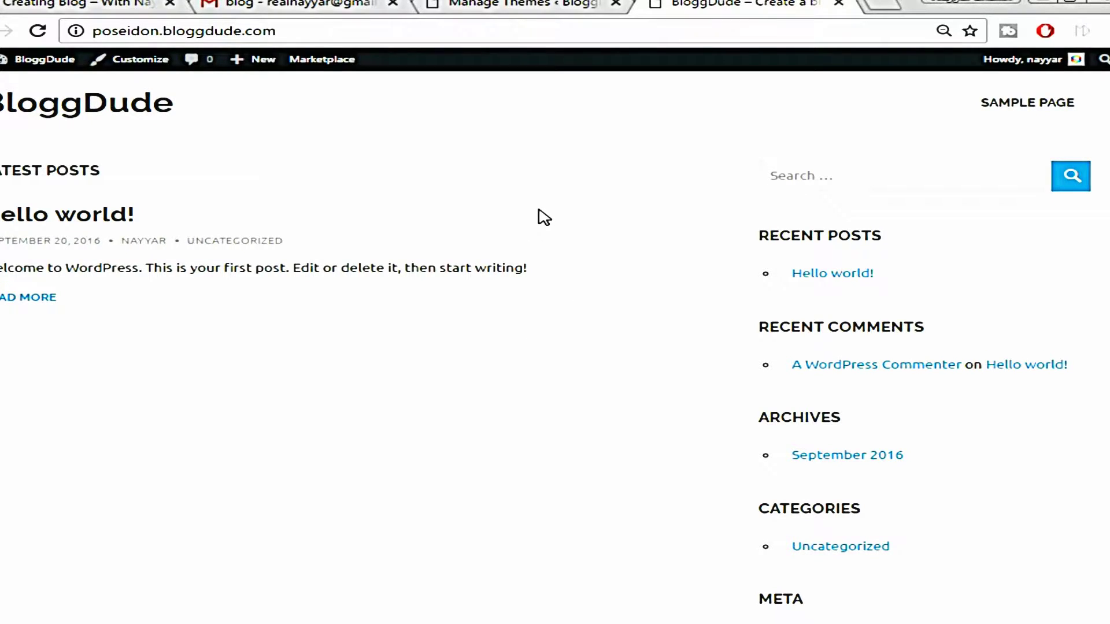
pyautogui.click(533, 2)
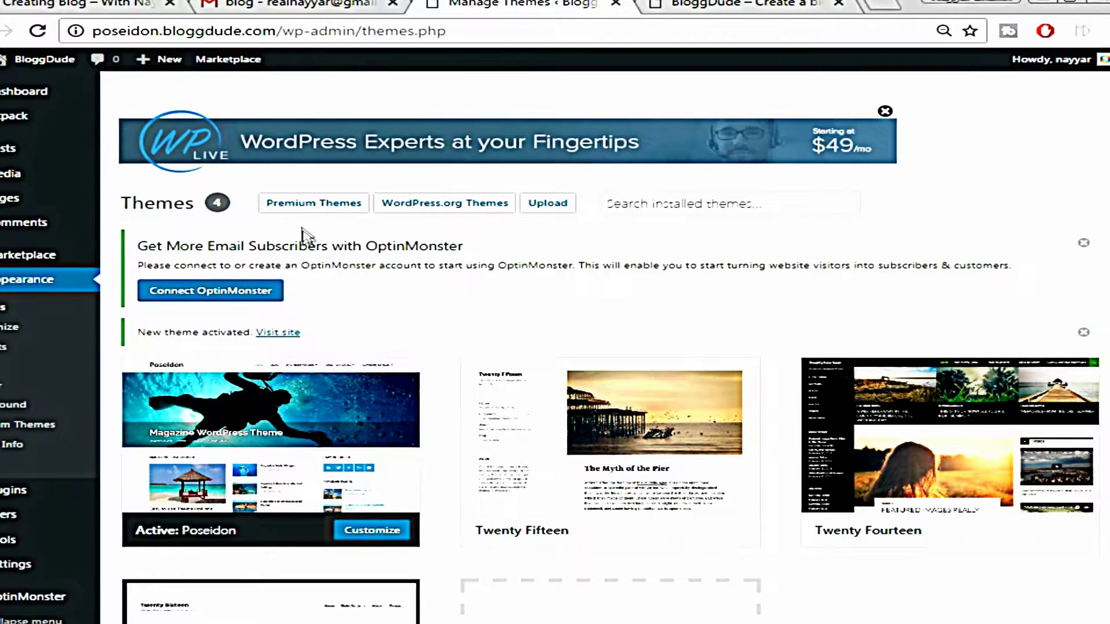
pyautogui.scroll(-2, 442, 255)
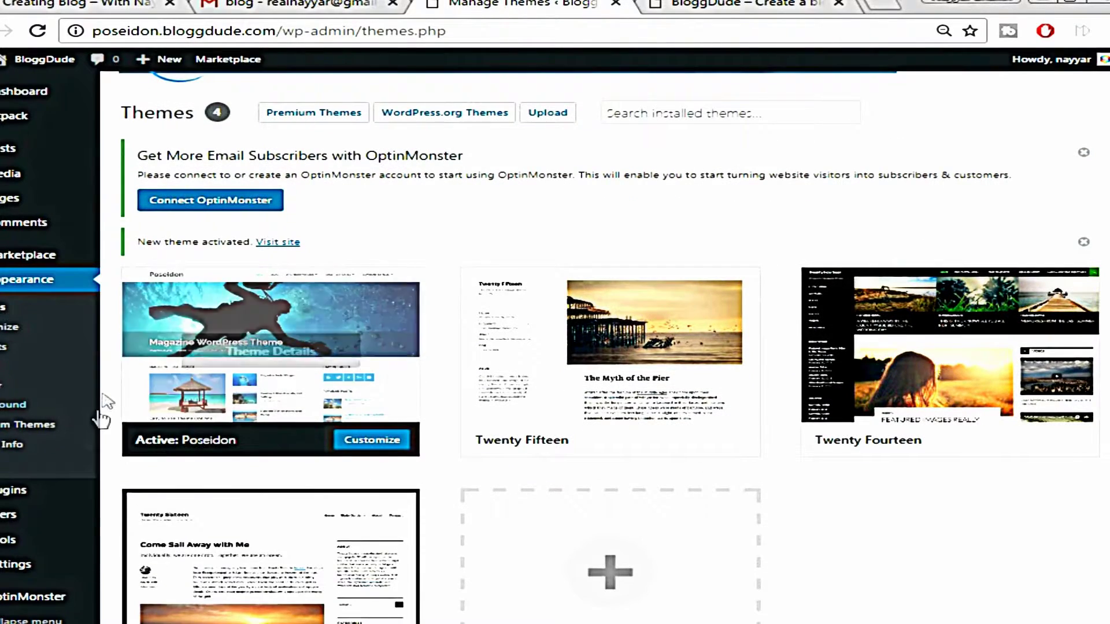
pyautogui.moveTo(24, 492)
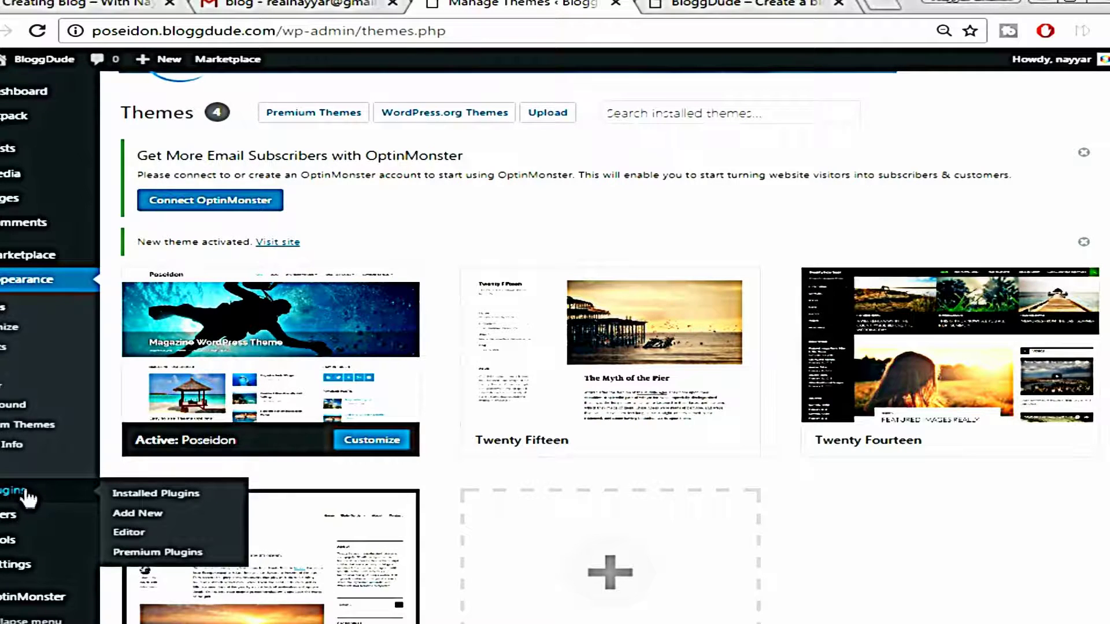
# Search Add Plugins for 'Social Icons by ThemeGrill', then install and activate it
pyautogui.click(154, 514)
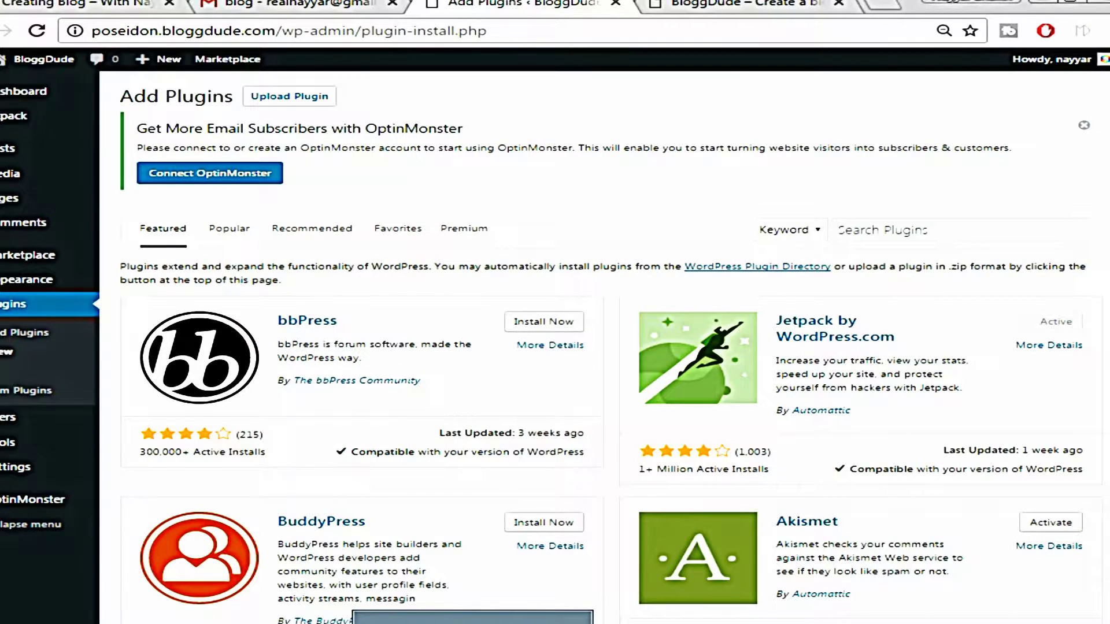
pyautogui.click(472, 623)
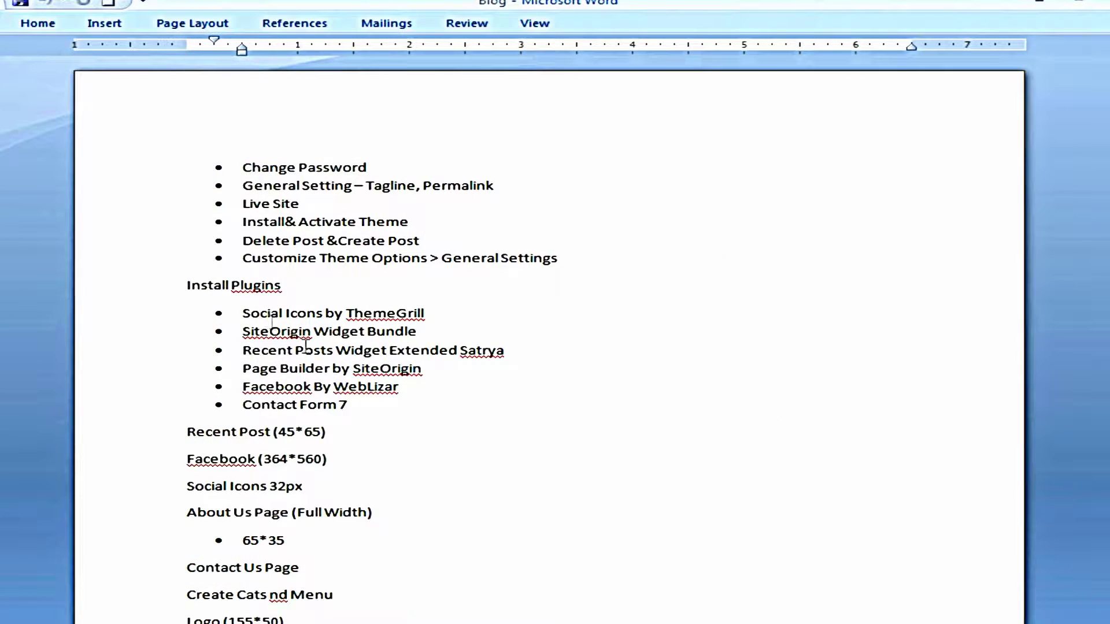
pyautogui.moveTo(244, 313); pyautogui.dragTo(381, 308)
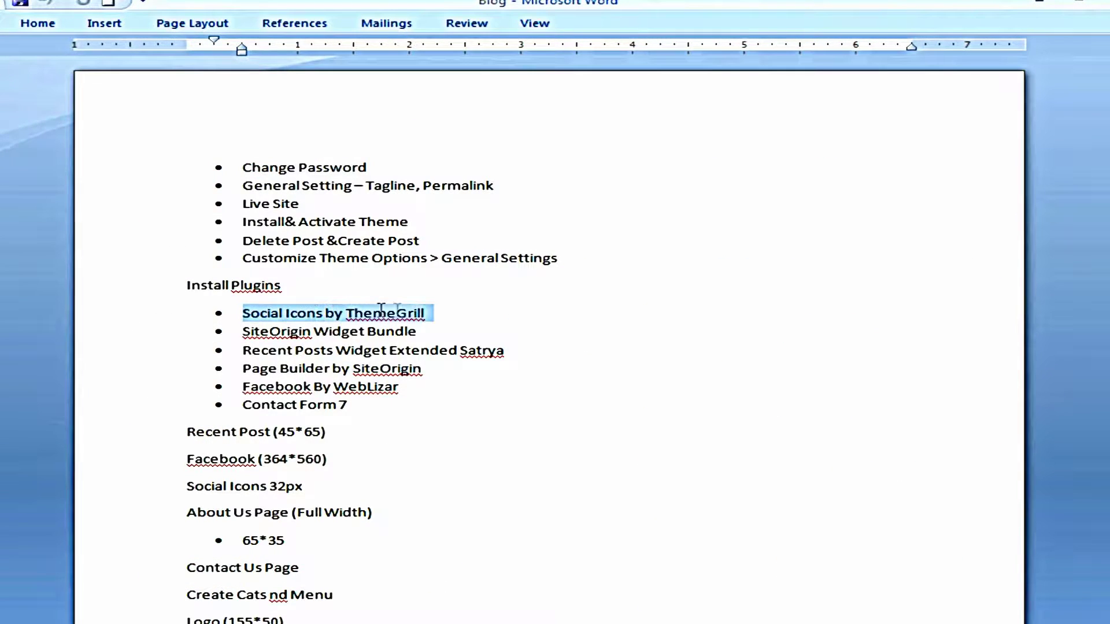
pyautogui.rightClick(419, 317)
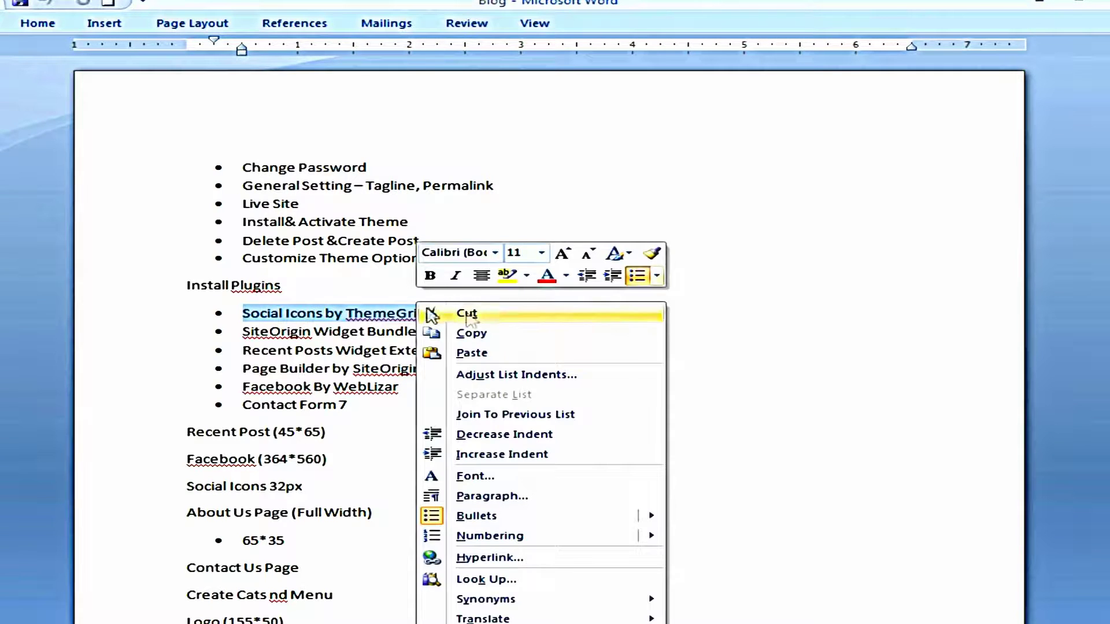
pyautogui.click(498, 332)
pyautogui.hotkey('alt', 'Tab')
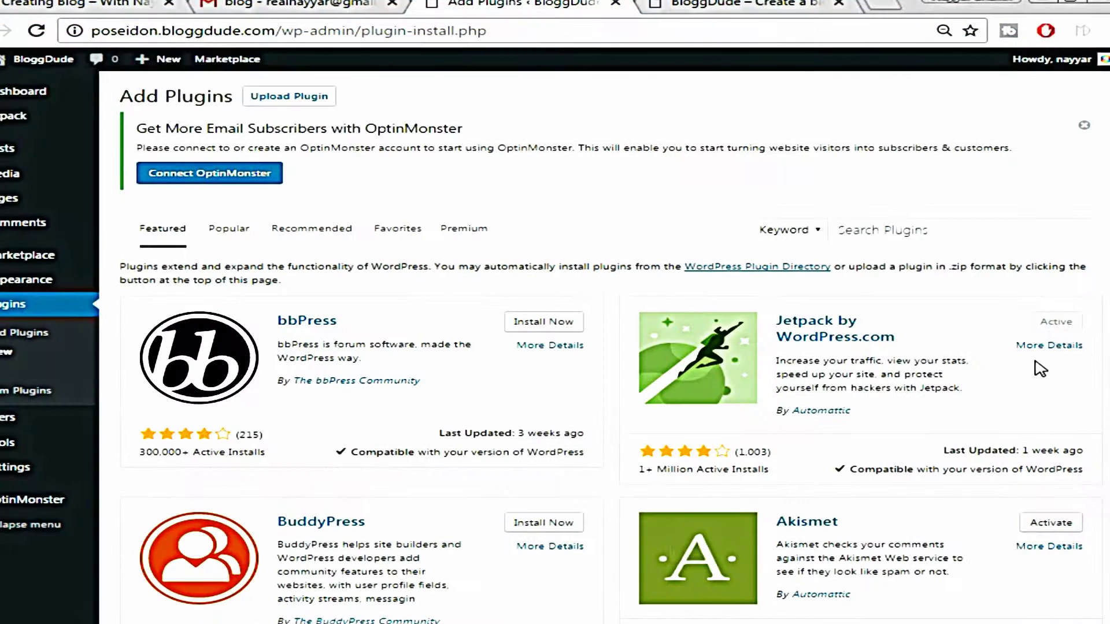
pyautogui.click(899, 231)
pyautogui.rightClick(898, 233)
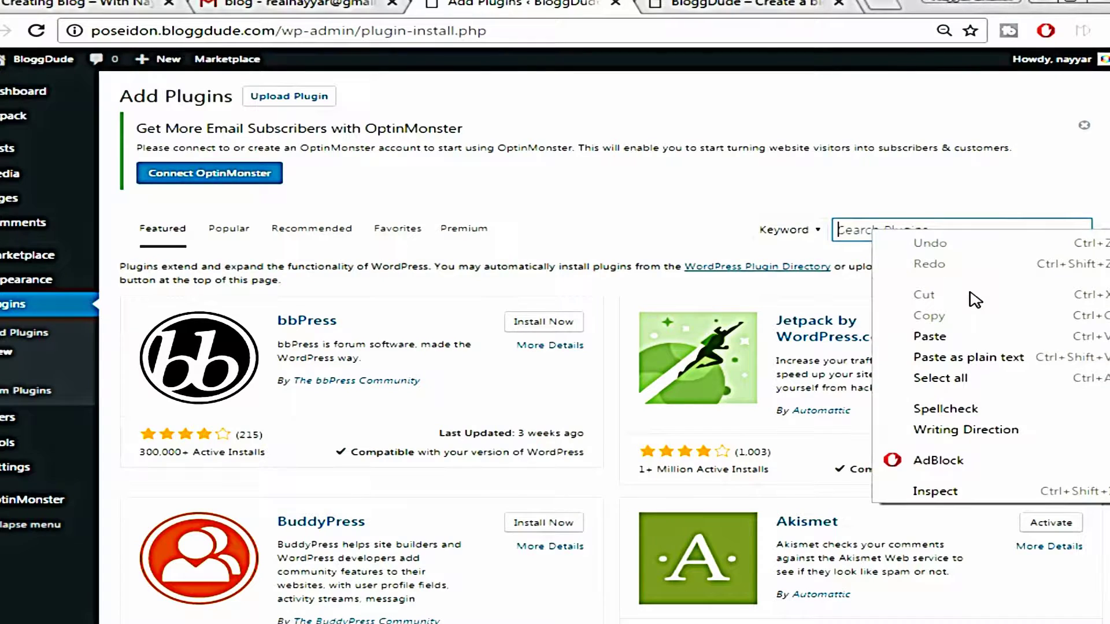
pyautogui.click(962, 337)
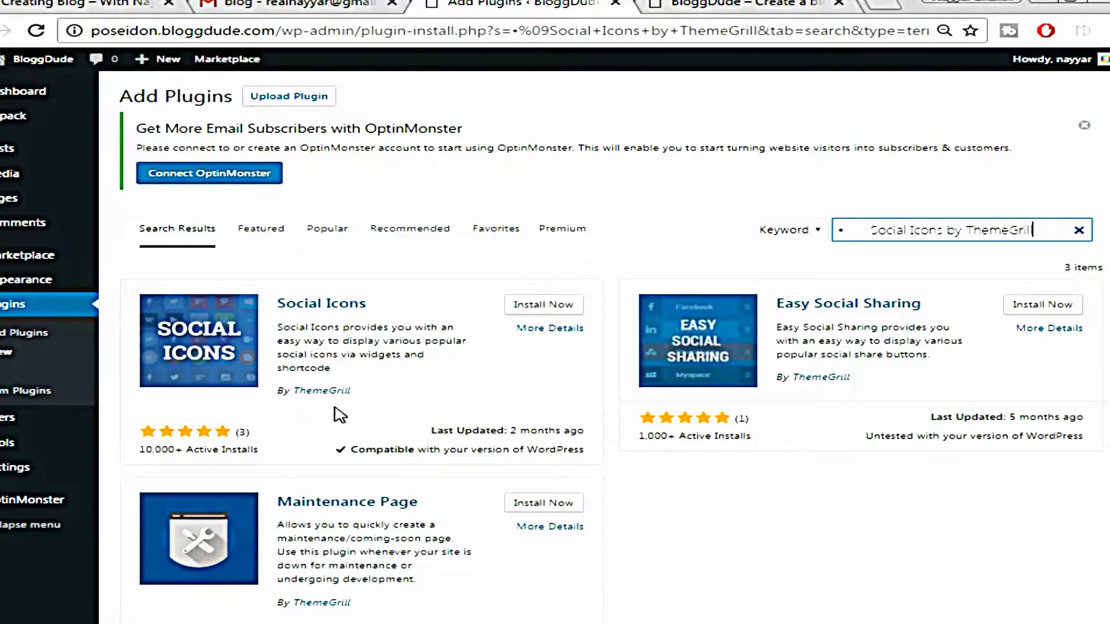
pyautogui.click(555, 312)
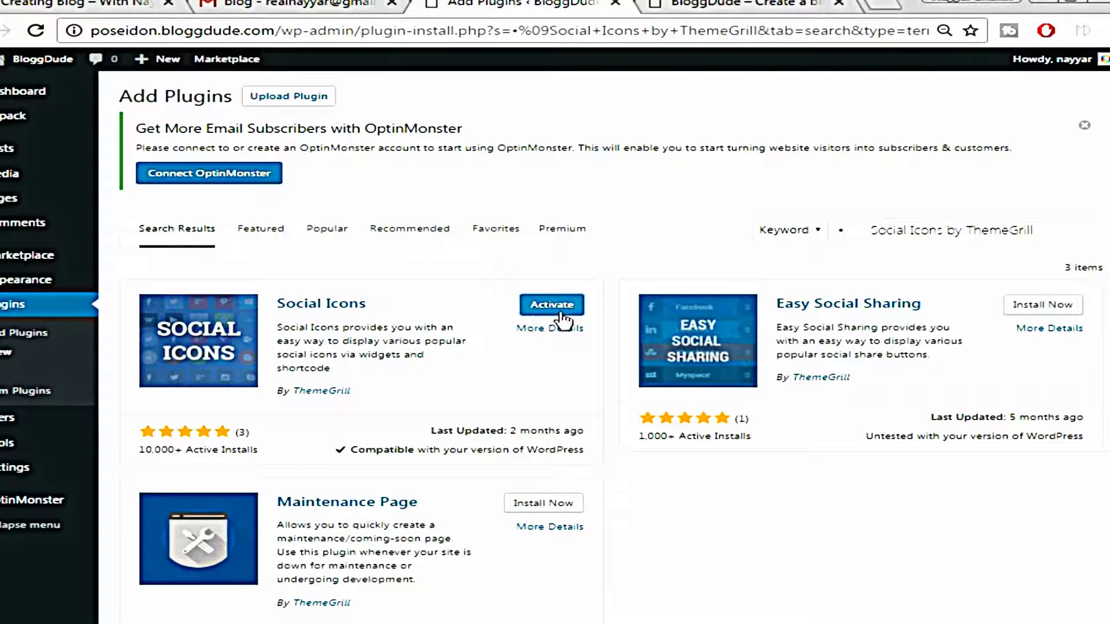
pyautogui.click(542, 312)
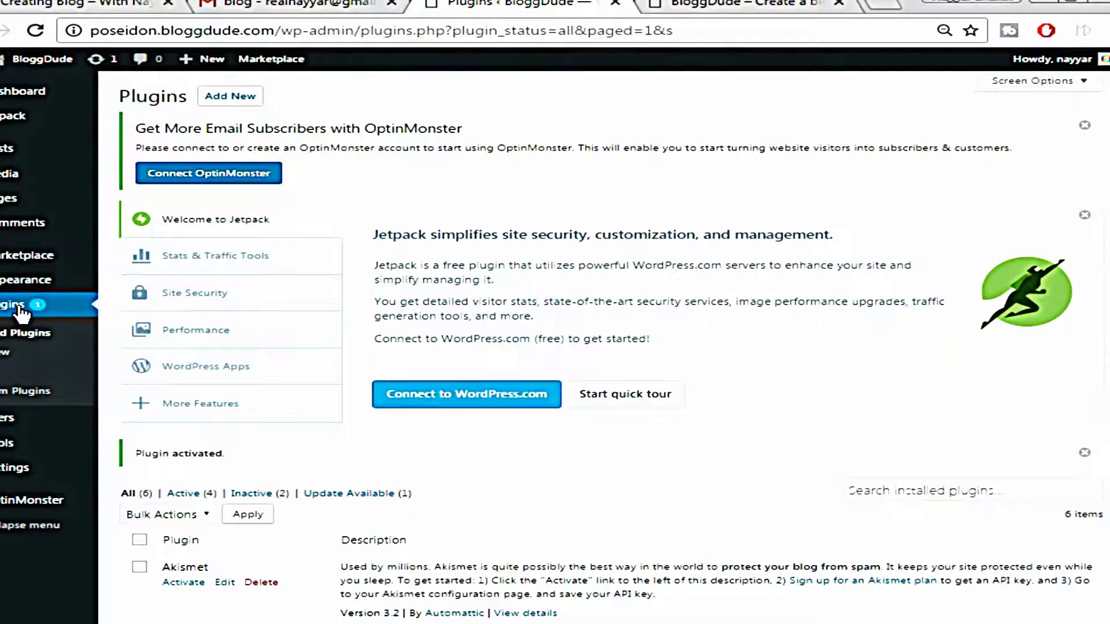
# Search plugins for 'SiteOrigin Widget Bundle', then install and activate SiteOrigin Widgets Bundle
pyautogui.click(4, 362)
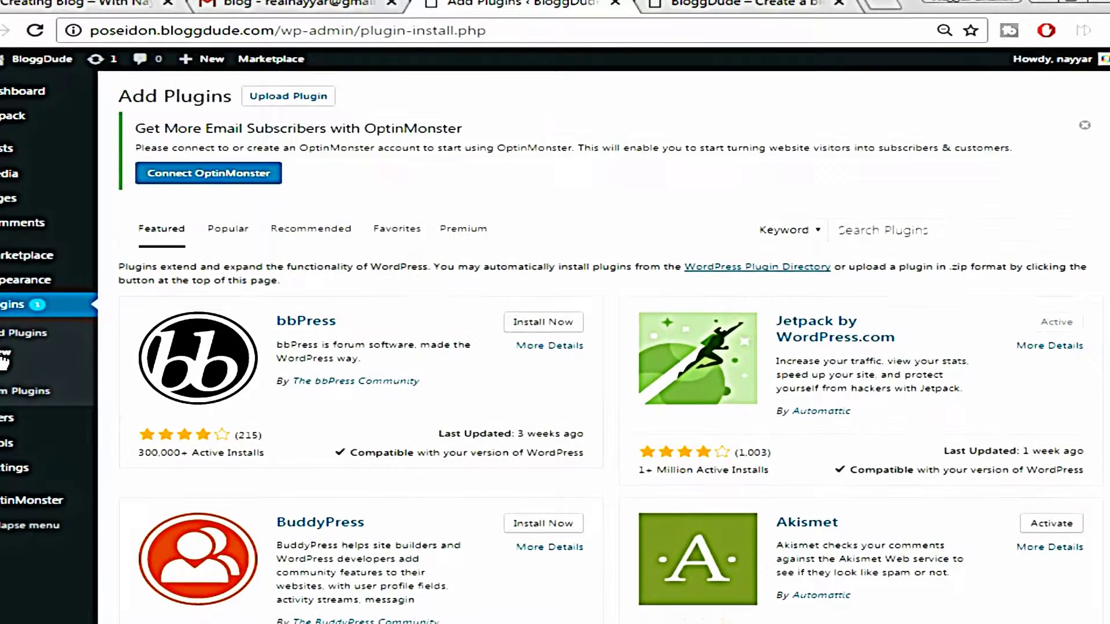
pyautogui.hotkey('alt', 'Tab')
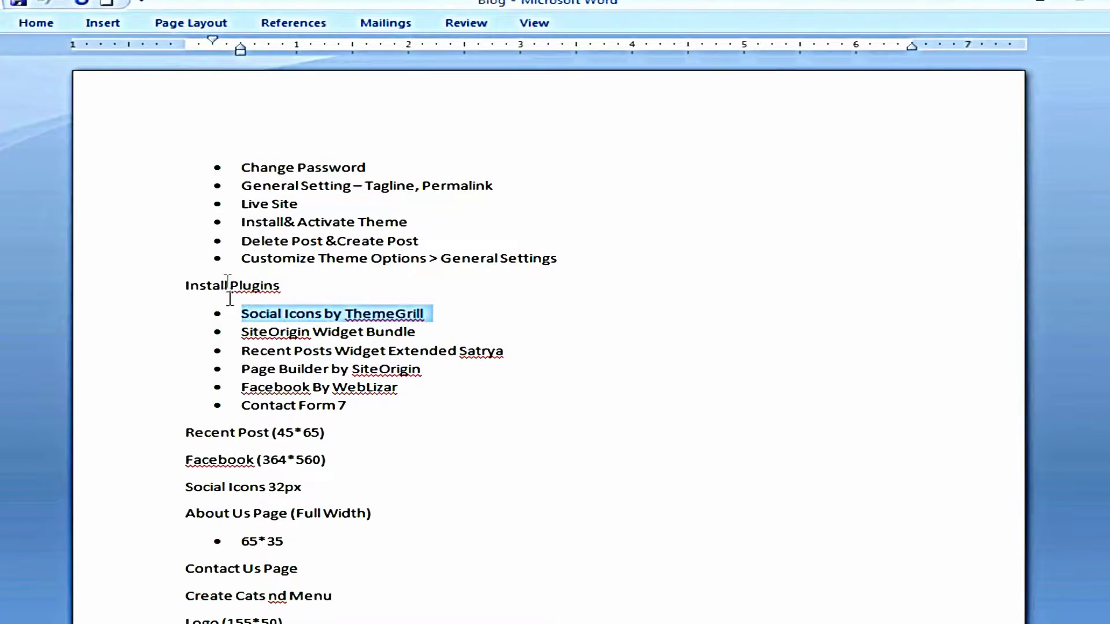
pyautogui.hotkey('alt', 'Tab')
pyautogui.rightClick(994, 238)
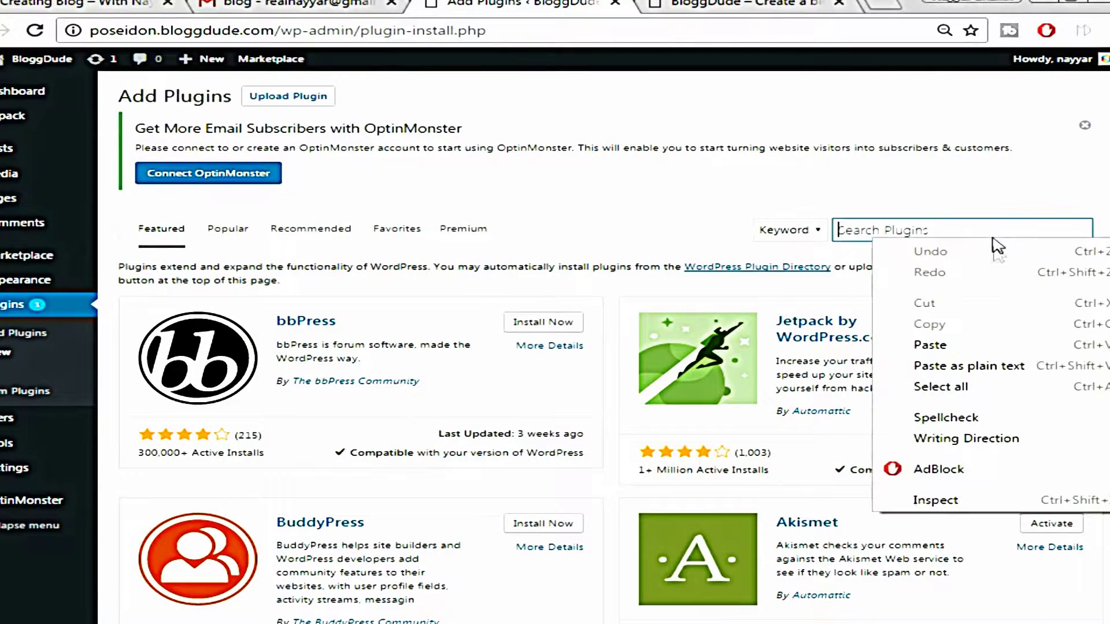
pyautogui.click(998, 346)
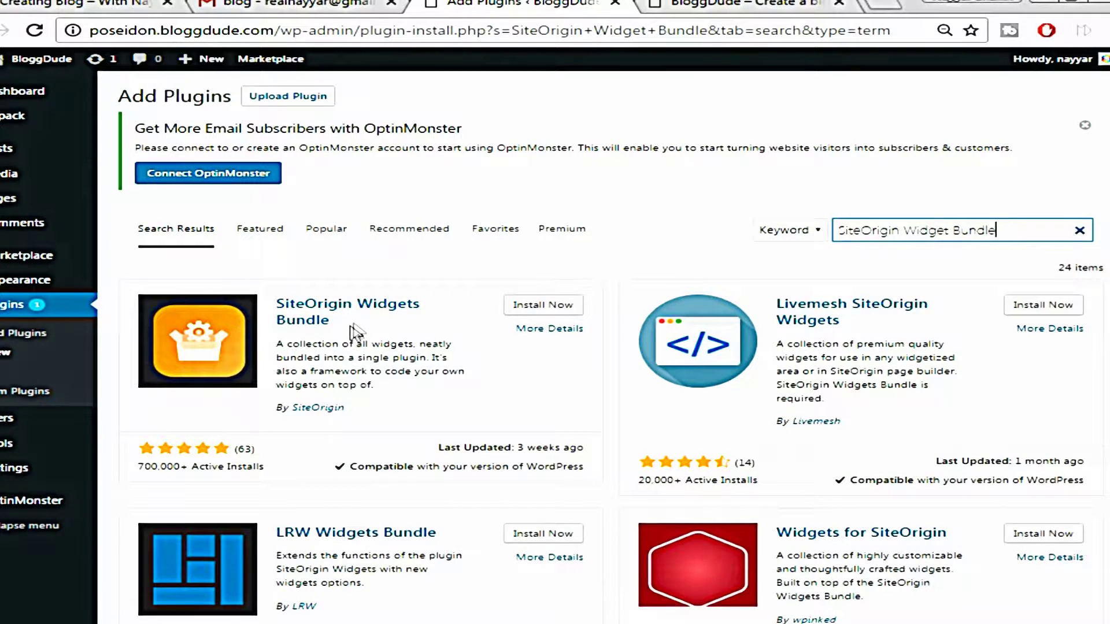
pyautogui.click(540, 307)
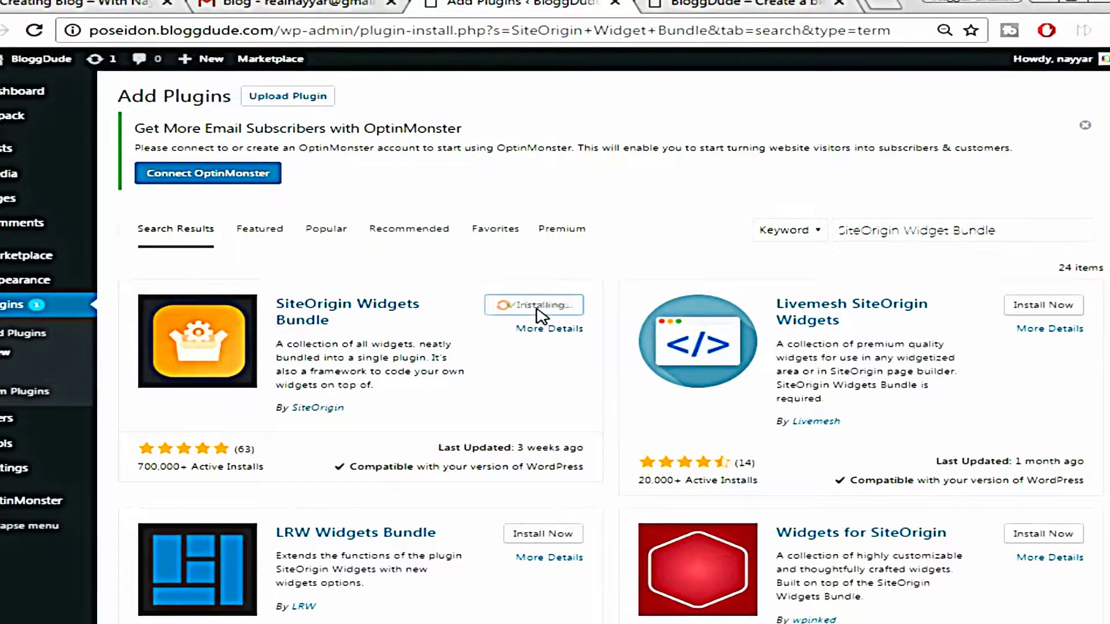
pyautogui.click(541, 316)
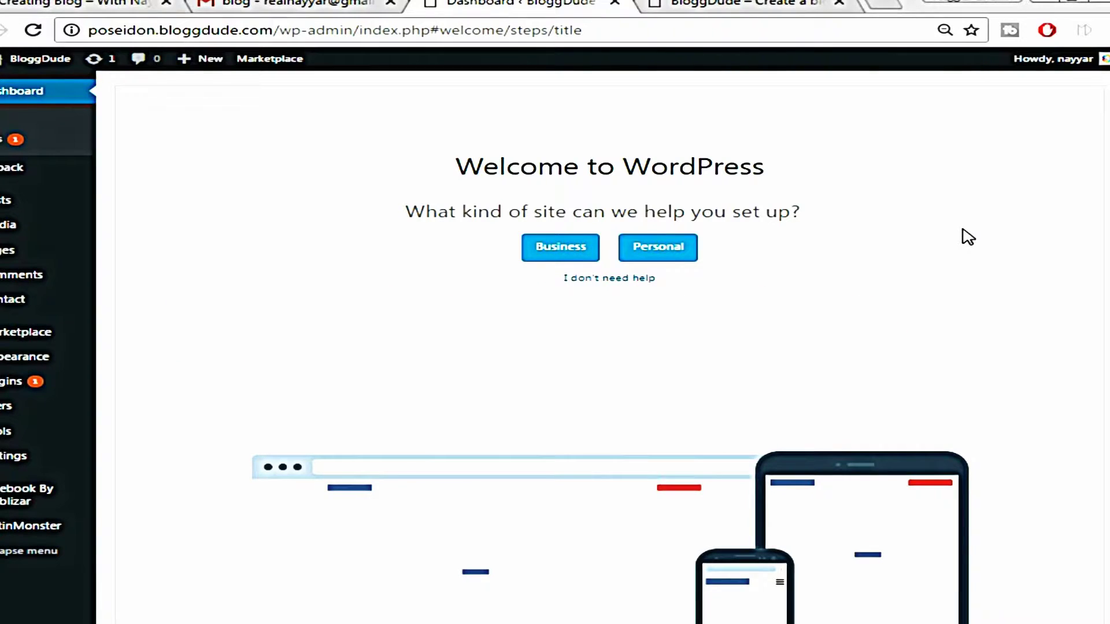
# Start a new blog post in the Add New Post editor
pyautogui.moveTo(32, 205)
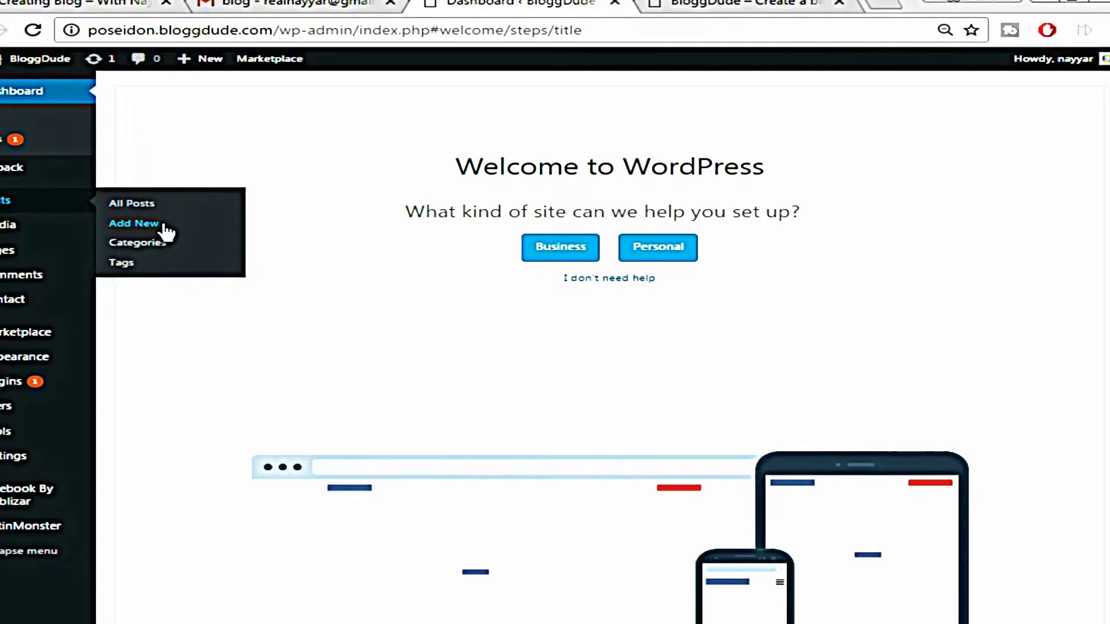
pyautogui.click(134, 223)
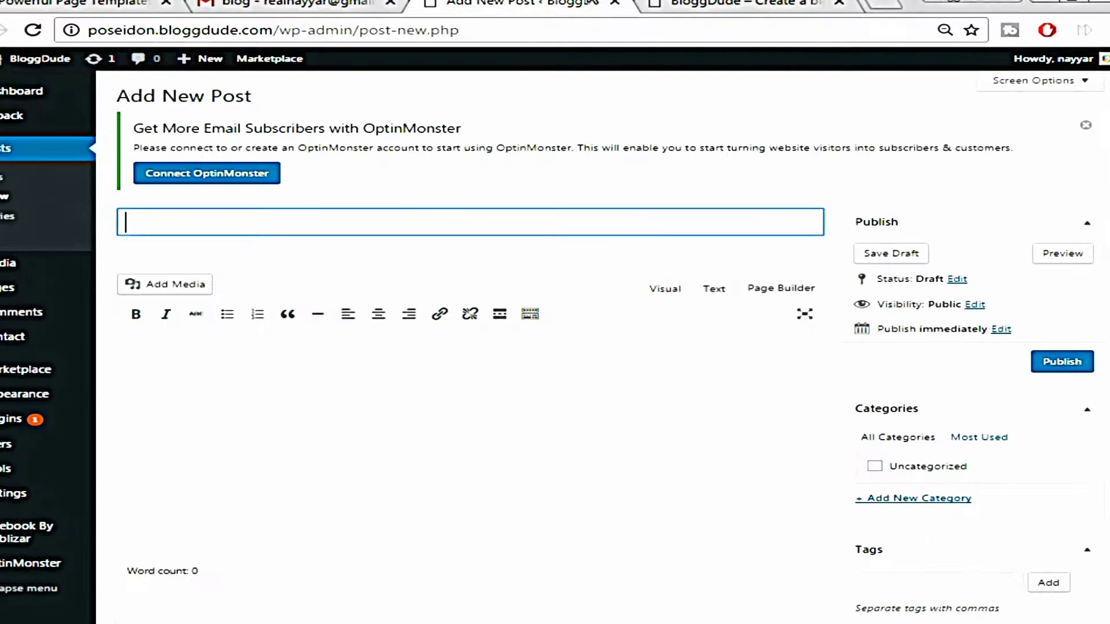
pyautogui.click(266, 268)
pyautogui.click(282, 224)
pyautogui.click(288, 244)
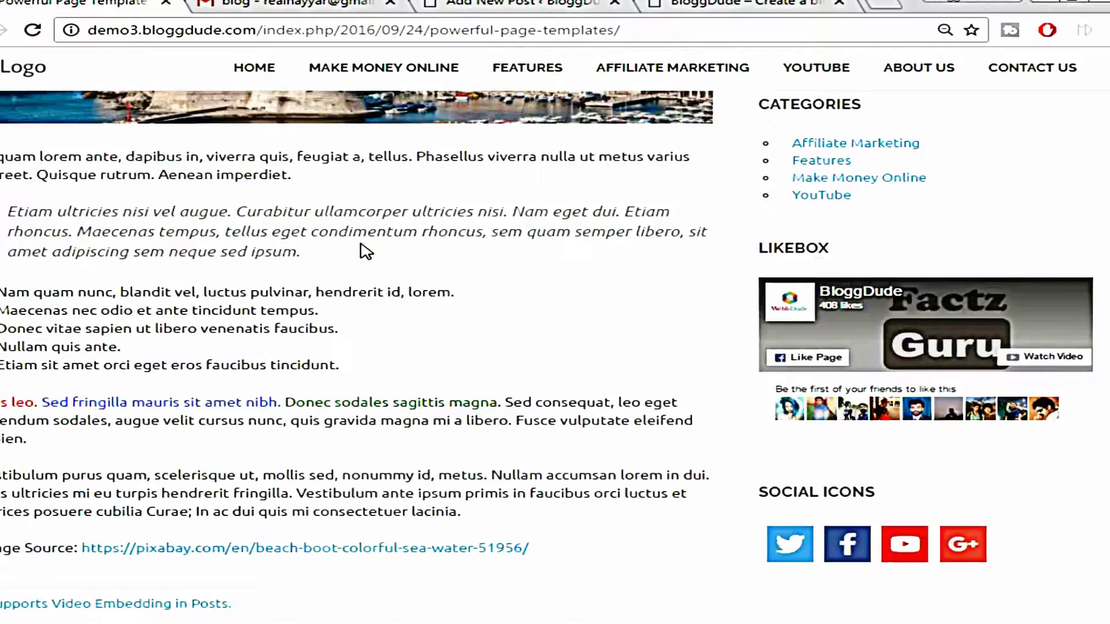
pyautogui.scroll(-1, 364, 246)
pyautogui.scroll(10, 346, 331)
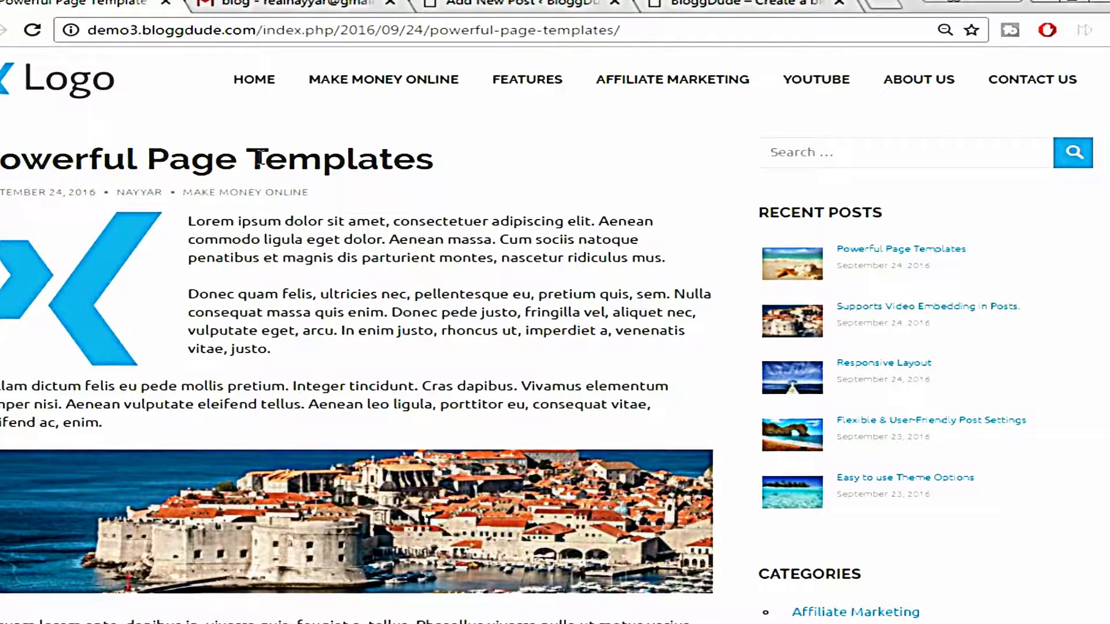
# Paste the demo title 'Powerful Page Templates' as the post title and show the full formatting toolbar
pyautogui.tripleClick(260, 157)
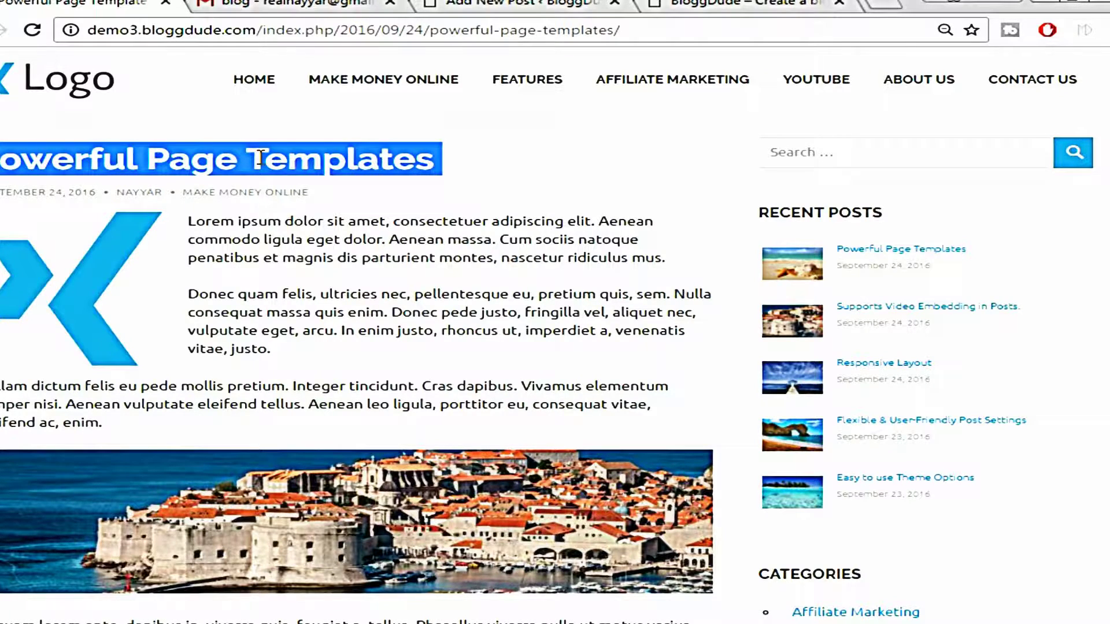
pyautogui.click(509, 5)
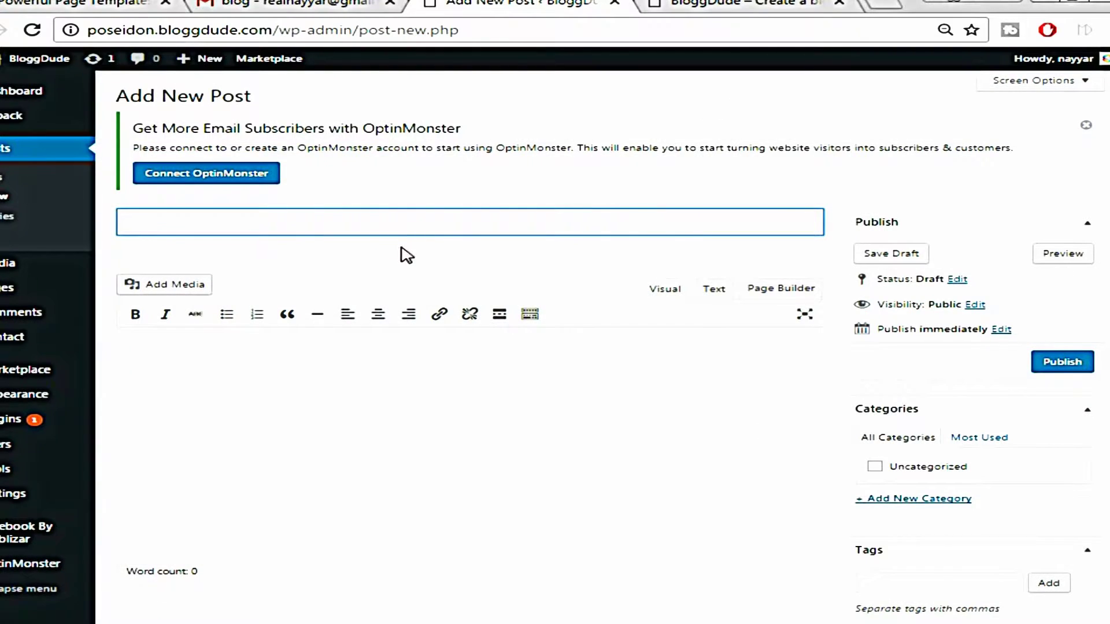
pyautogui.rightClick(415, 226)
pyautogui.click(536, 337)
pyautogui.click(508, 372)
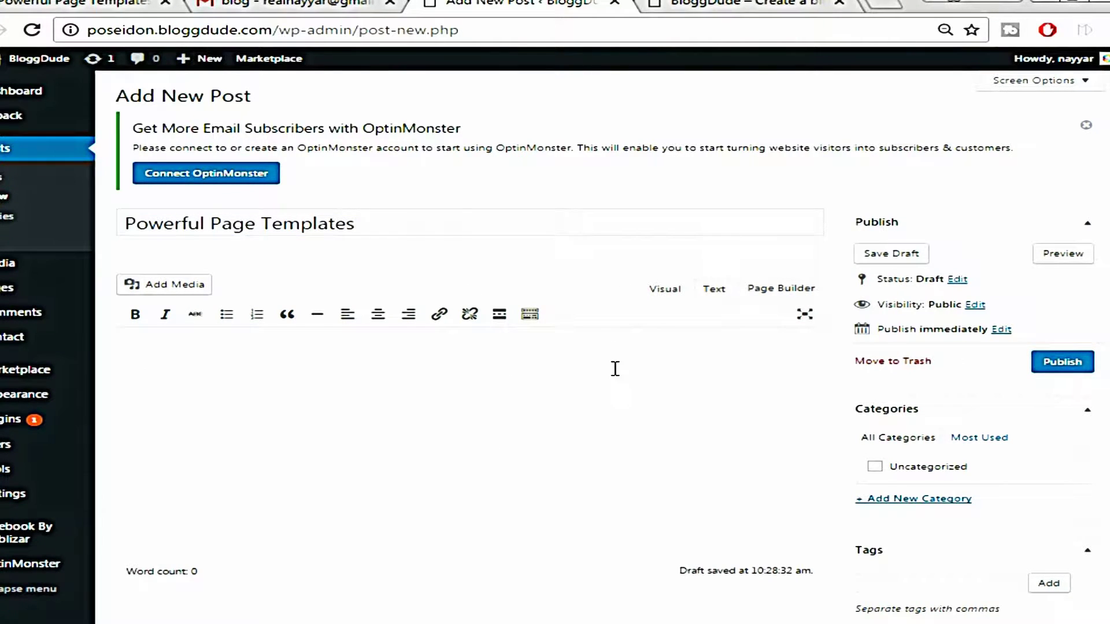
pyautogui.click(536, 315)
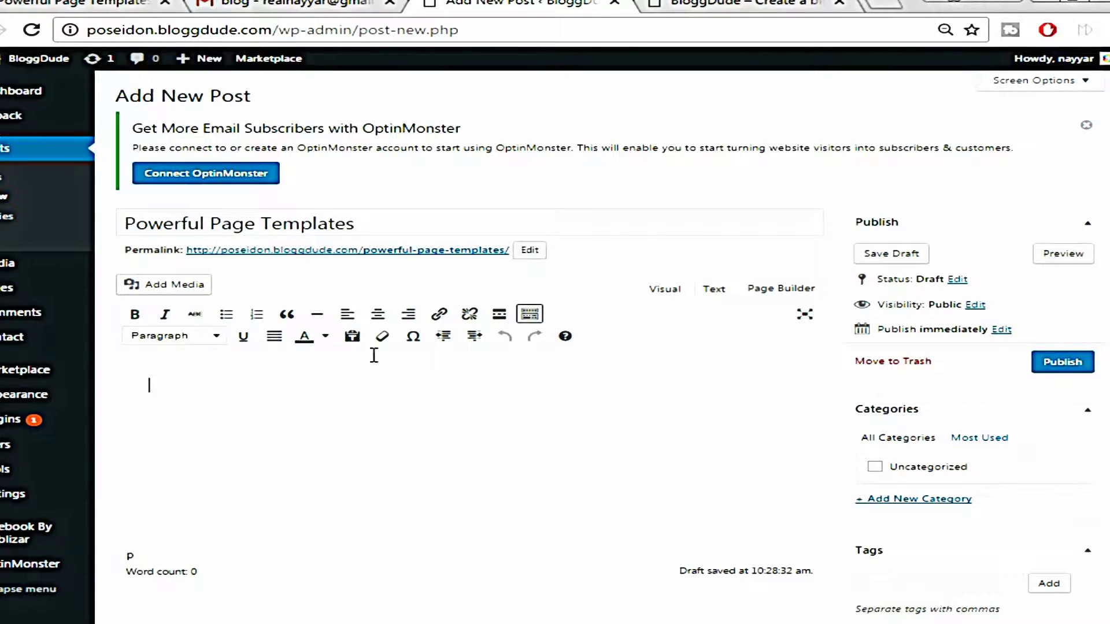
# Copy the demo post's first three Lorem ipsum paragraphs and paste them into the post body
pyautogui.click(97, 2)
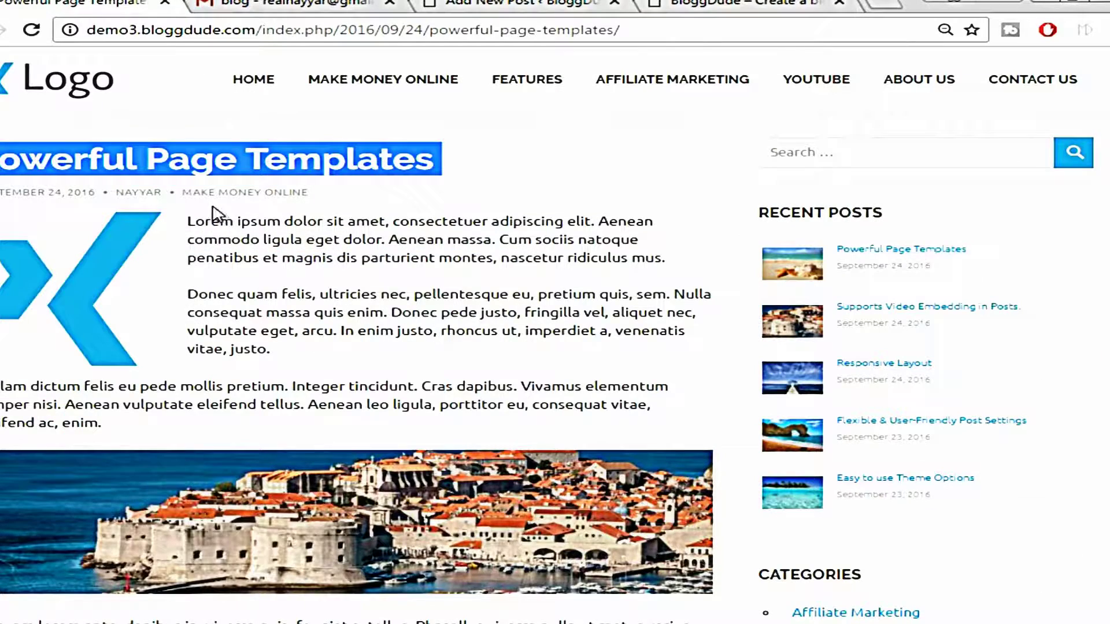
pyautogui.moveTo(184, 223); pyautogui.dragTo(252, 421)
pyautogui.rightClick(234, 324)
pyautogui.click(285, 340)
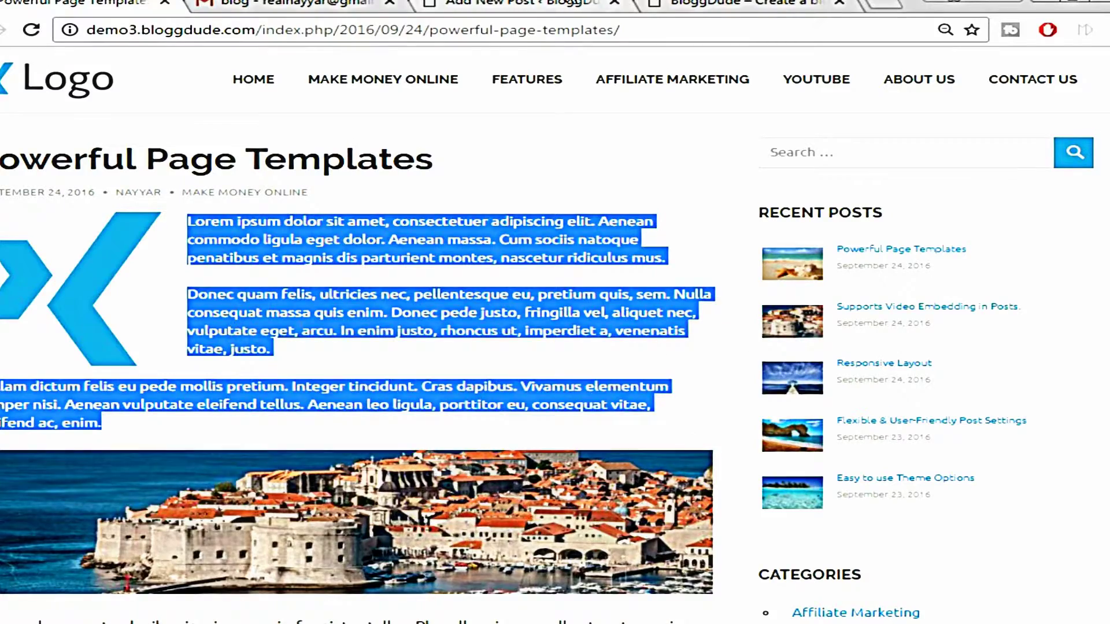
pyautogui.click(520, 3)
pyautogui.rightClick(367, 420)
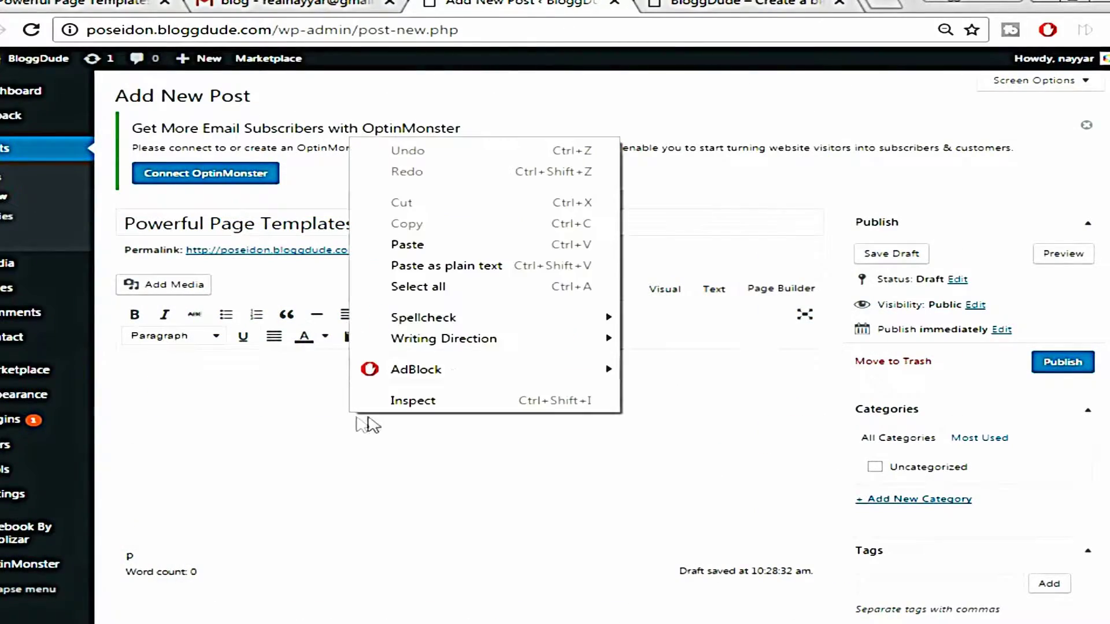
pyautogui.click(458, 243)
pyautogui.scroll(-3, 474, 332)
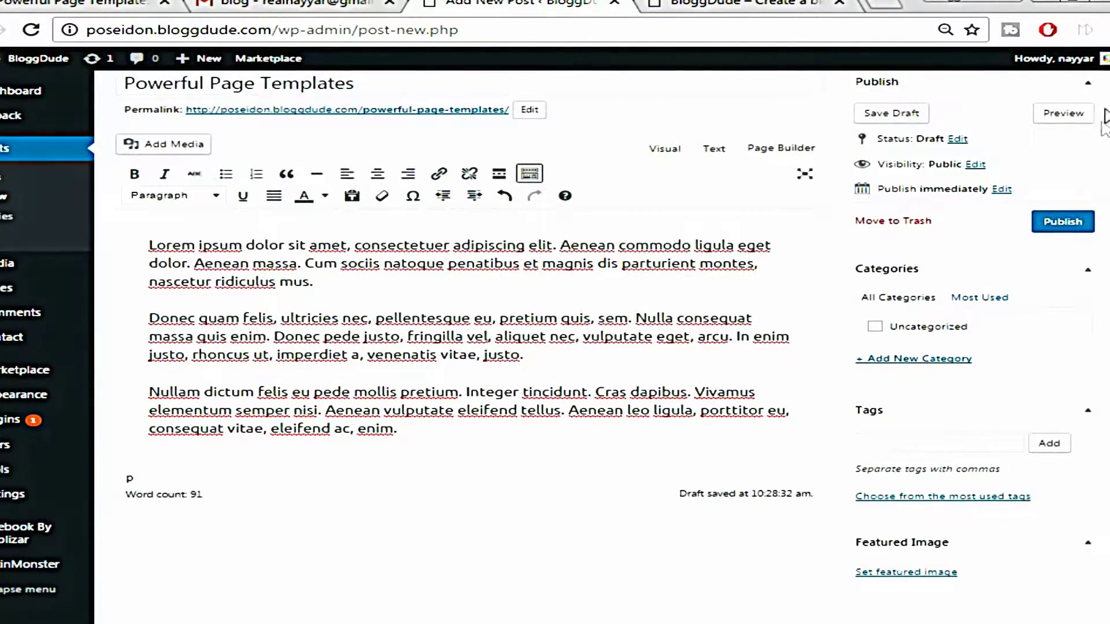
pyautogui.scroll(2, 736, 351)
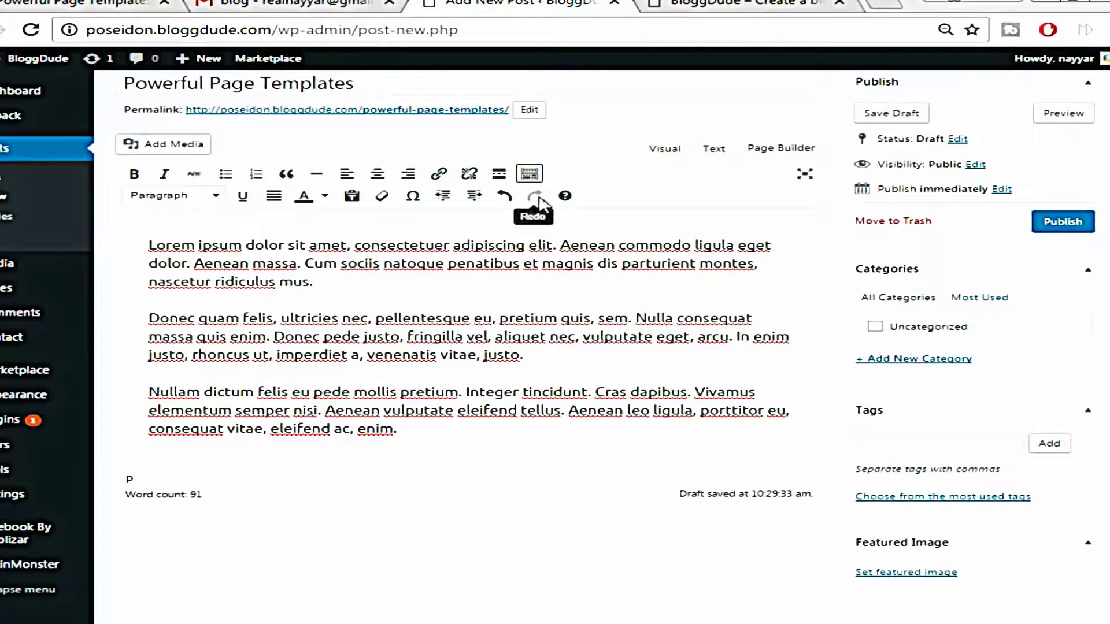
pyautogui.scroll(2, 463, 174)
# Upload the postimg image and insert it at the start of the post
pyautogui.click(172, 237)
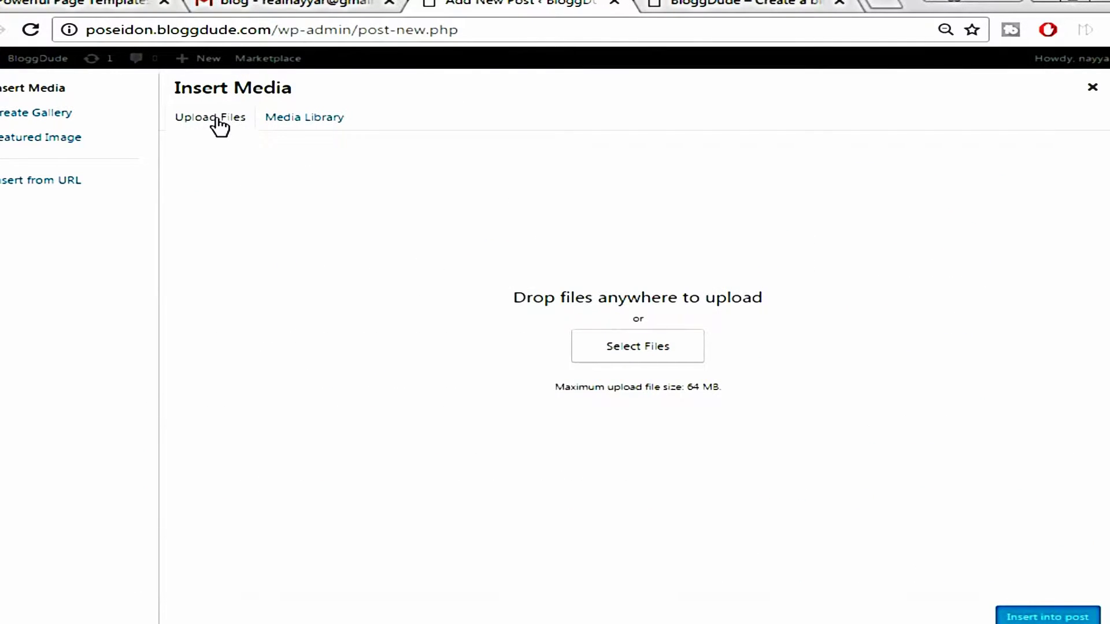
pyautogui.click(633, 350)
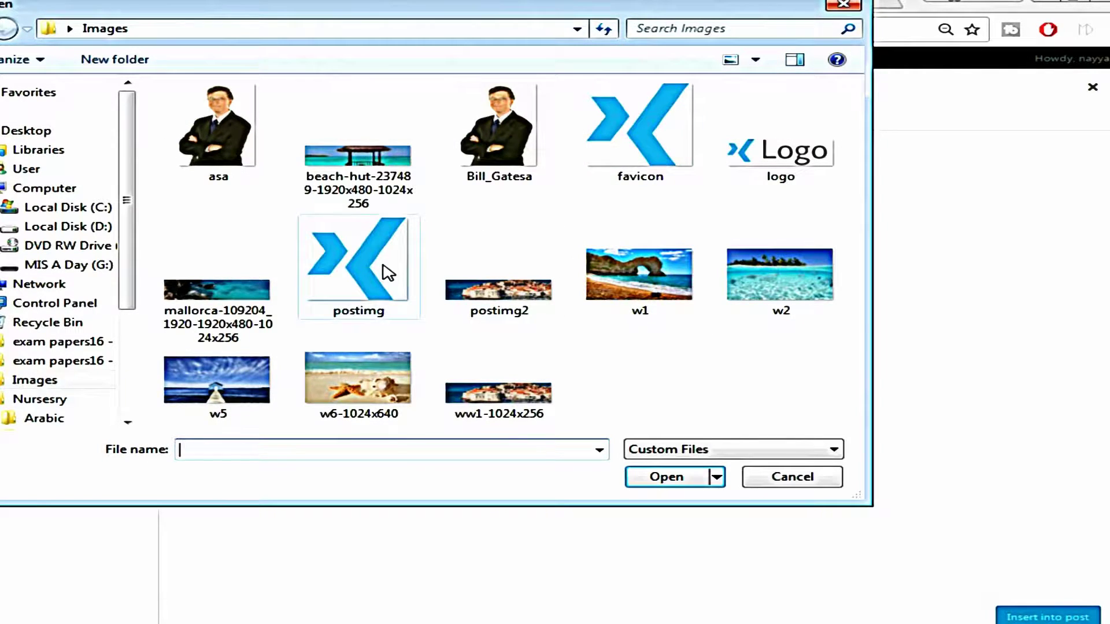
pyautogui.click(364, 276)
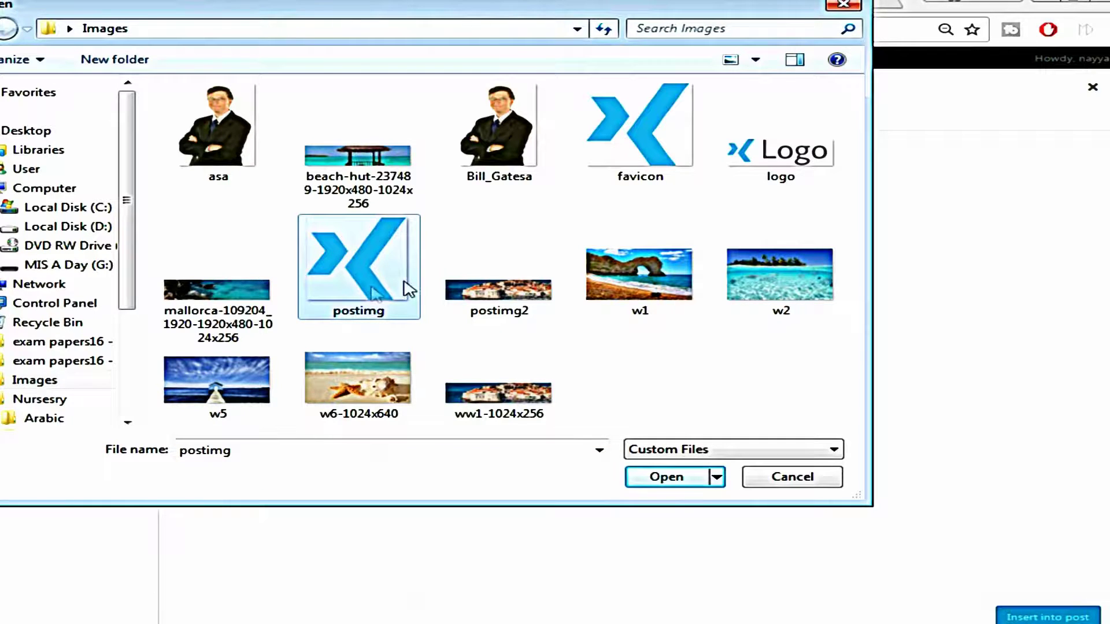
pyautogui.click(667, 477)
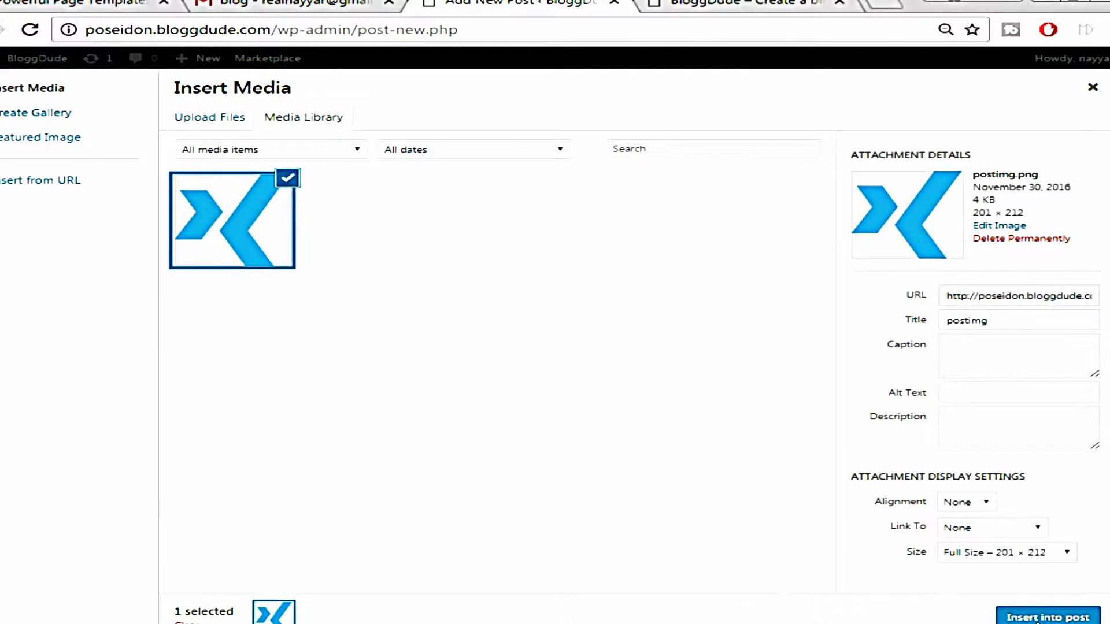
pyautogui.click(1035, 619)
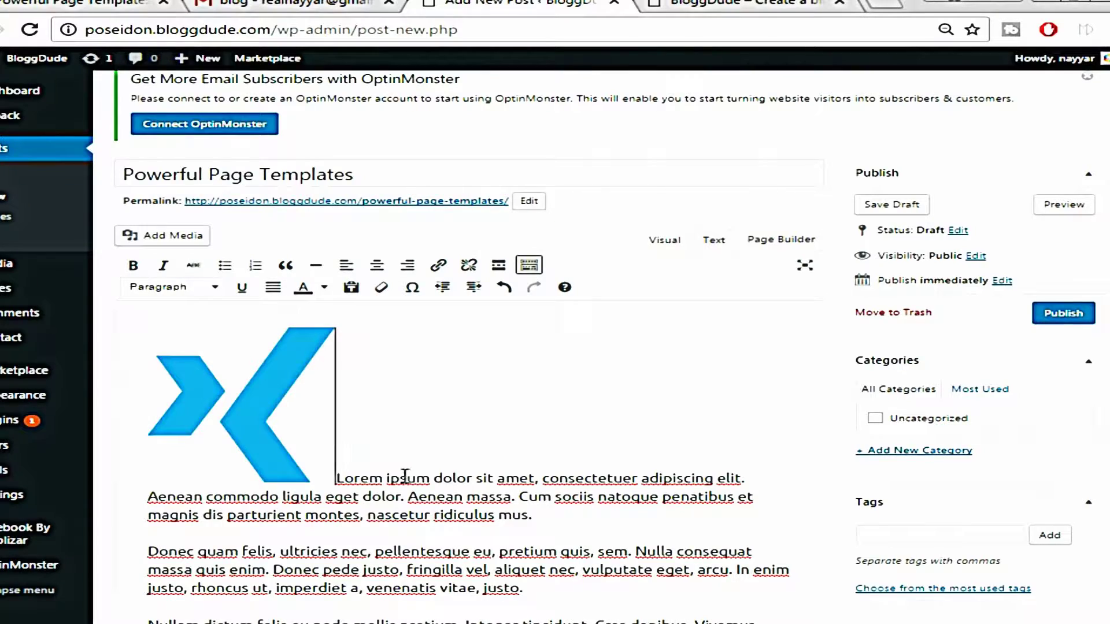
pyautogui.scroll(-2, 405, 477)
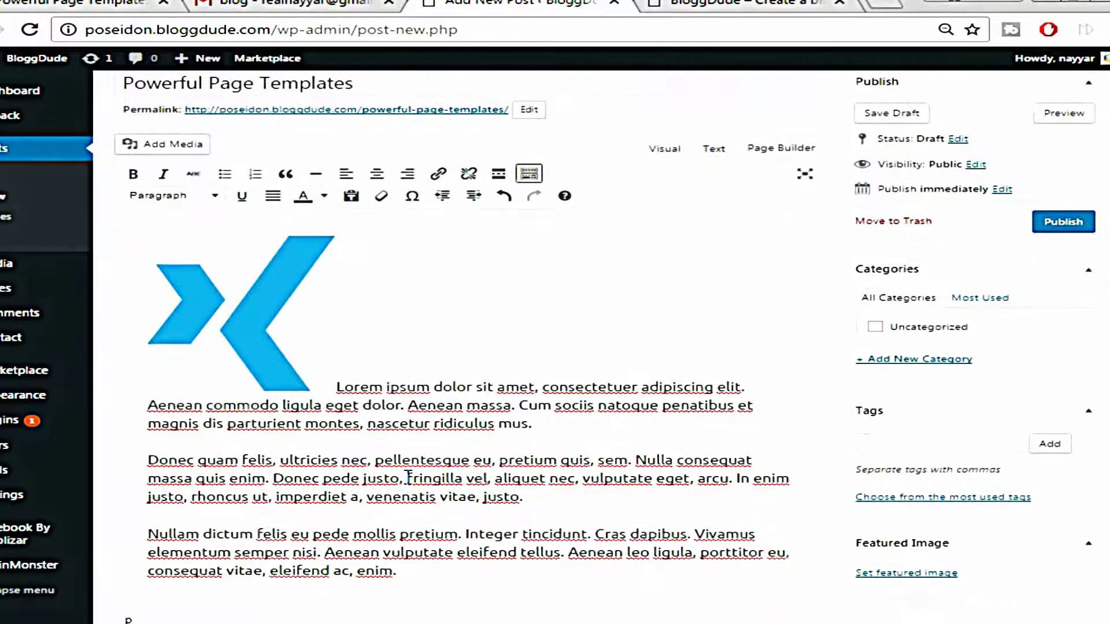
# Align the postimg image left so the paragraphs wrap beside it
pyautogui.click(232, 309)
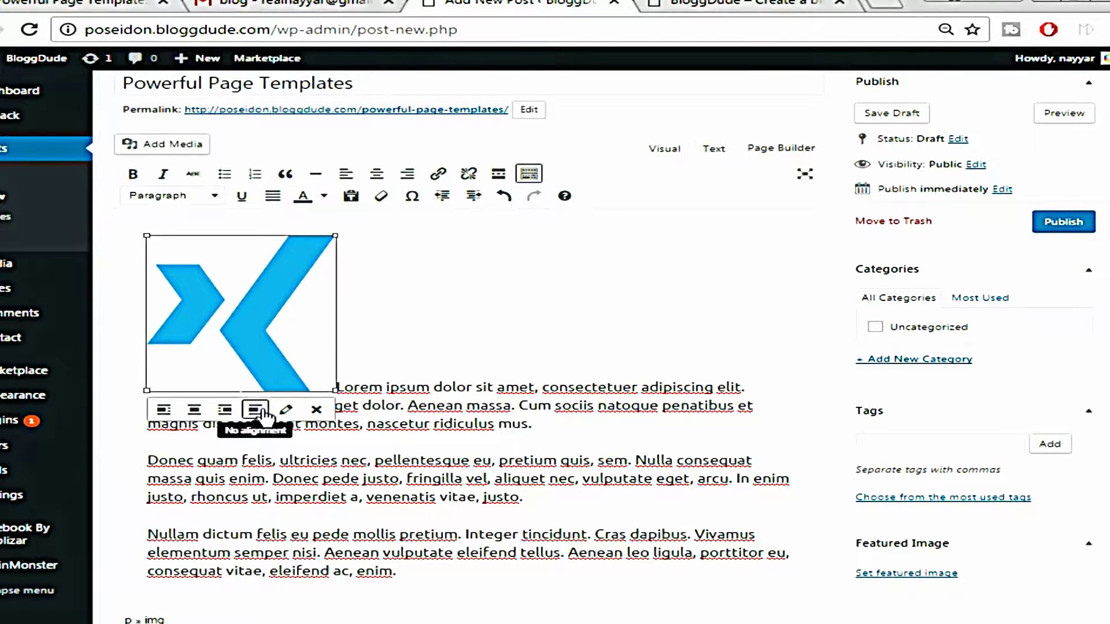
pyautogui.click(166, 411)
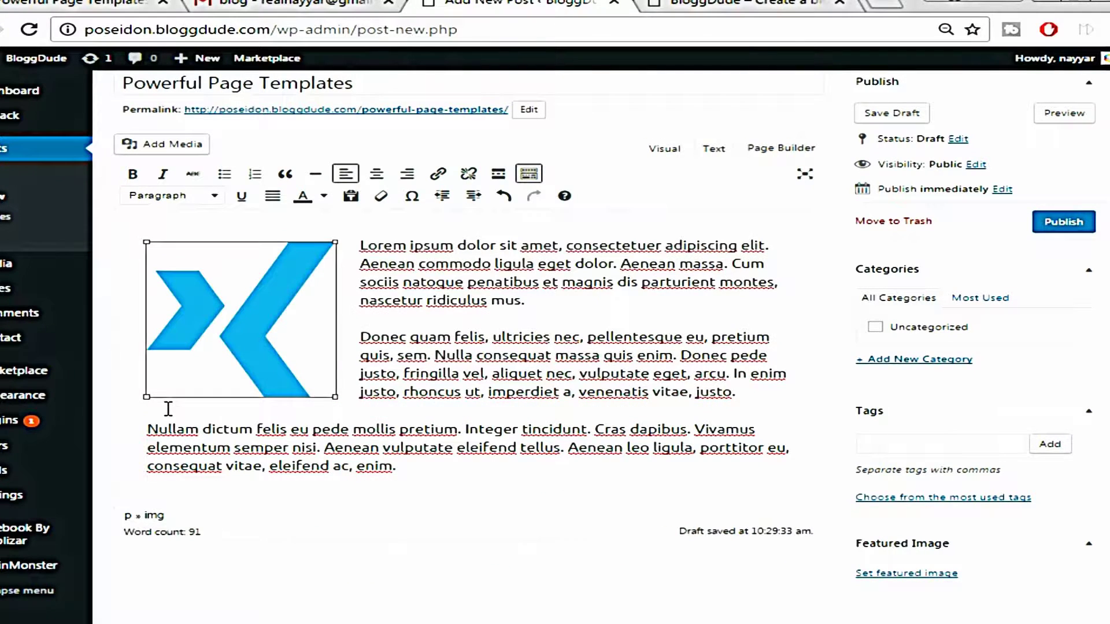
pyautogui.click(406, 284)
pyautogui.click(284, 283)
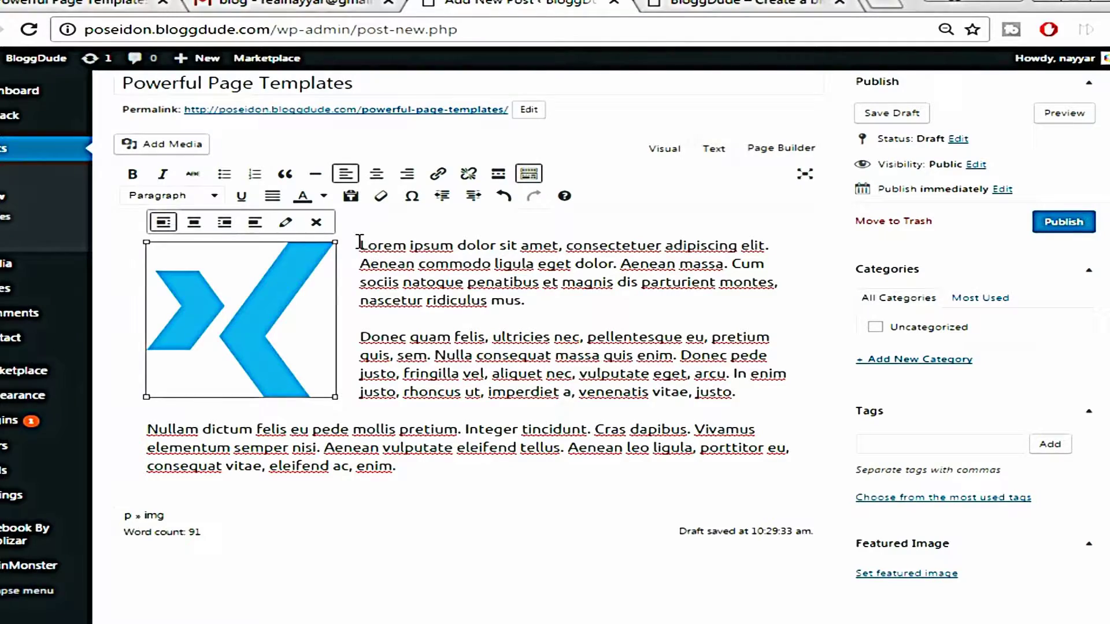
pyautogui.click(419, 466)
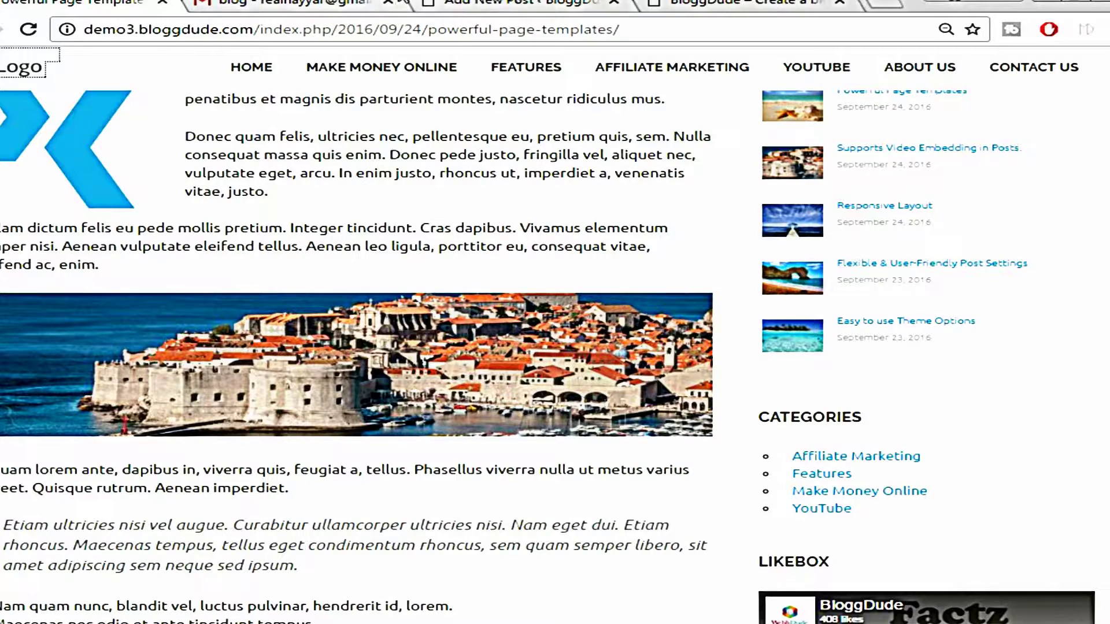
# Upload the postimg2 city photo and insert it below the third paragraph
pyautogui.click(509, 5)
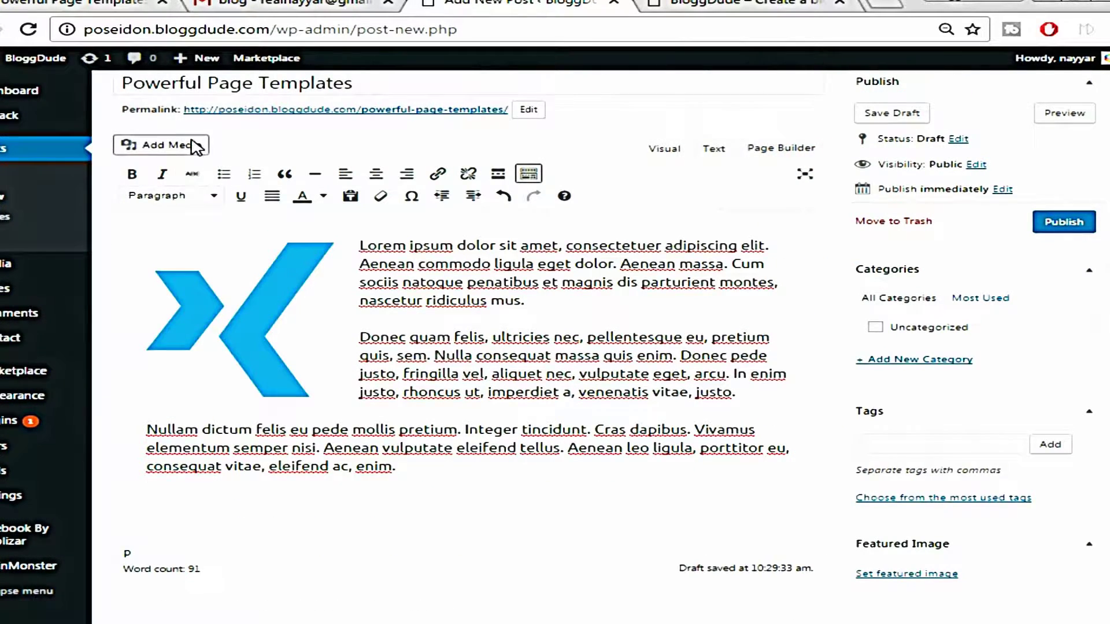
pyautogui.click(198, 144)
pyautogui.click(208, 124)
pyautogui.click(638, 346)
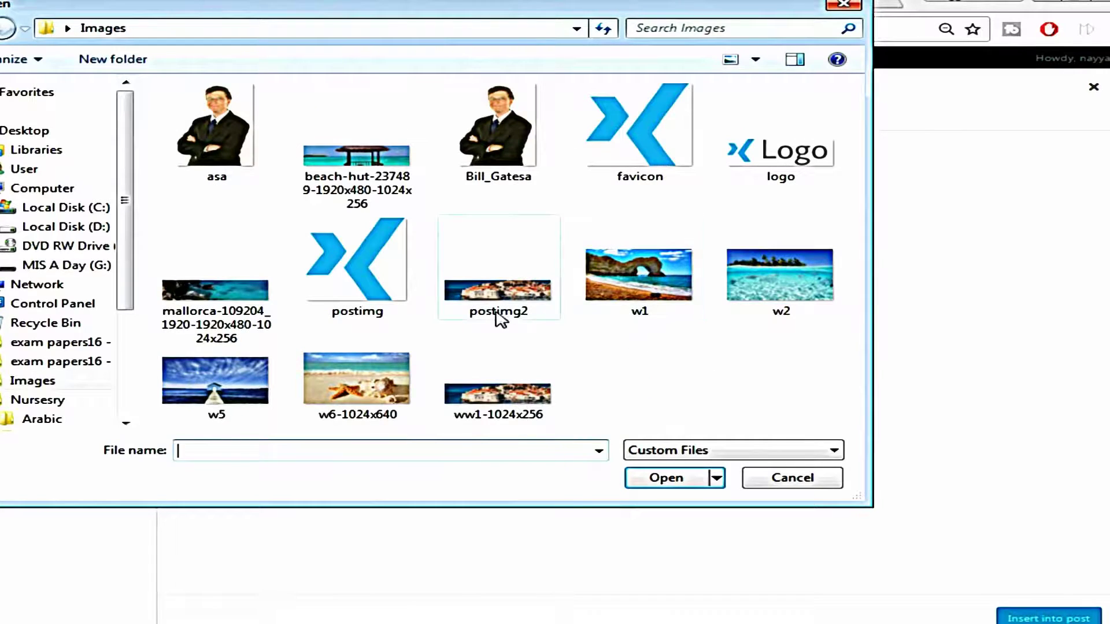
pyautogui.click(509, 312)
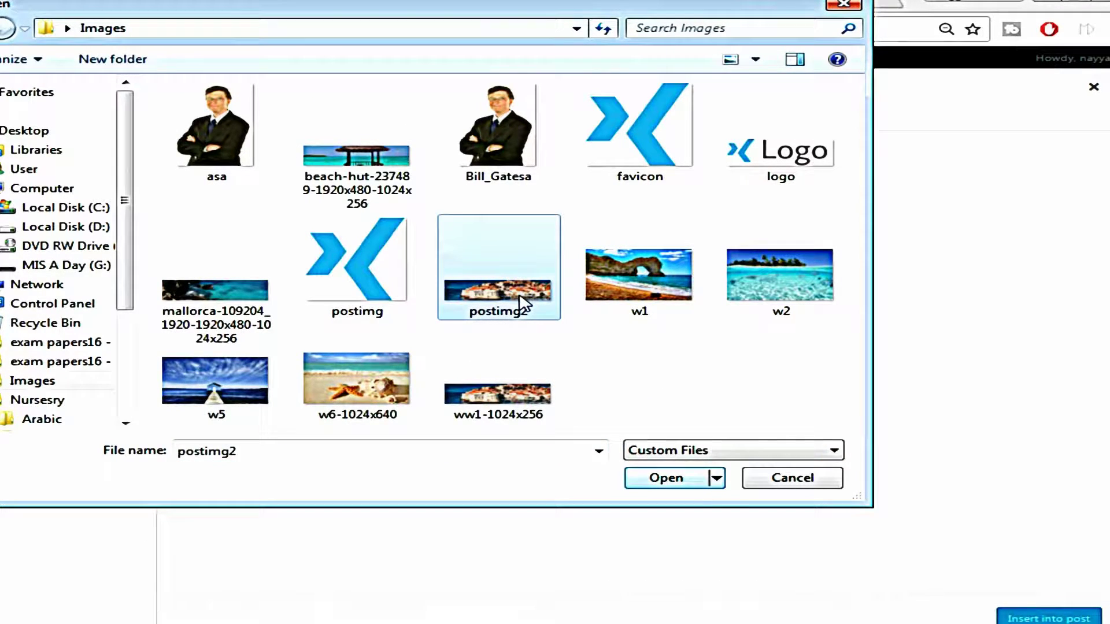
pyautogui.click(664, 480)
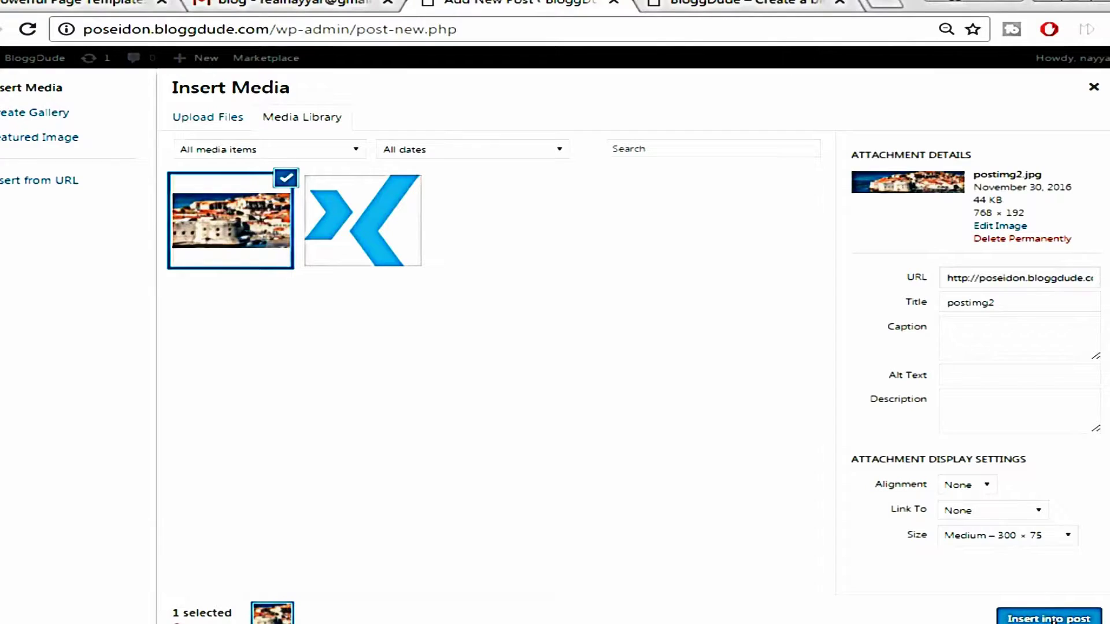
pyautogui.click(1048, 618)
pyautogui.scroll(-1, 535, 463)
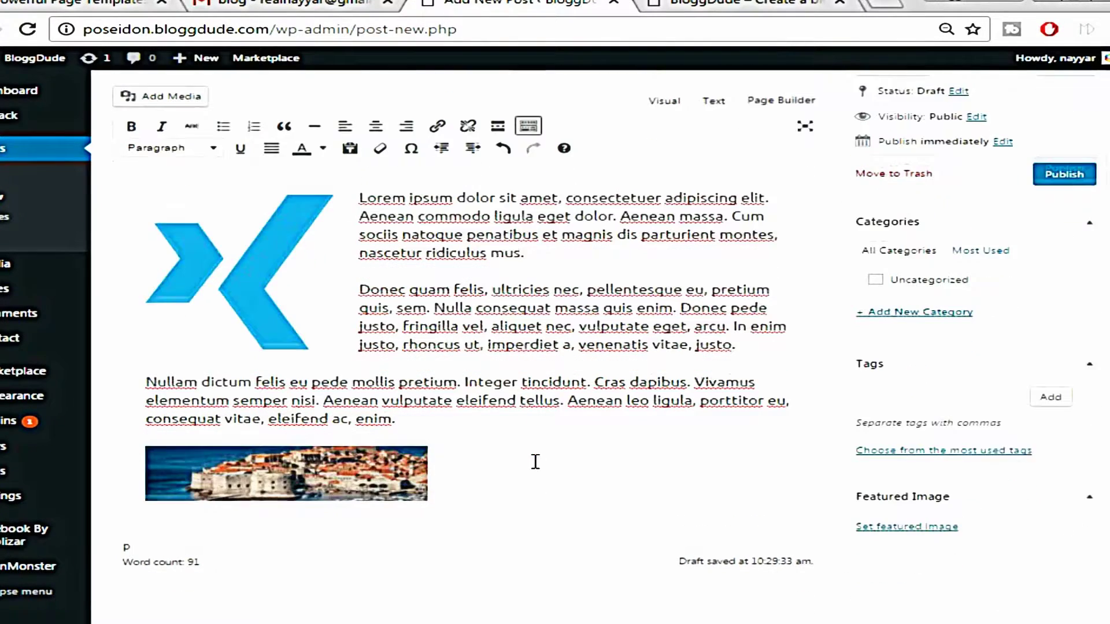
# Widen the city photo to the full text width and add an empty paragraph below it
pyautogui.click(348, 466)
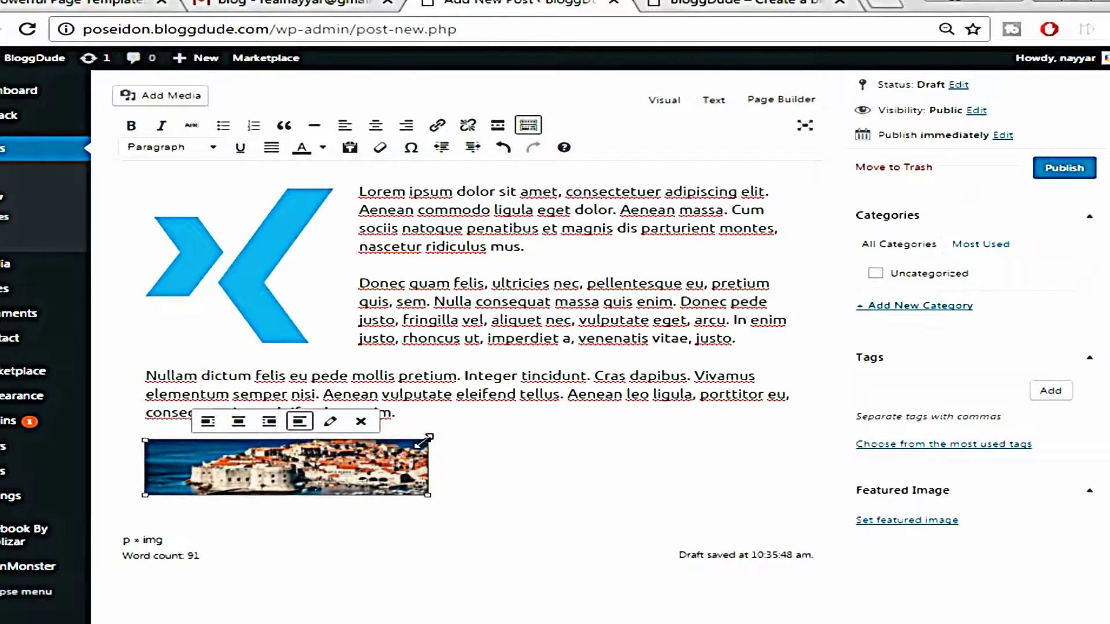
pyautogui.moveTo(427, 439); pyautogui.dragTo(929, 389)
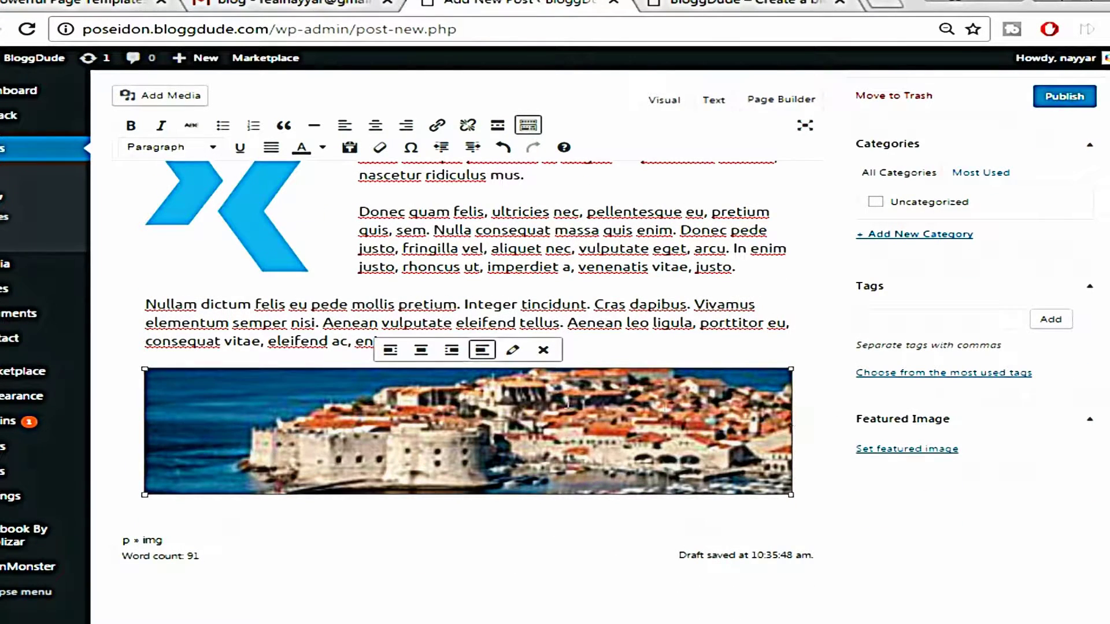
pyautogui.click(813, 442)
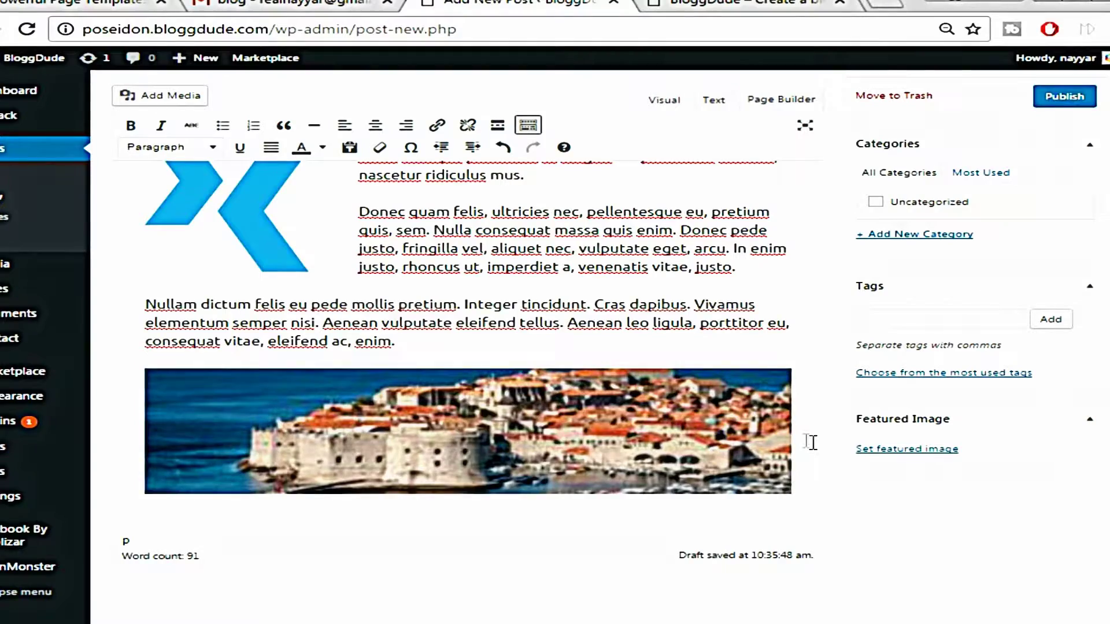
pyautogui.press('Return')
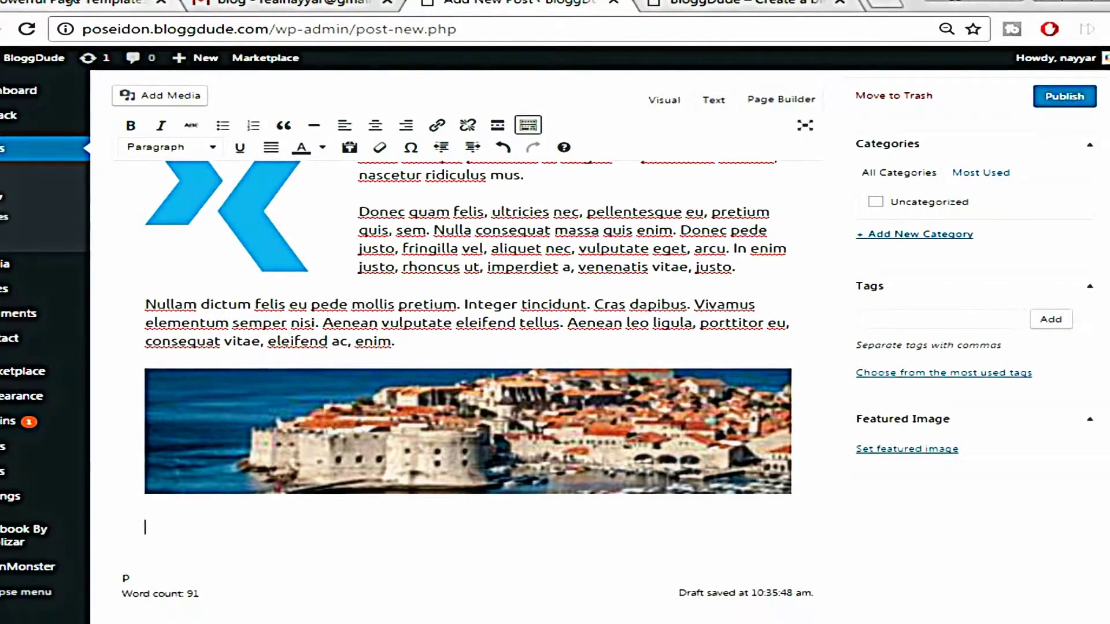
pyautogui.click(72, 3)
pyautogui.scroll(-2, 235, 401)
# Copy the 'Aliquam lorem ante' and 'Etiam ultricies' paragraphs from the demo and paste them below the photo
pyautogui.moveTo(1, 379); pyautogui.dragTo(367, 475)
pyautogui.rightClick(353, 451)
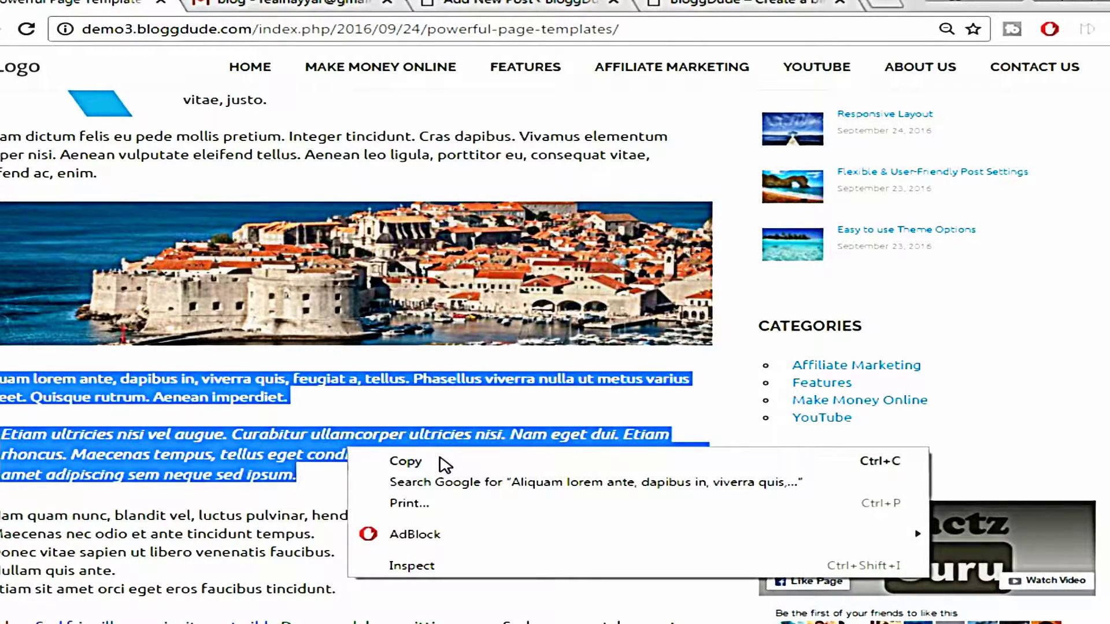
pyautogui.click(441, 460)
pyautogui.click(585, 5)
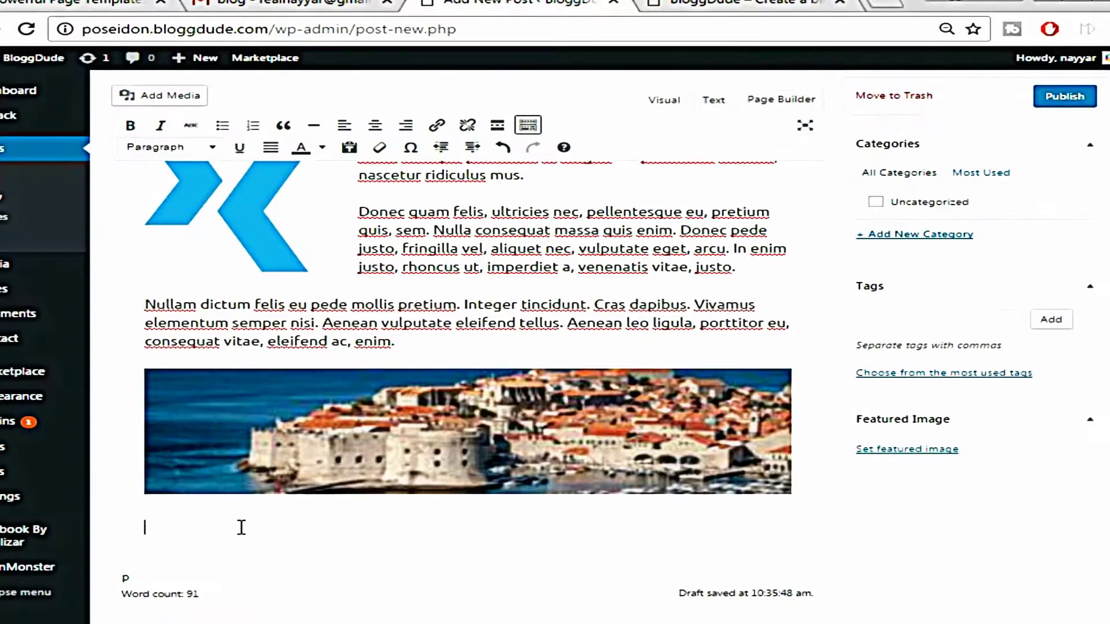
pyautogui.click(224, 519)
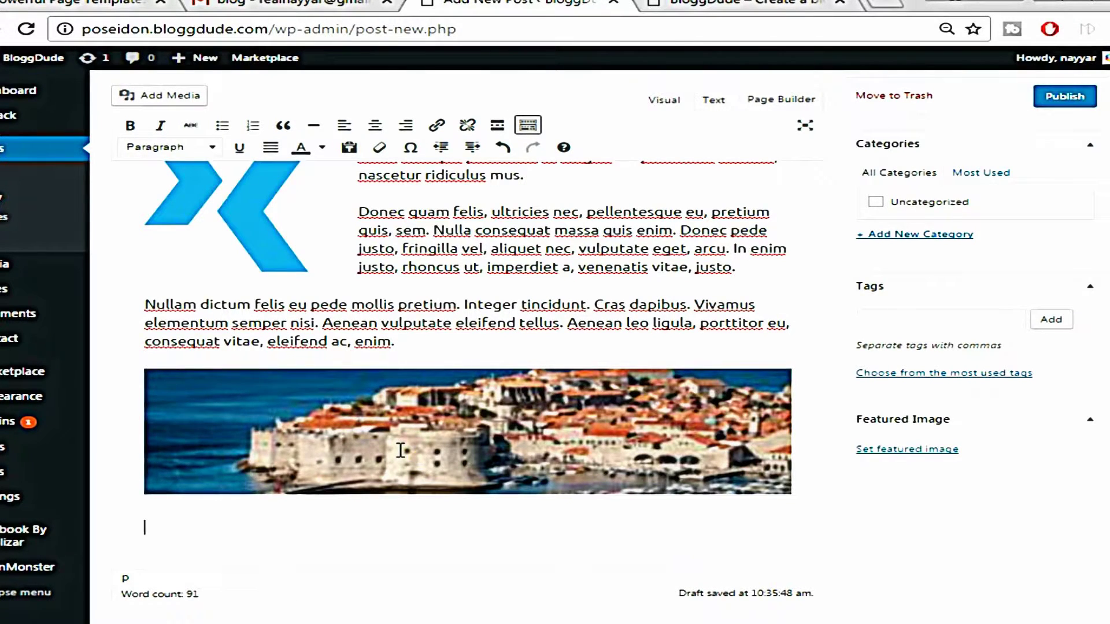
pyautogui.hotkey('ctrl', 'v')
pyautogui.scroll(-2, 416, 463)
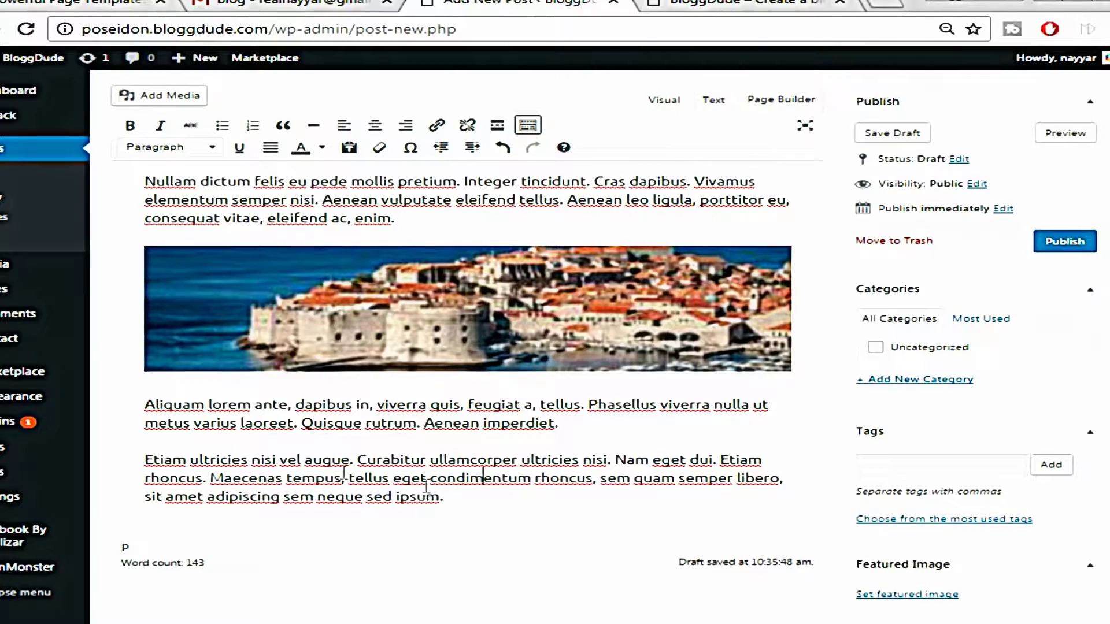
pyautogui.click(60, 6)
pyautogui.click(366, 420)
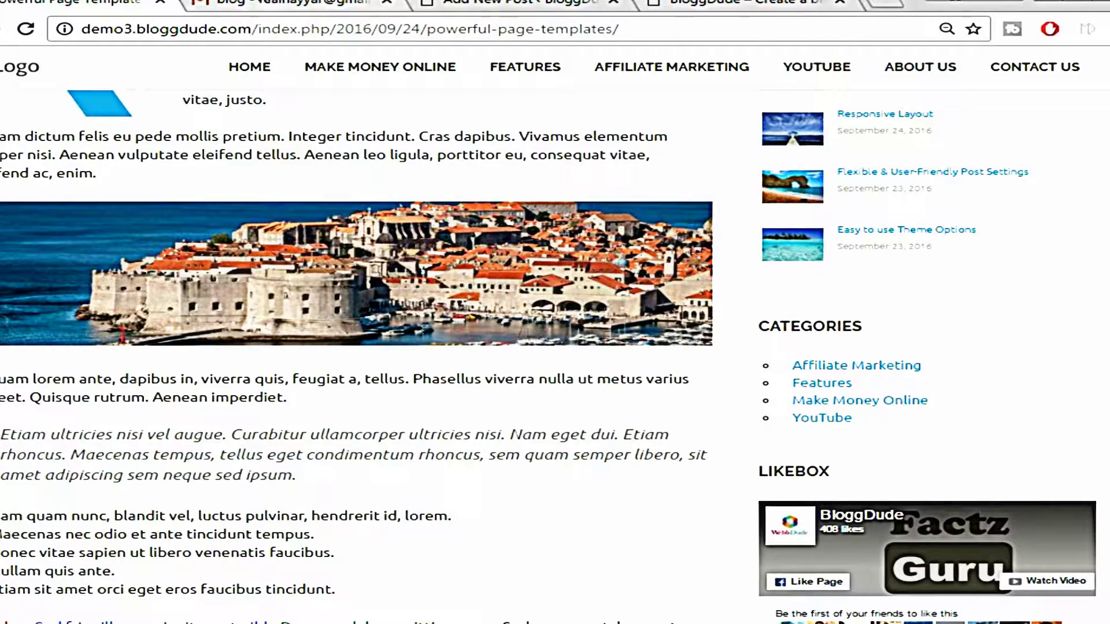
# Format the 'Etiam ultricies…' paragraph as a blockquote and start a new paragraph after it
pyautogui.click(573, 5)
pyautogui.moveTo(144, 460); pyautogui.dragTo(488, 498)
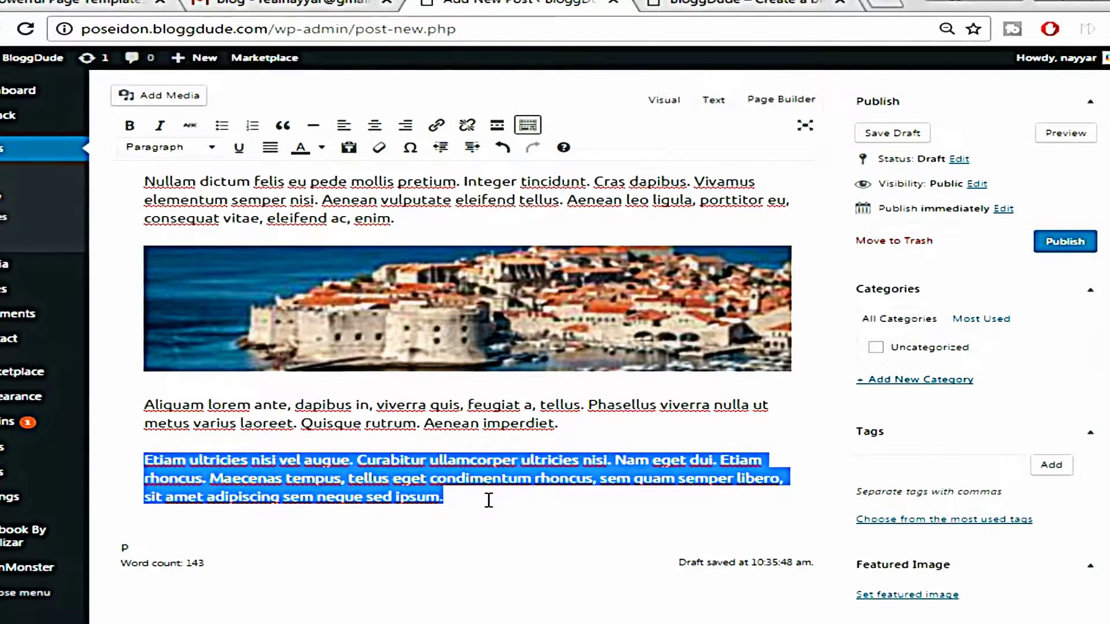
pyautogui.click(282, 126)
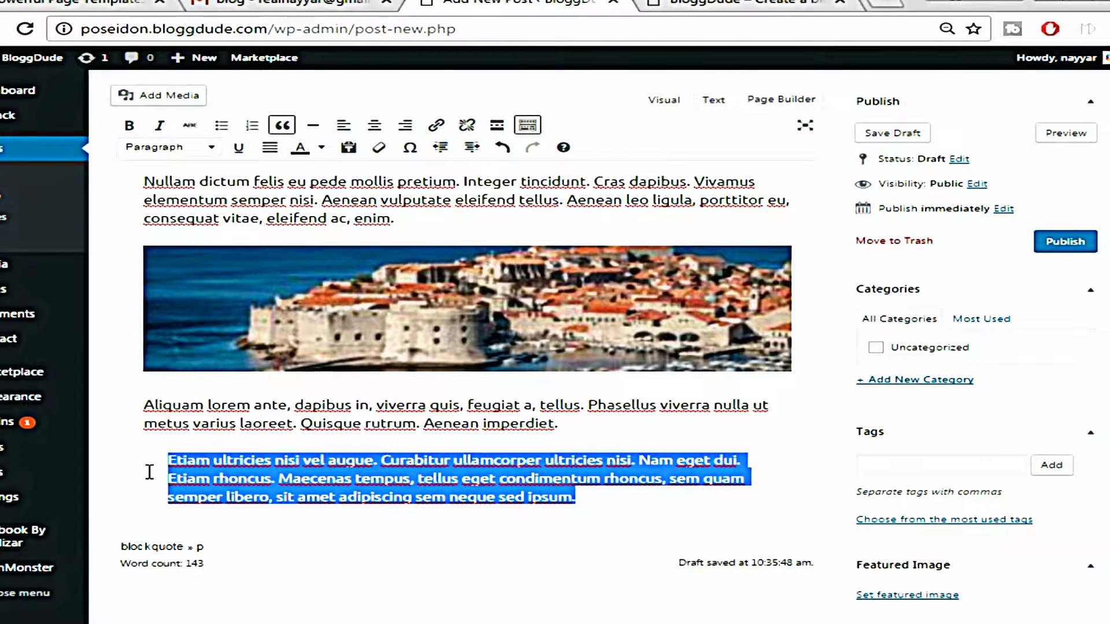
pyautogui.click(618, 505)
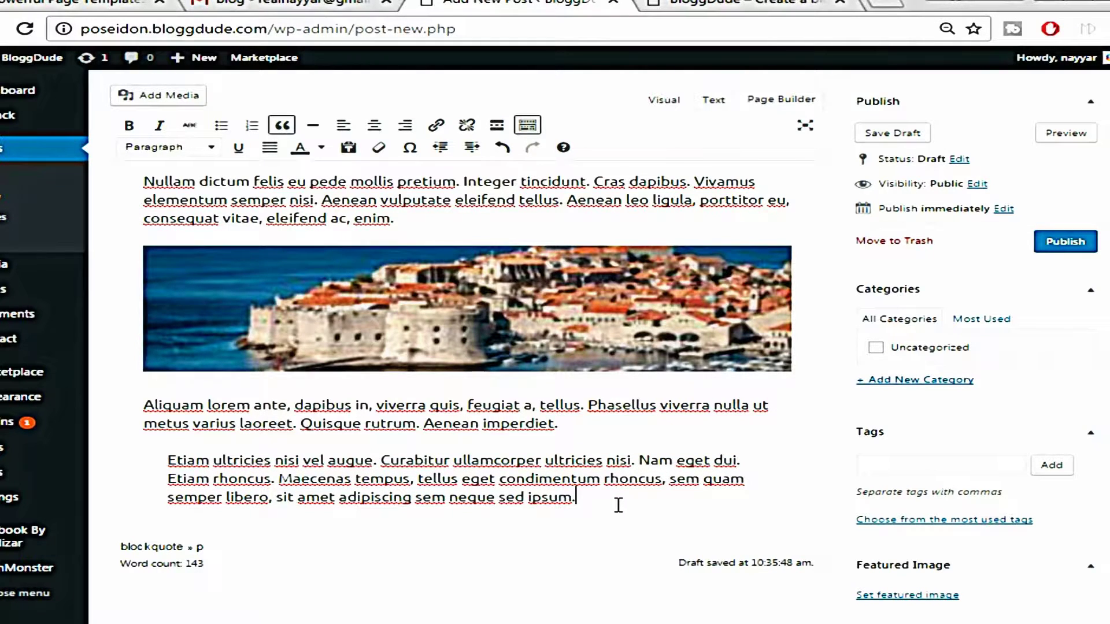
pyautogui.press('Return')
pyautogui.press('Return')
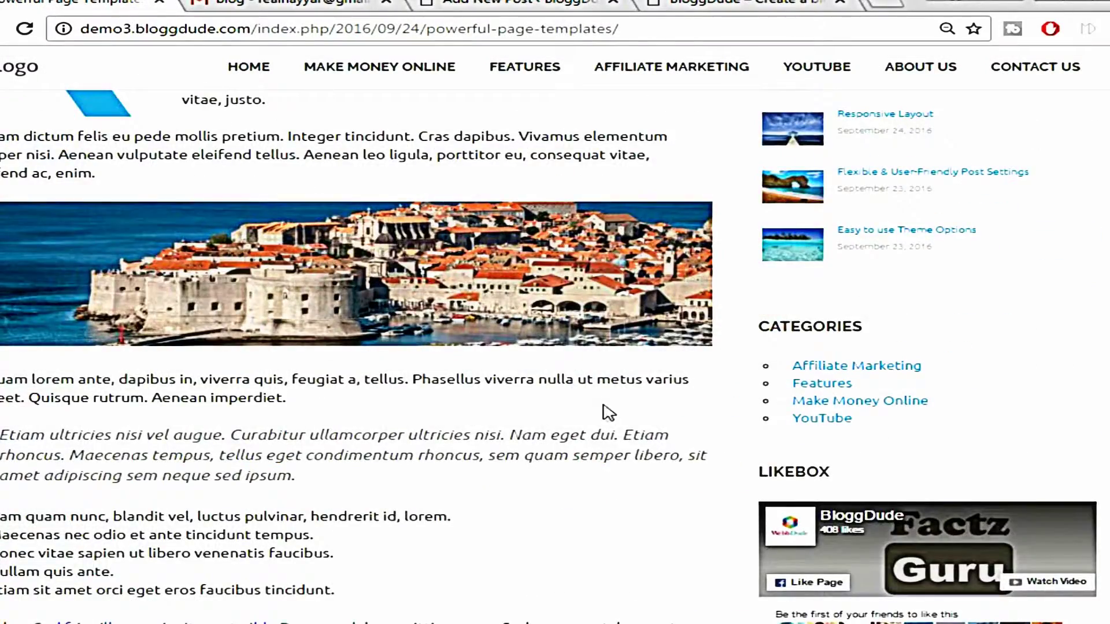
# Make 'Nam quam nunc' and 'Maecenas nec odio' numbered list items 1 and 2
pyautogui.scroll(-3, 605, 416)
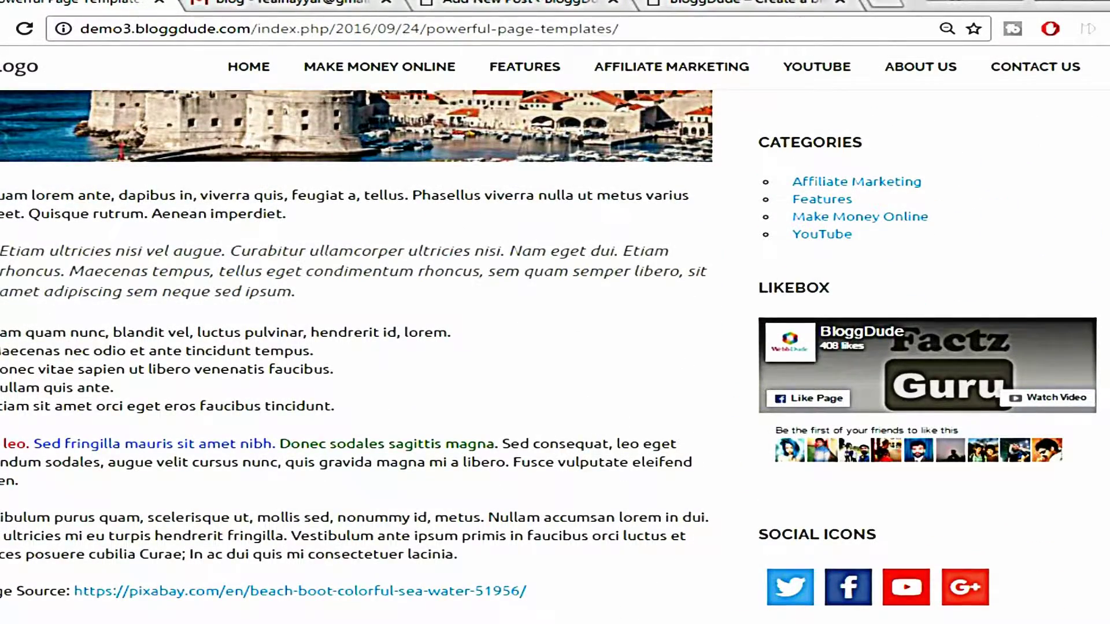
pyautogui.moveTo(1, 332); pyautogui.dragTo(367, 404)
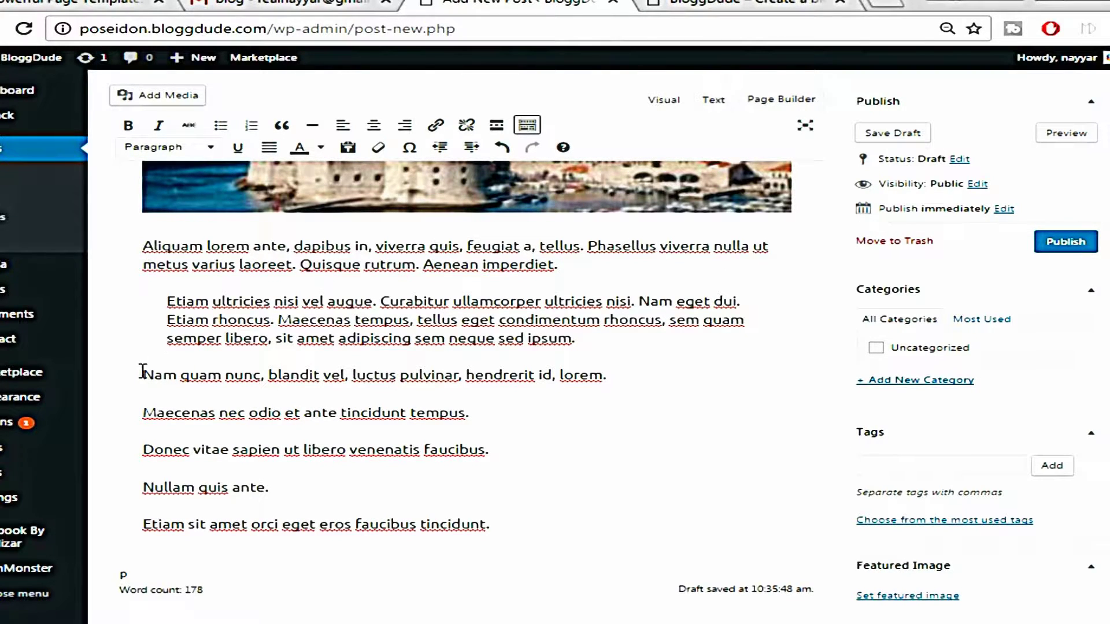
pyautogui.moveTo(143, 374); pyautogui.dragTo(706, 355)
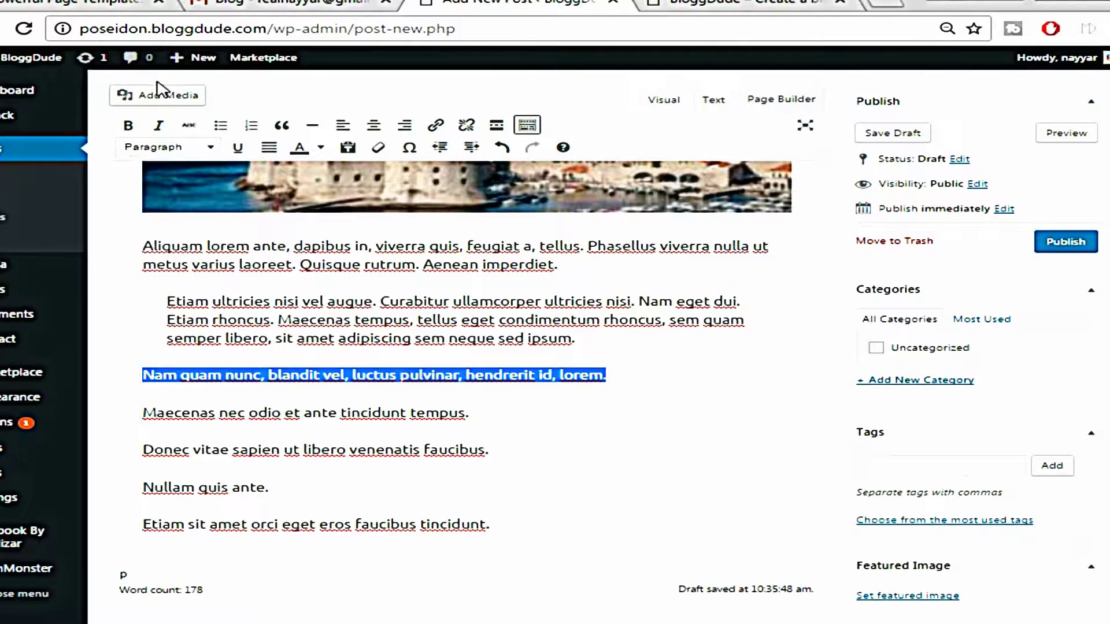
pyautogui.click(220, 126)
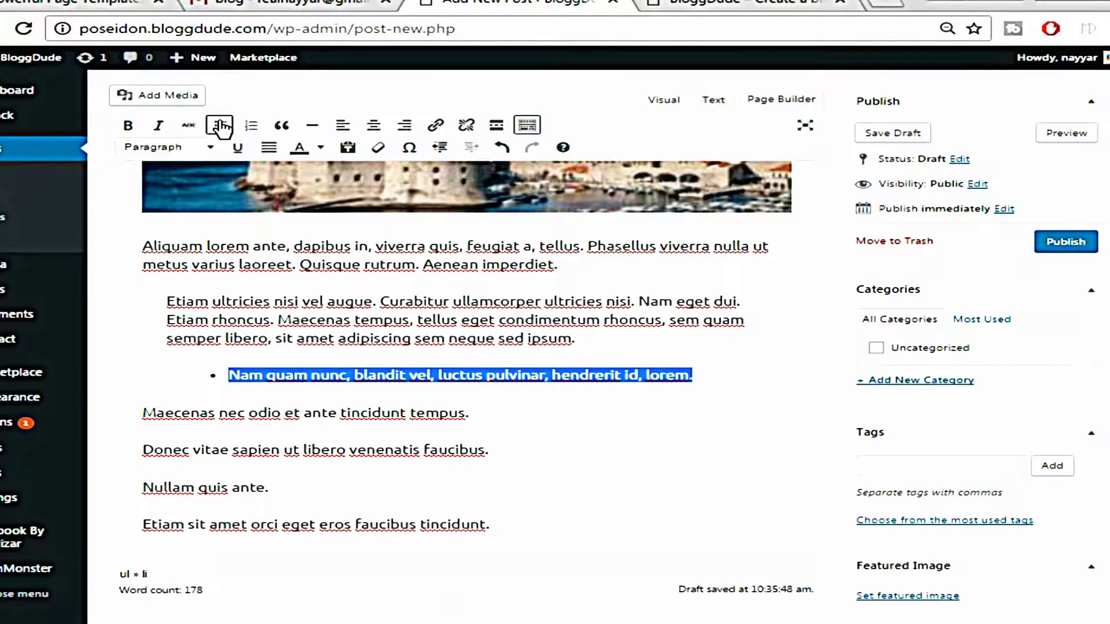
pyautogui.click(254, 126)
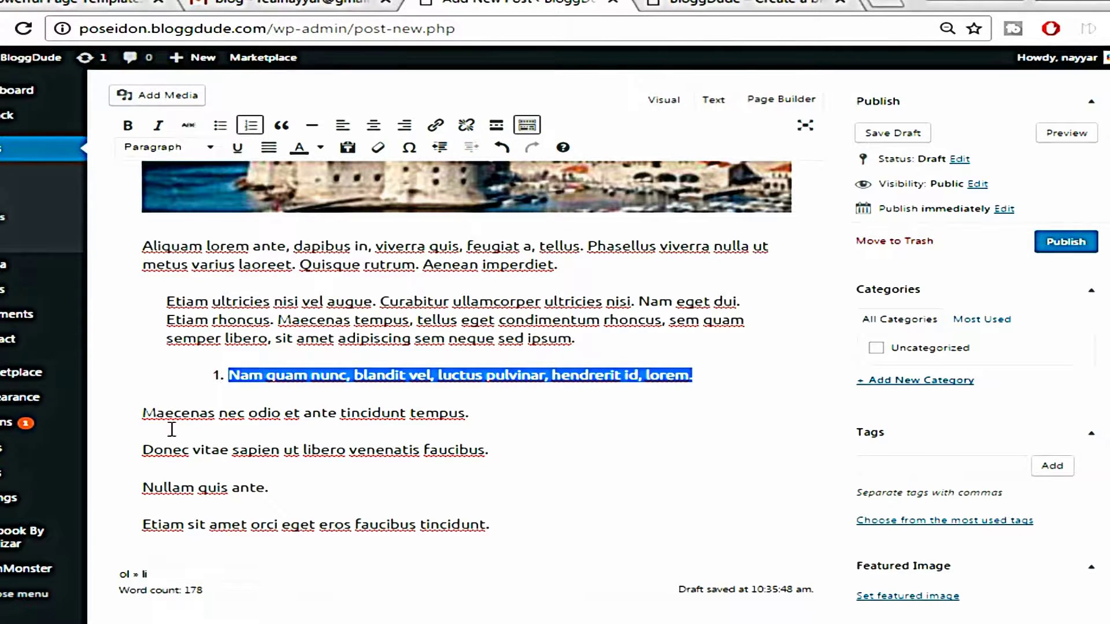
pyautogui.moveTo(142, 413); pyautogui.dragTo(469, 413)
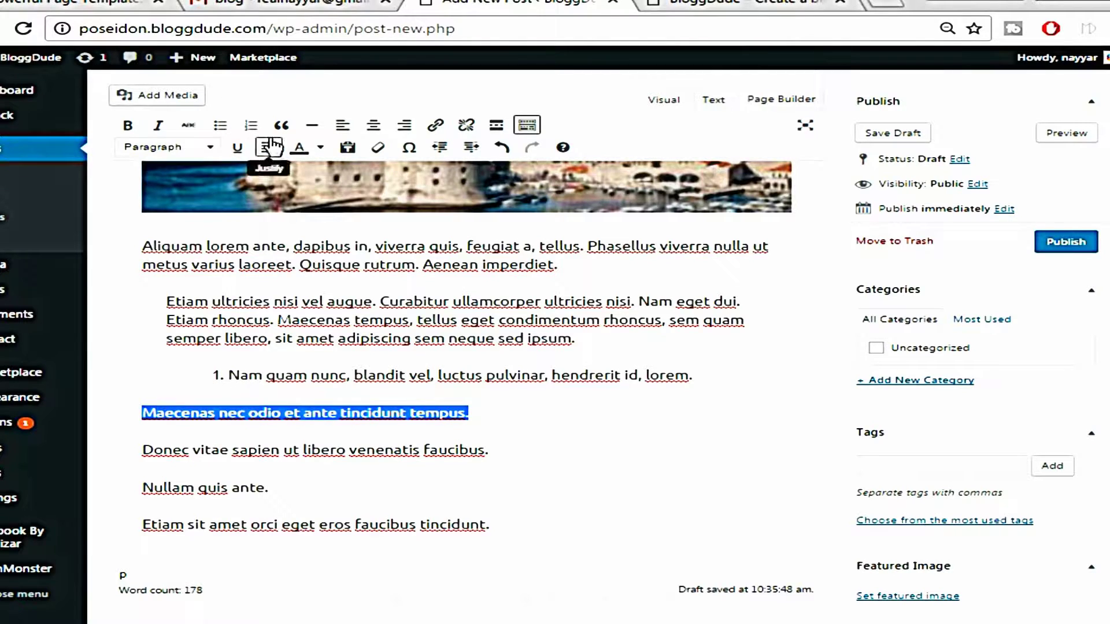
pyautogui.click(251, 125)
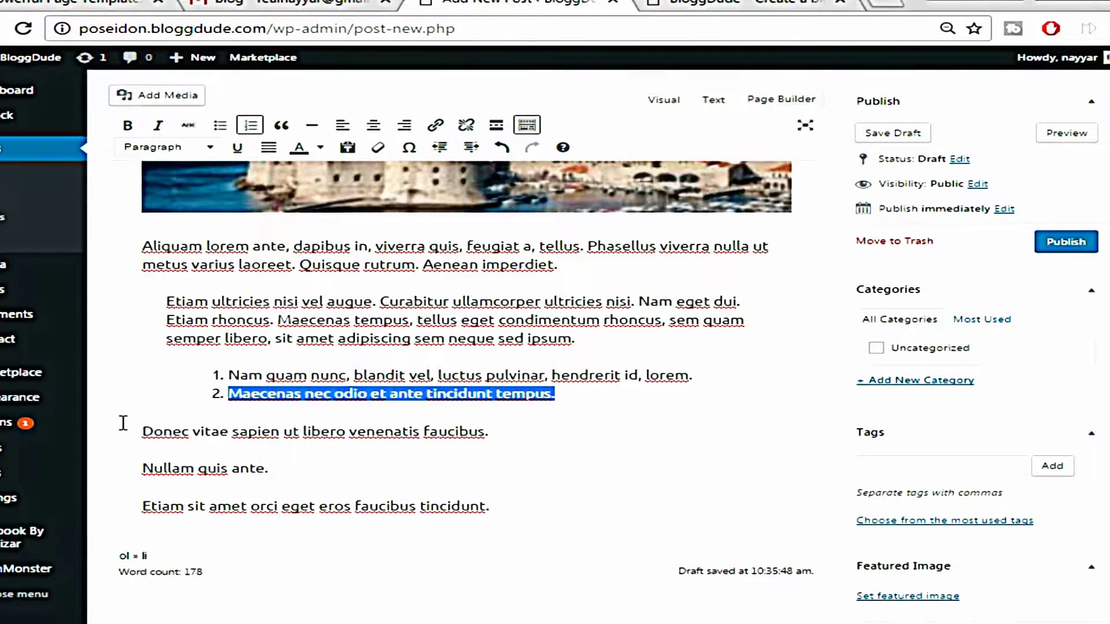
# Add 'Donec vitae sapien', 'Nullam quis ante' and 'Etiam sit amet' as items 3–5, then end the list
pyautogui.moveTo(142, 432); pyautogui.dragTo(521, 426)
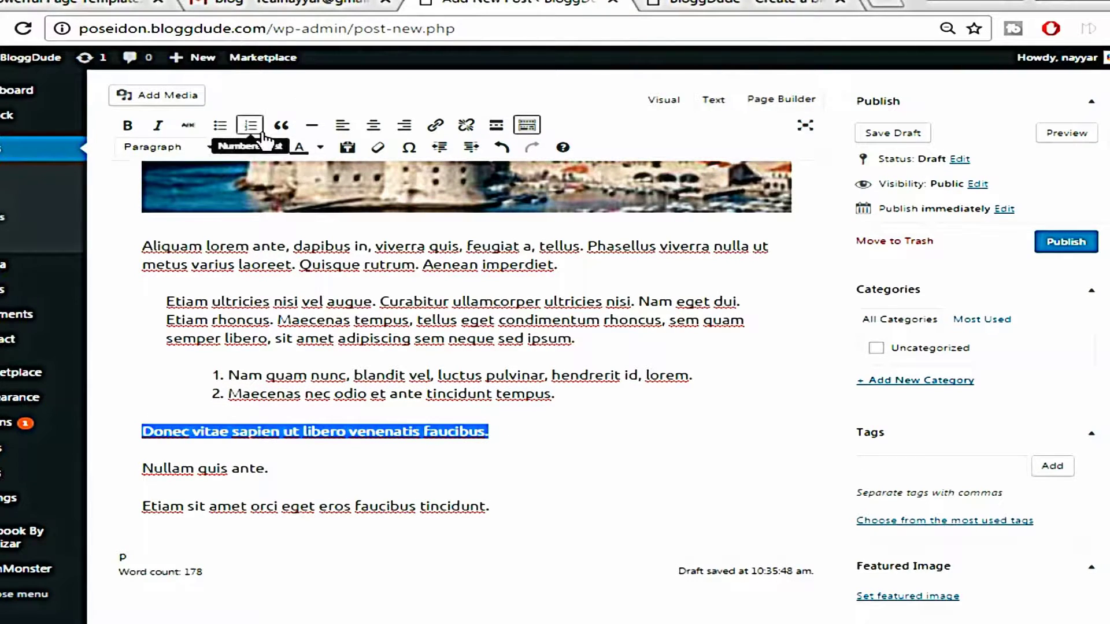
pyautogui.click(251, 125)
pyautogui.moveTo(145, 456); pyautogui.dragTo(263, 456)
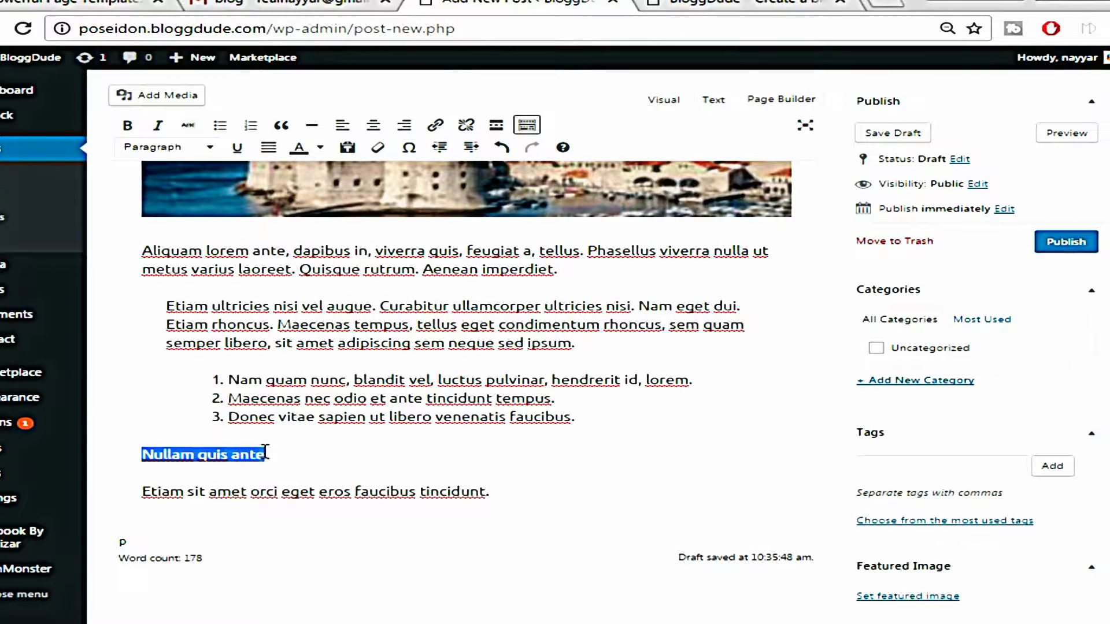
pyautogui.click(251, 125)
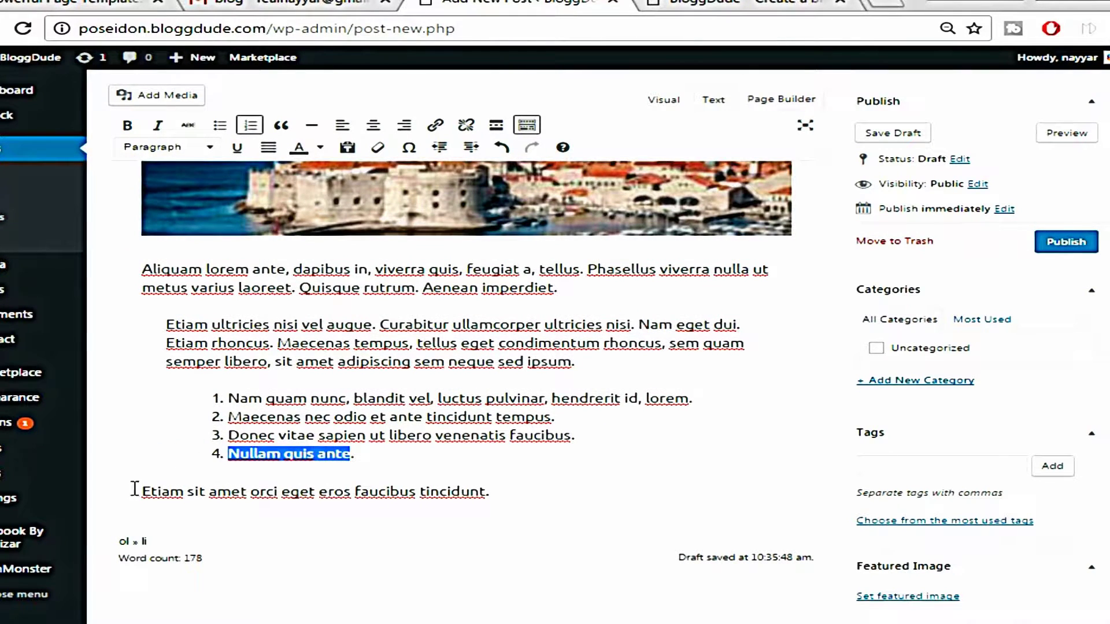
pyautogui.moveTo(135, 492); pyautogui.dragTo(521, 486)
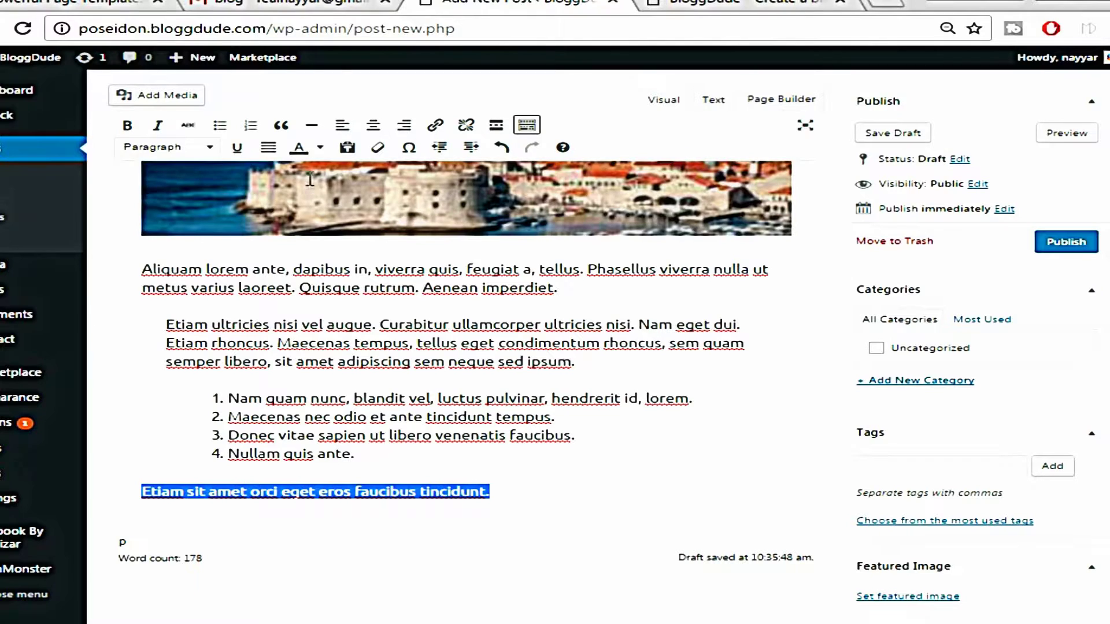
pyautogui.click(251, 126)
pyautogui.click(671, 473)
pyautogui.click(635, 493)
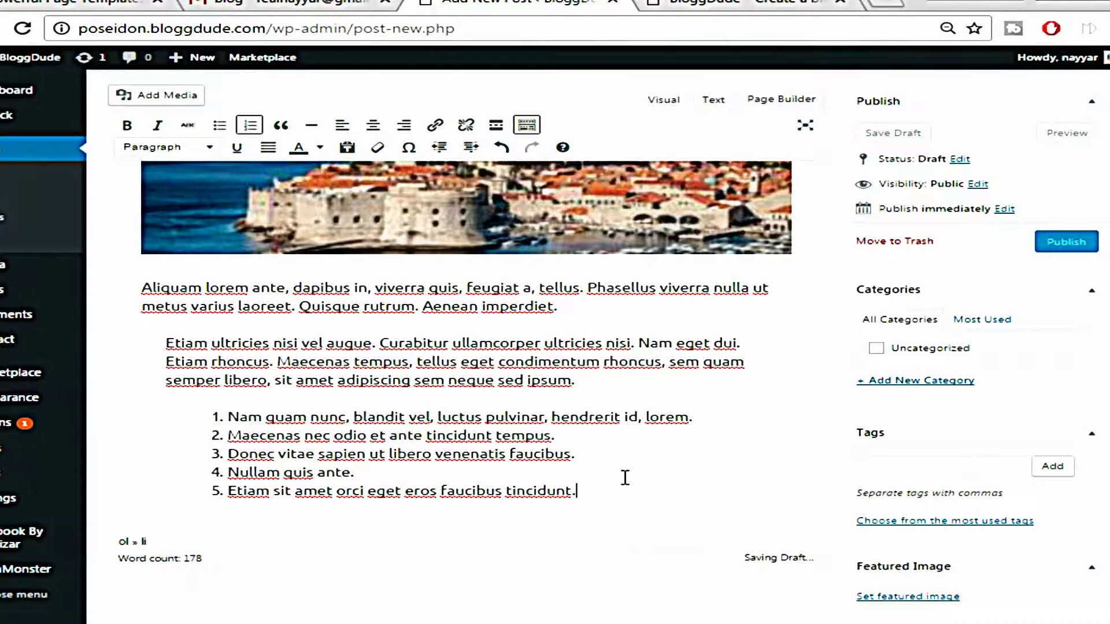
pyautogui.press('Return')
pyautogui.press('Return')
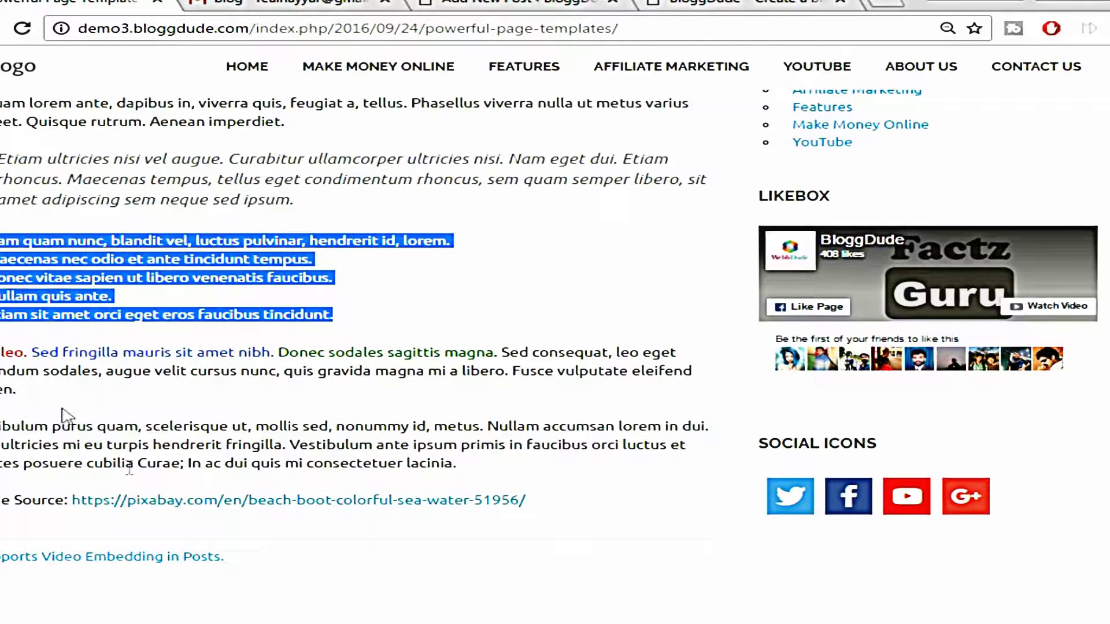
# Copy the Duis leo, Vestibulum and Image Source paragraphs from the demo and paste them below the list
pyautogui.moveTo(2, 352); pyautogui.dragTo(560, 489)
pyautogui.rightClick(409, 432)
pyautogui.click(473, 444)
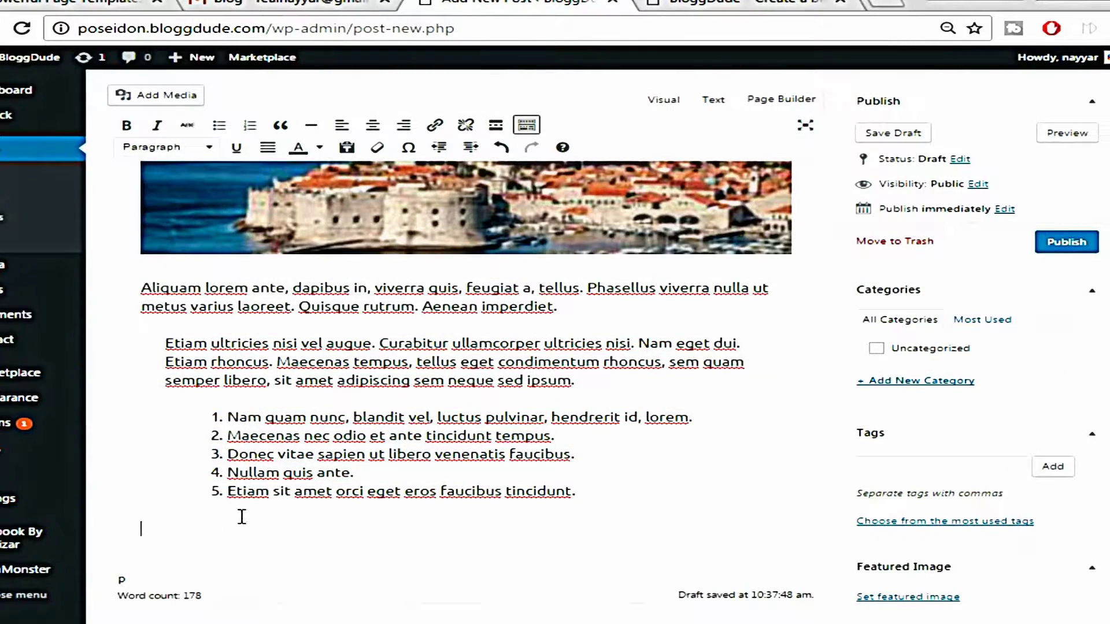
pyautogui.click(242, 517)
pyautogui.hotkey('ctrl', 'v')
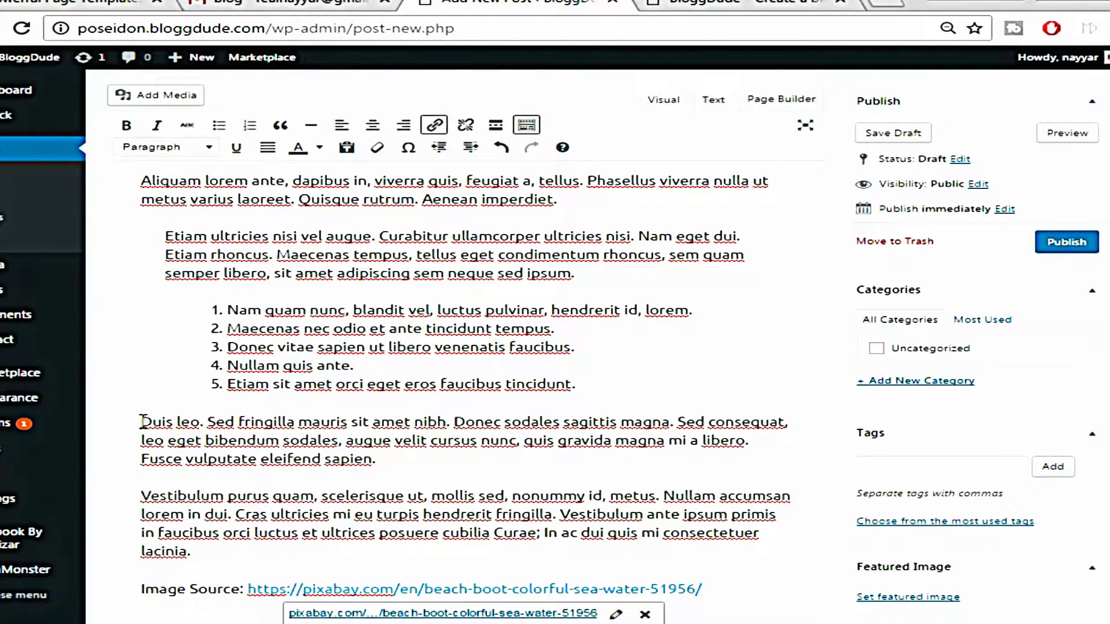
# Color the opening 'Duis leo' sentences red
pyautogui.moveTo(141, 422); pyautogui.dragTo(453, 419)
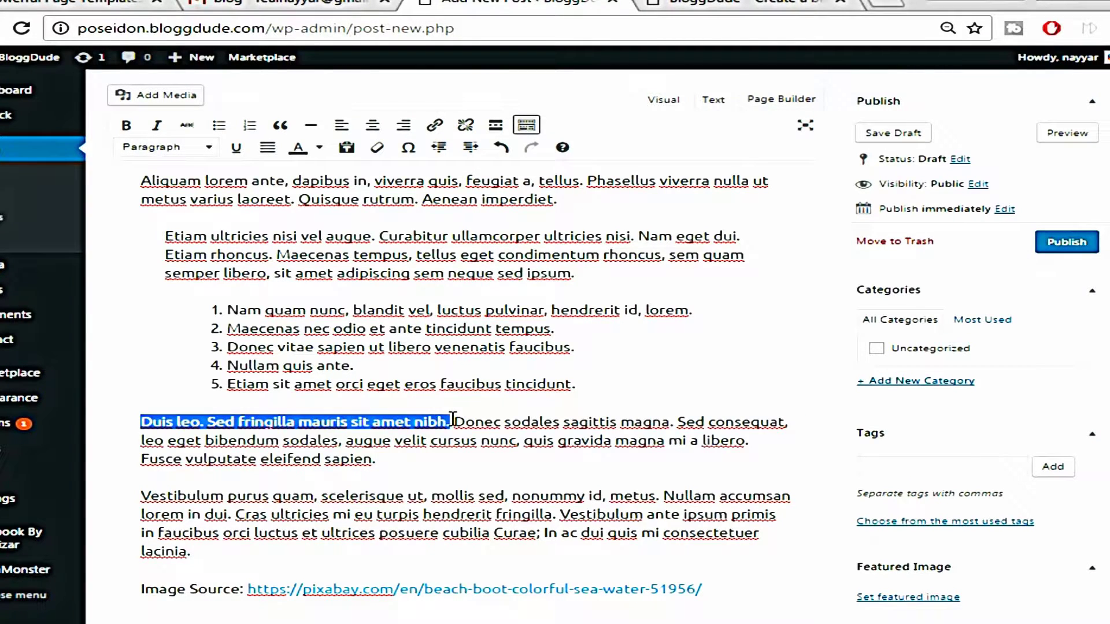
pyautogui.click(320, 148)
pyautogui.click(303, 207)
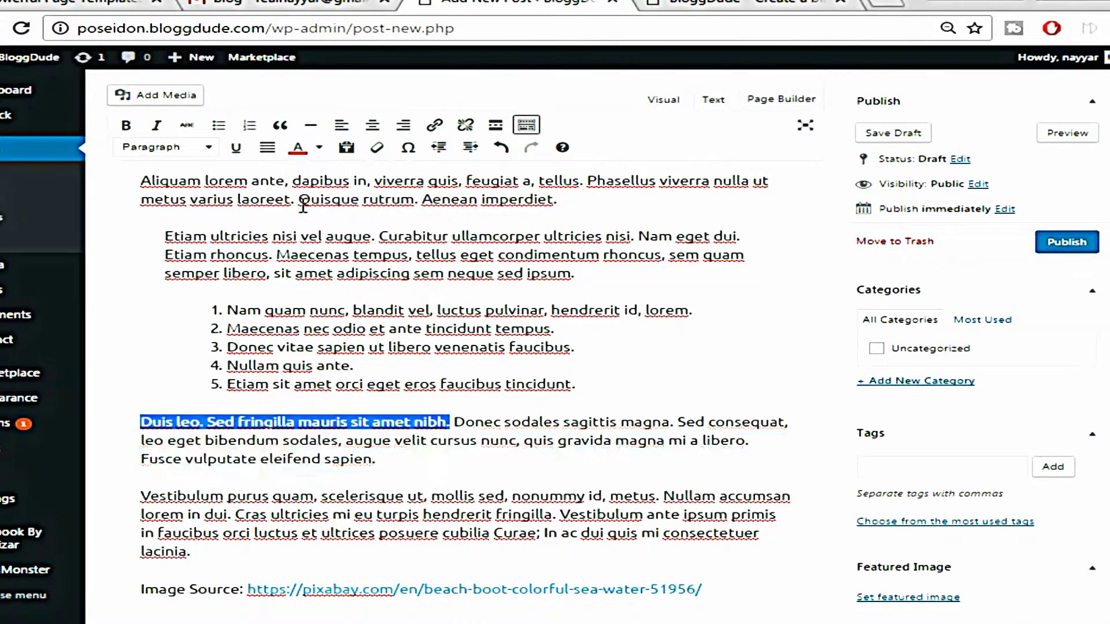
pyautogui.click(453, 441)
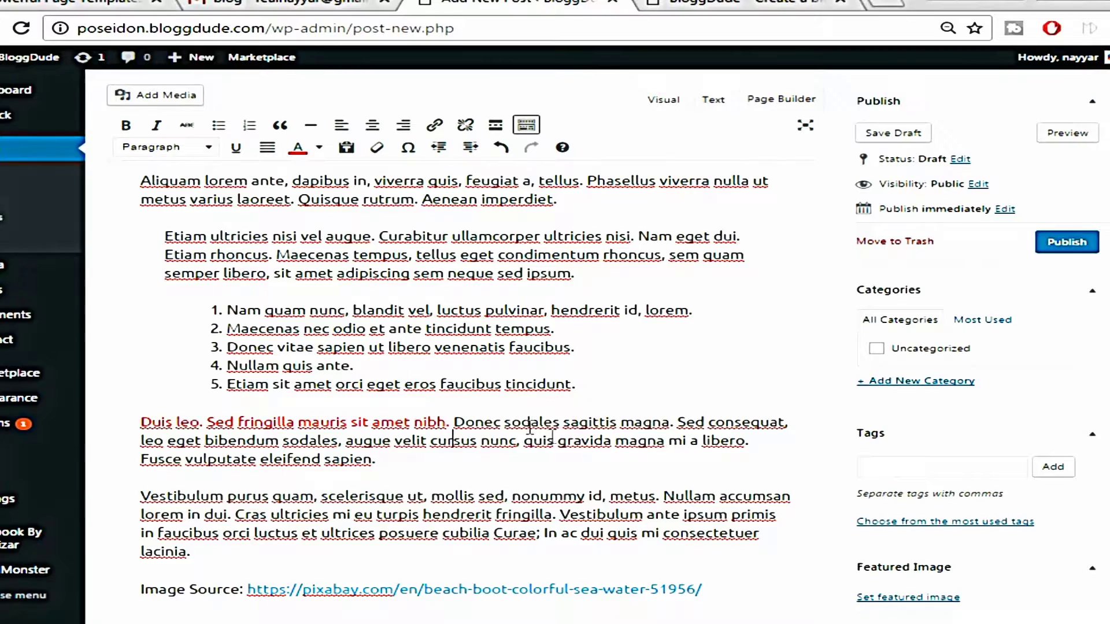
pyautogui.scroll(-2, 610, 503)
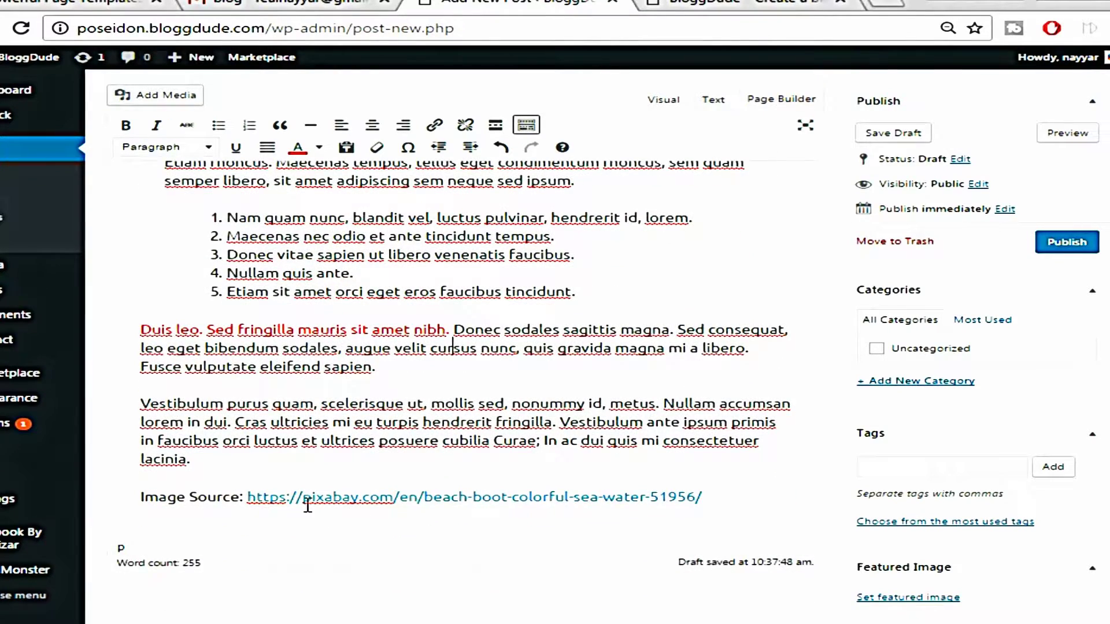
pyautogui.click(357, 498)
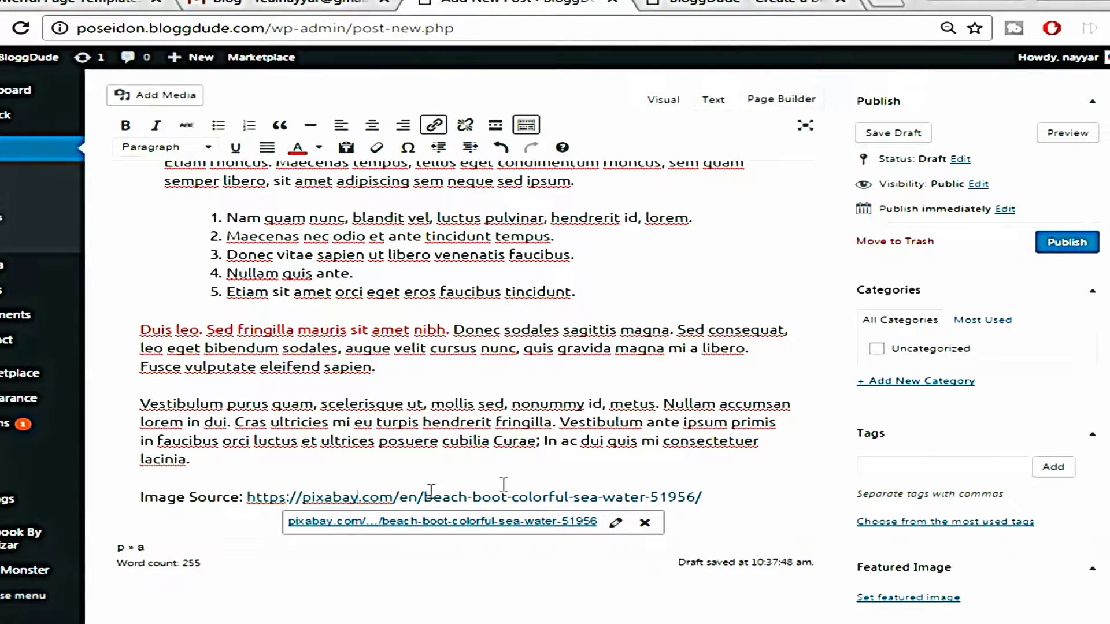
# Remove the link from the image source URL so it becomes plain text
pyautogui.click(720, 445)
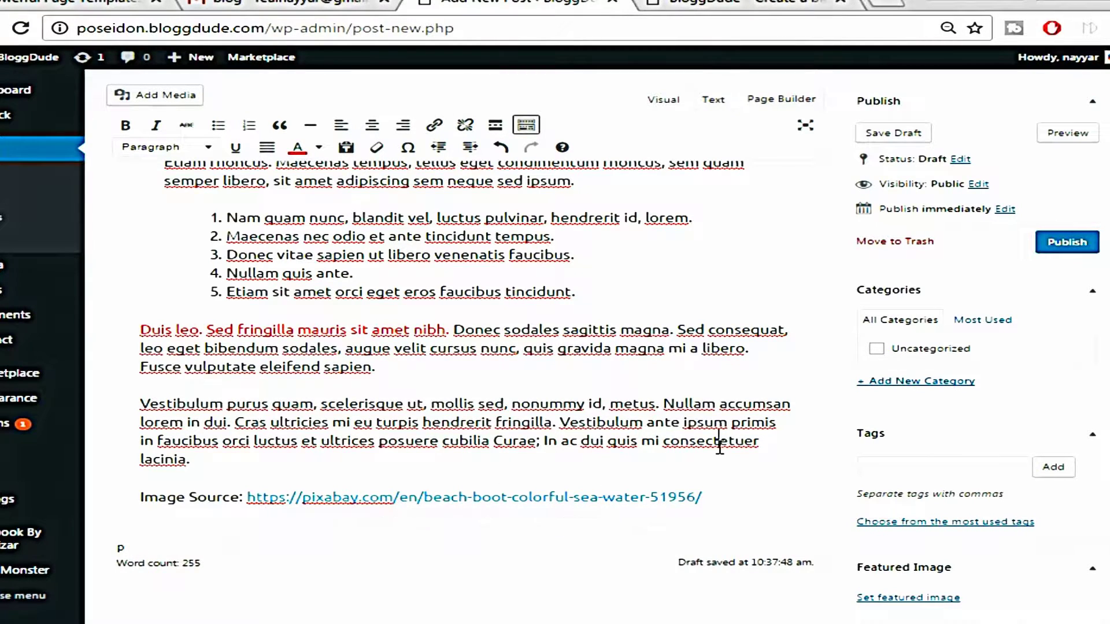
pyautogui.click(602, 499)
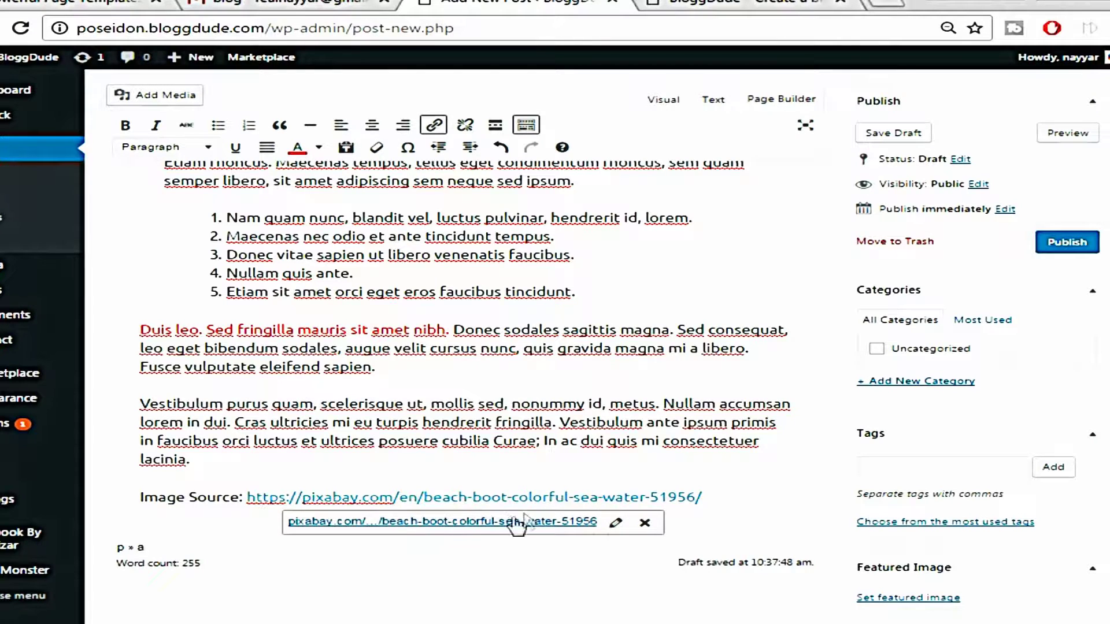
pyautogui.click(644, 524)
pyautogui.moveTo(716, 495); pyautogui.dragTo(252, 501)
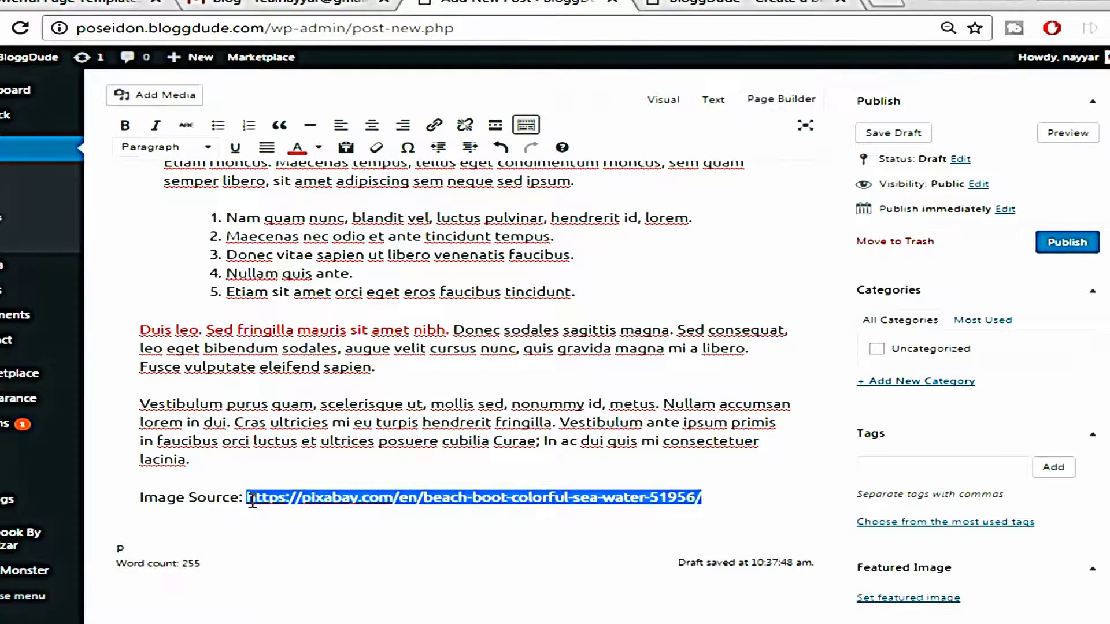
pyautogui.click(446, 463)
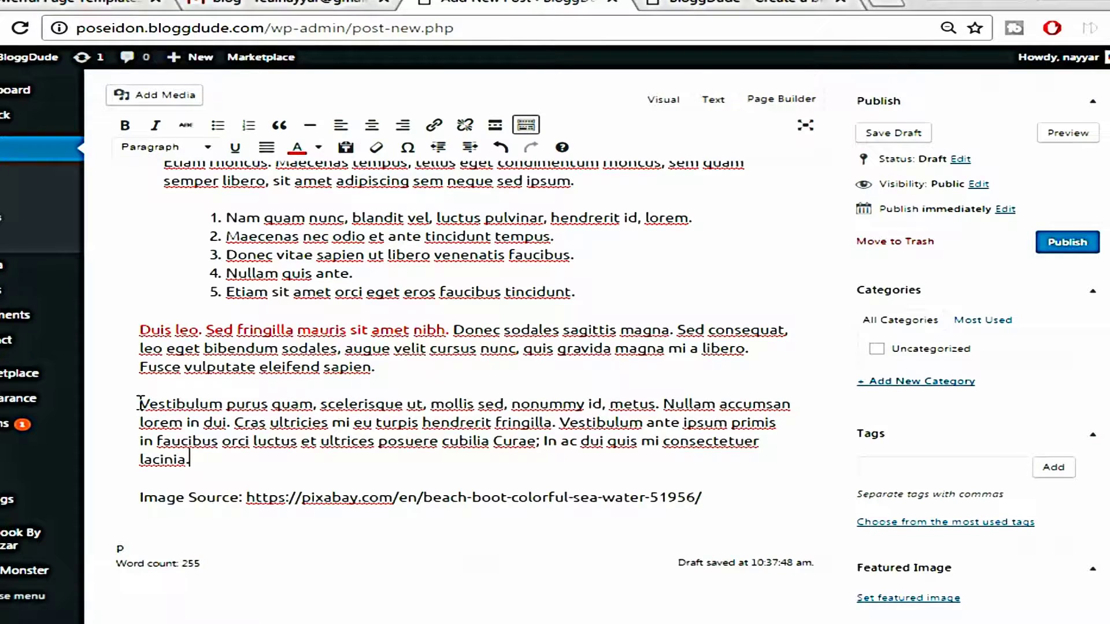
# Select the word 'Vestibulum' at the start of the last paragraph
pyautogui.moveTo(144, 402); pyautogui.dragTo(222, 407)
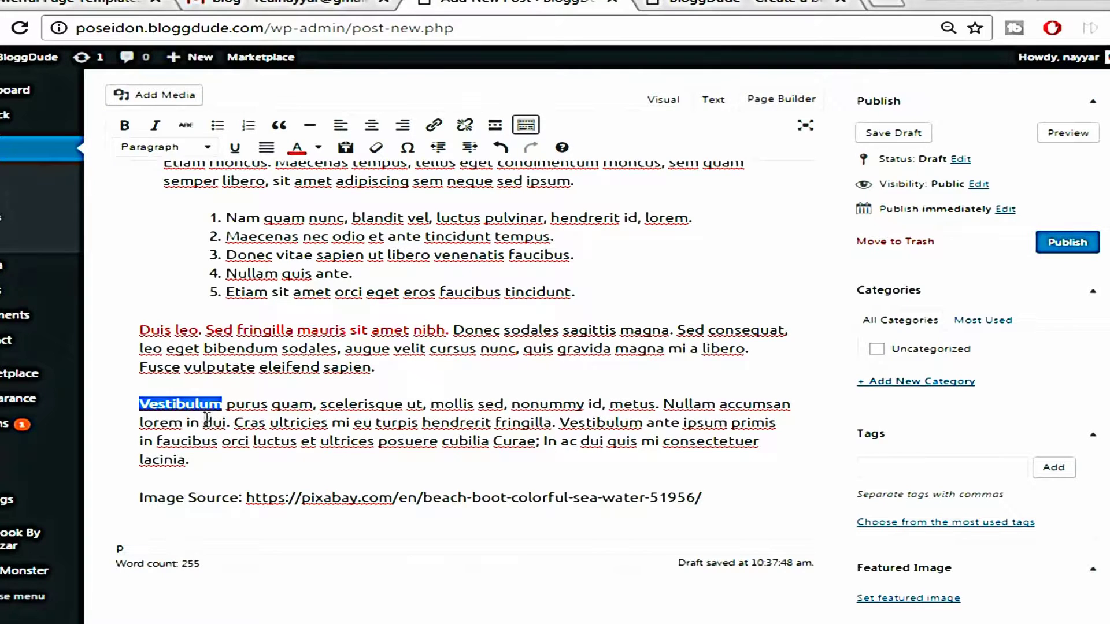
pyautogui.click(253, 404)
pyautogui.moveTo(144, 405); pyautogui.dragTo(223, 405)
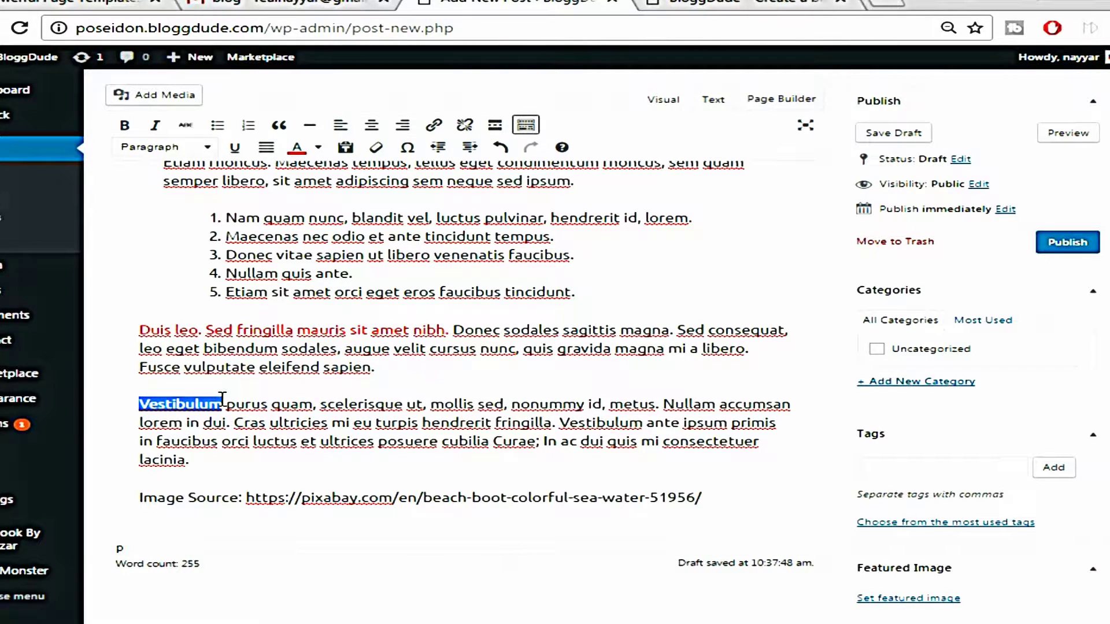
# Link the word 'Vestibulum' to bloggdude.com
pyautogui.click(433, 126)
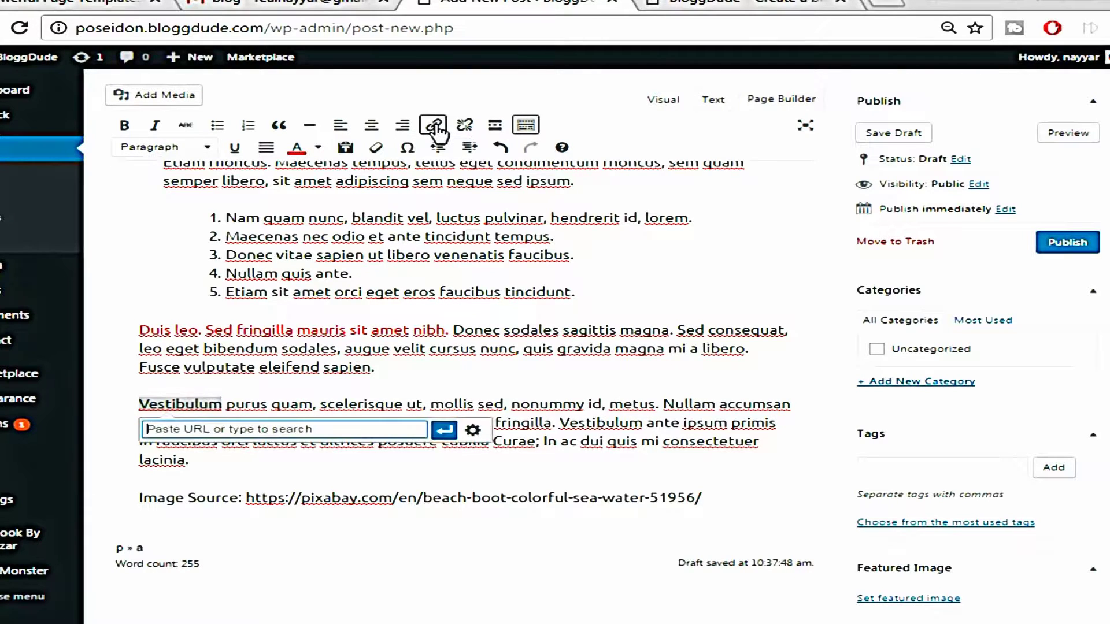
pyautogui.write('bloggdude.com')
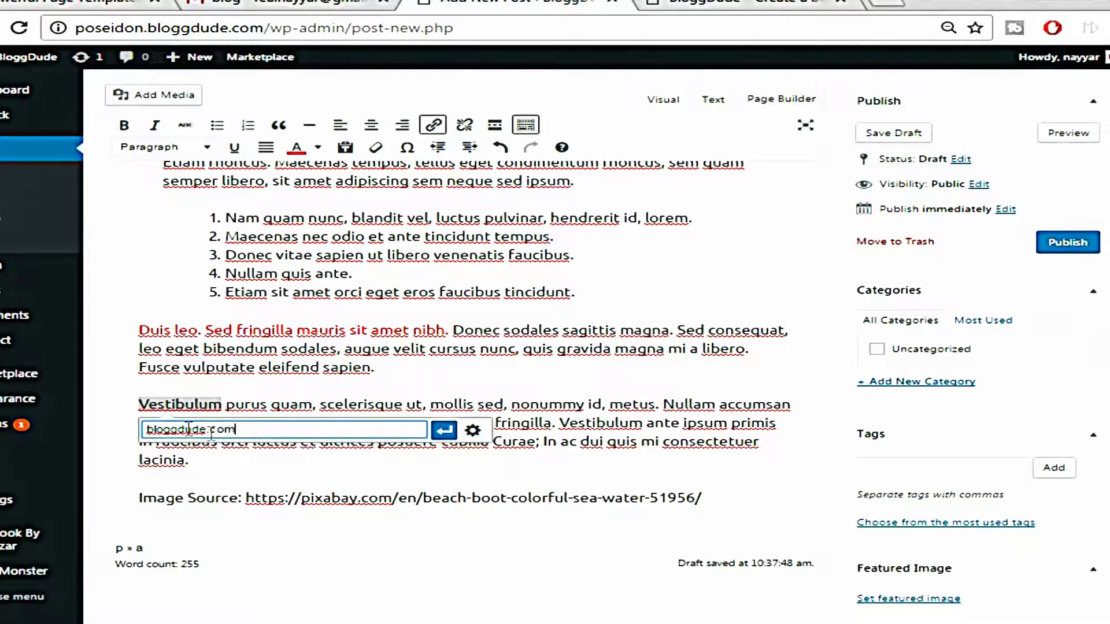
pyautogui.click(444, 430)
pyautogui.click(416, 484)
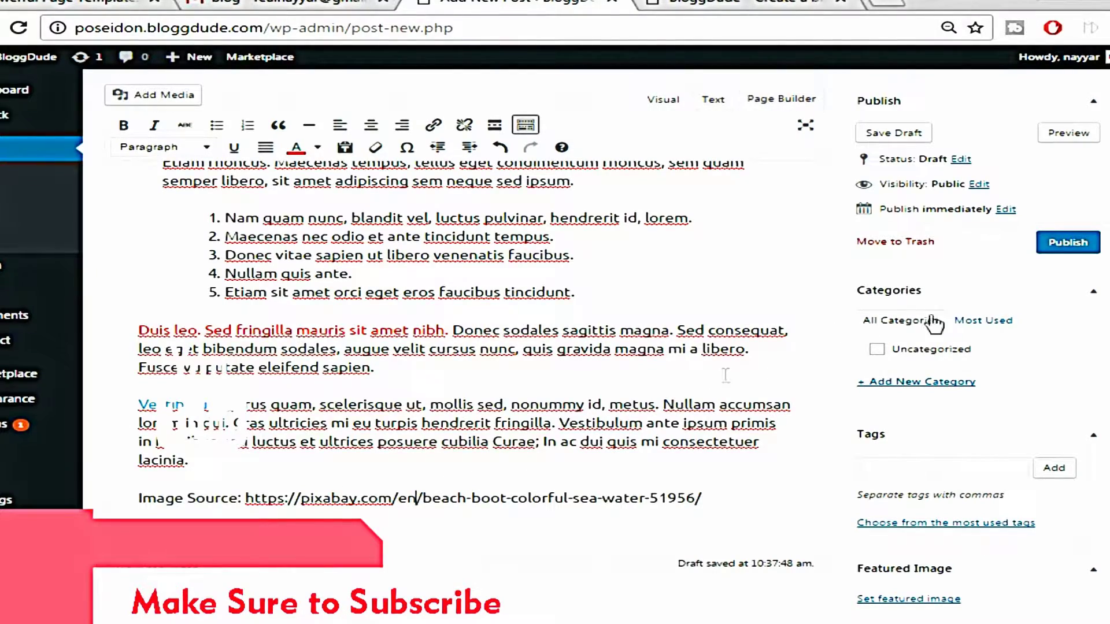
pyautogui.scroll(10, 415, 331)
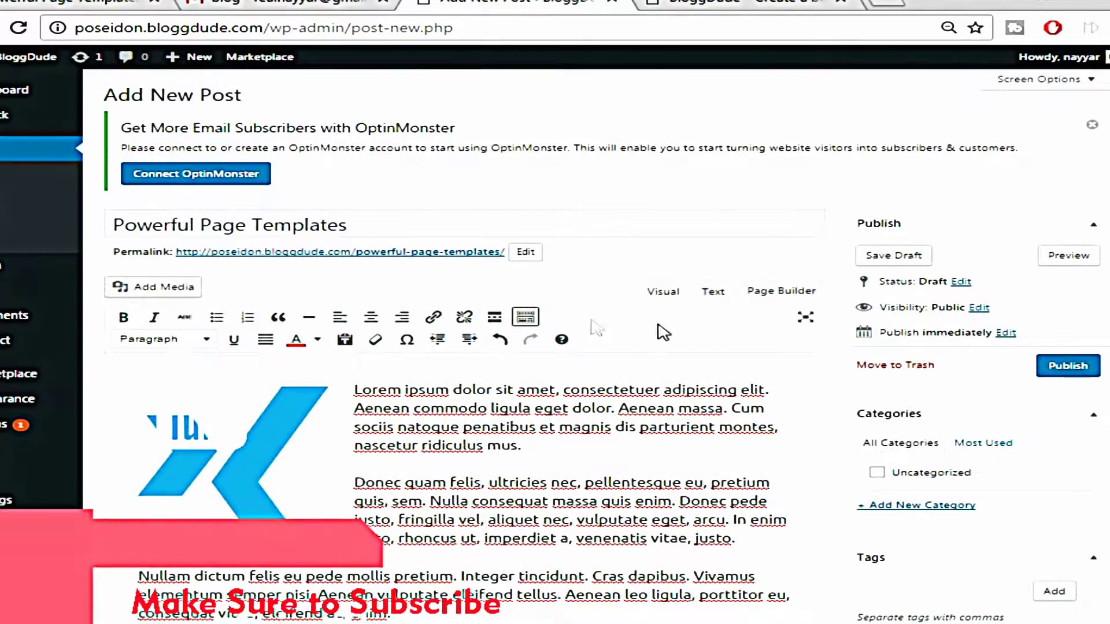
pyautogui.scroll(-10, 351, 465)
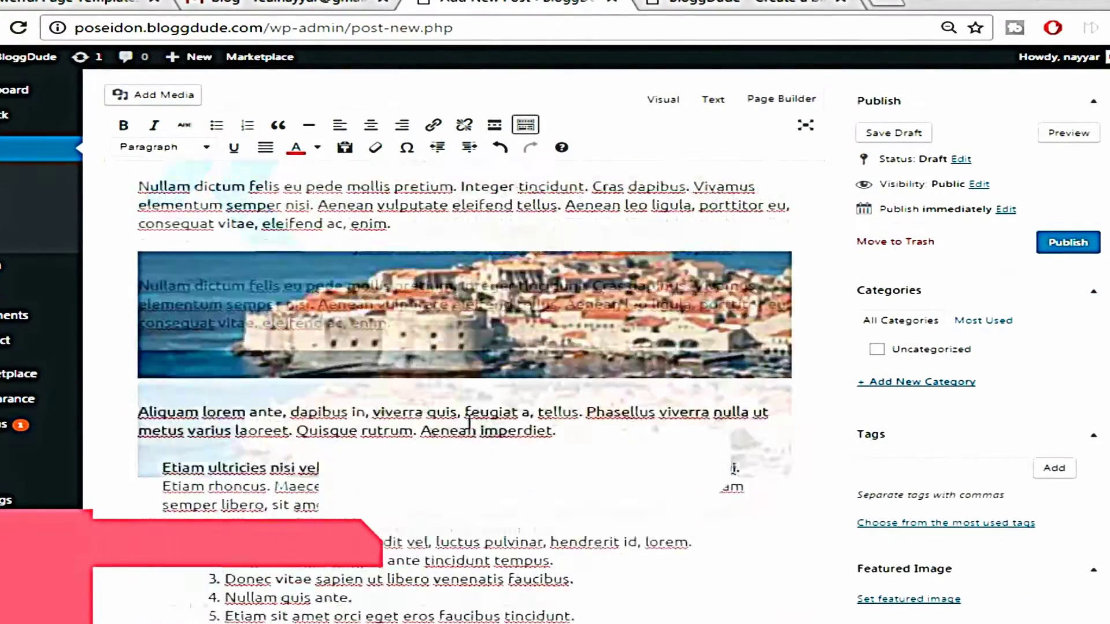
pyautogui.scroll(-1, 464, 393)
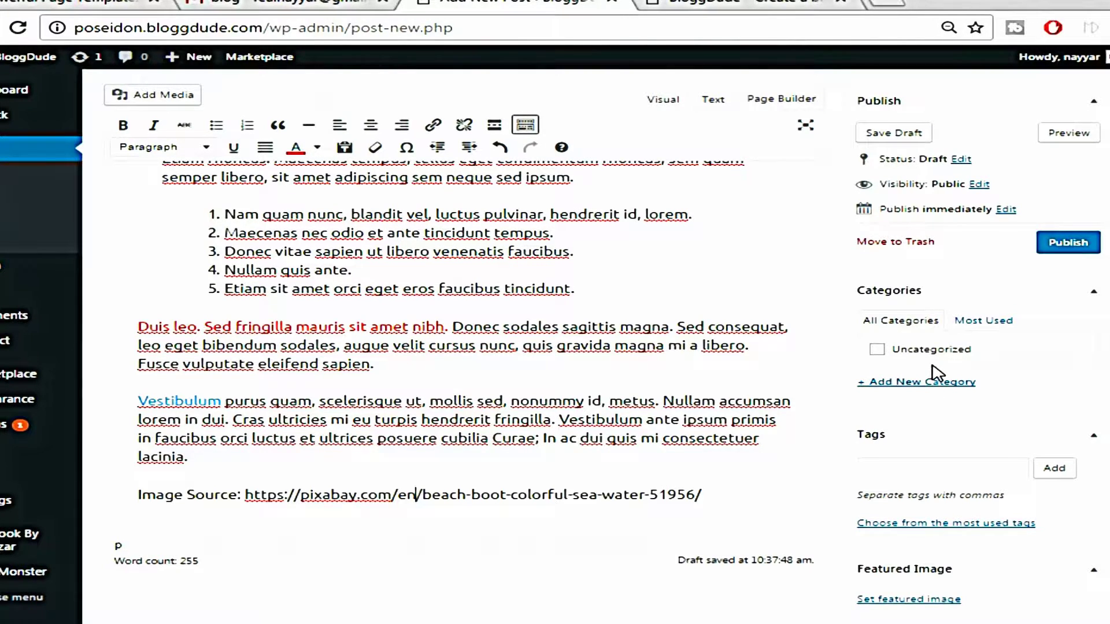
# Add a new 'Make Money Online' category and tick it for the post
pyautogui.click(905, 385)
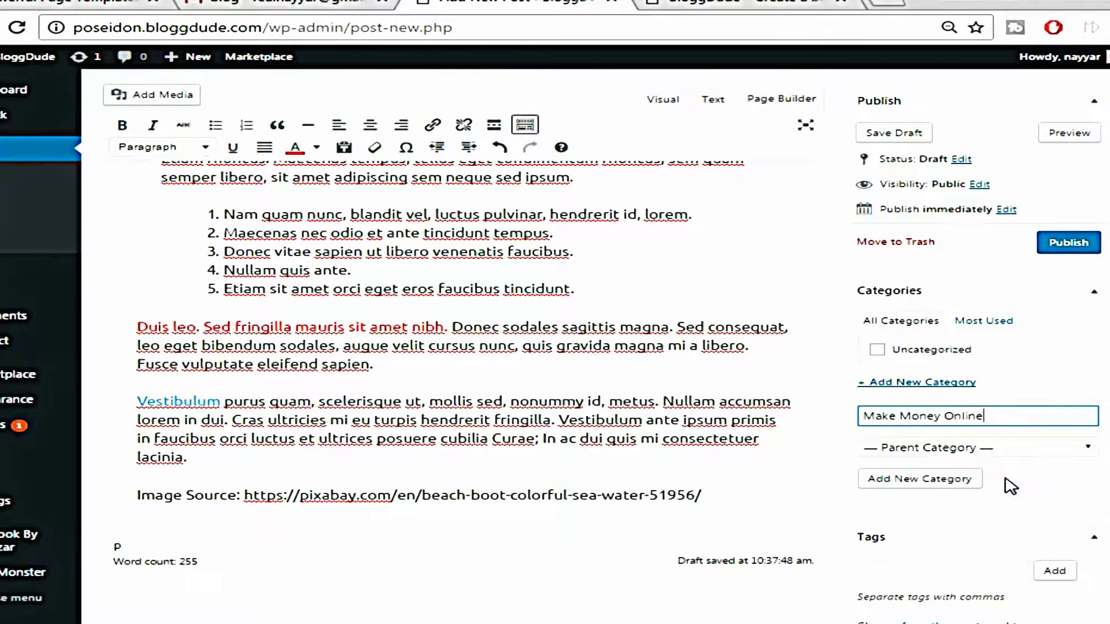
pyautogui.press('Return')
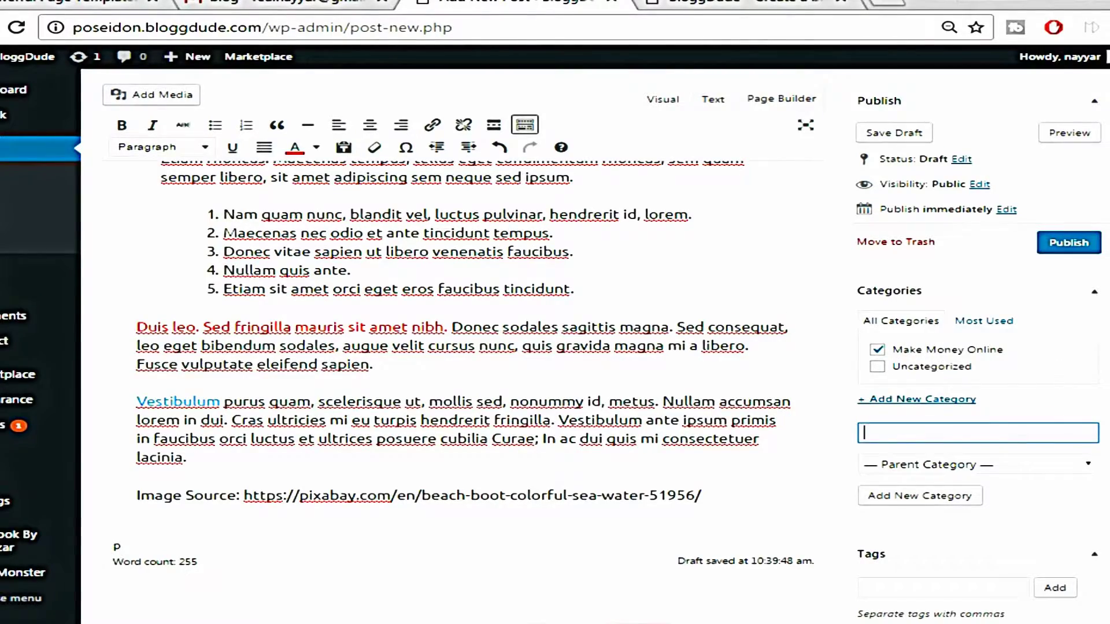
pyautogui.scroll(-2, 1020, 505)
pyautogui.scroll(-3, 1020, 505)
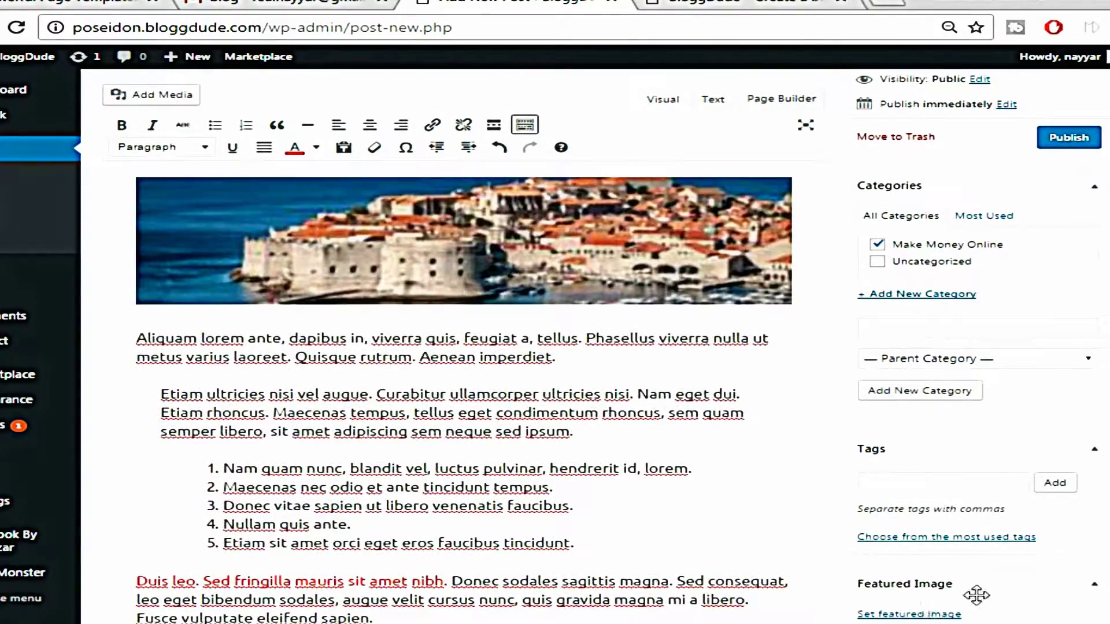
# Upload the w2 island photo from Images and set it as the post's featured image
pyautogui.click(912, 616)
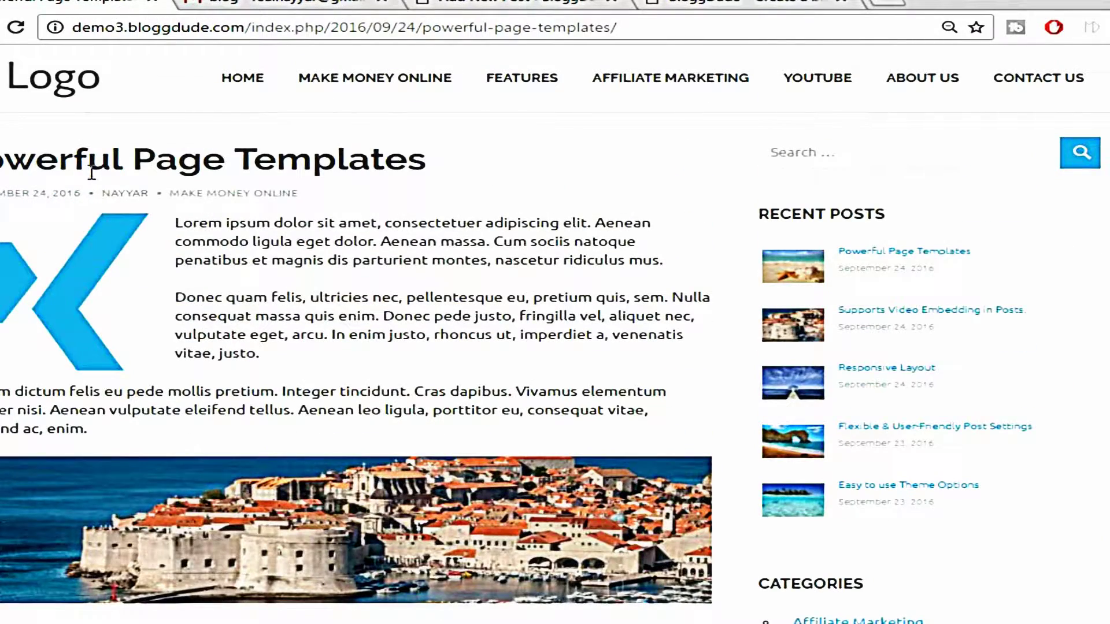
pyautogui.click(28, 88)
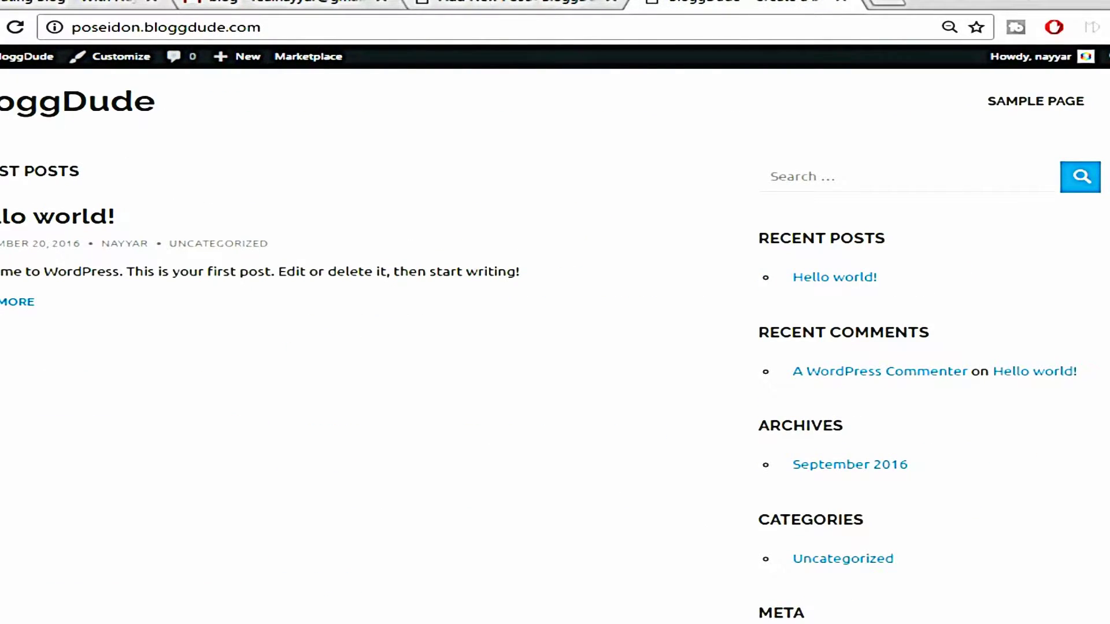
pyautogui.click(470, 7)
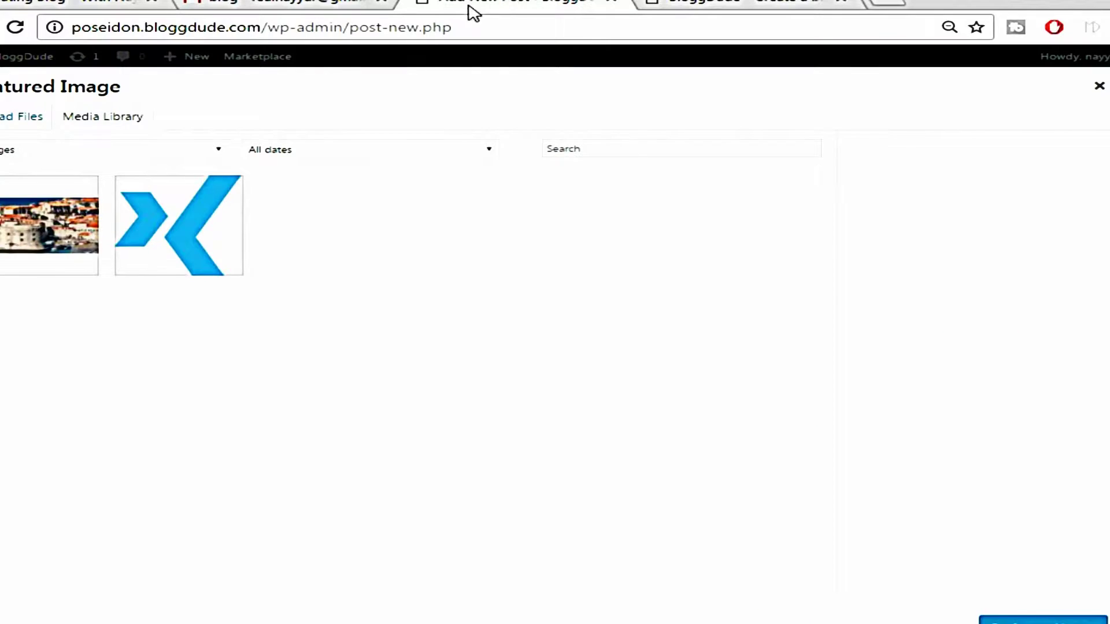
pyautogui.click(10, 117)
pyautogui.click(564, 351)
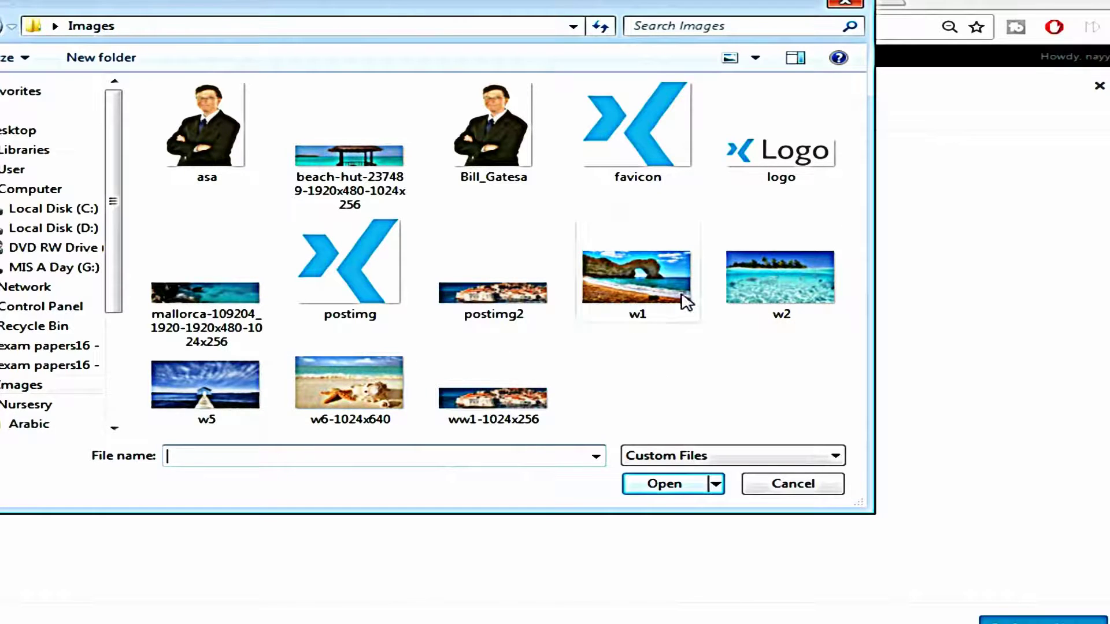
pyautogui.click(797, 282)
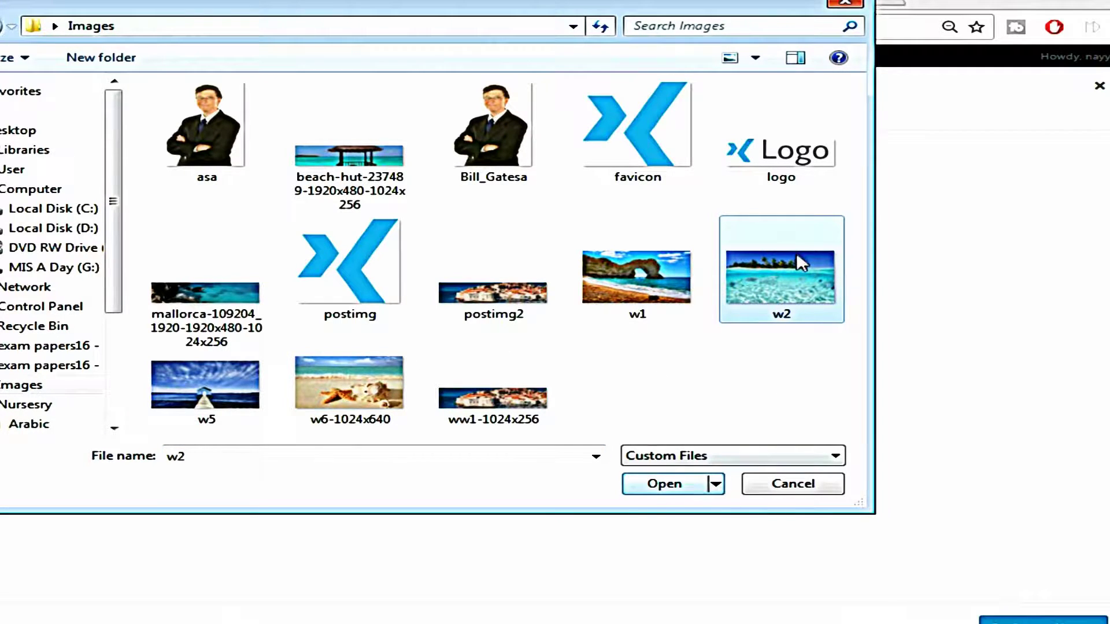
pyautogui.click(665, 484)
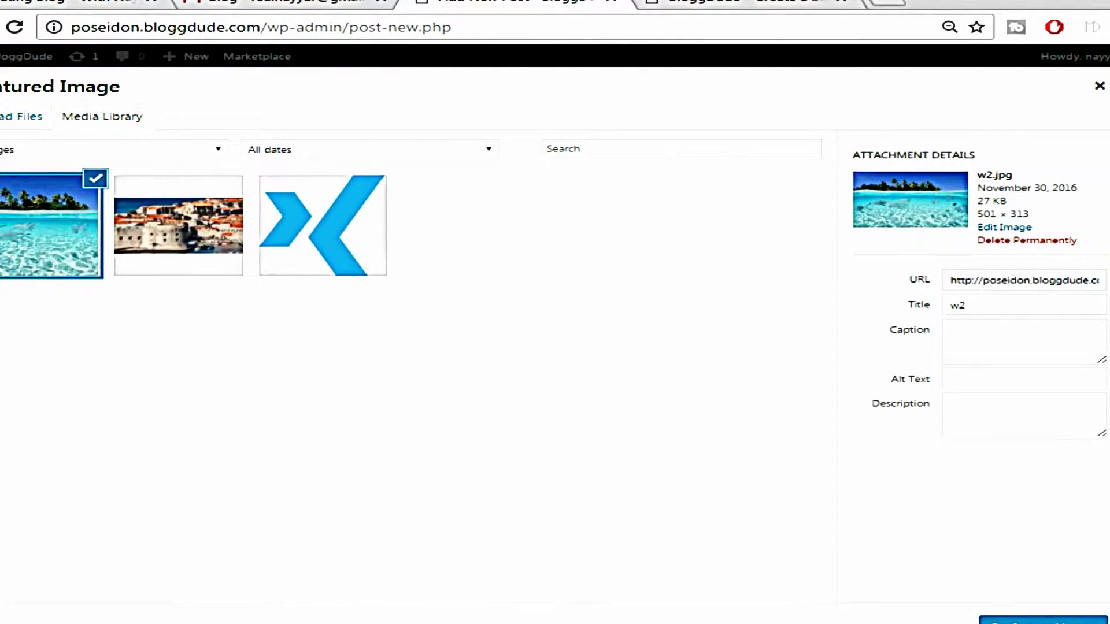
pyautogui.click(1044, 621)
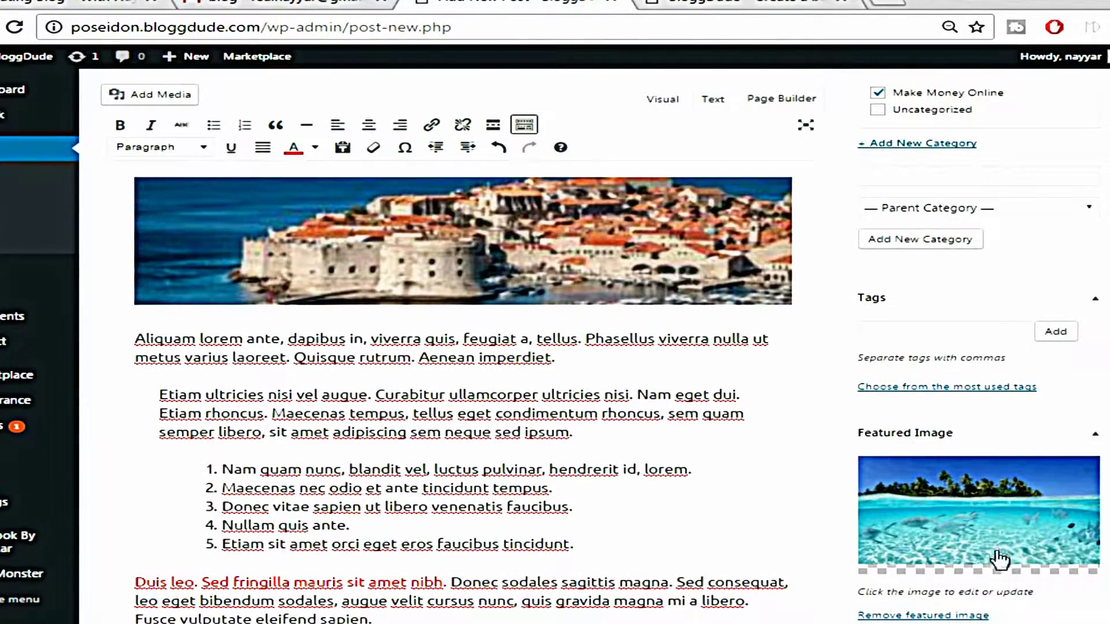
pyautogui.scroll(10, 995, 556)
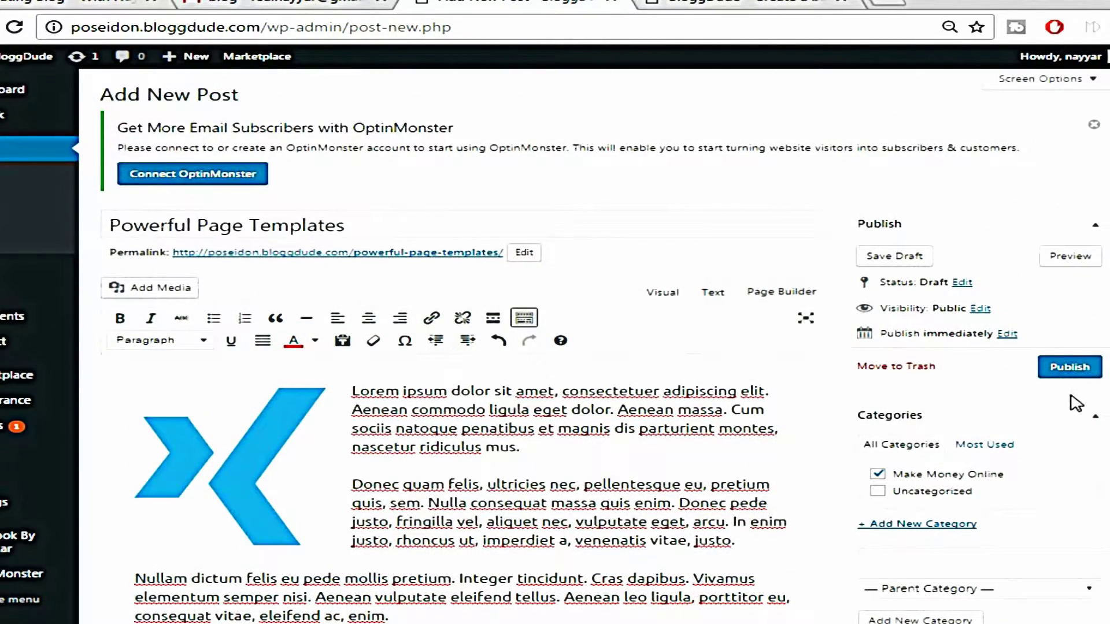
# Publish the Powerful Page Templates post and view it in a new tab
pyautogui.click(1079, 373)
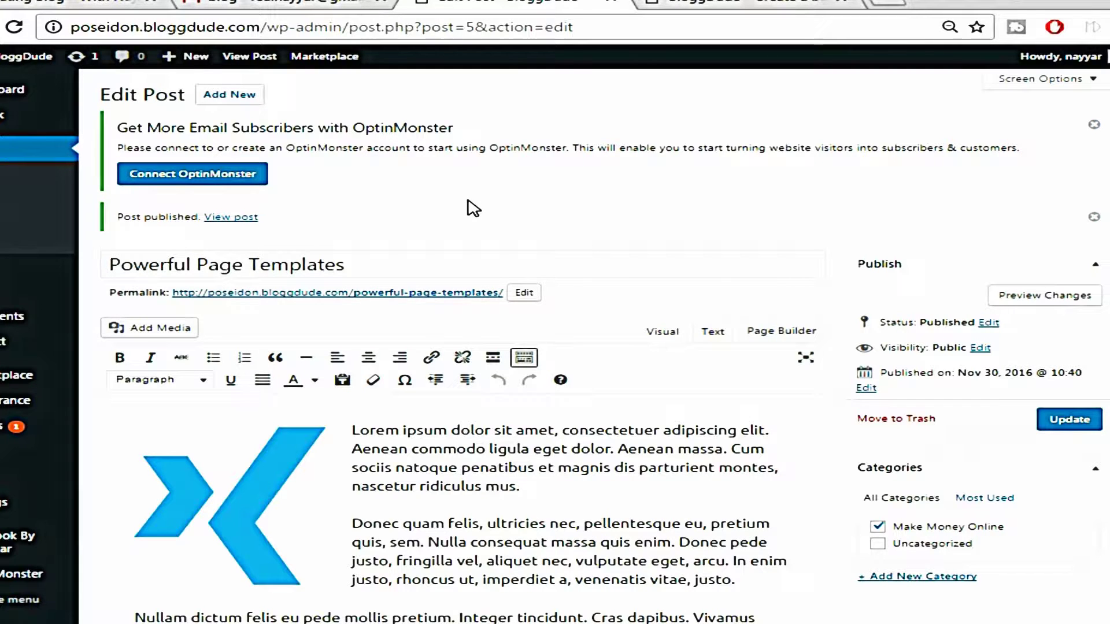
pyautogui.rightClick(231, 222)
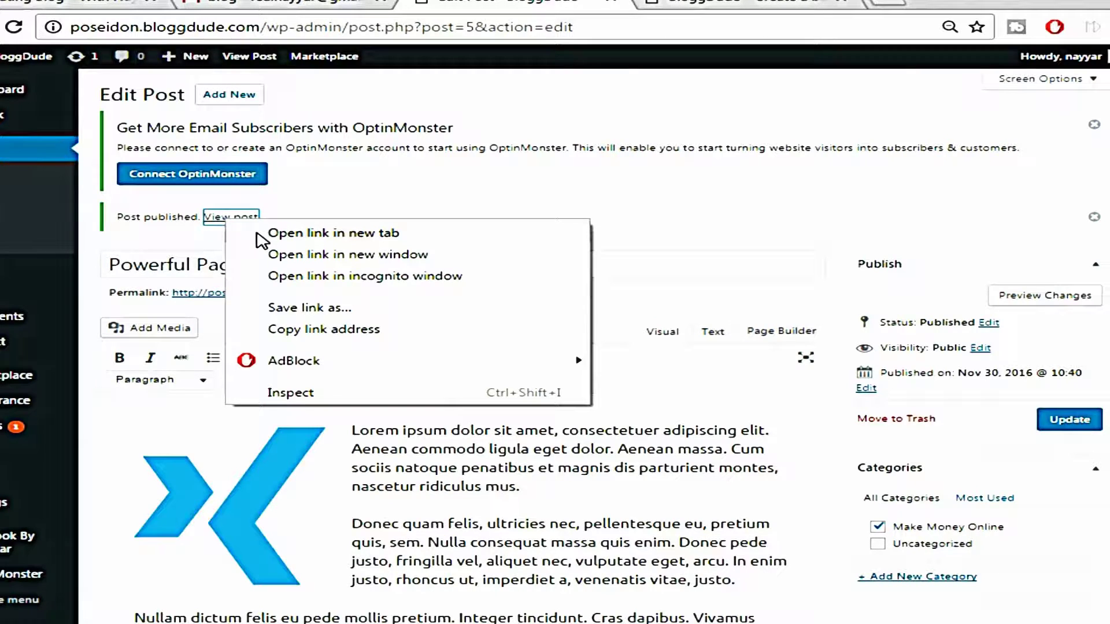
pyautogui.click(300, 233)
pyautogui.click(607, 4)
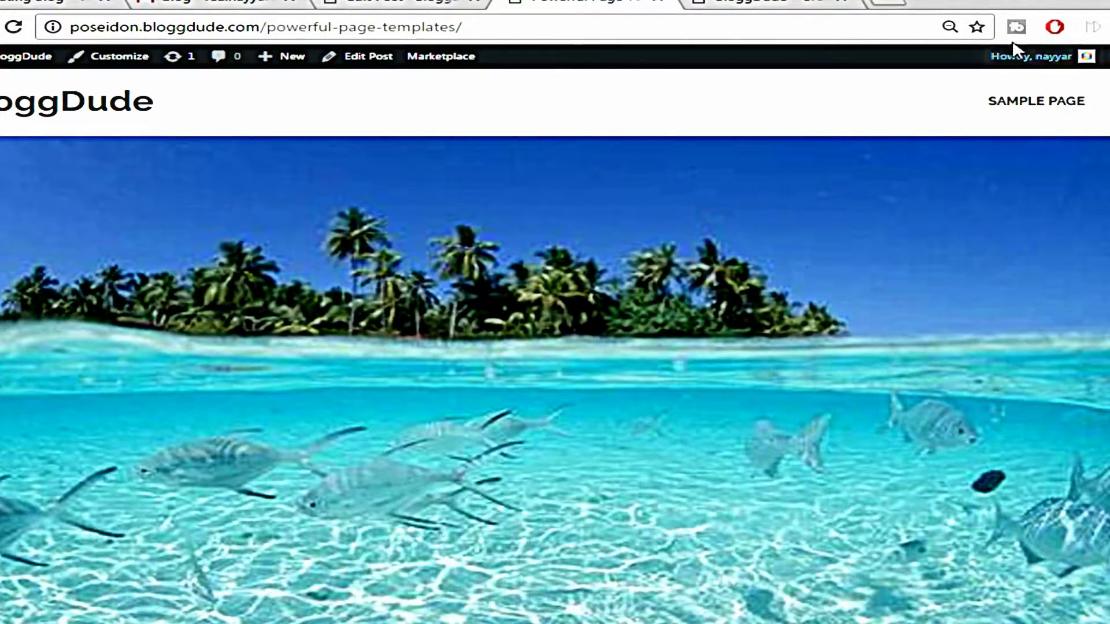
# Check the Vestibulum link by opening bloggdude.com in a new tab, then close it
pyautogui.scroll(-10, 883, 383)
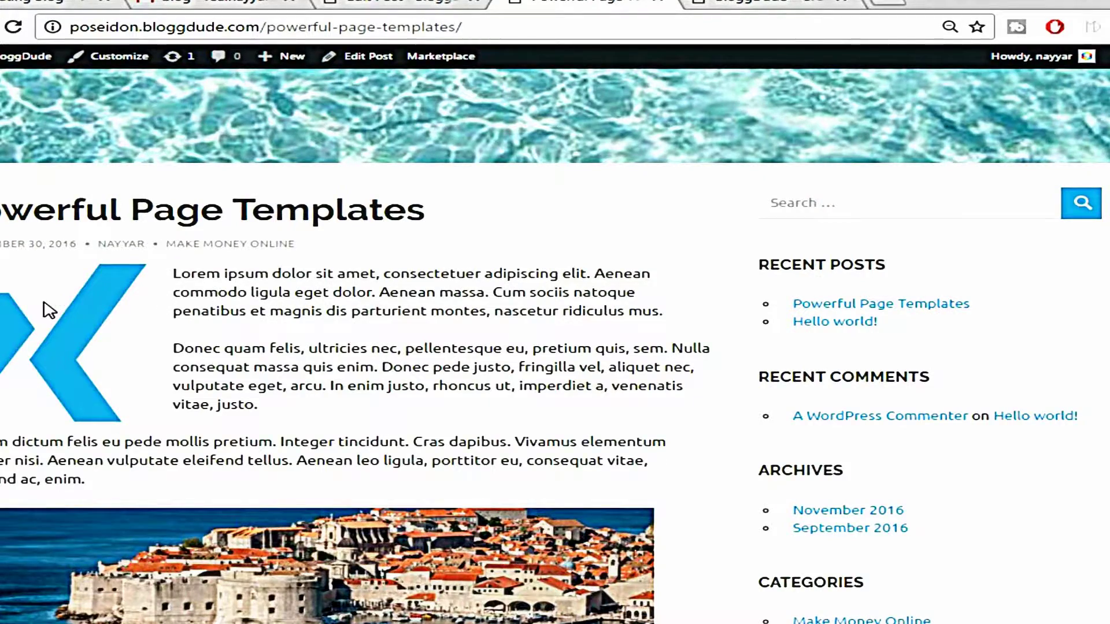
pyautogui.scroll(-3, 112, 330)
pyautogui.scroll(-3, 62, 429)
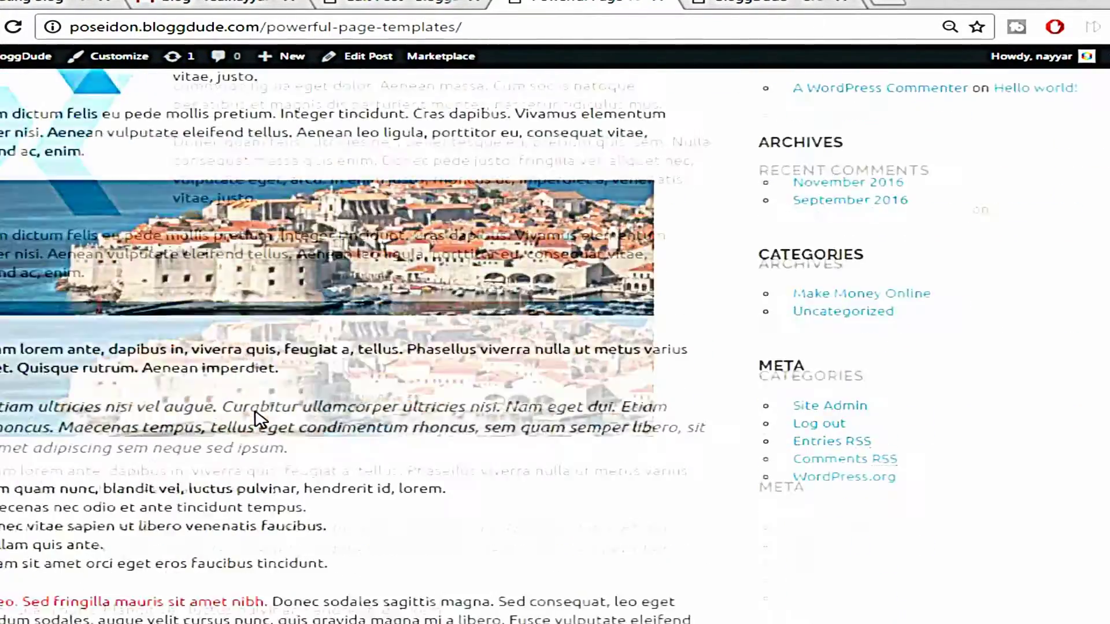
pyautogui.scroll(-2, 565, 442)
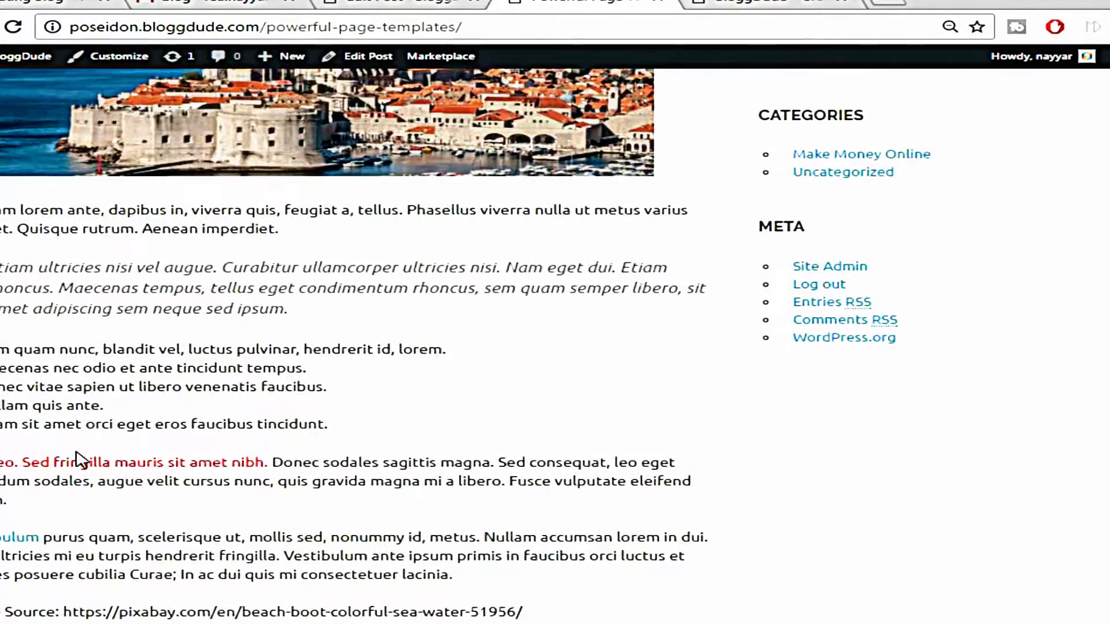
pyautogui.scroll(-3, 274, 460)
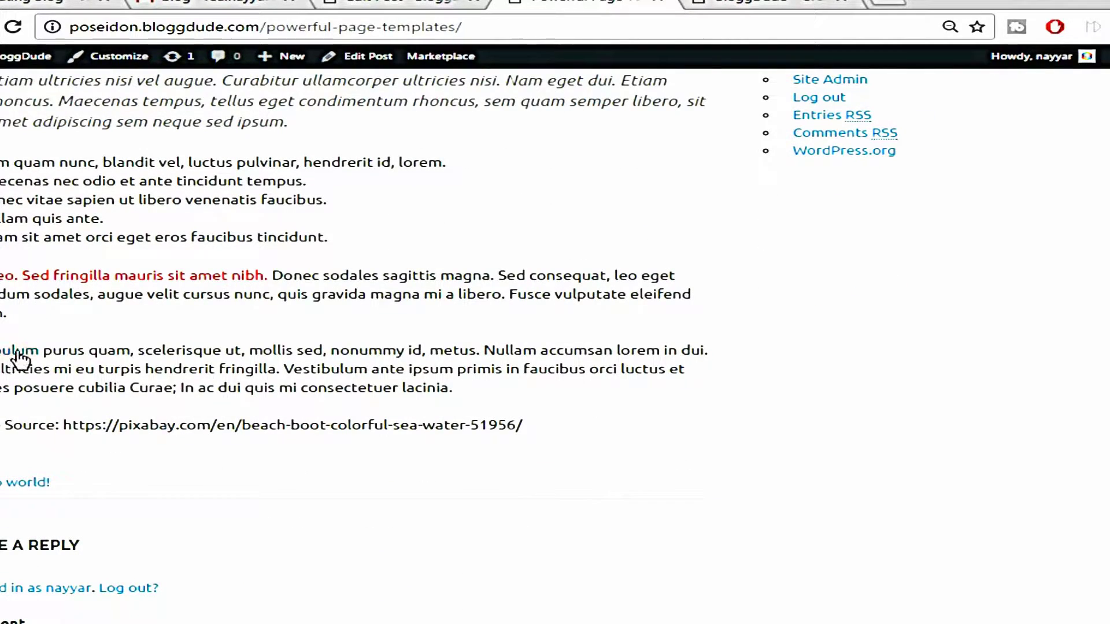
pyautogui.rightClick(16, 351)
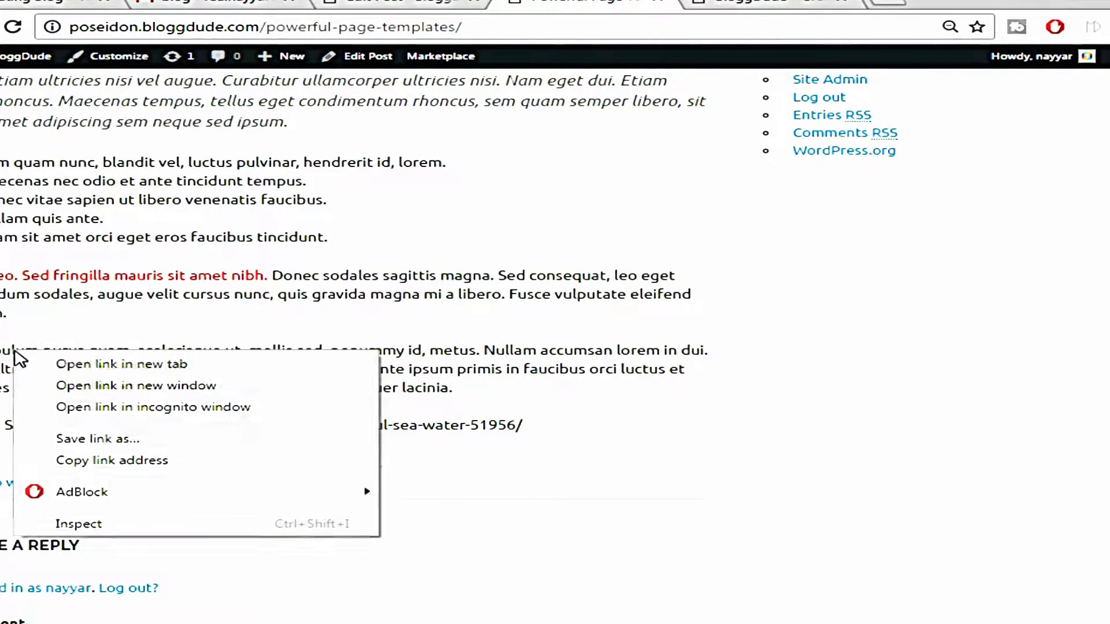
pyautogui.click(28, 365)
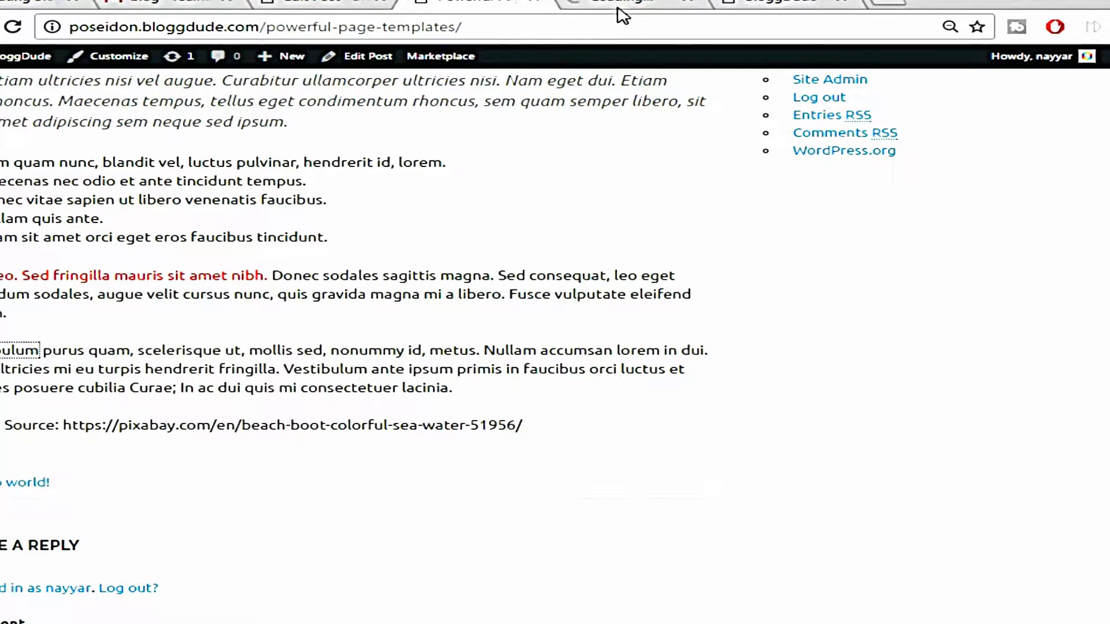
pyautogui.click(623, 4)
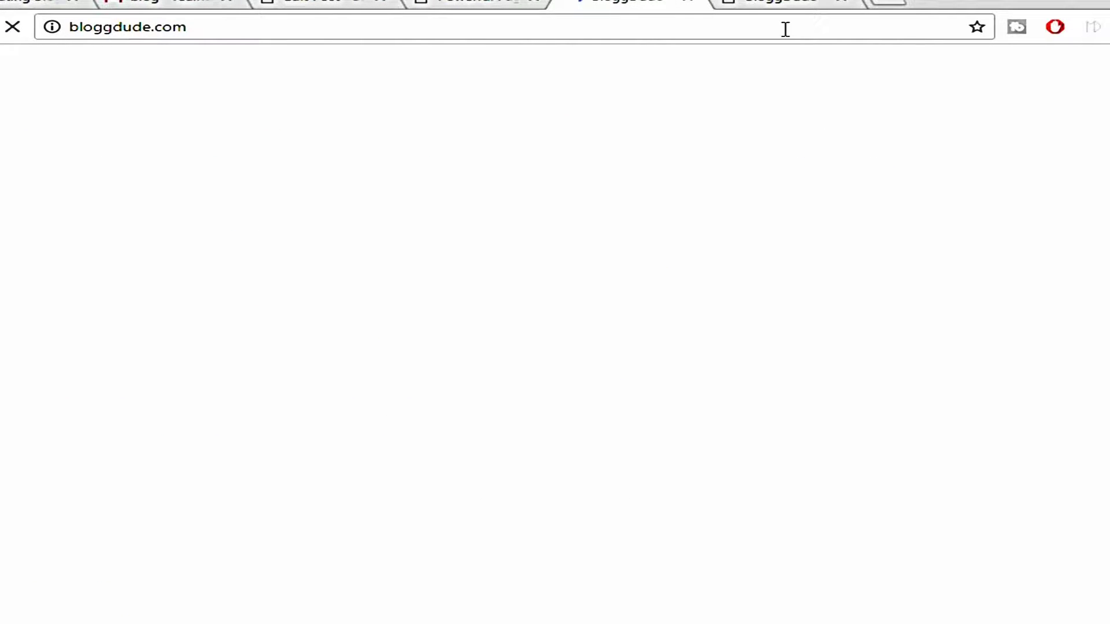
pyautogui.click(692, 1)
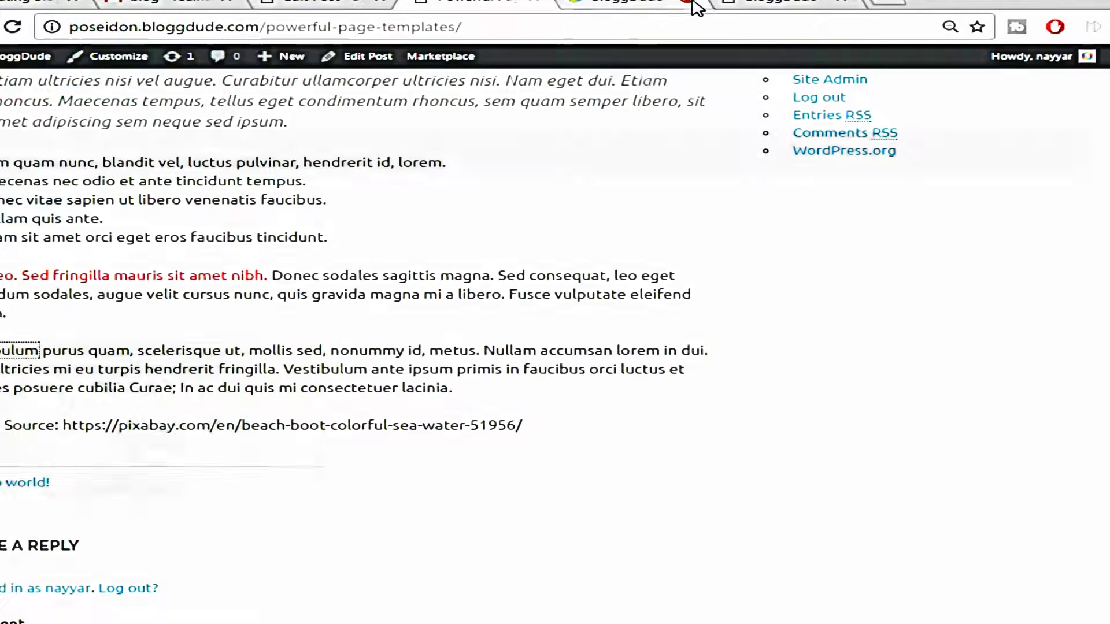
# Scroll back up to the post's tropical island header image
pyautogui.scroll(10, 391, 512)
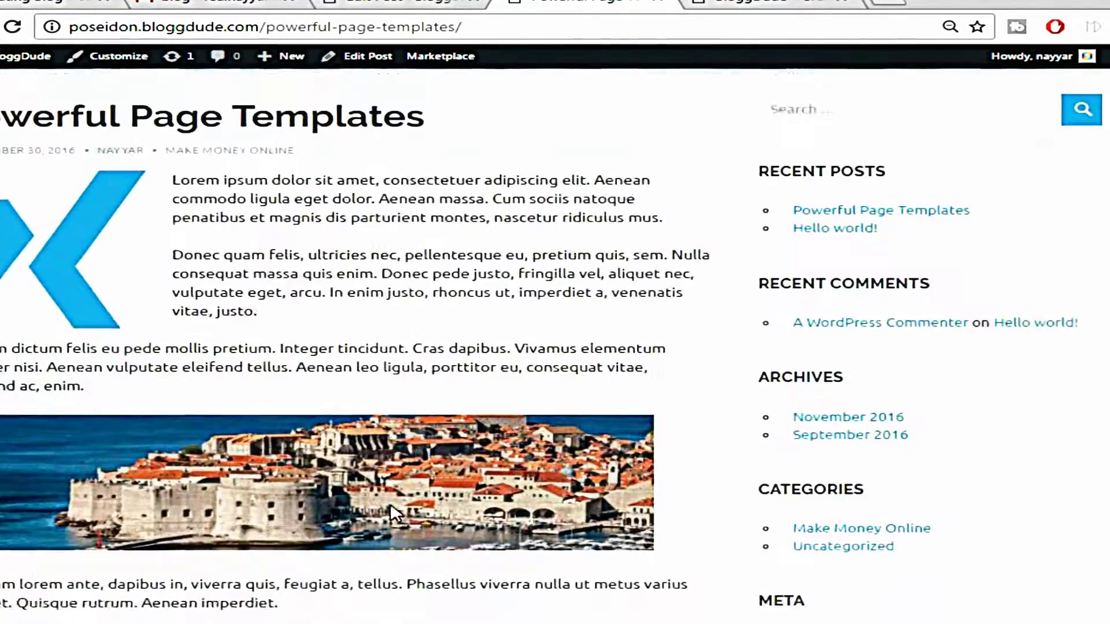
pyautogui.scroll(5, 391, 513)
pyautogui.scroll(4, 434, 453)
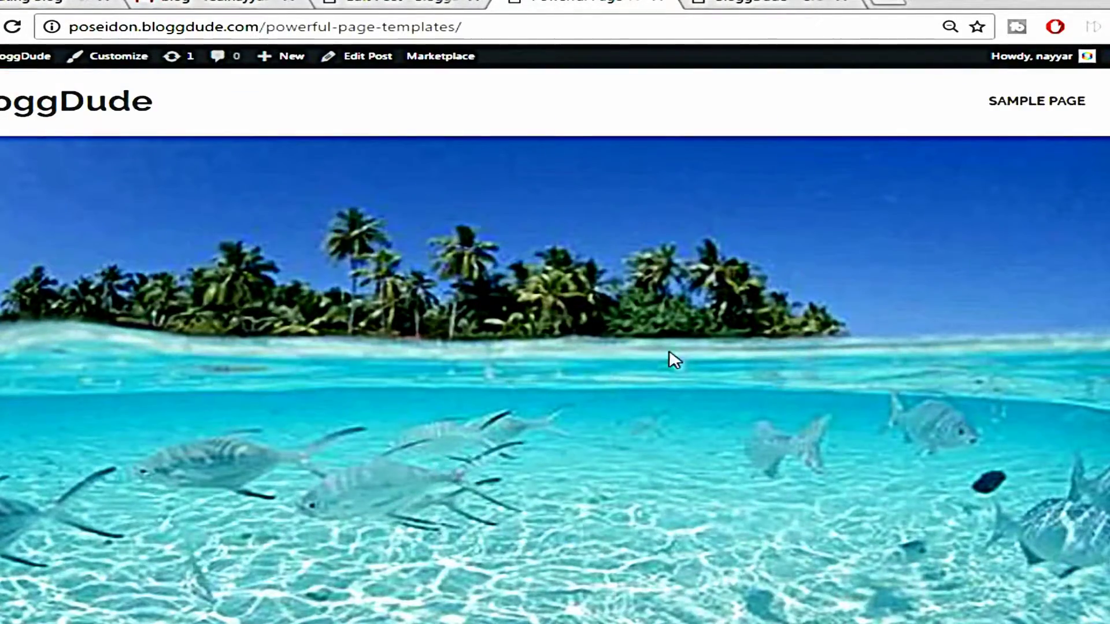
pyautogui.scroll(-2, 428, 419)
pyautogui.scroll(2, 577, 383)
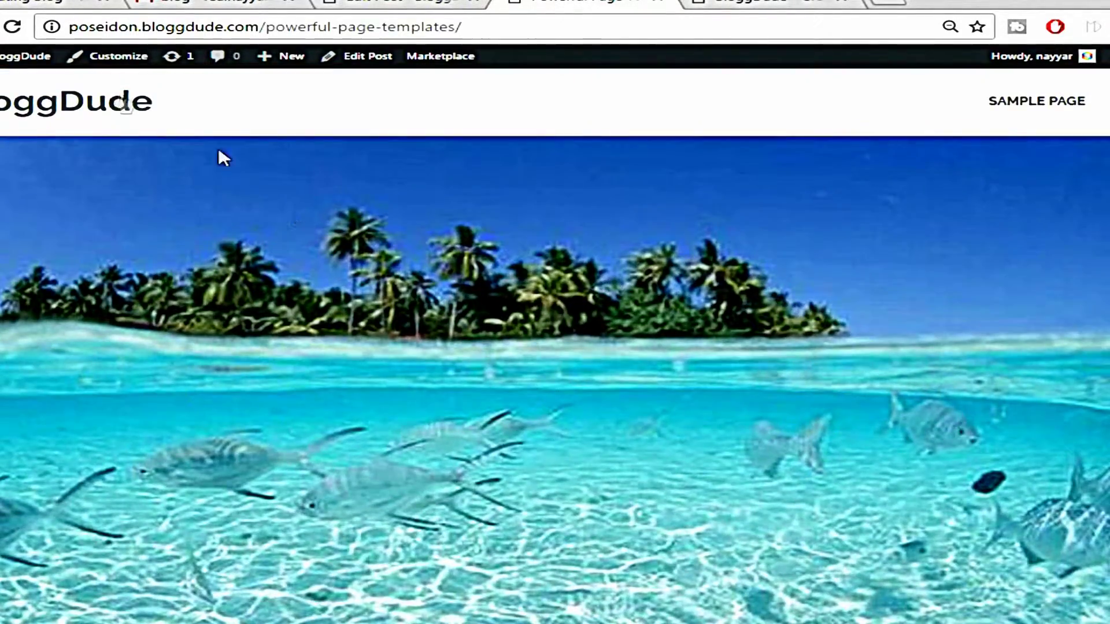
# Go to Theme Options > General Settings in the site Customizer
pyautogui.click(116, 71)
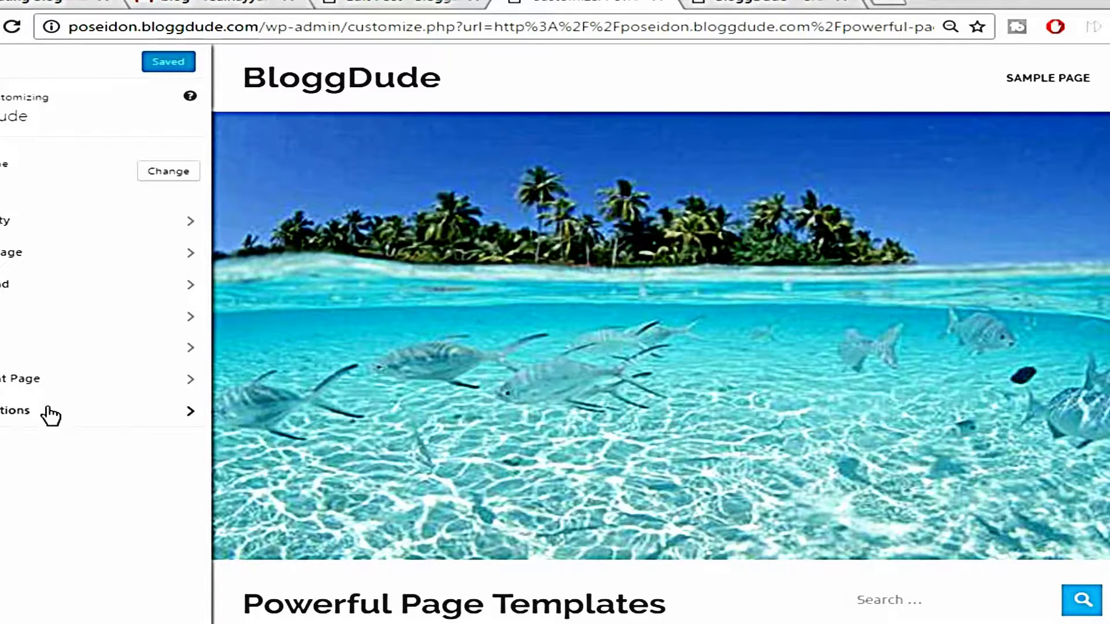
pyautogui.click(46, 412)
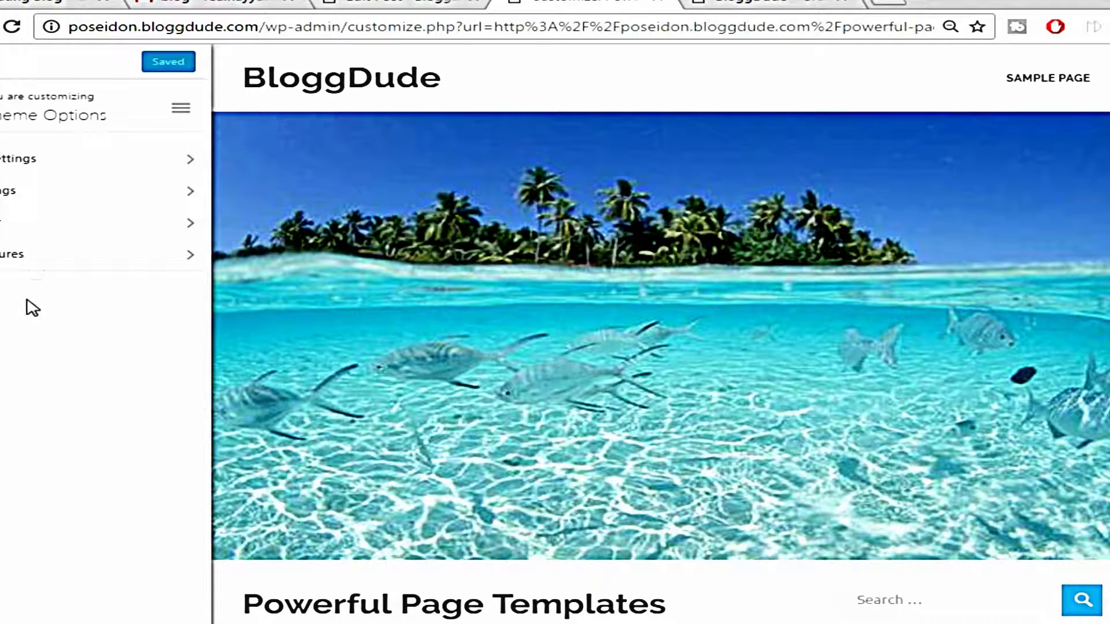
pyautogui.click(53, 164)
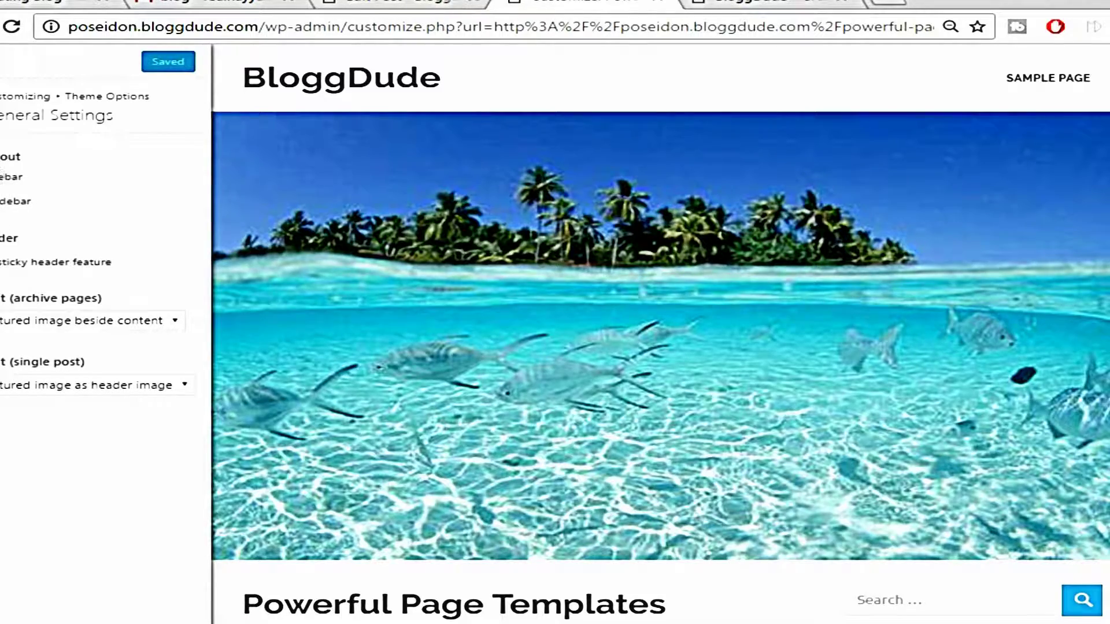
pyautogui.scroll(-2, 868, 265)
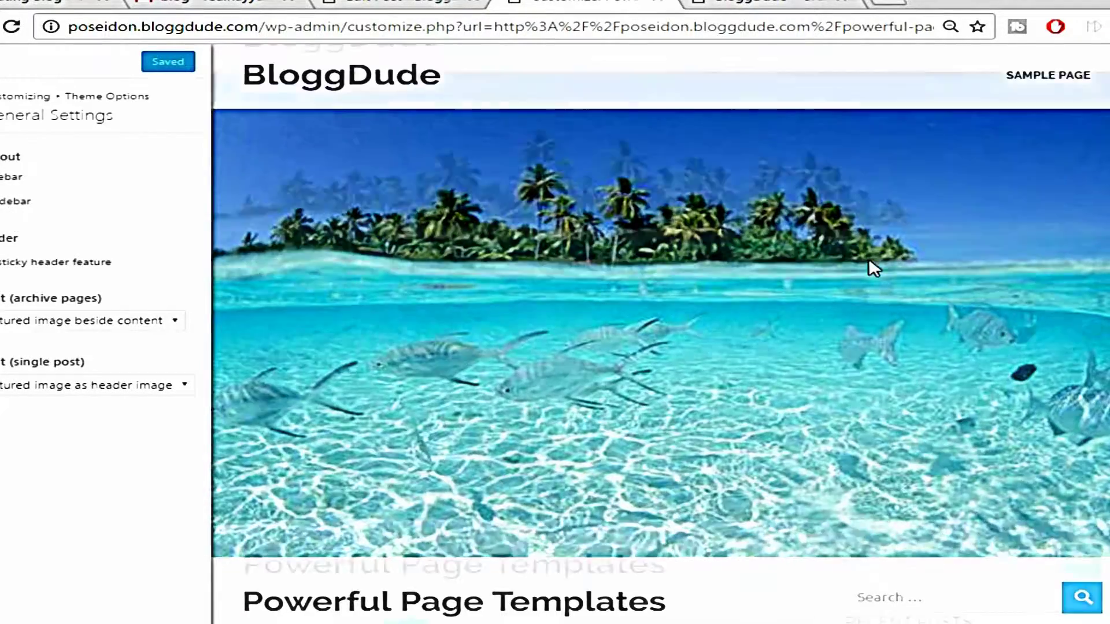
pyautogui.scroll(3, 998, 479)
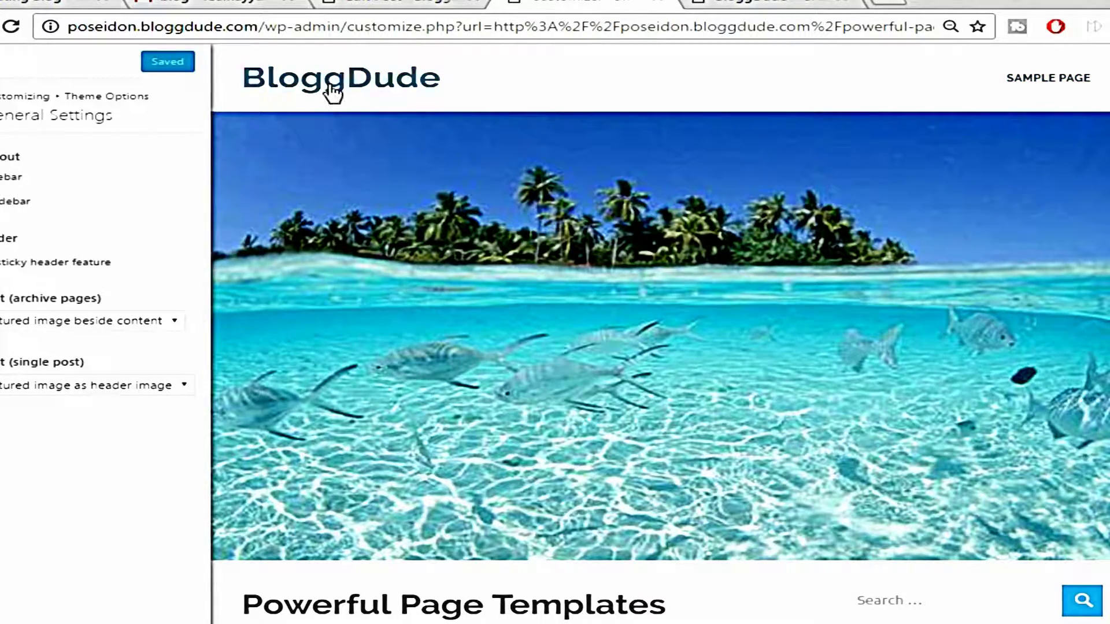
pyautogui.scroll(-5, 730, 210)
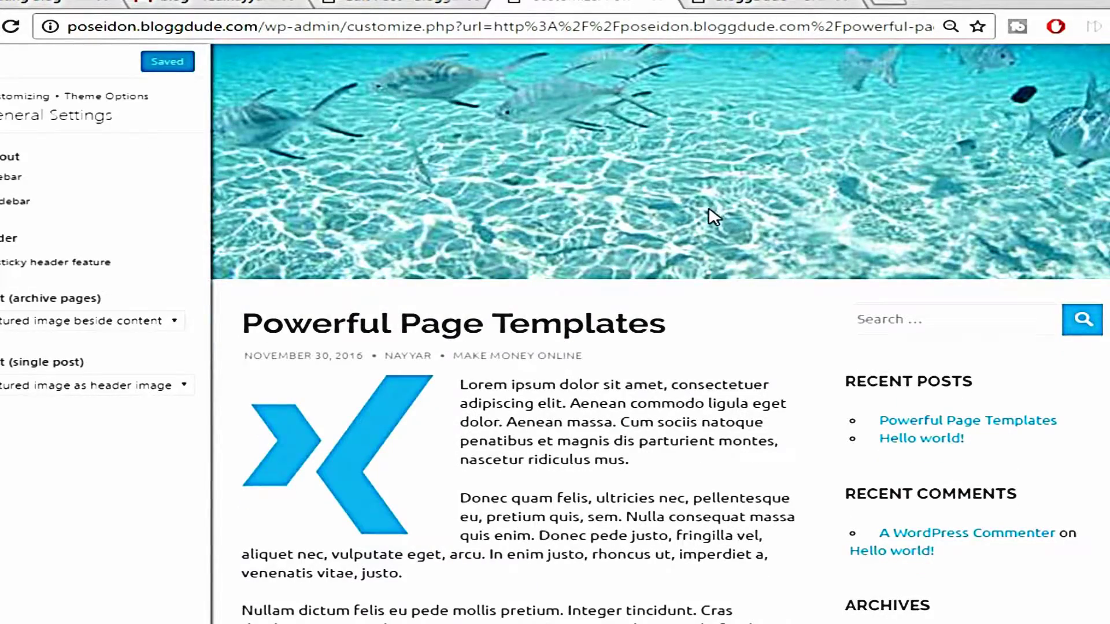
pyautogui.scroll(5, 711, 215)
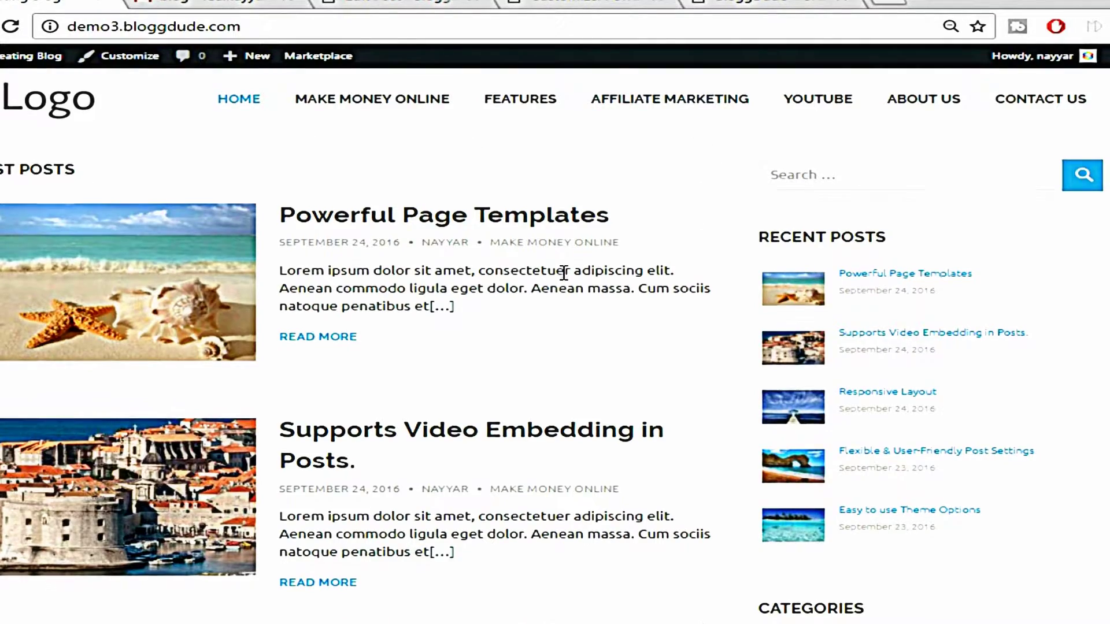
pyautogui.scroll(-8, 565, 272)
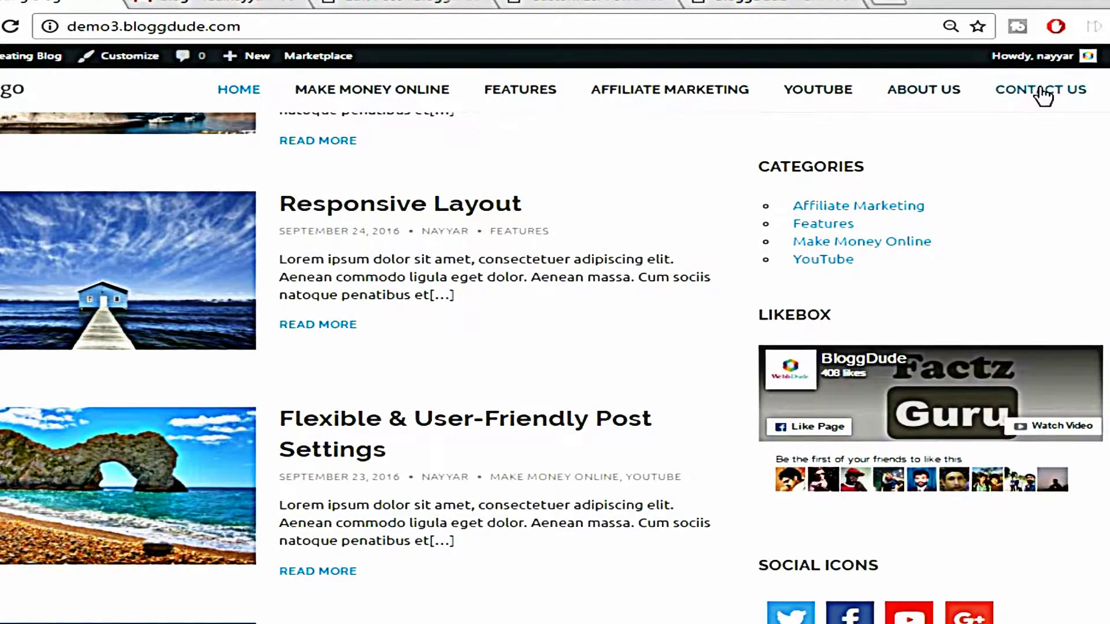
pyautogui.scroll(8, 628, 295)
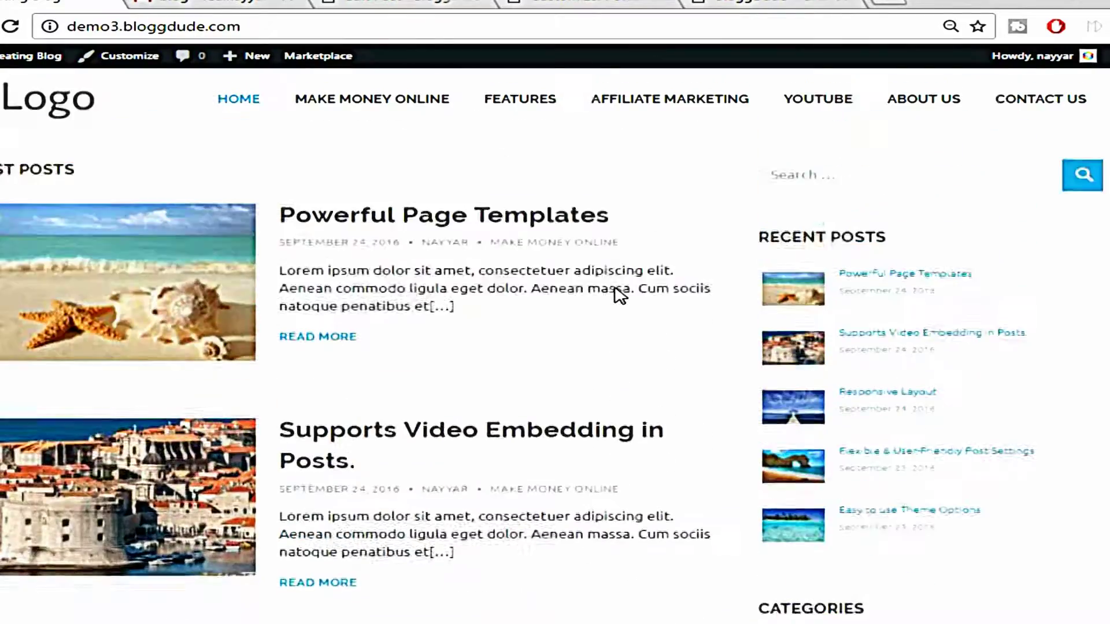
pyautogui.scroll(-9, 620, 296)
pyautogui.scroll(-3, 618, 295)
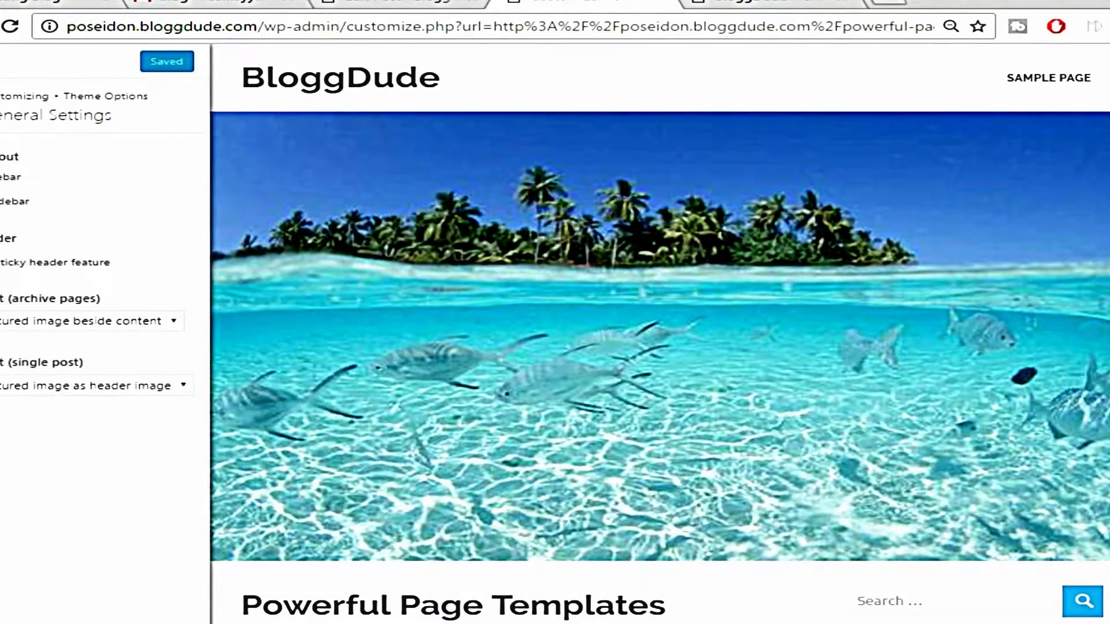
# Toggle the sticky header, set single posts to show no featured image, and Save & Publish
pyautogui.click(2, 262)
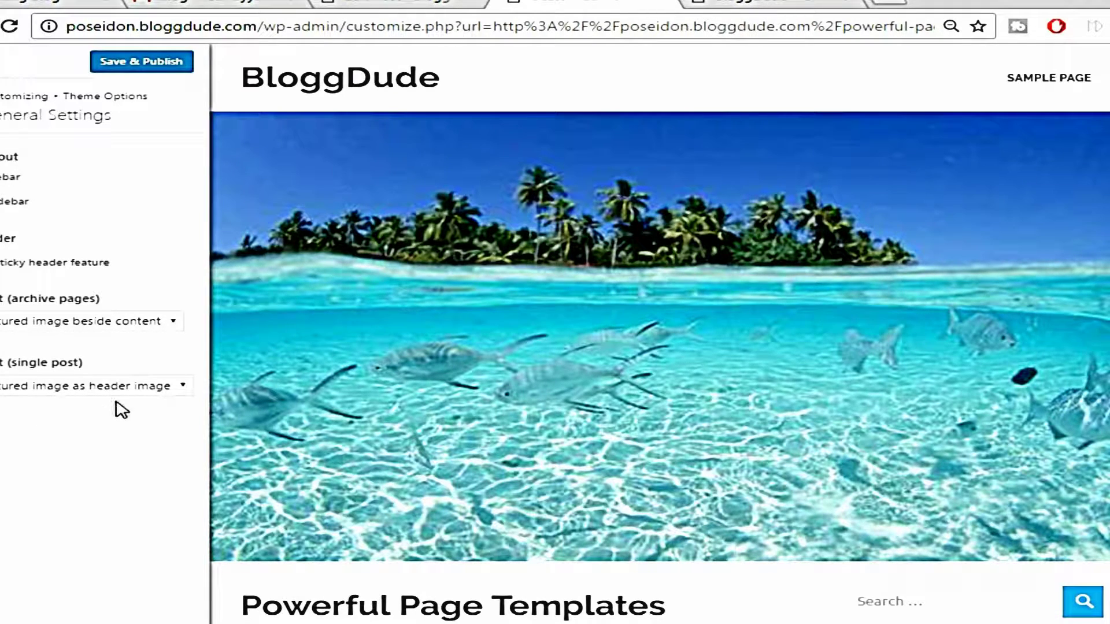
pyautogui.click(166, 387)
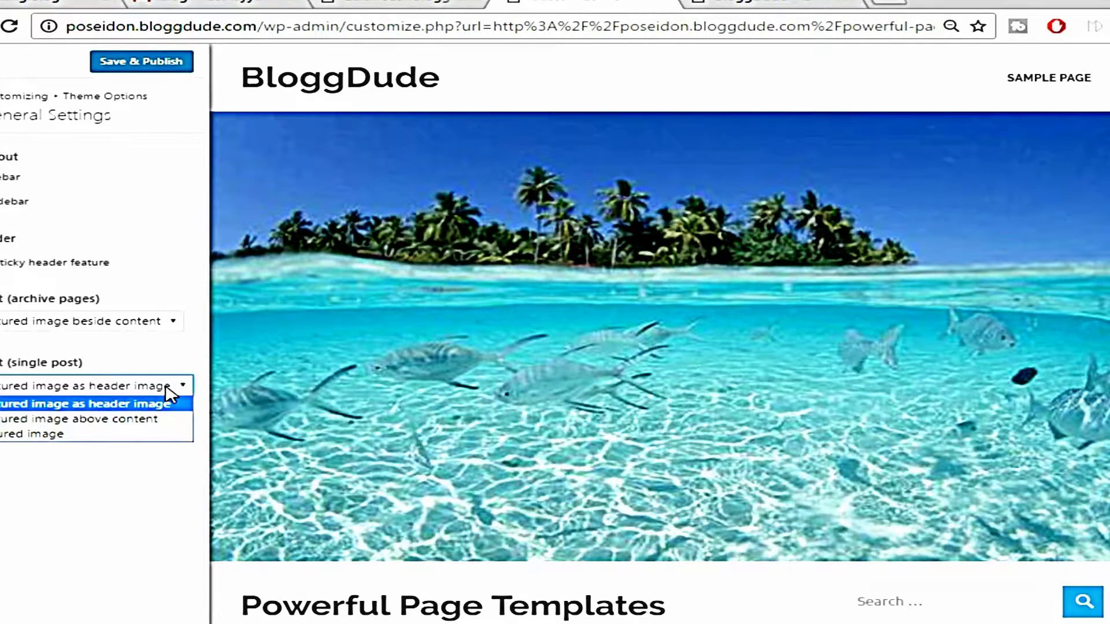
pyautogui.click(88, 434)
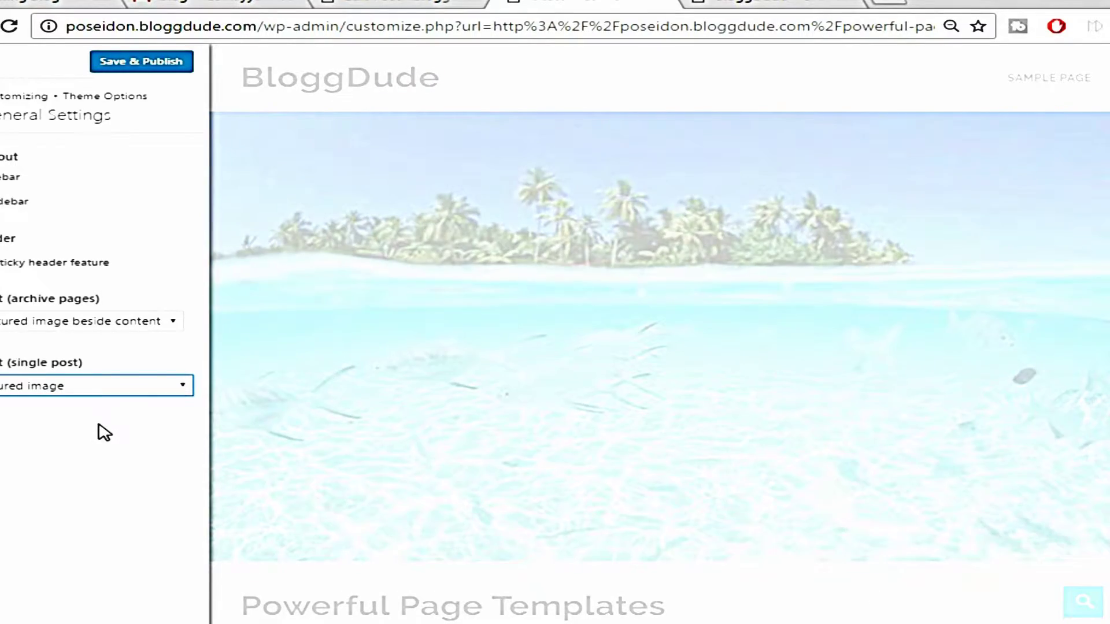
pyautogui.scroll(-10, 979, 347)
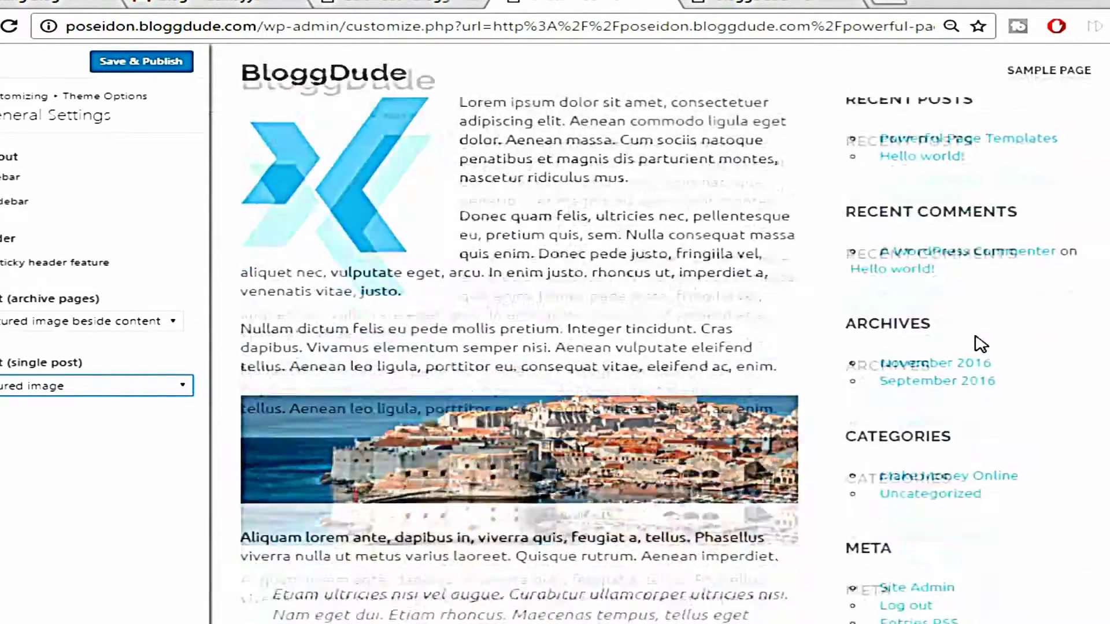
pyautogui.scroll(6, 958, 379)
pyautogui.scroll(7, 957, 380)
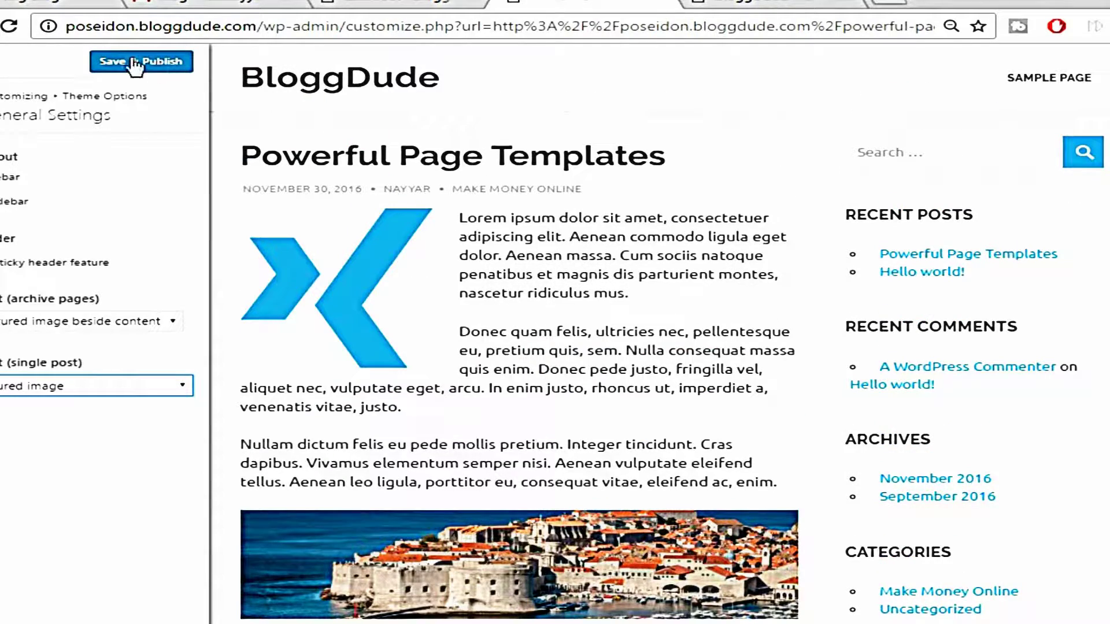
pyautogui.click(134, 62)
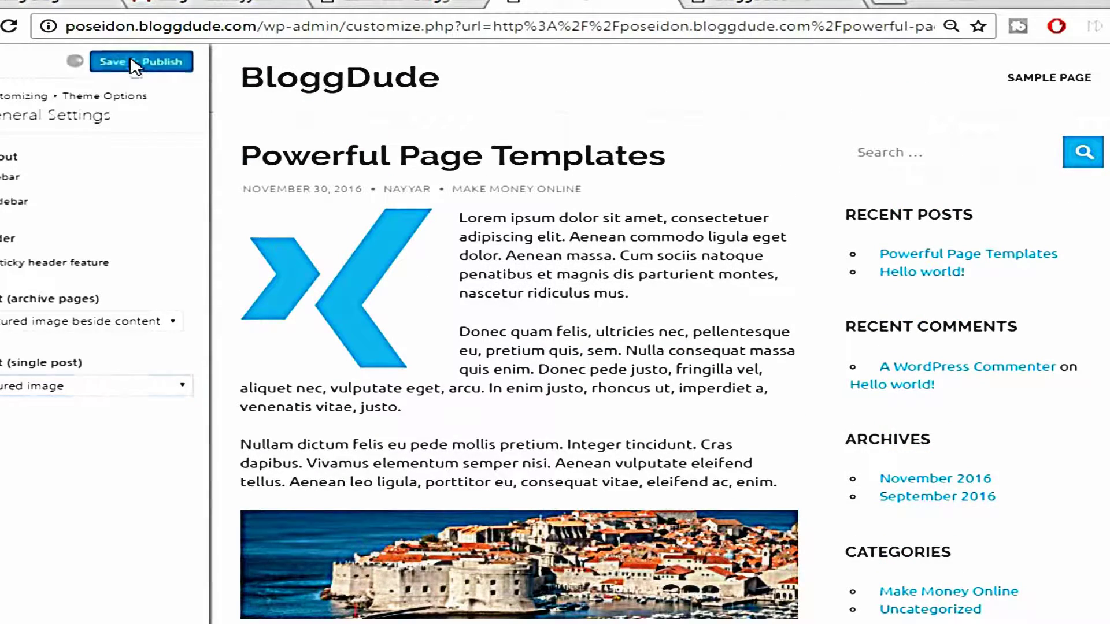
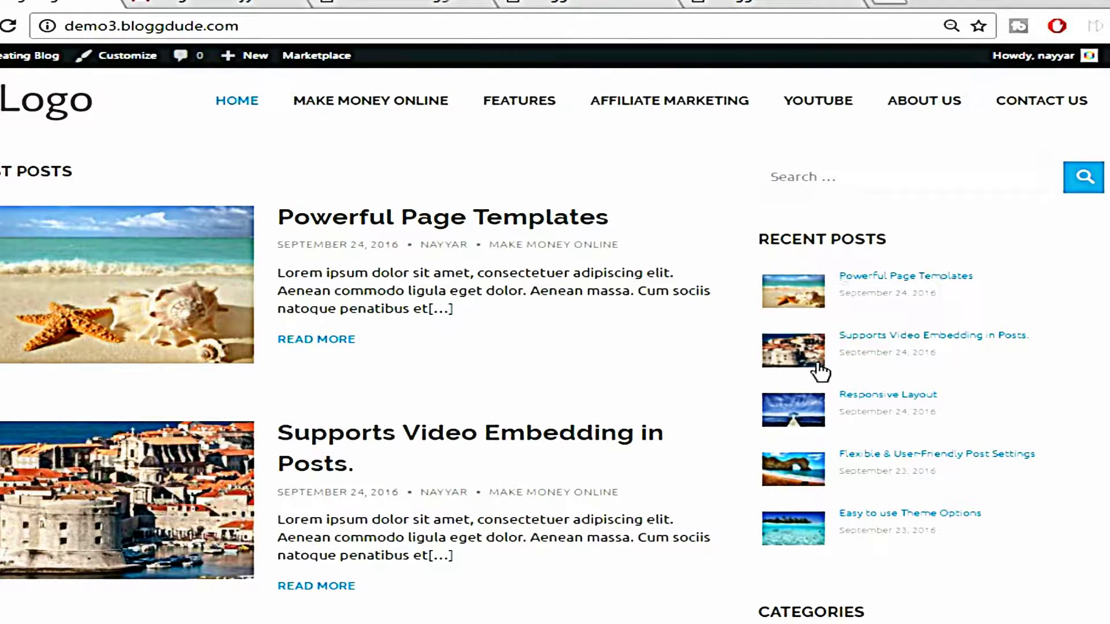
# Scroll the new BloggDude front page to compare its sidebar with the demo site's
pyautogui.click(711, 7)
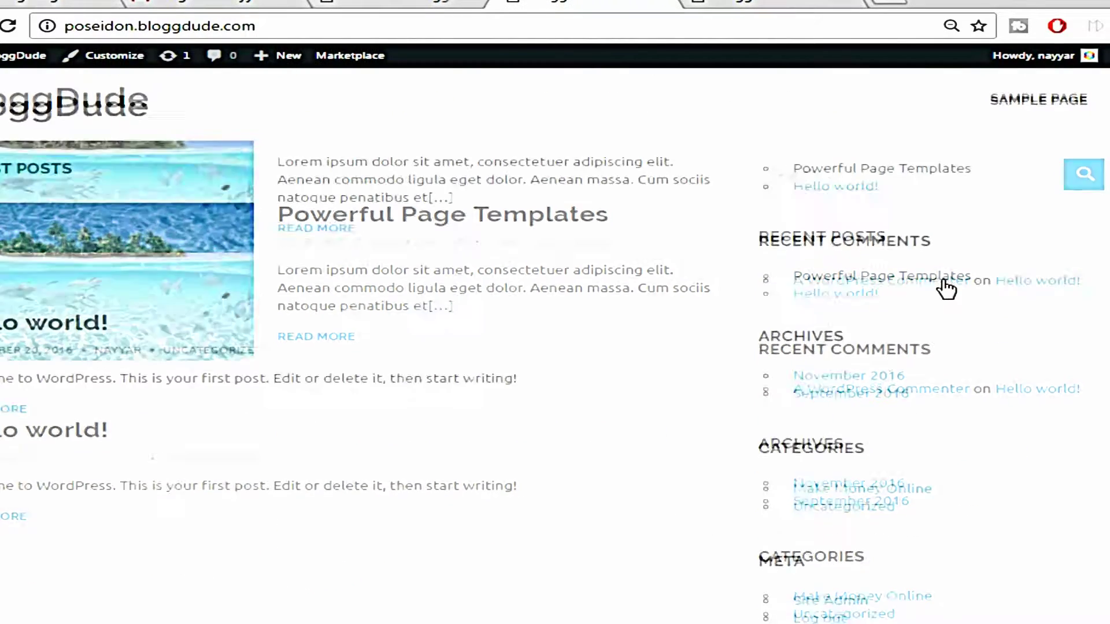
pyautogui.scroll(-2, 825, 456)
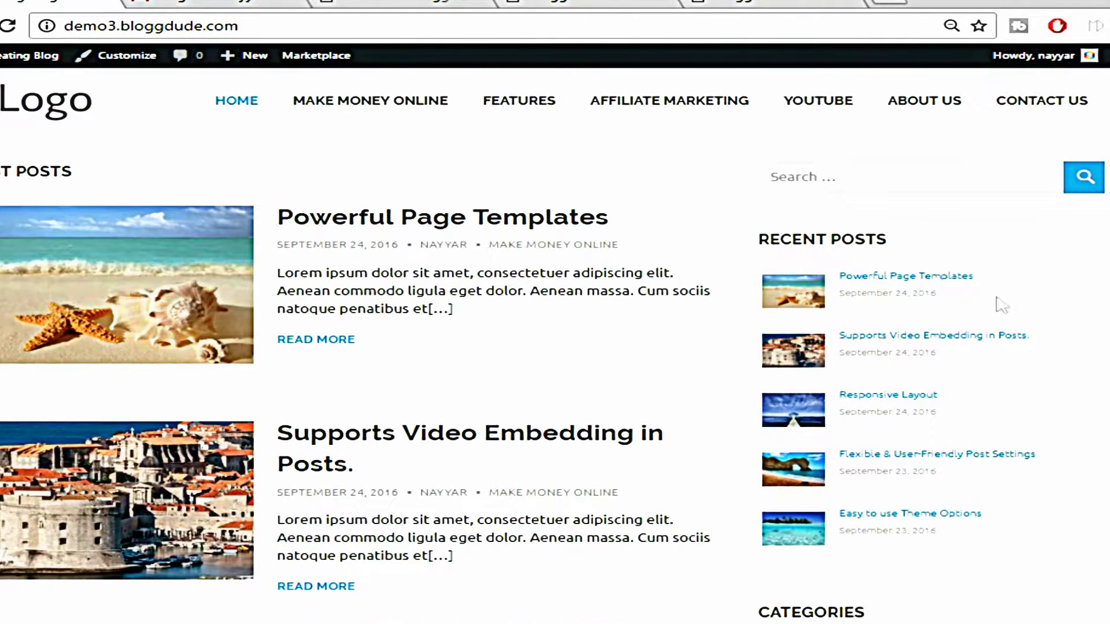
pyautogui.scroll(-5, 998, 300)
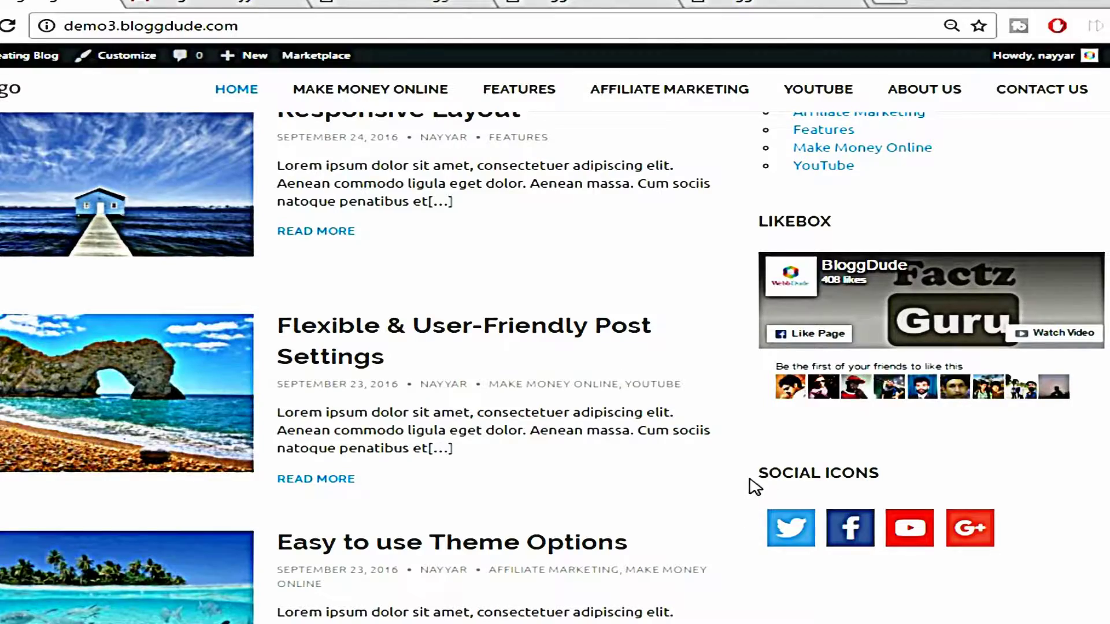
pyautogui.scroll(5, 917, 538)
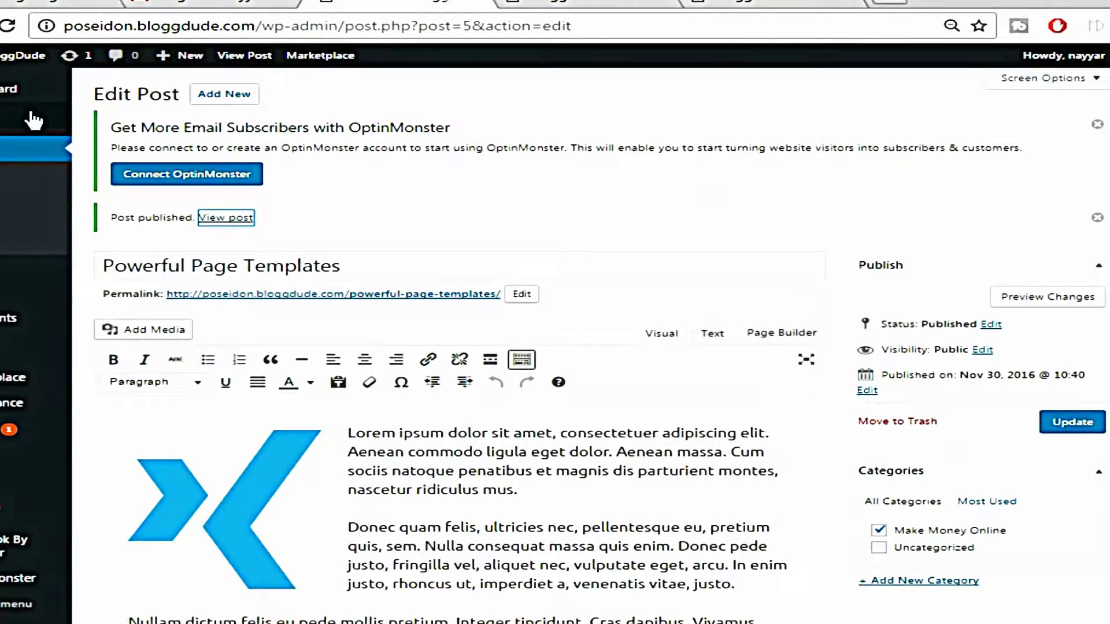
pyautogui.moveTo(1, 370)
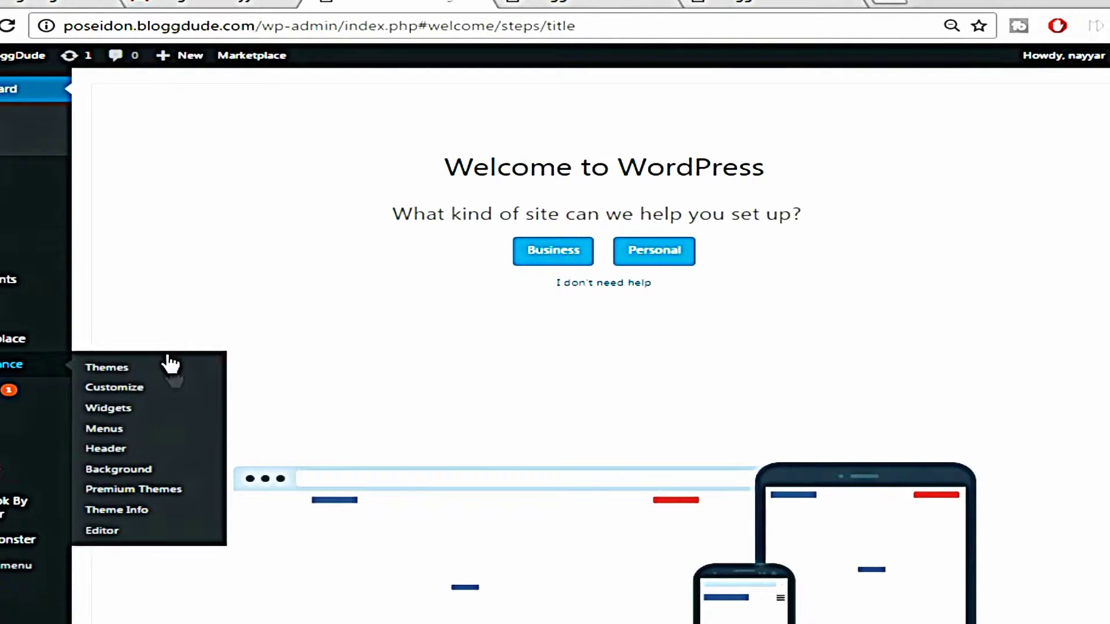
# On the Widgets page, delete the Sidebar's Recent Posts, Recent Comments, Archives and Meta widgets
pyautogui.click(130, 411)
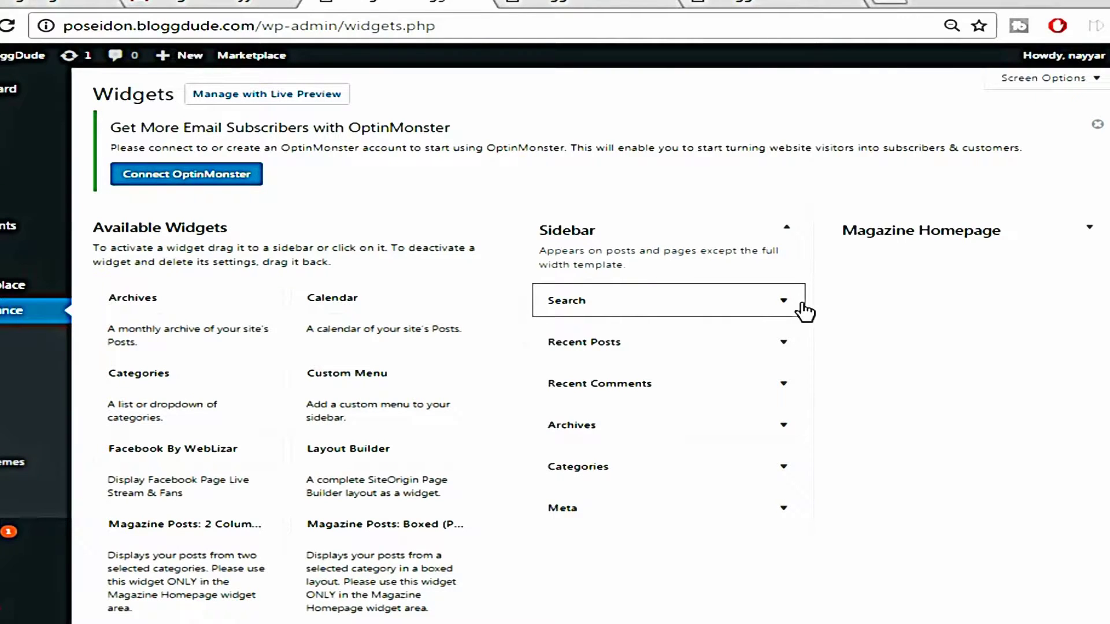
pyautogui.scroll(-2, 817, 329)
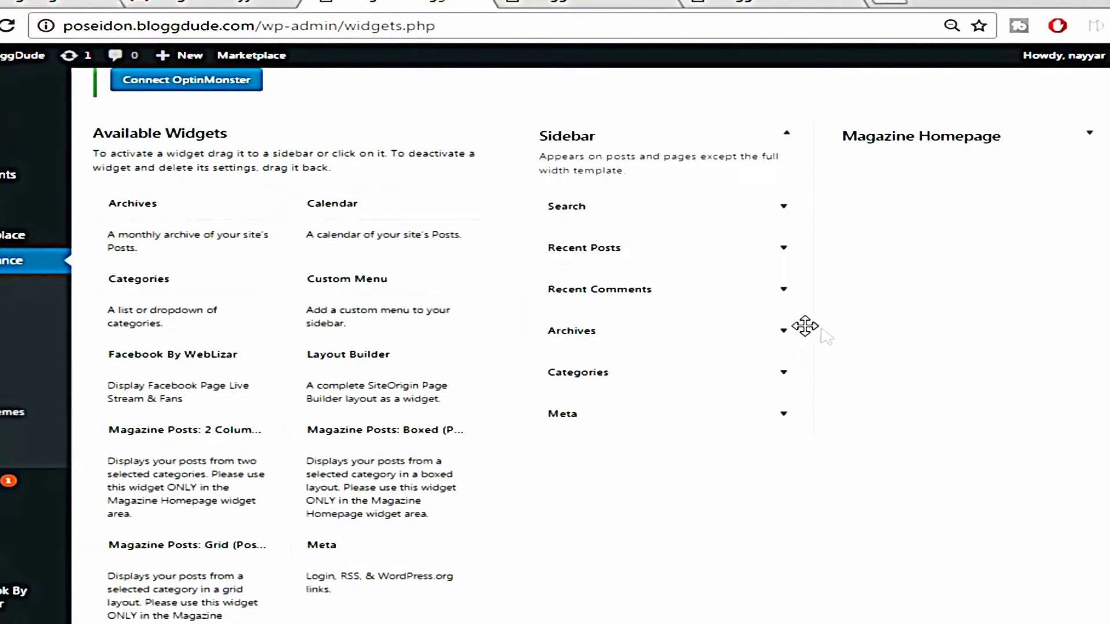
pyautogui.click(784, 250)
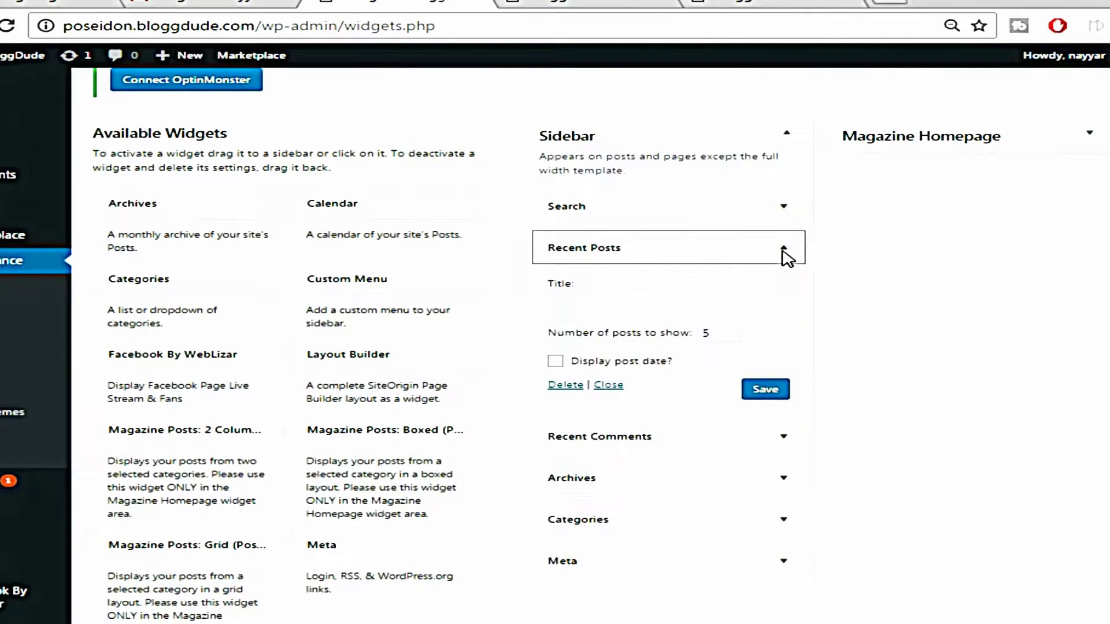
pyautogui.click(560, 386)
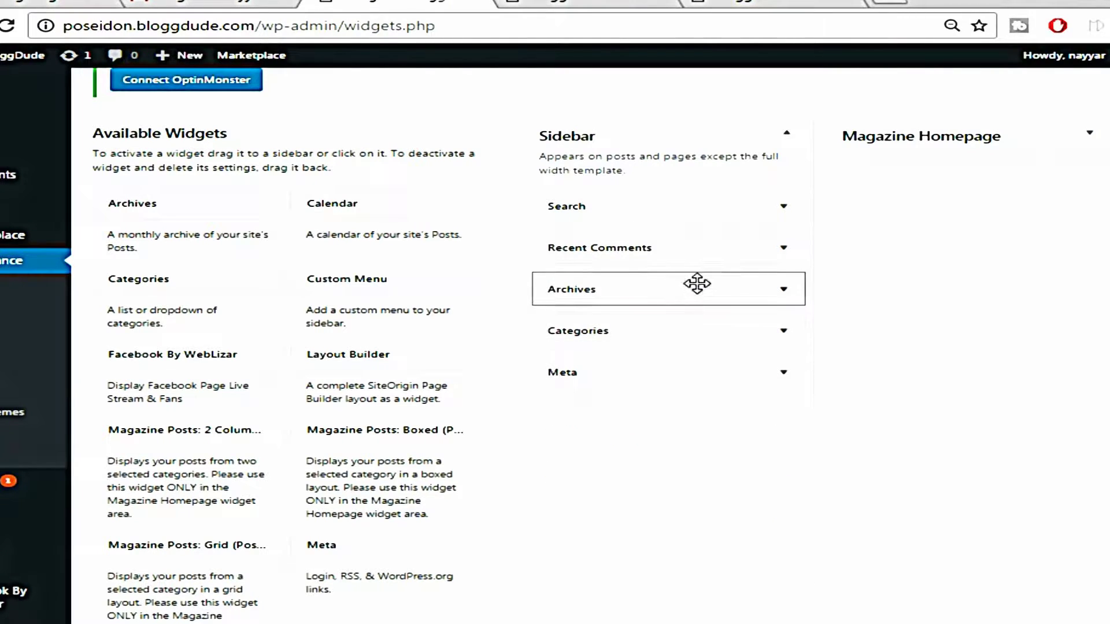
pyautogui.click(784, 249)
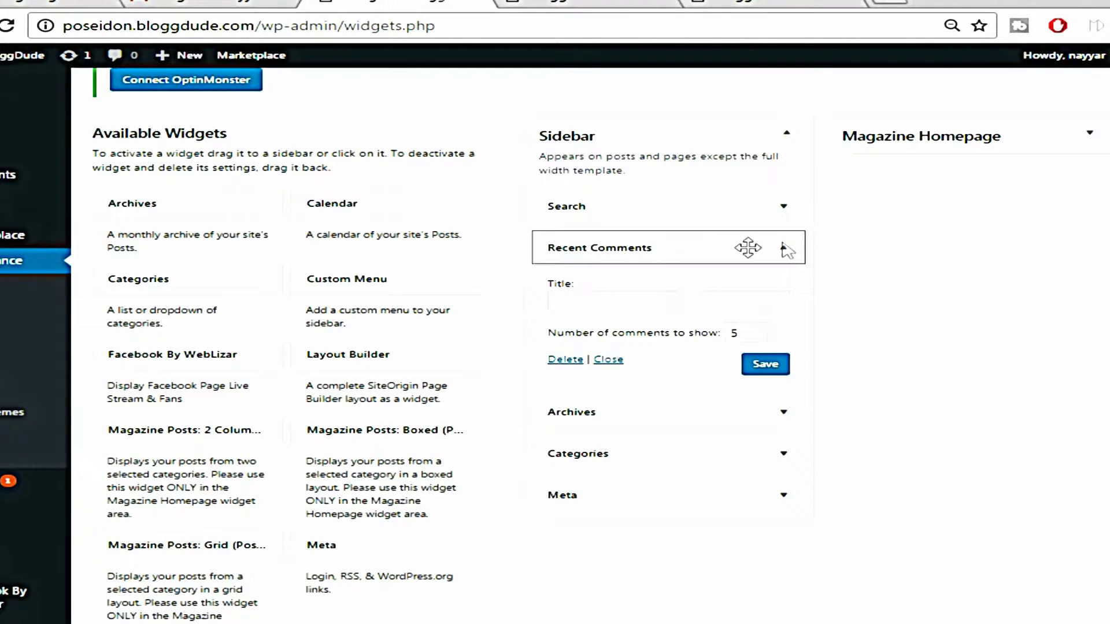
pyautogui.click(572, 361)
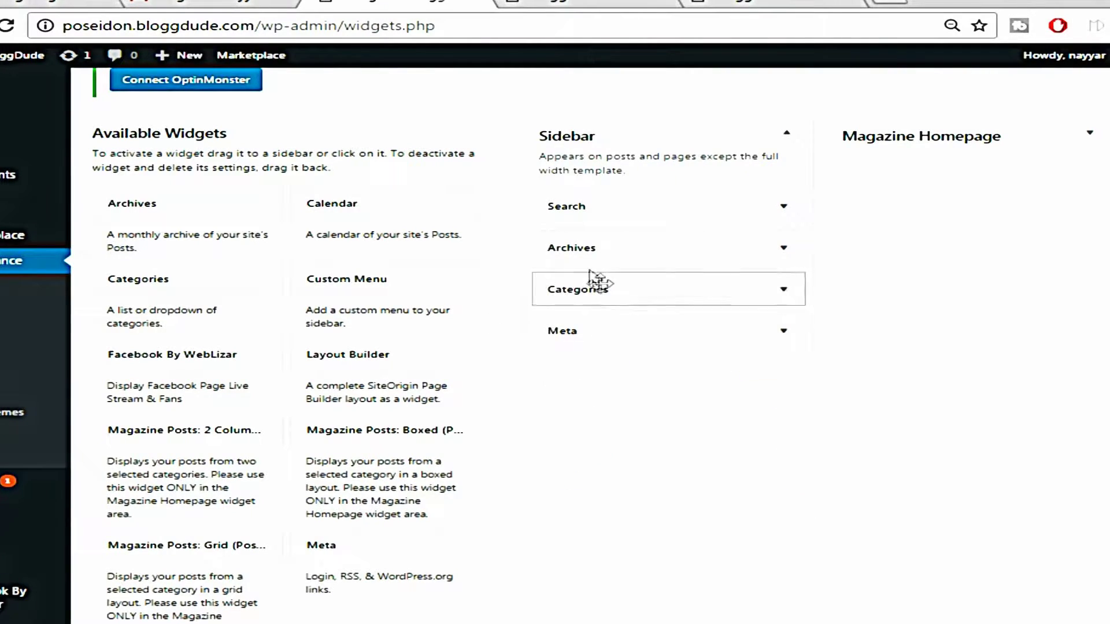
pyautogui.click(791, 250)
pyautogui.click(567, 368)
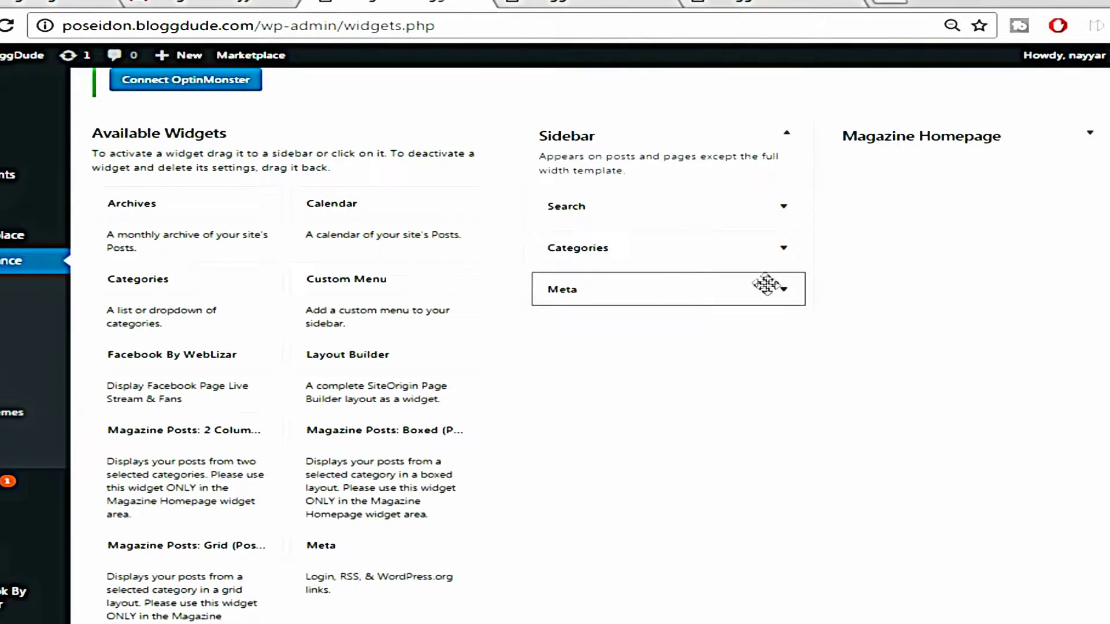
pyautogui.click(783, 292)
pyautogui.click(565, 370)
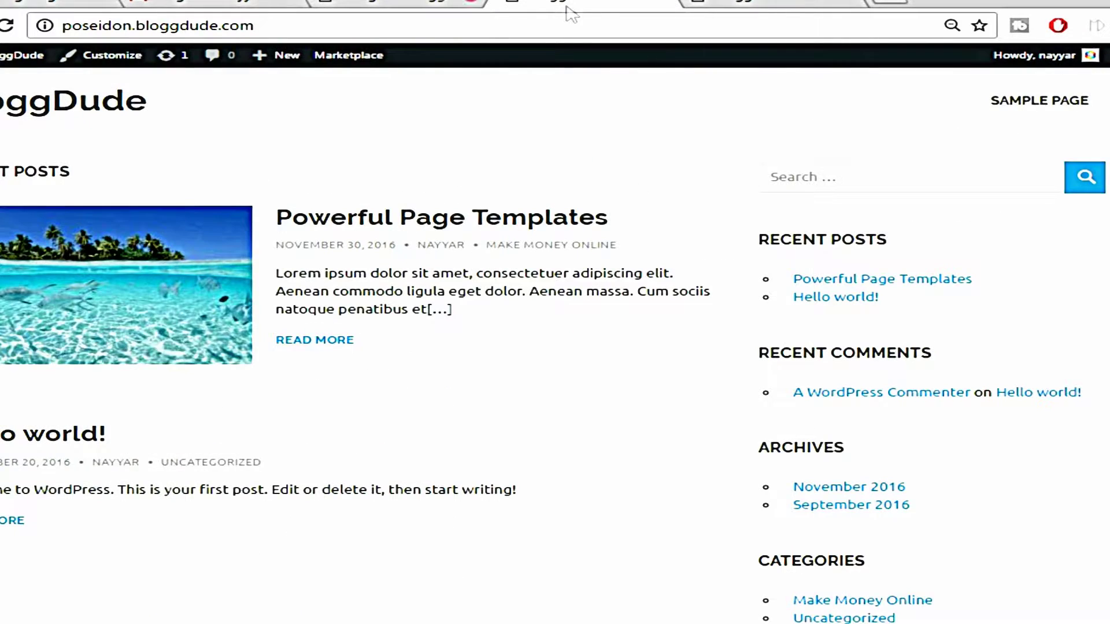
pyautogui.click(70, 2)
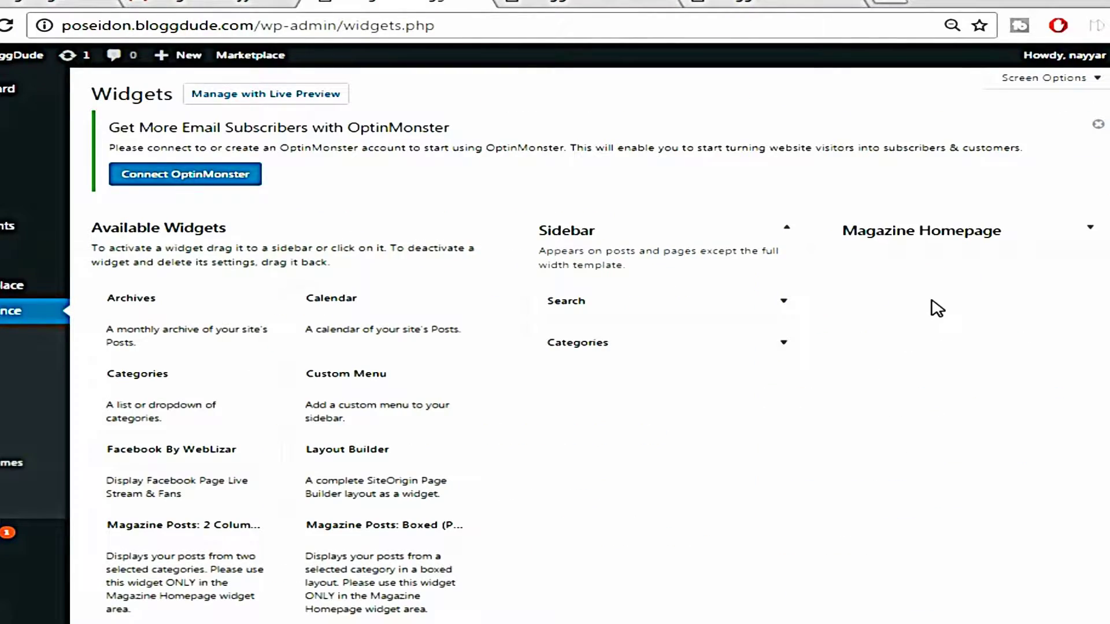
# Add the Recent Posts Extended widget to the Sidebar area
pyautogui.scroll(-8, 943, 340)
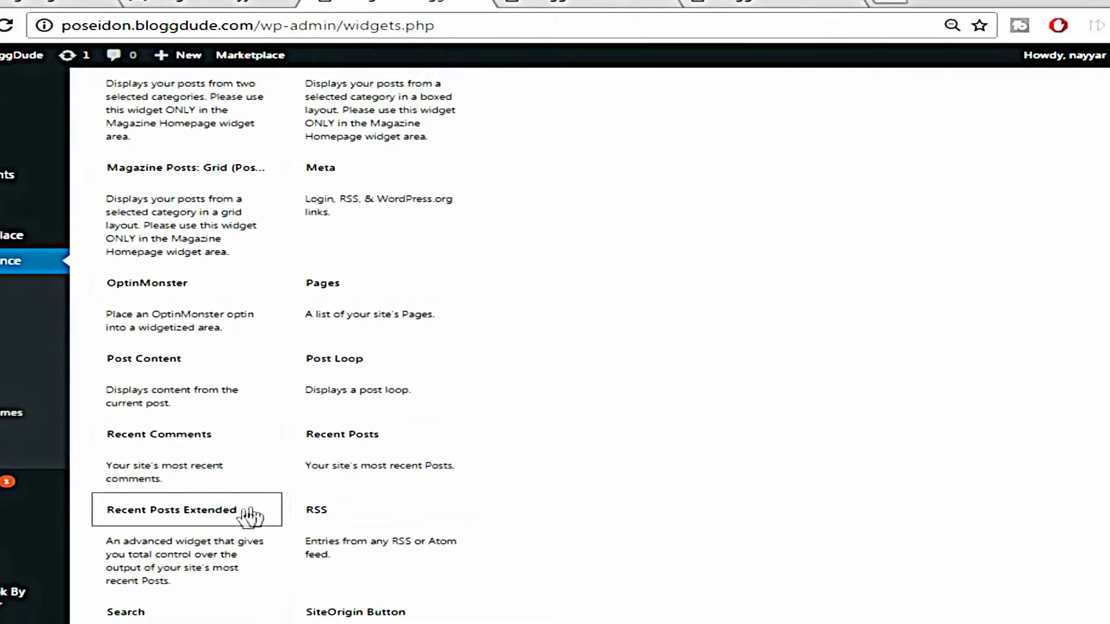
pyautogui.scroll(-2, 234, 524)
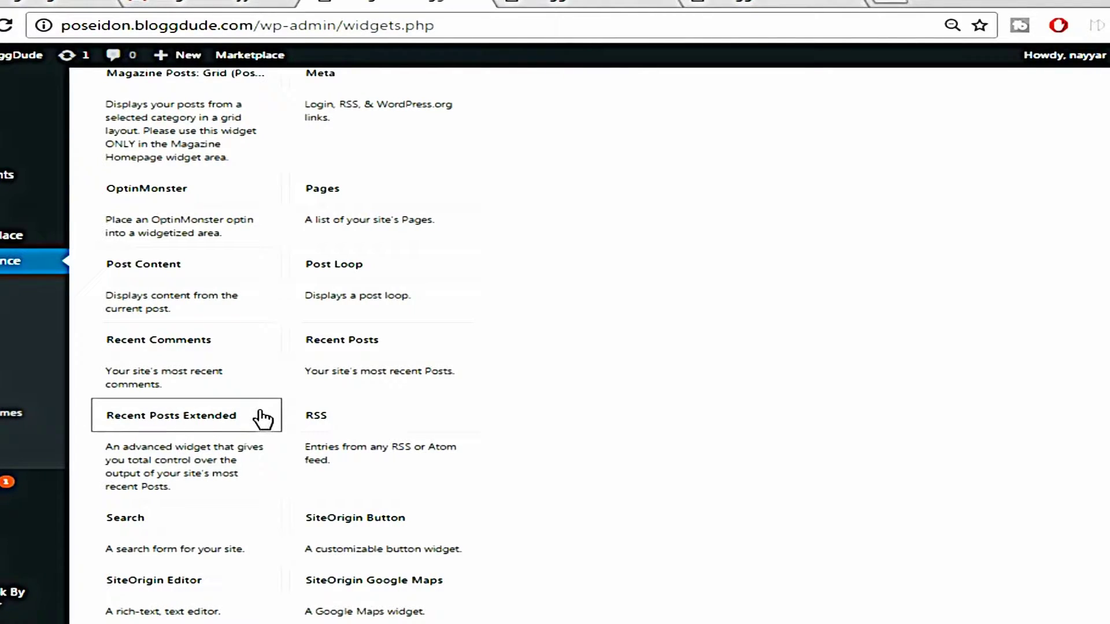
pyautogui.click(263, 418)
pyautogui.scroll(-2, 571, 422)
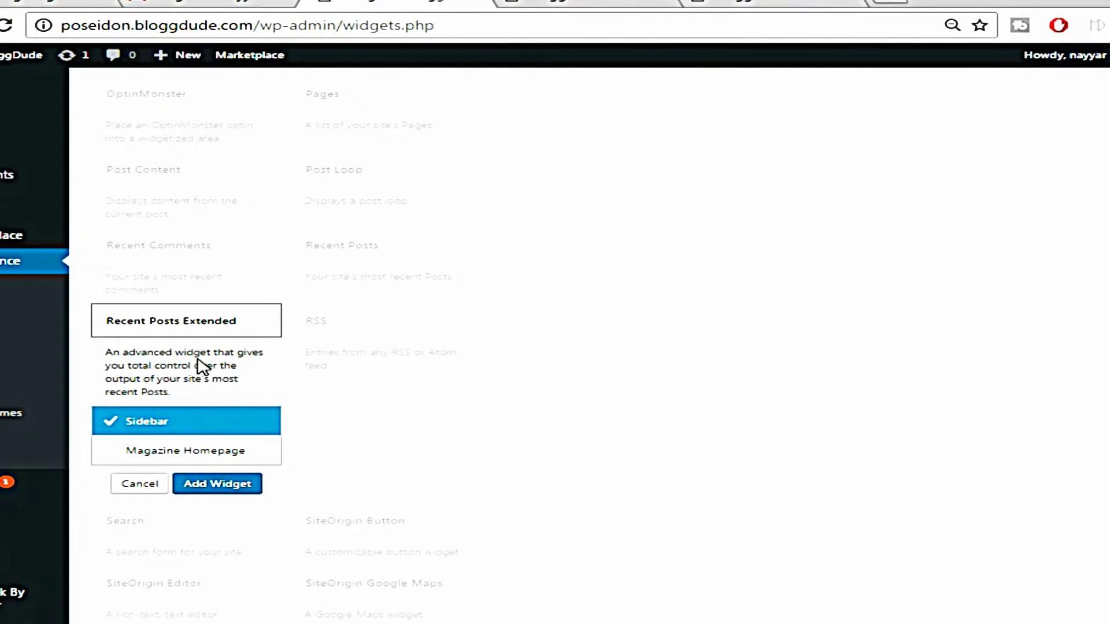
pyautogui.click(218, 334)
pyautogui.click(217, 333)
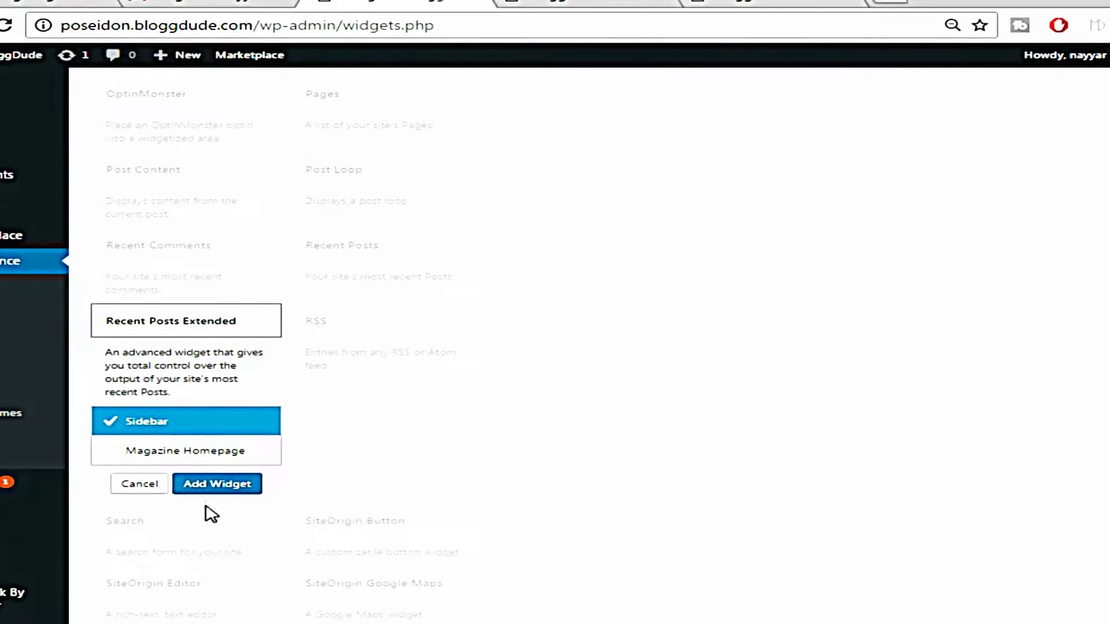
pyautogui.click(216, 491)
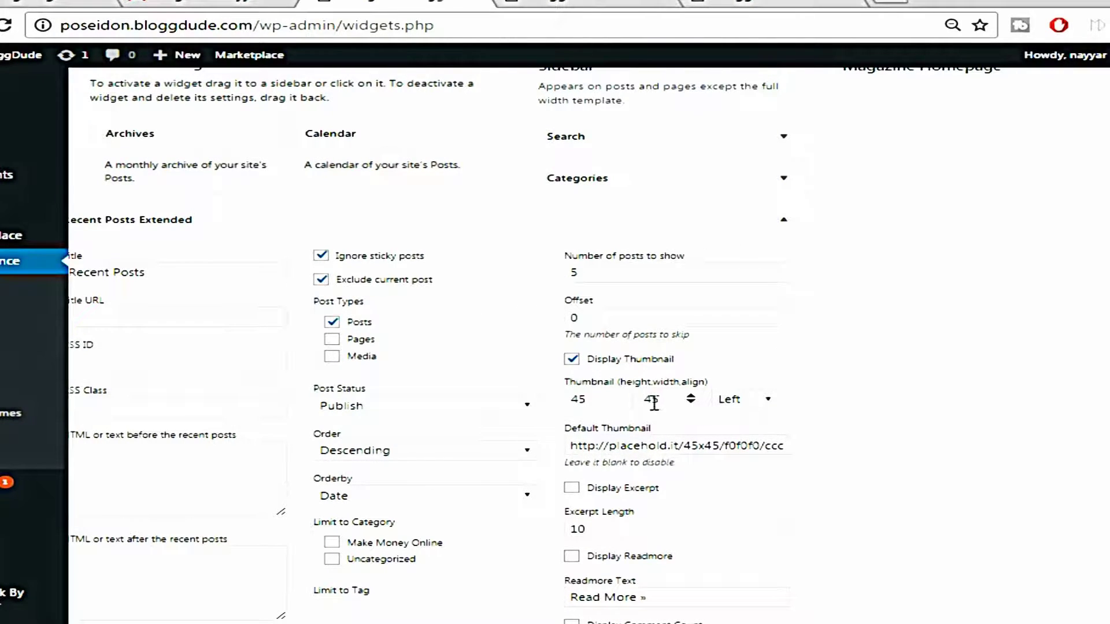
# Set the widget's thumbnail width to 65 for a 45×65 thumbnail and save
pyautogui.doubleClick(653, 403)
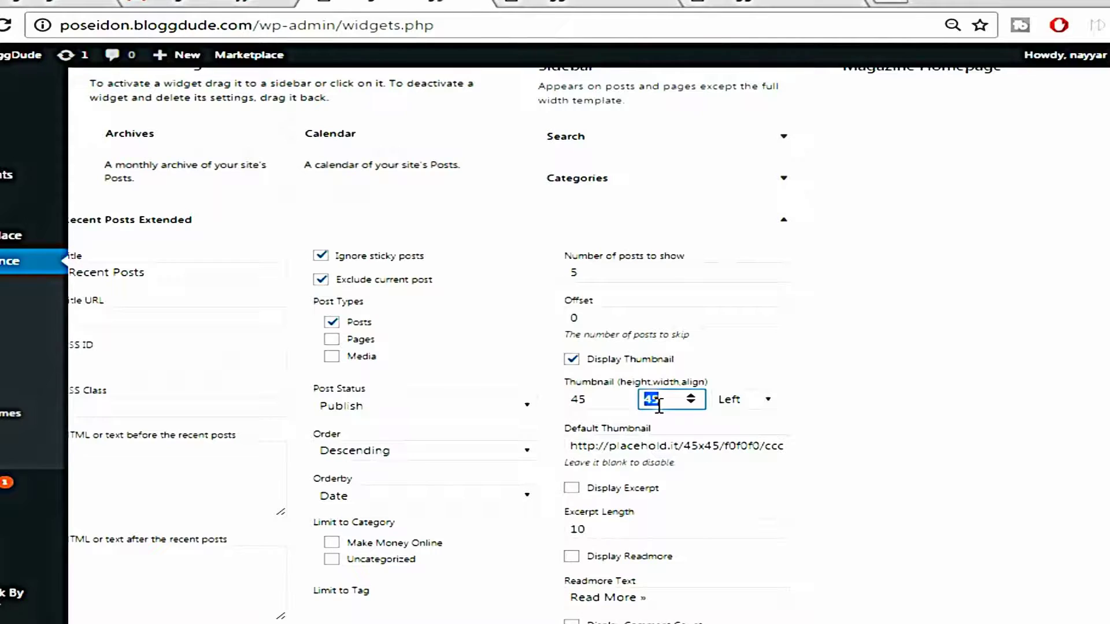
pyautogui.scroll(-5, 821, 451)
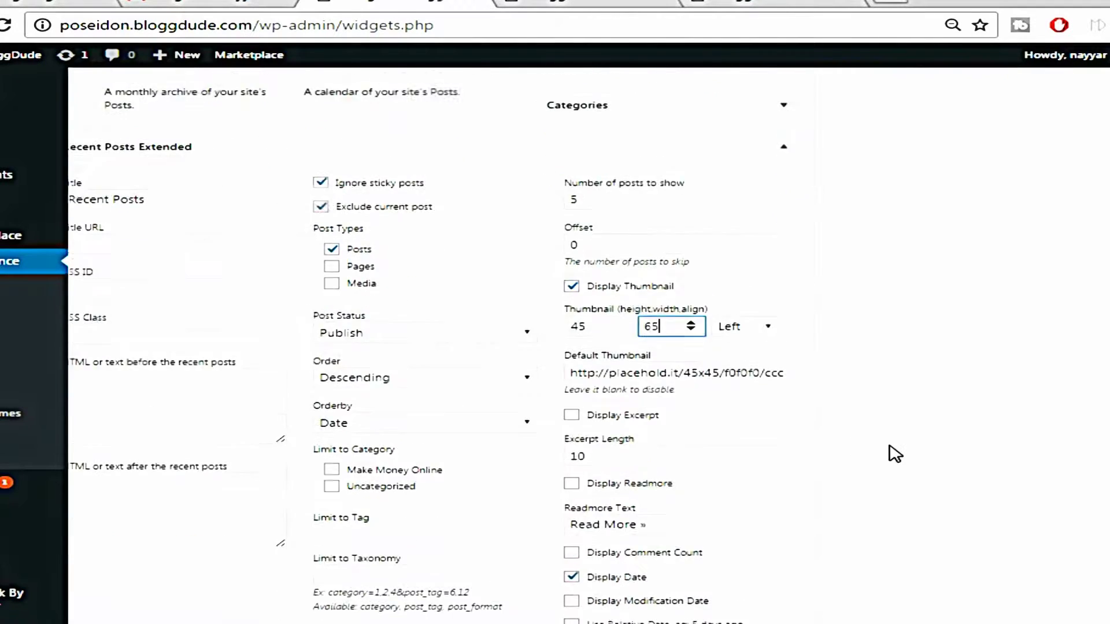
pyautogui.scroll(-2, 892, 495)
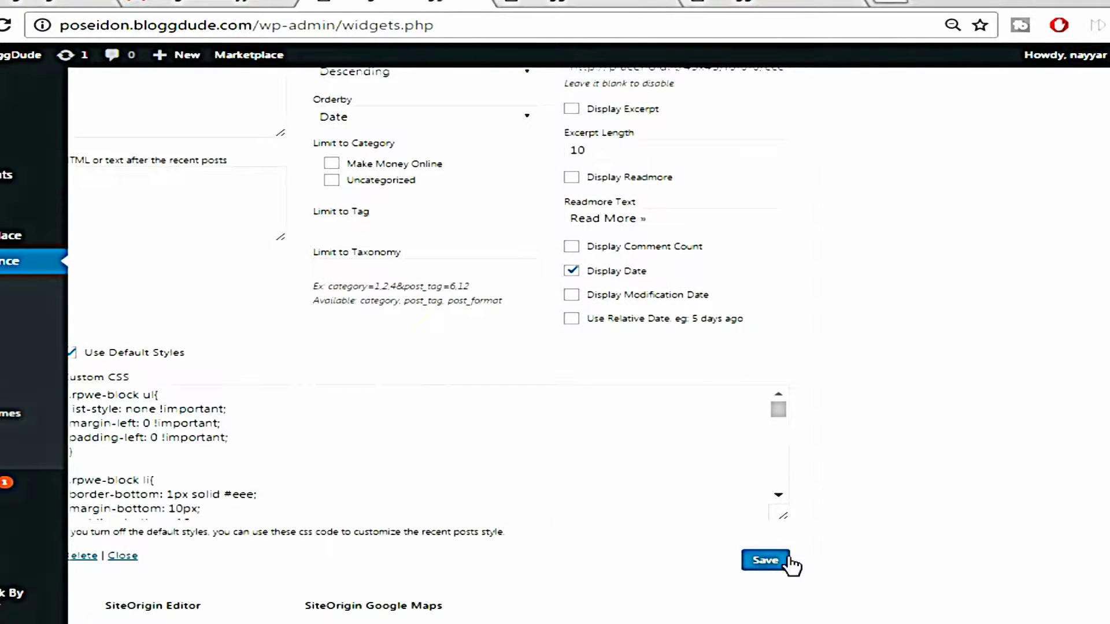
pyautogui.click(772, 565)
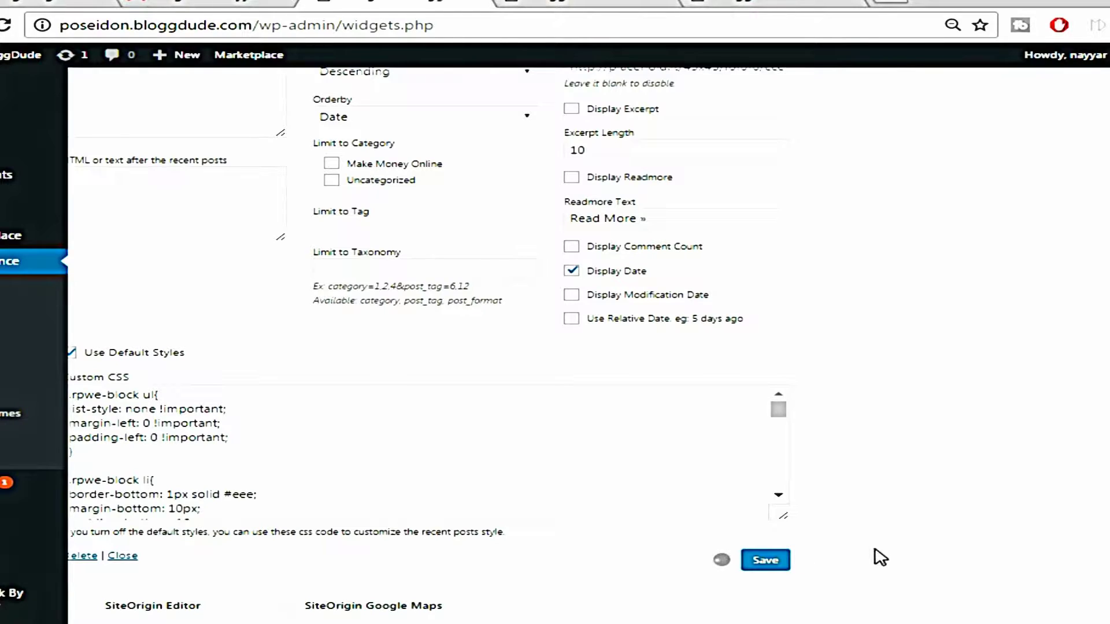
pyautogui.scroll(10, 879, 559)
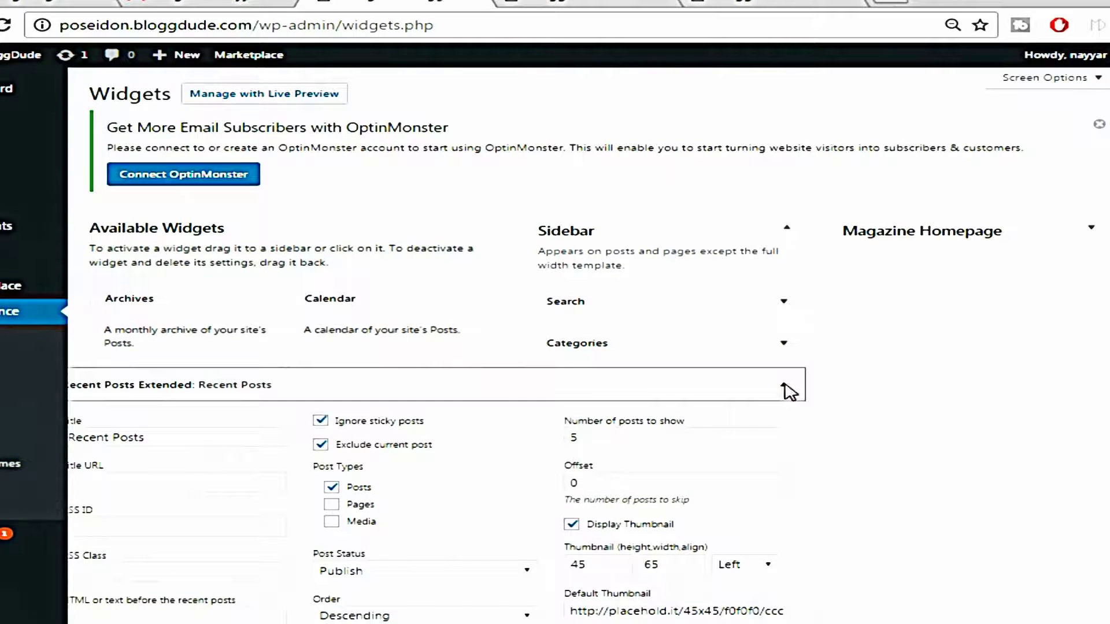
# Collapse Recent Posts Extended and move Categories below it in the Sidebar
pyautogui.click(786, 387)
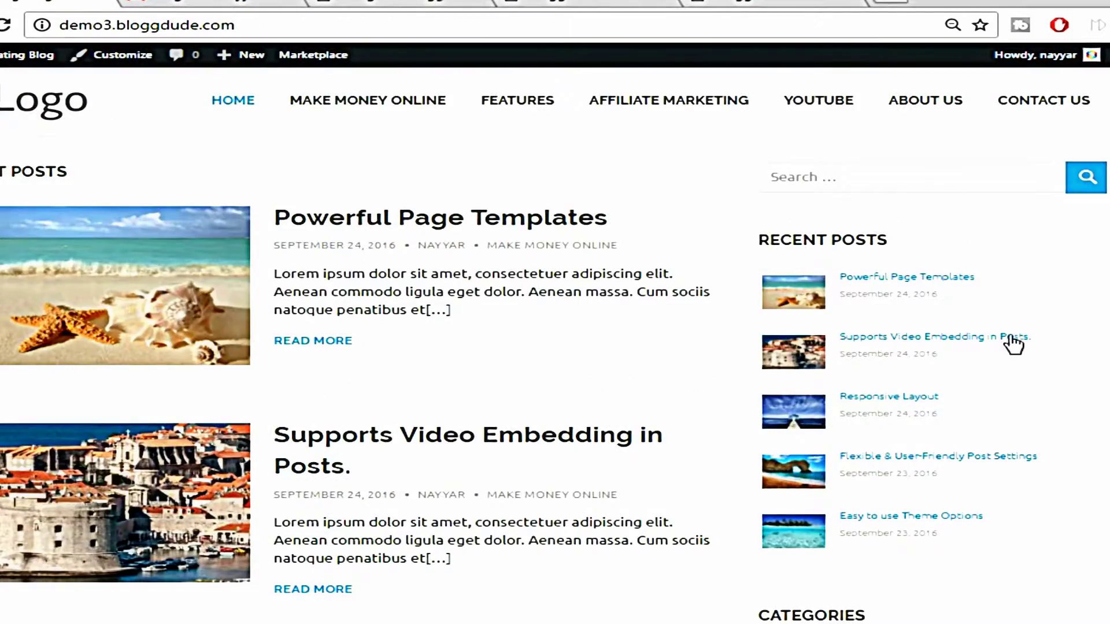
pyautogui.scroll(-6, 1012, 344)
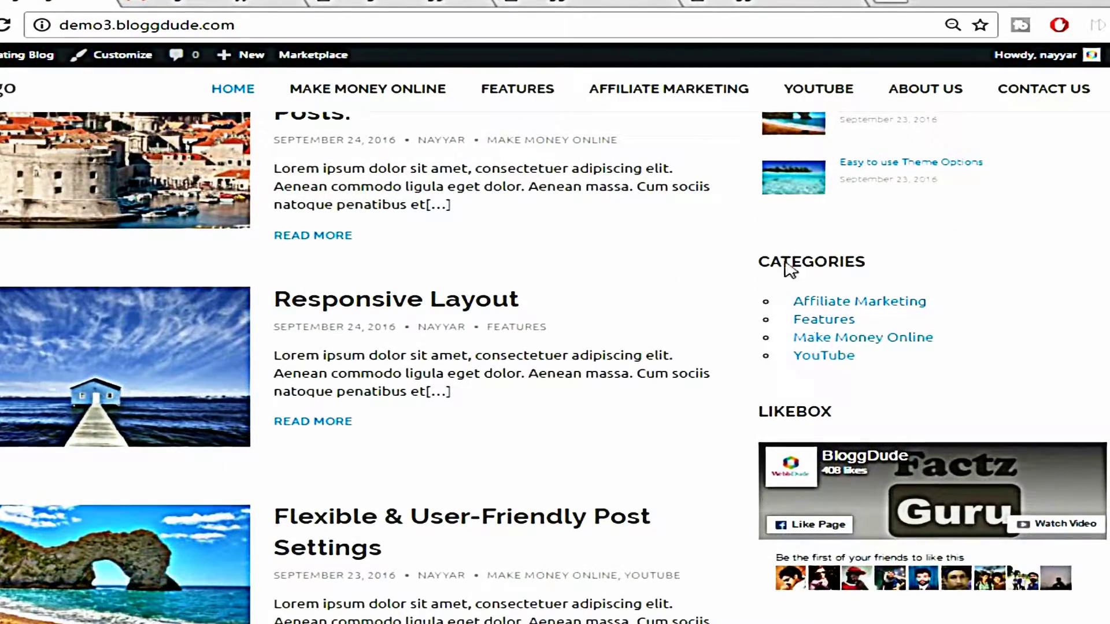
pyautogui.click(592, 2)
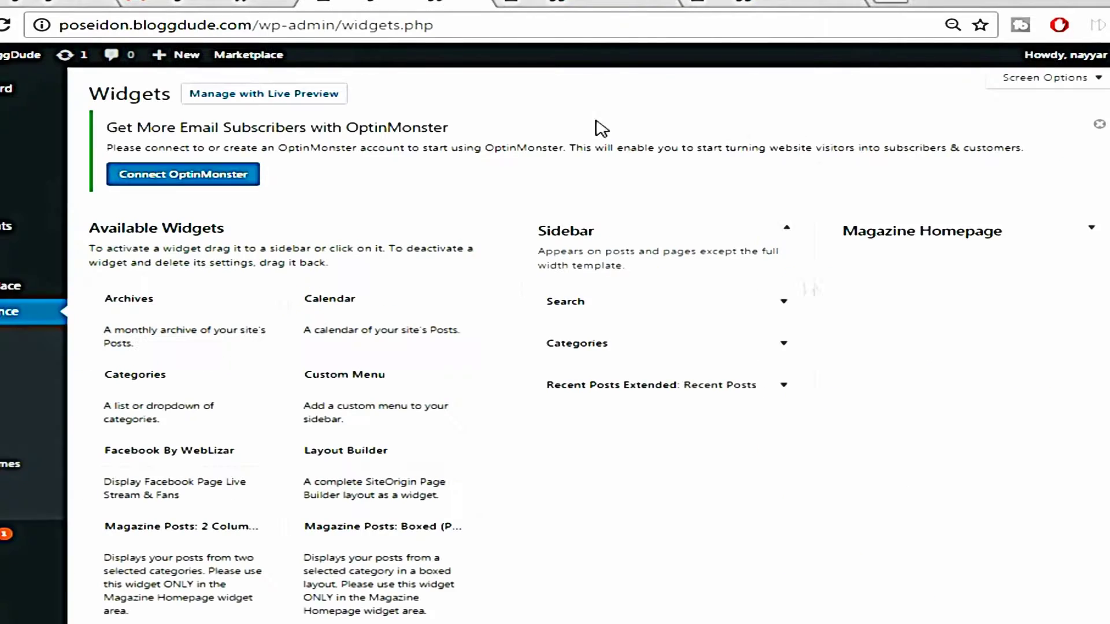
pyautogui.moveTo(635, 348); pyautogui.dragTo(640, 354)
pyautogui.doubleClick(665, 347)
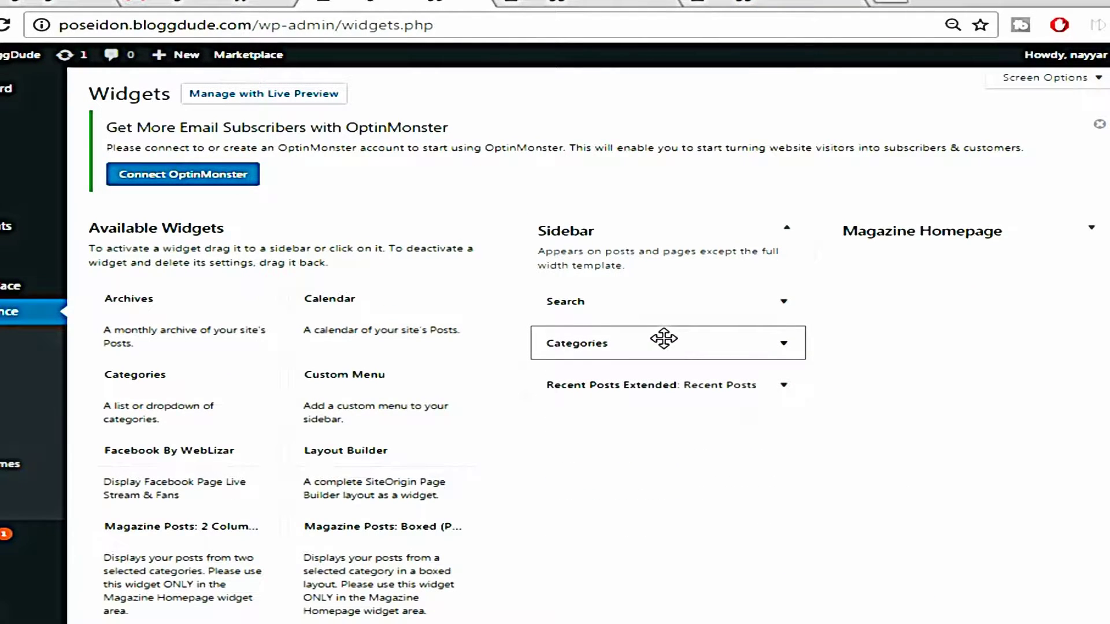
pyautogui.moveTo(664, 339); pyautogui.dragTo(661, 389)
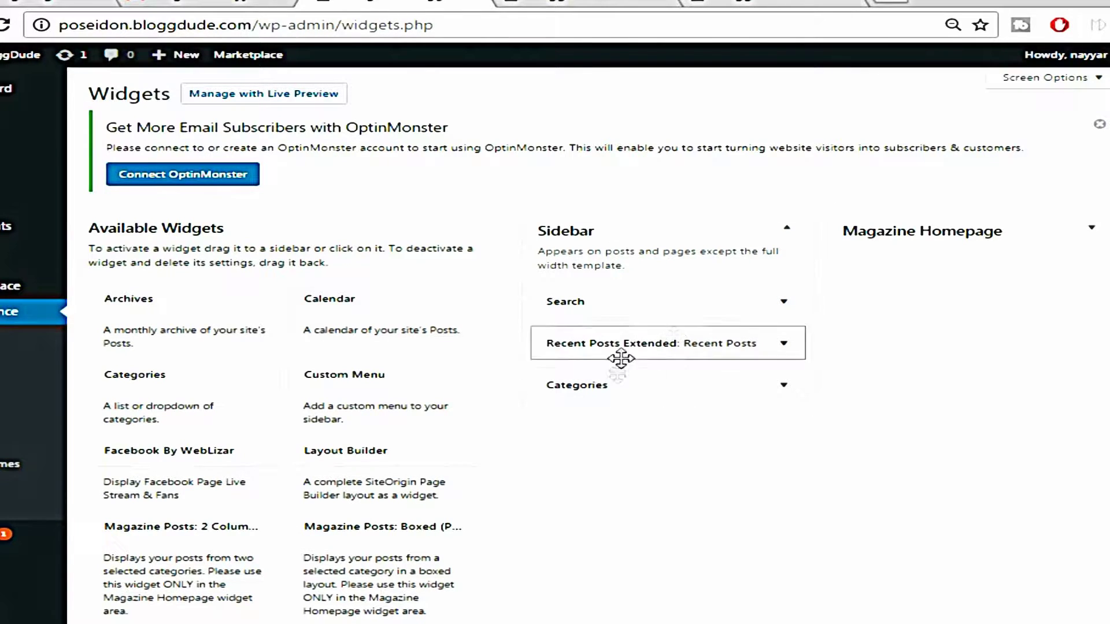
# Compare the demo and live sidebars, then return to the Available Widgets list
pyautogui.click(64, 2)
pyautogui.scroll(-3, 702, 228)
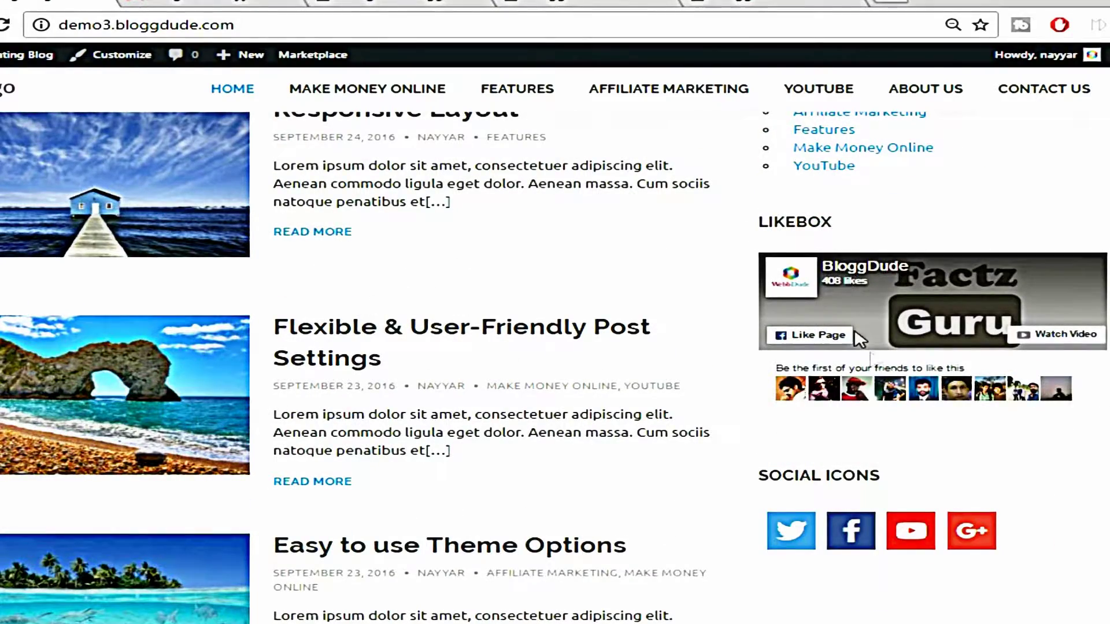
pyautogui.click(584, 2)
pyautogui.click(439, 2)
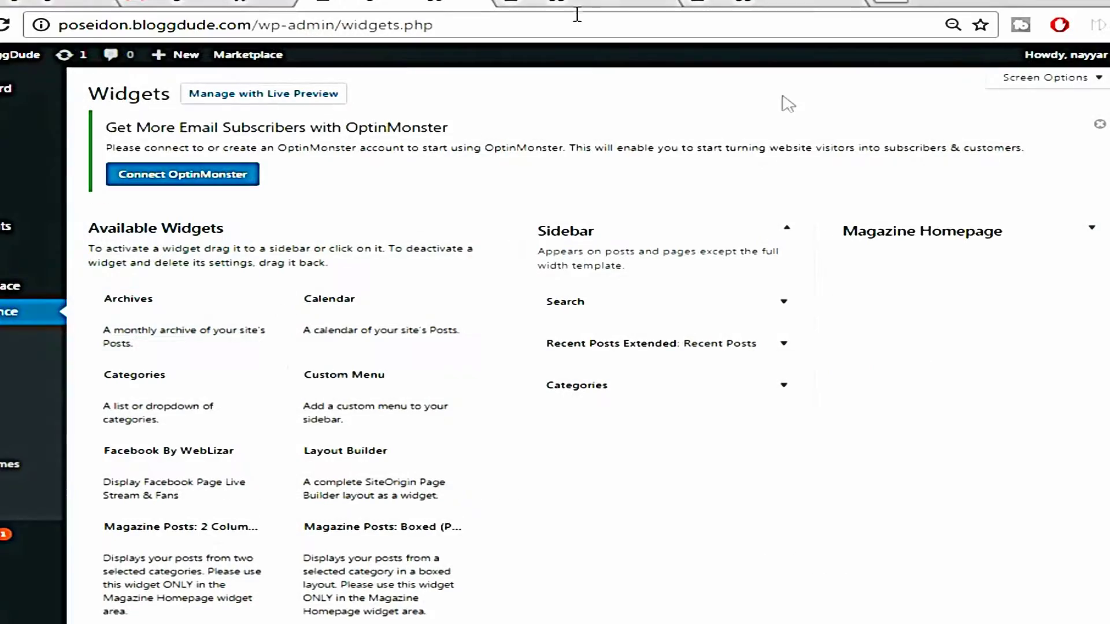
pyautogui.scroll(-2, 514, 474)
pyautogui.scroll(-3, 513, 474)
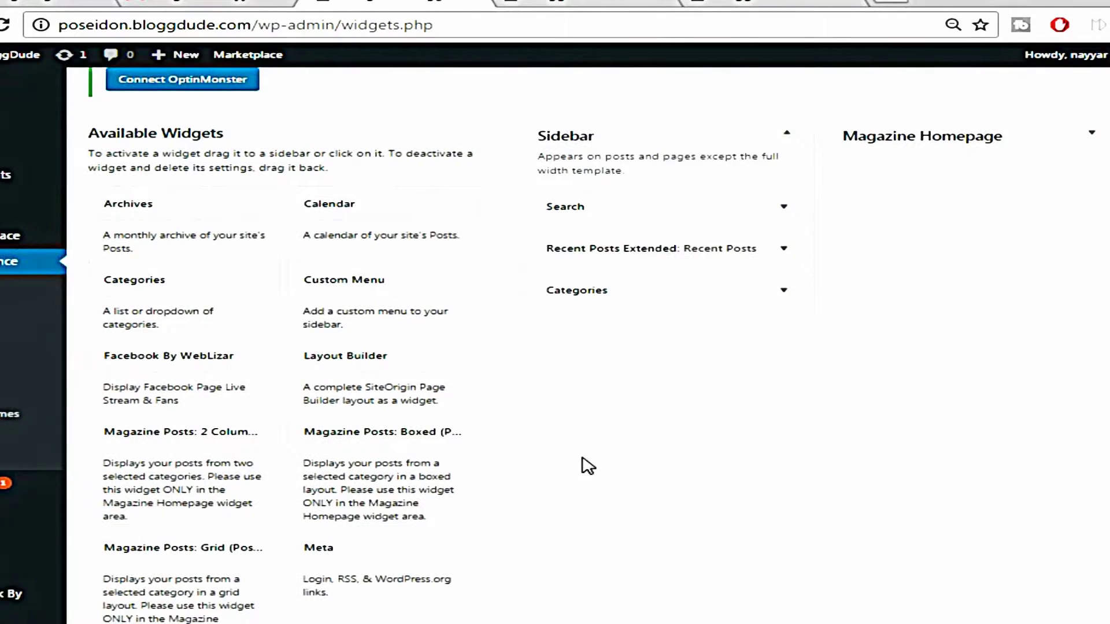
# Add a Facebook By WebLizar widget to the Sidebar
pyautogui.scroll(1, 579, 453)
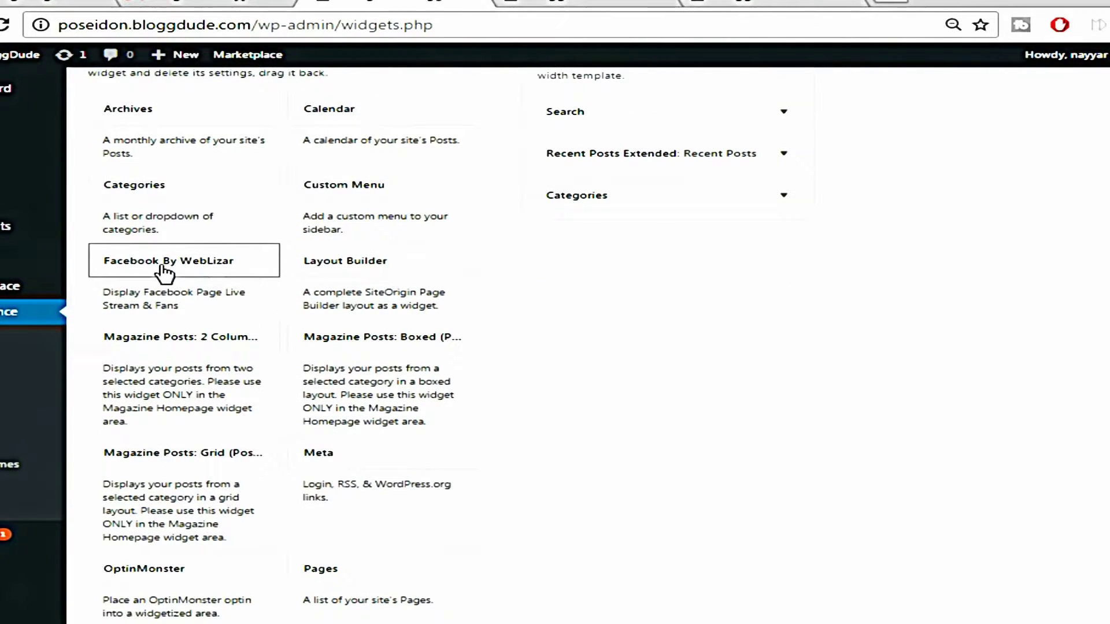
pyautogui.click(243, 267)
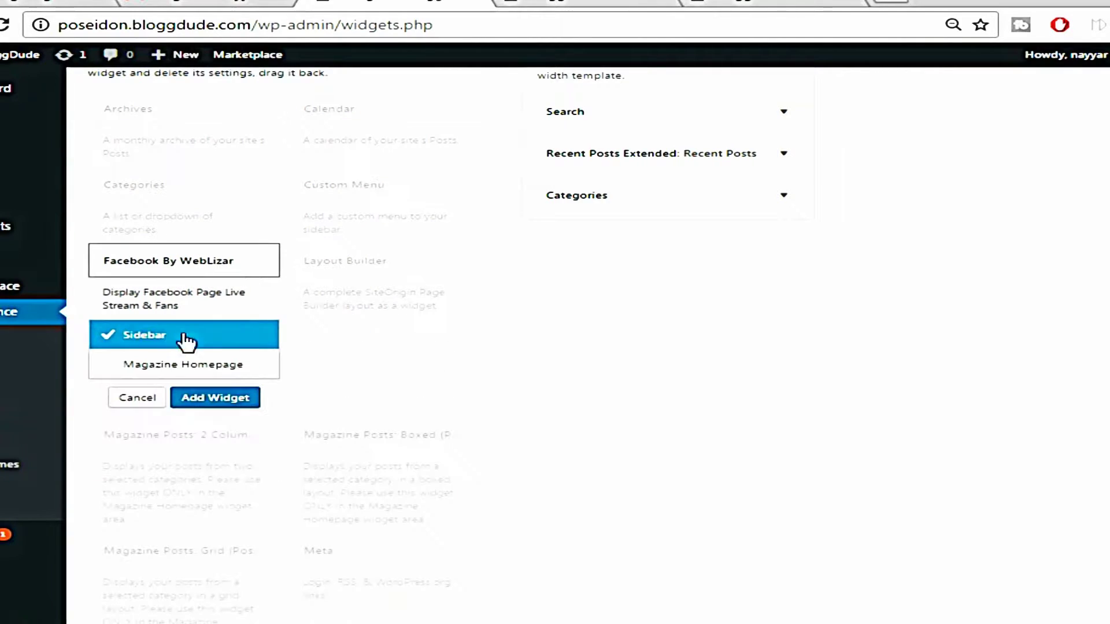
pyautogui.click(219, 399)
pyautogui.scroll(-2, 874, 285)
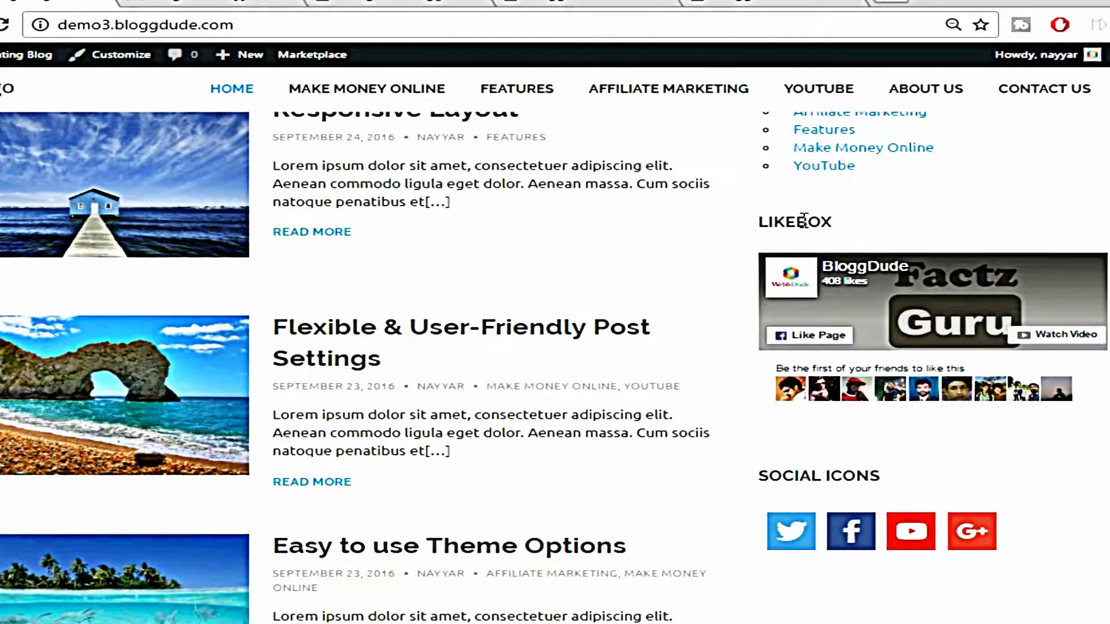
pyautogui.doubleClick(803, 221)
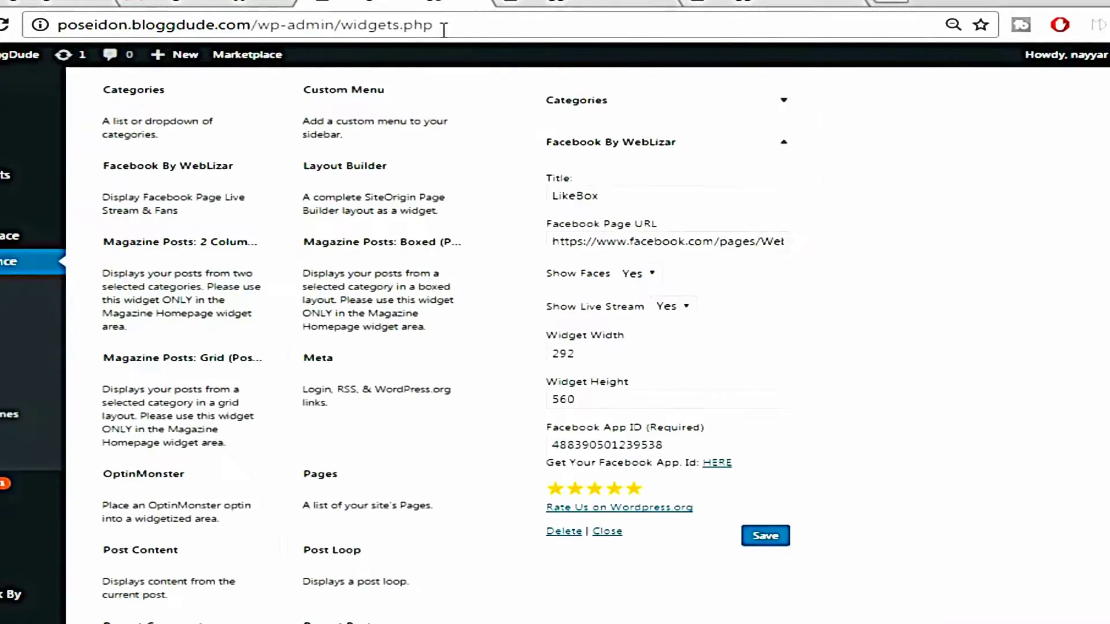
# Title the Facebook widget 'Like us on FB!' and point its page URL to facebook.com/bloggdude
pyautogui.click(617, 191)
pyautogui.doubleClick(617, 191)
pyautogui.write('Like us on FB!')
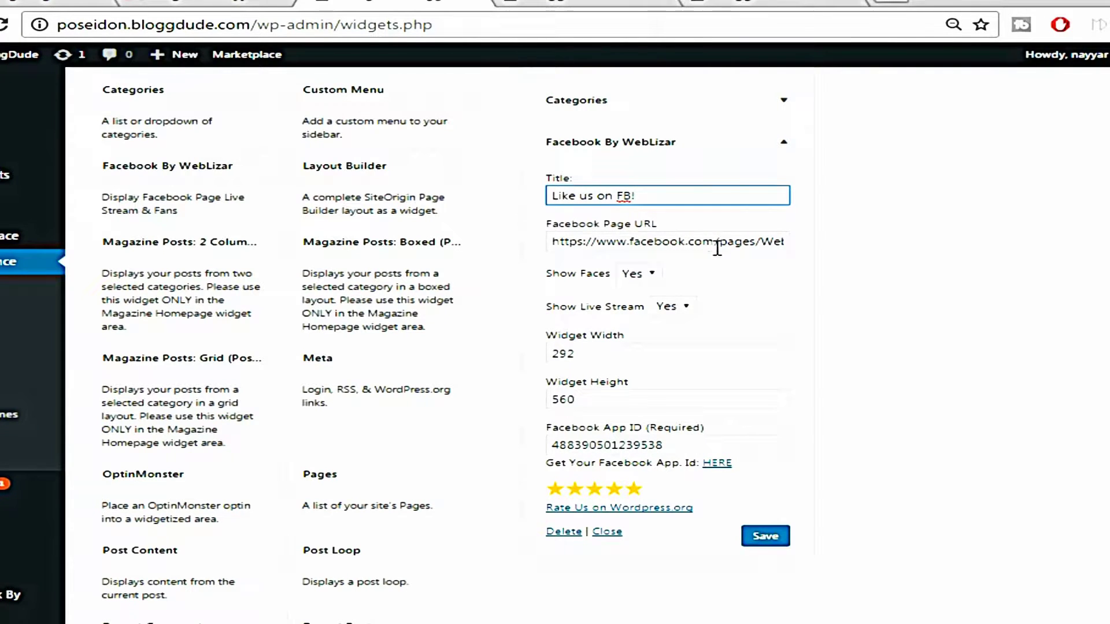
pyautogui.moveTo(720, 243); pyautogui.dragTo(790, 243)
pyautogui.write('b')
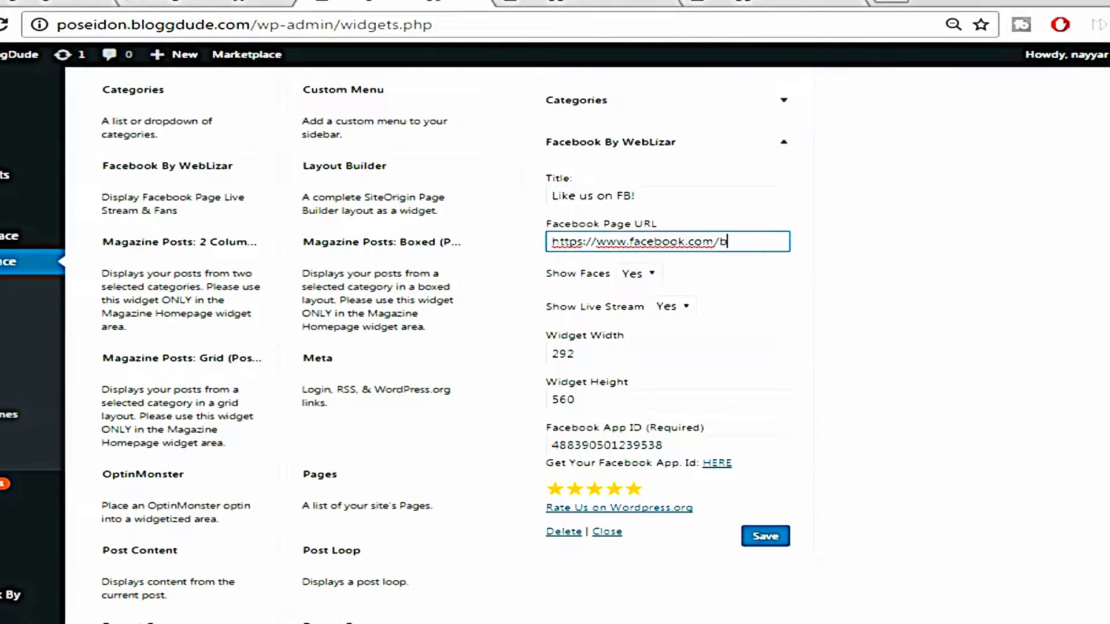
pyautogui.write('loggdude')
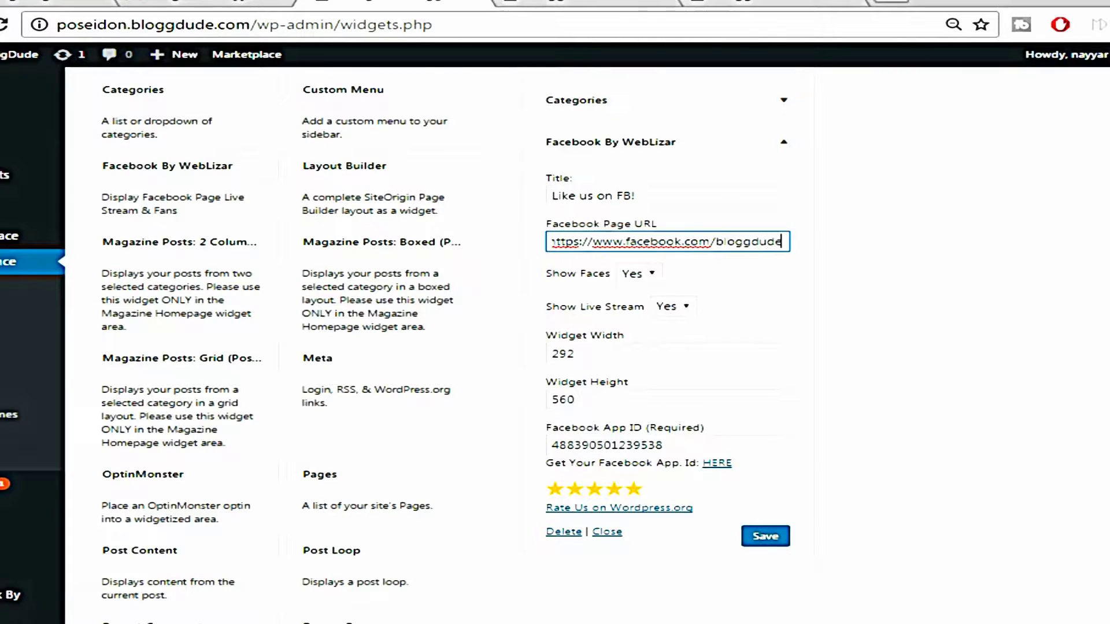
# Keep Show Faces on, turn Show Live Stream off, set width 364, and follow the App ID link
pyautogui.click(647, 282)
pyautogui.click(634, 290)
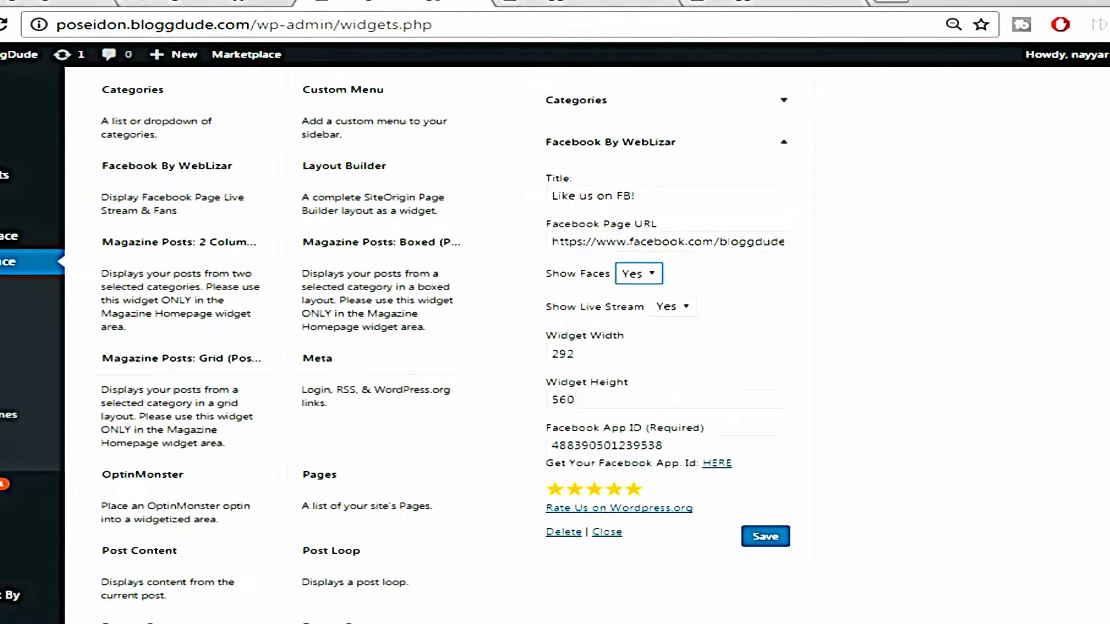
pyautogui.click(684, 309)
pyautogui.click(673, 342)
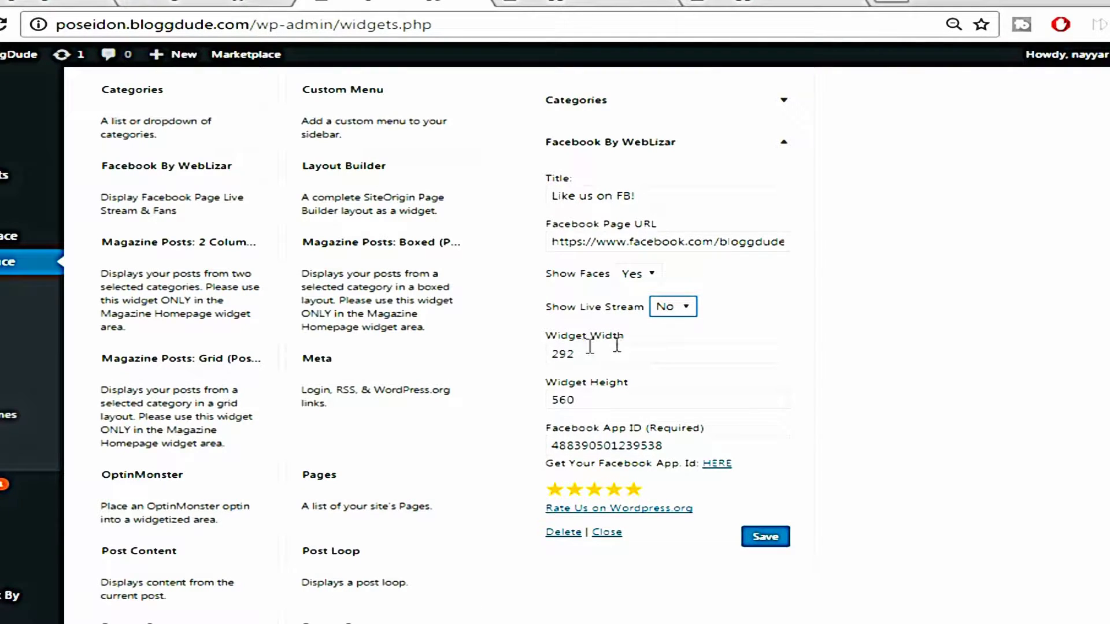
pyautogui.press('Tab')
pyautogui.write('3')
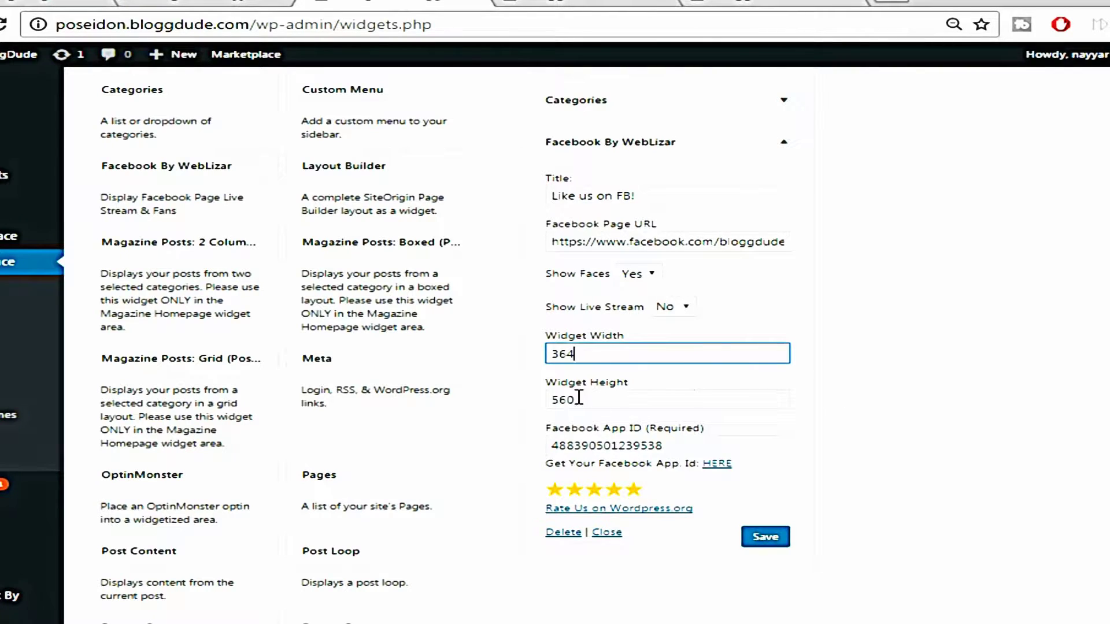
pyautogui.click(932, 415)
pyautogui.scroll(-2, 935, 416)
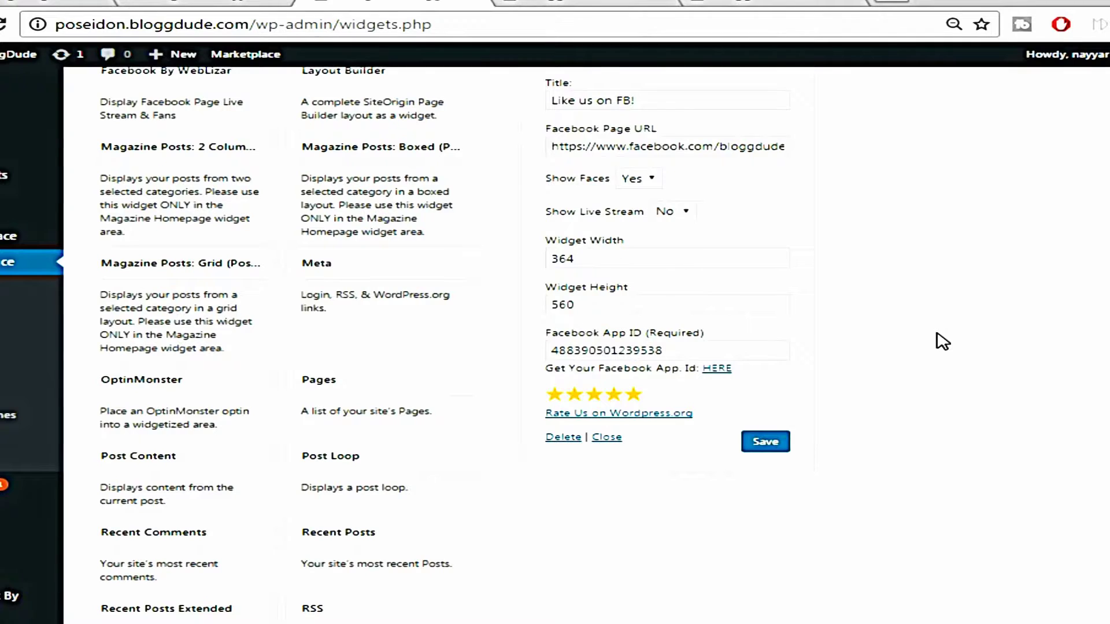
pyautogui.click(723, 369)
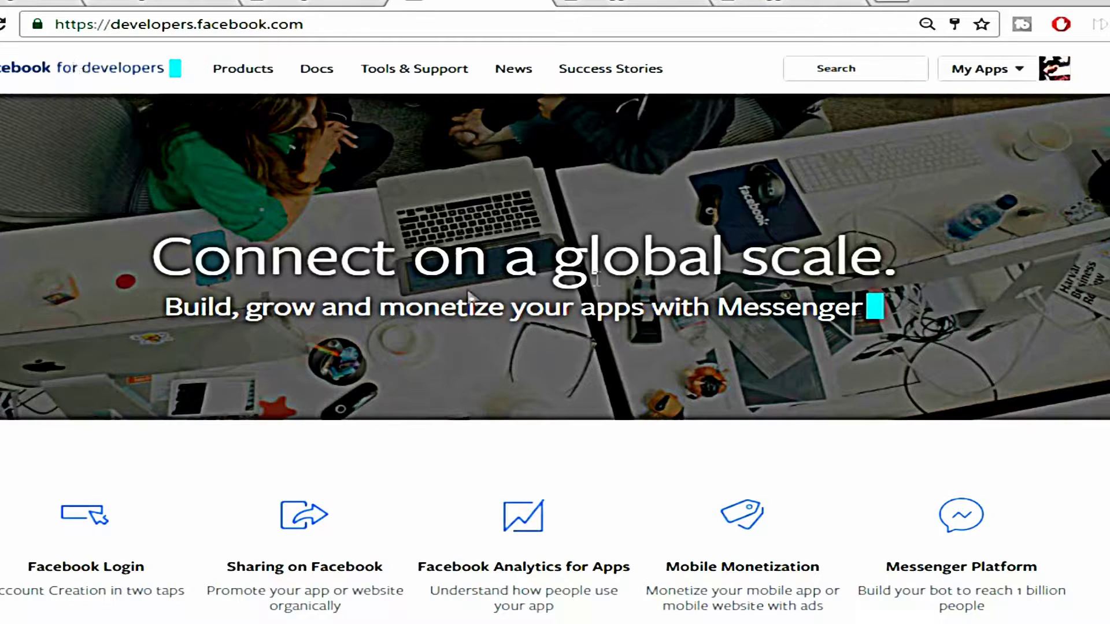
# Create a new Facebook app named BloggDude in the Education category
pyautogui.click(1032, 78)
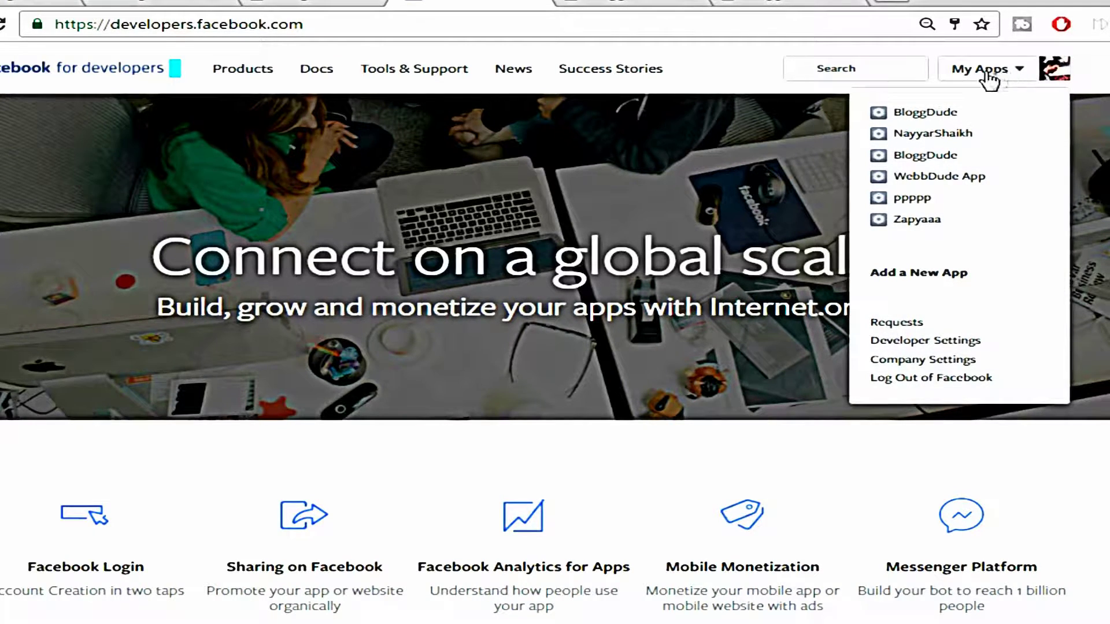
pyautogui.click(934, 275)
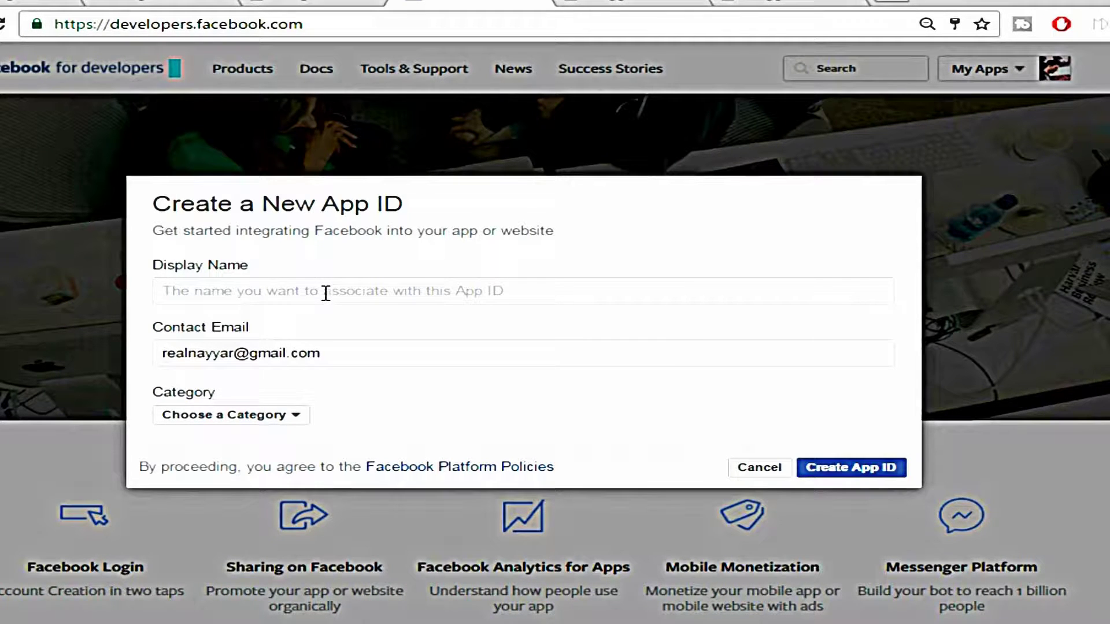
pyautogui.write('Blogg')
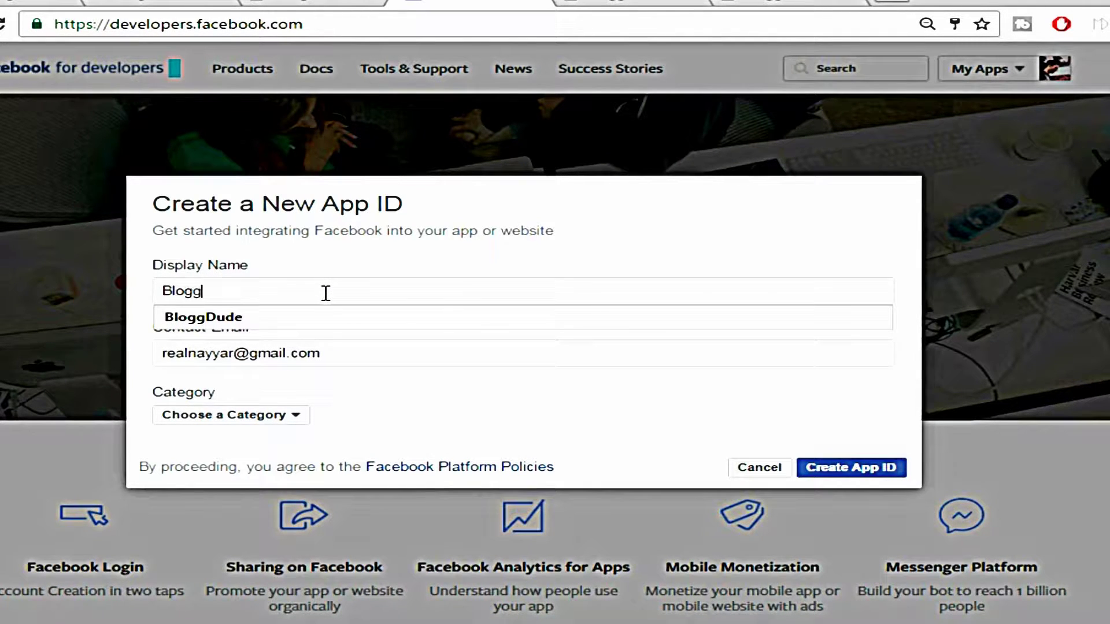
pyautogui.write('ew')
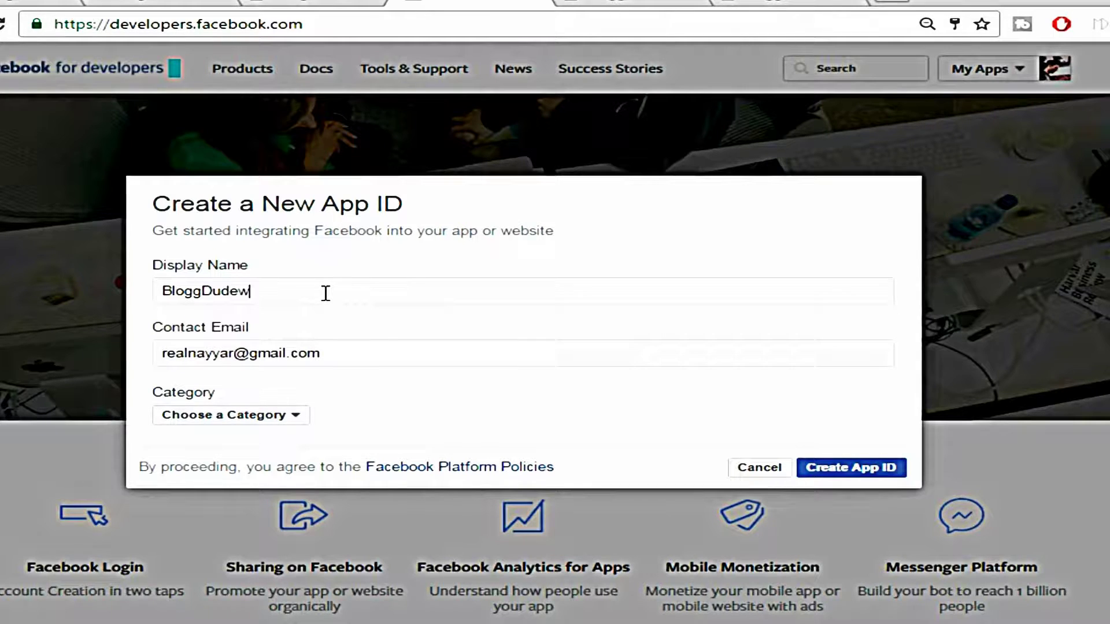
pyautogui.press('BackSpace')
pyautogui.click(350, 325)
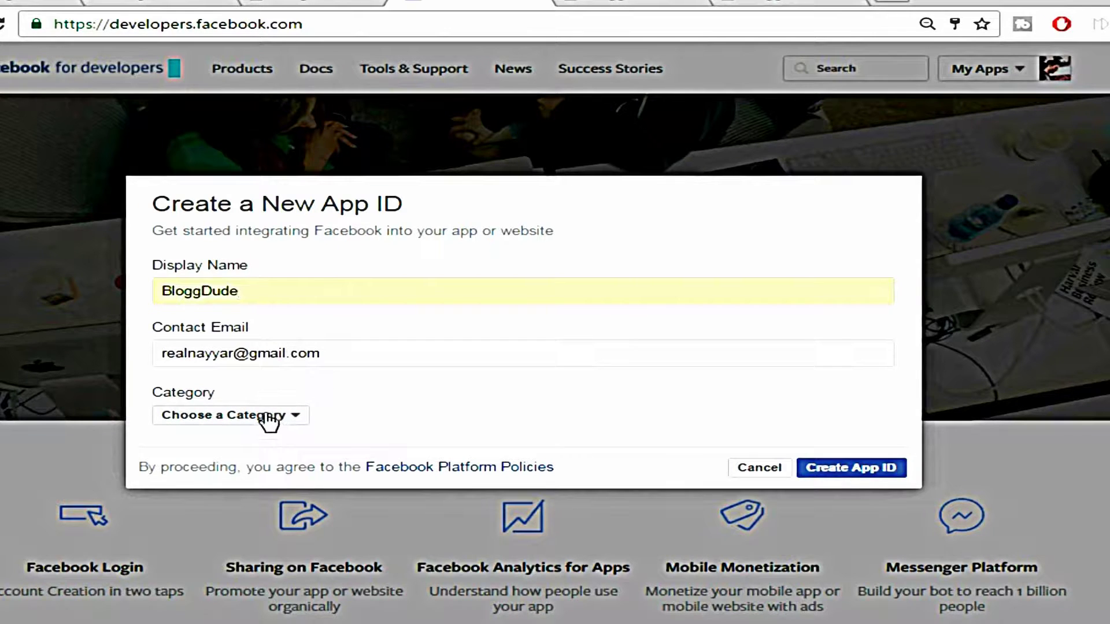
pyautogui.click(272, 419)
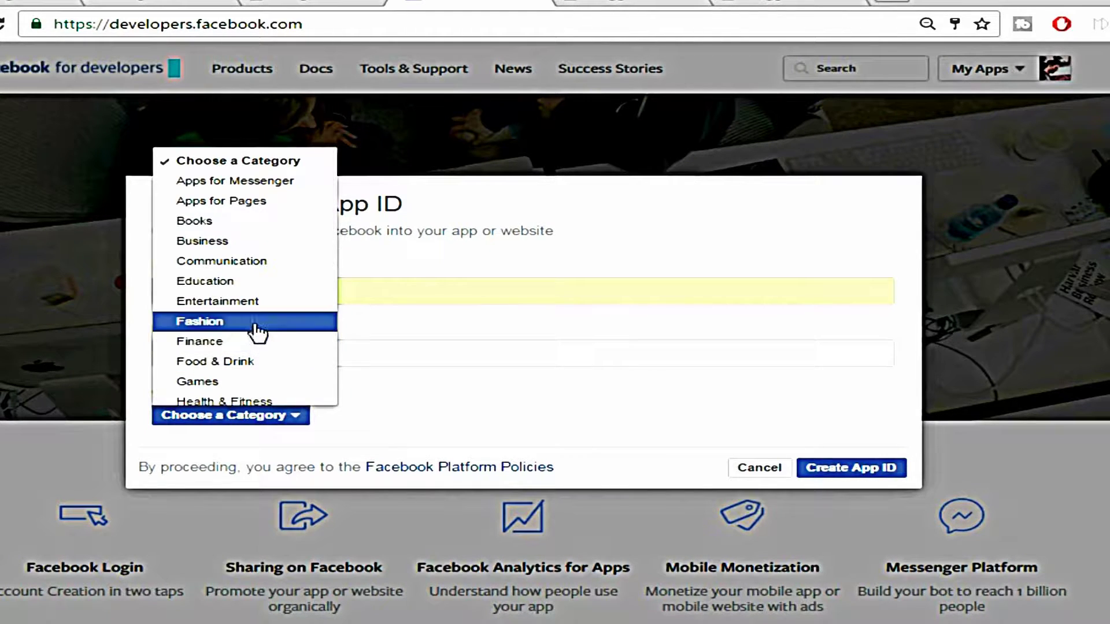
pyautogui.click(247, 283)
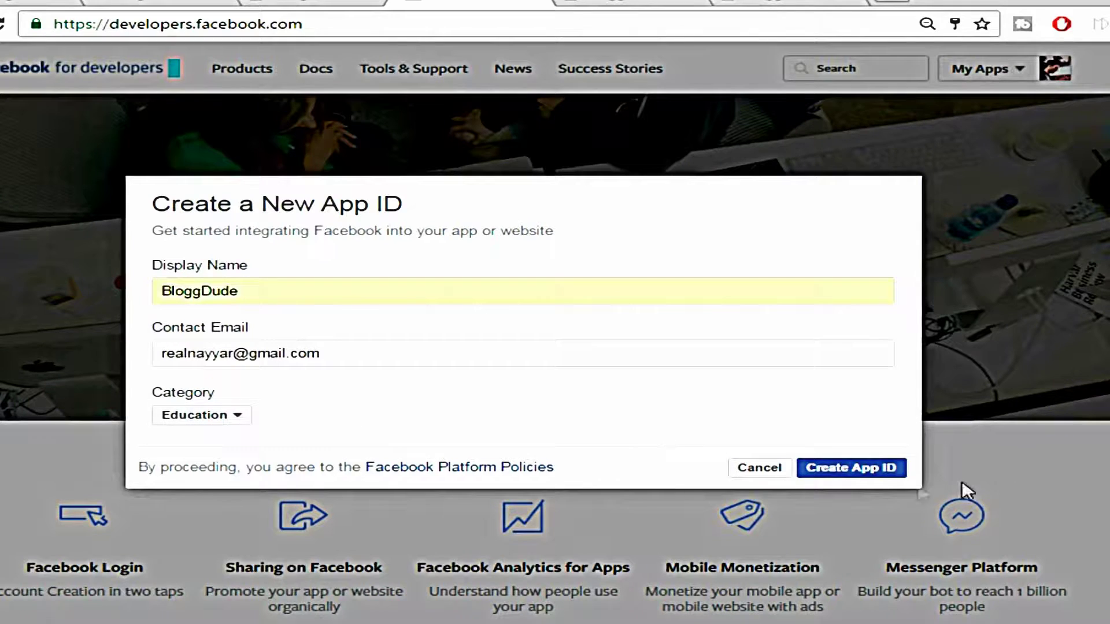
pyautogui.click(846, 469)
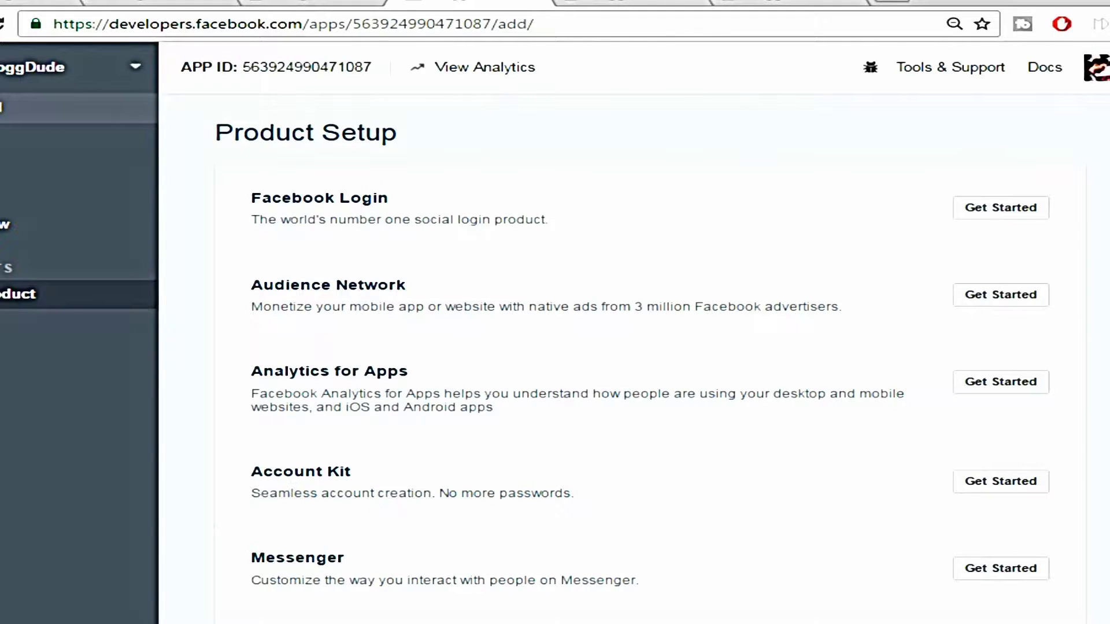
# Copy the BloggDude app's App ID from its dashboard and return to WordPress
pyautogui.click(3, 108)
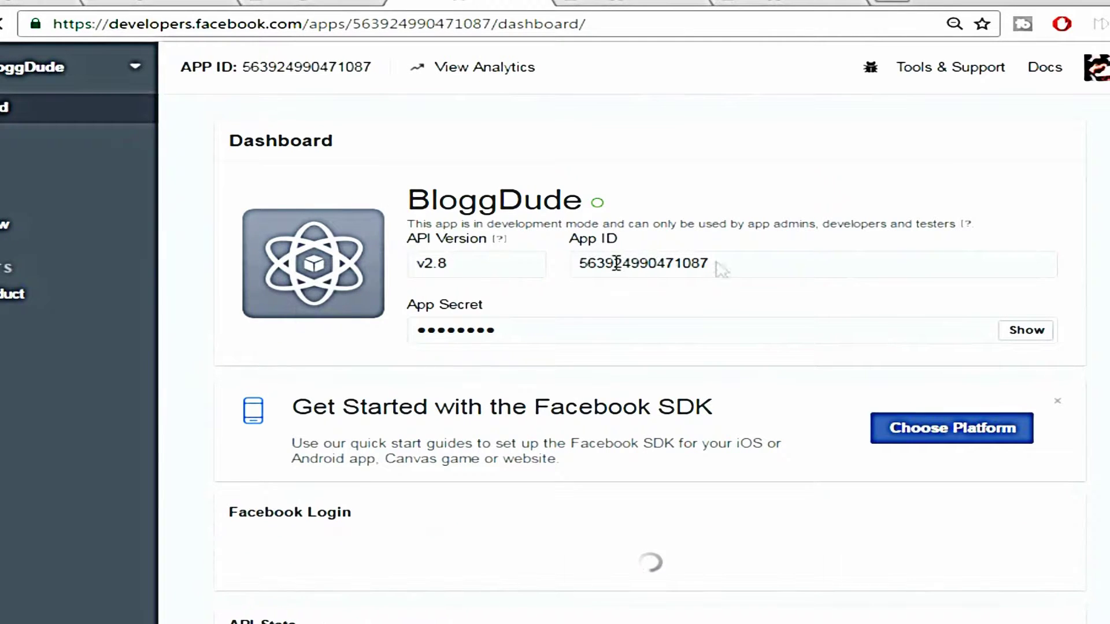
pyautogui.doubleClick(686, 263)
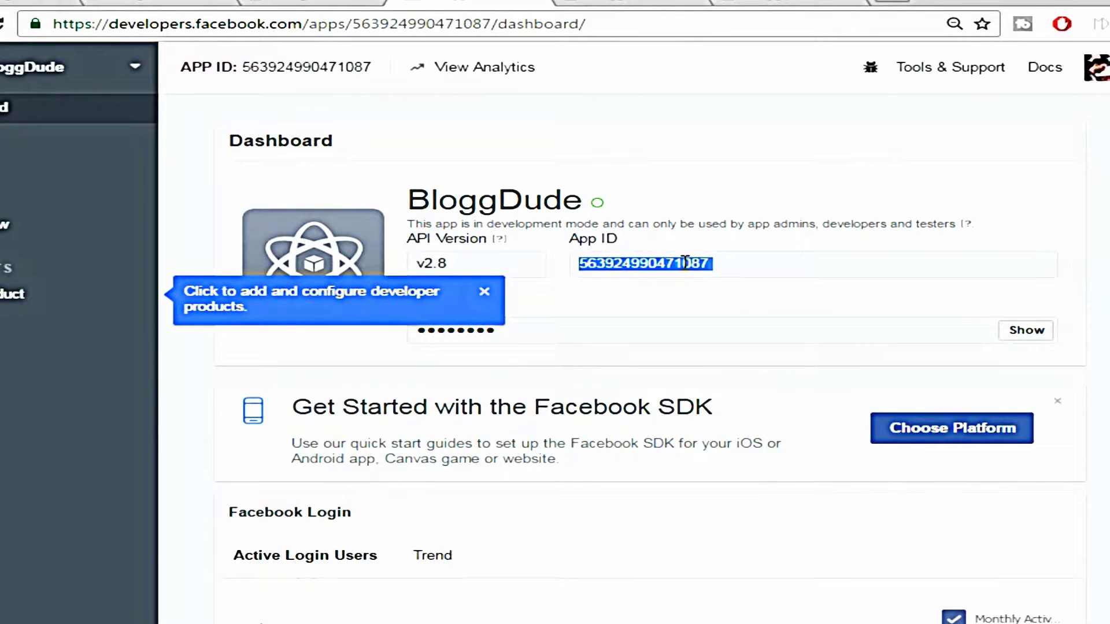
pyautogui.rightClick(676, 268)
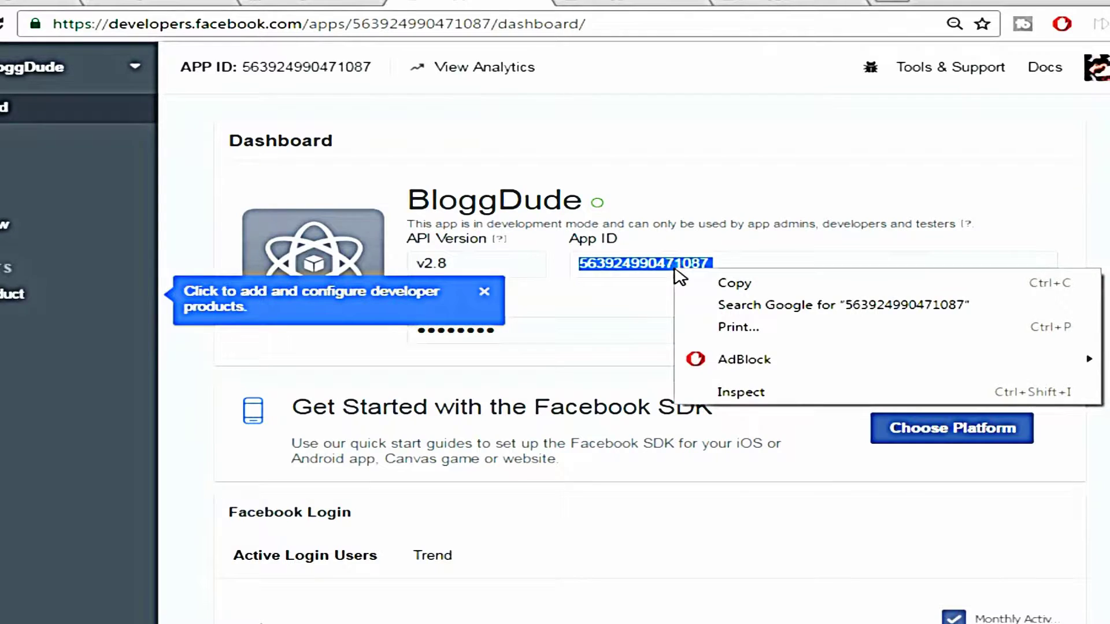
pyautogui.click(711, 284)
pyautogui.click(364, 5)
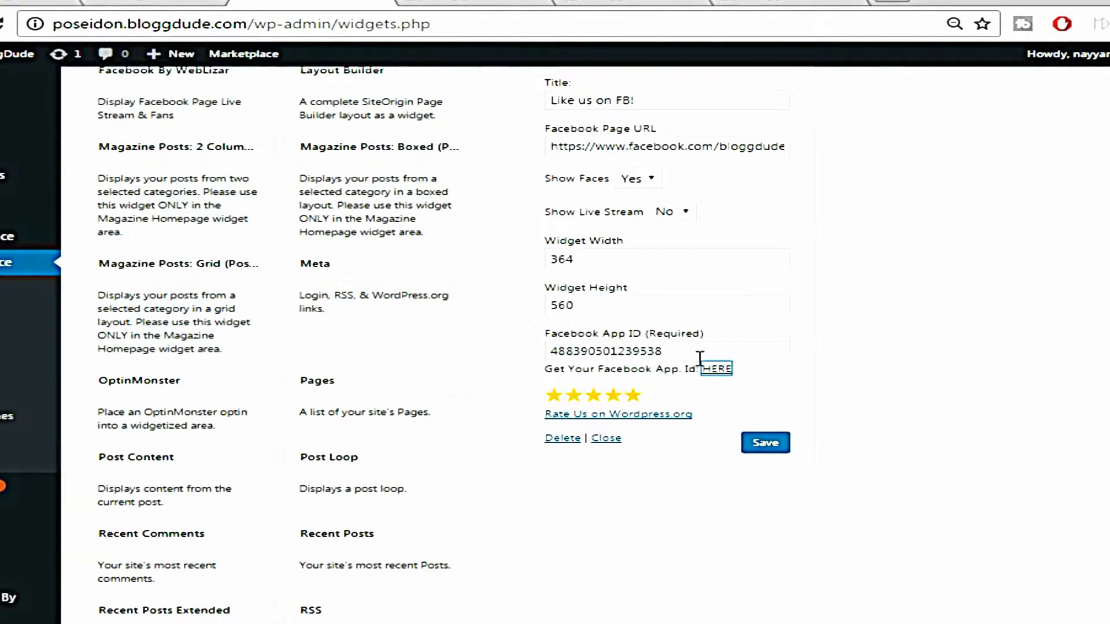
# Replace the Facebook widget's App ID with the new BloggDude ID, save, and collapse the widget
pyautogui.doubleClick(679, 348)
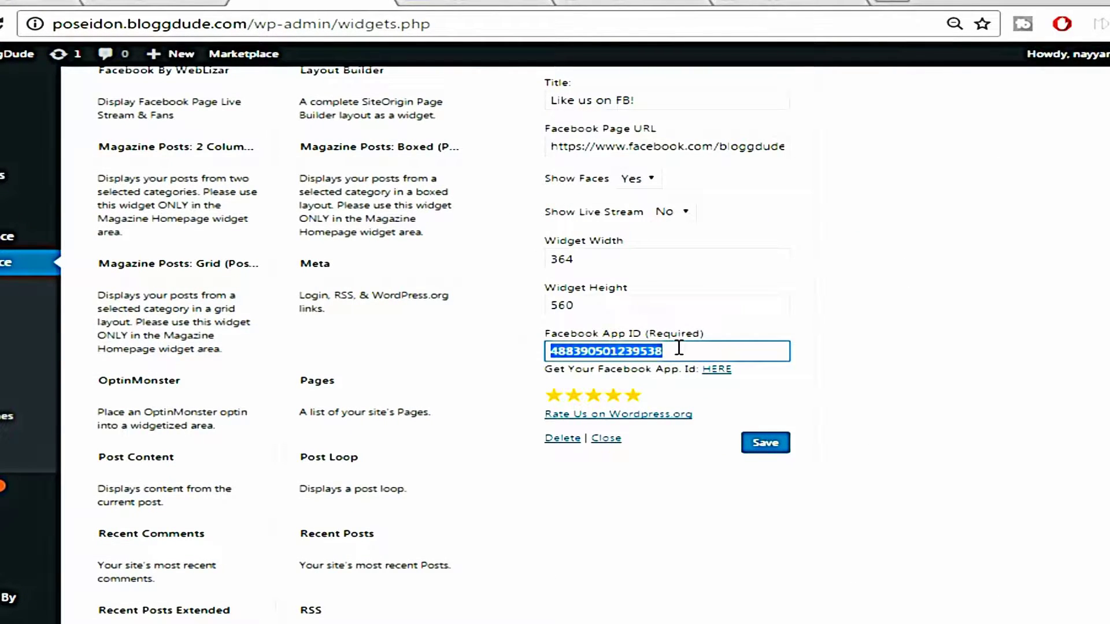
pyautogui.press('BackSpace')
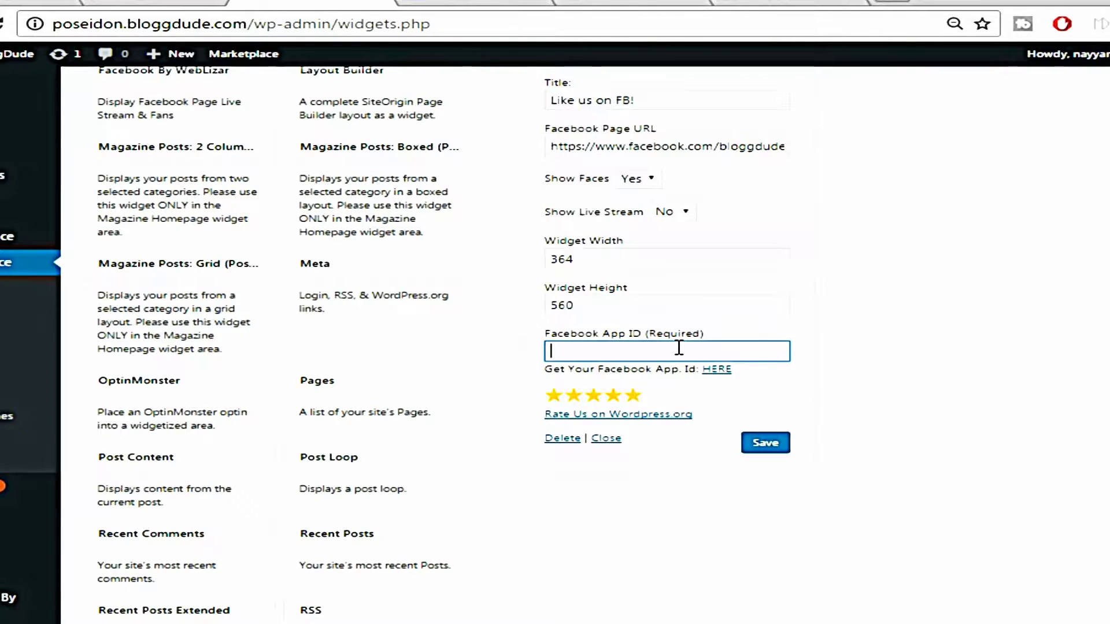
pyautogui.hotkey('ctrl', 'v')
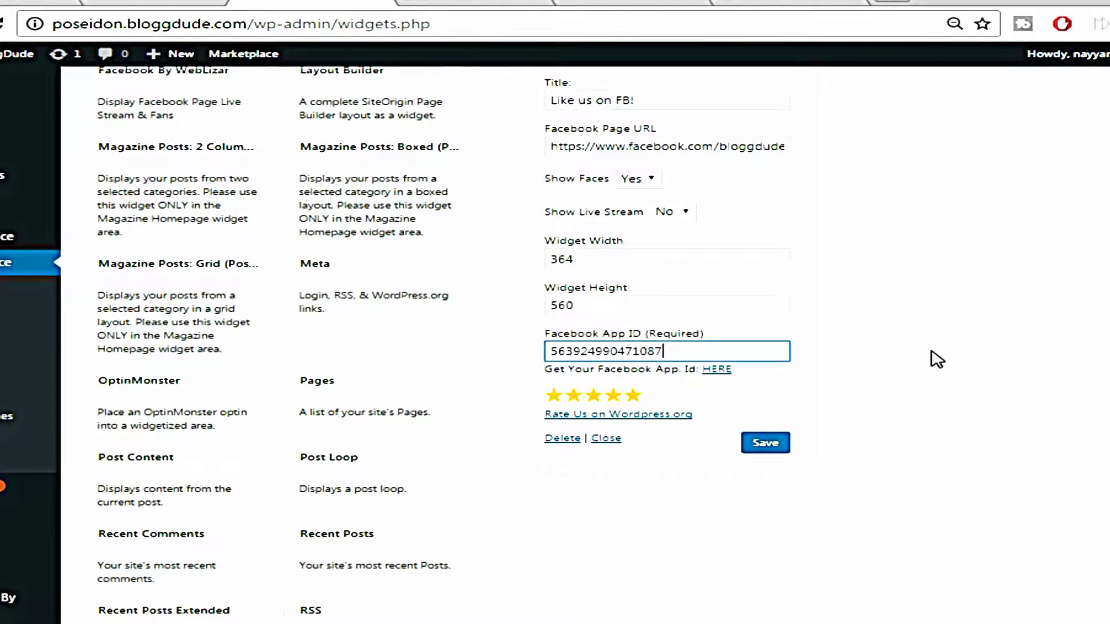
pyautogui.scroll(1, 886, 414)
pyautogui.scroll(-1, 886, 414)
pyautogui.click(750, 448)
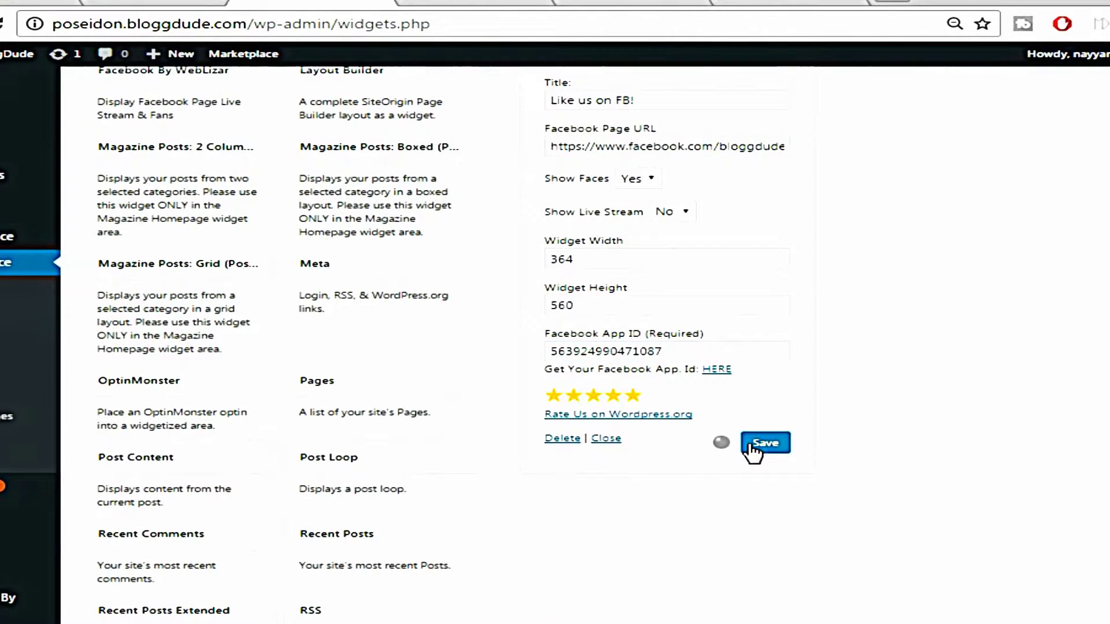
pyautogui.scroll(2, 806, 248)
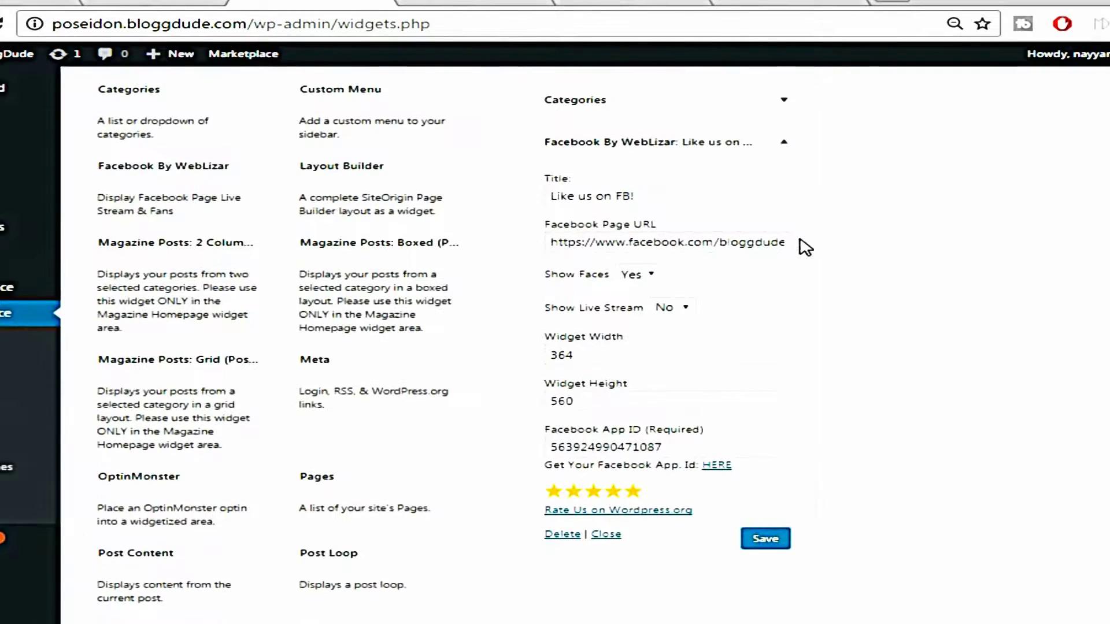
pyautogui.click(783, 142)
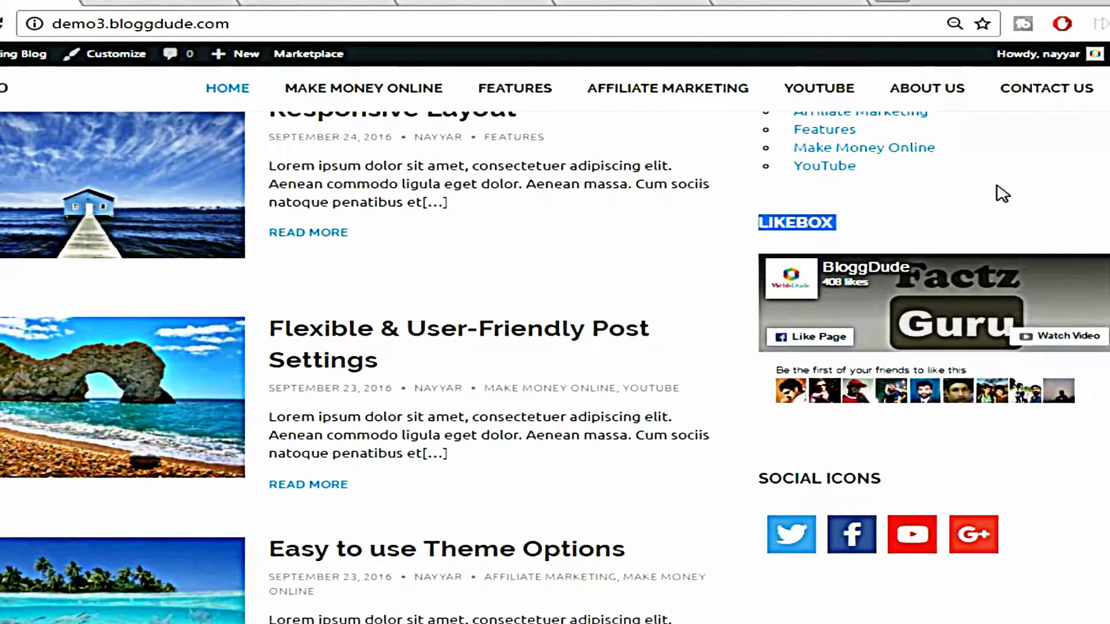
pyautogui.click(997, 185)
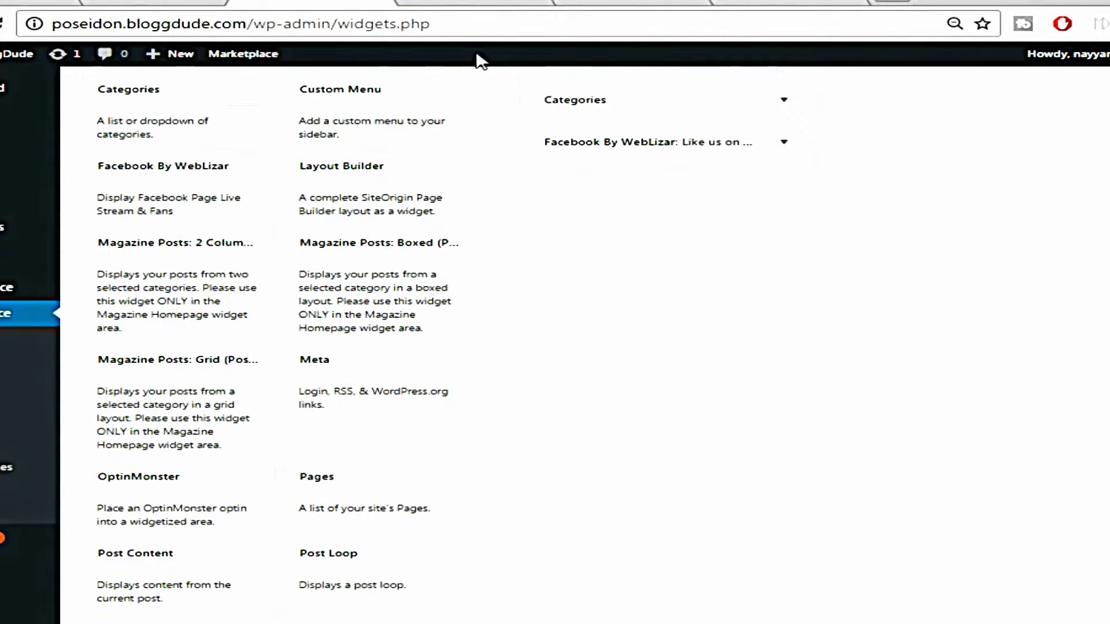
# Add a Social Icons widget to the Sidebar and select its title text
pyautogui.scroll(-5, 408, 217)
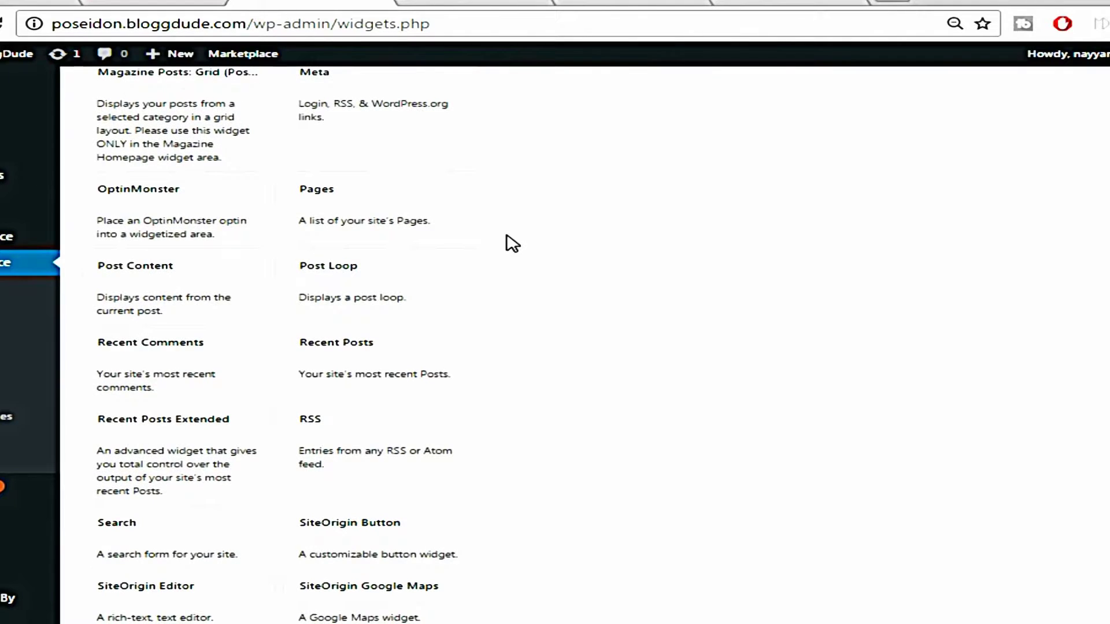
pyautogui.scroll(-2, 512, 242)
pyautogui.scroll(-2, 654, 422)
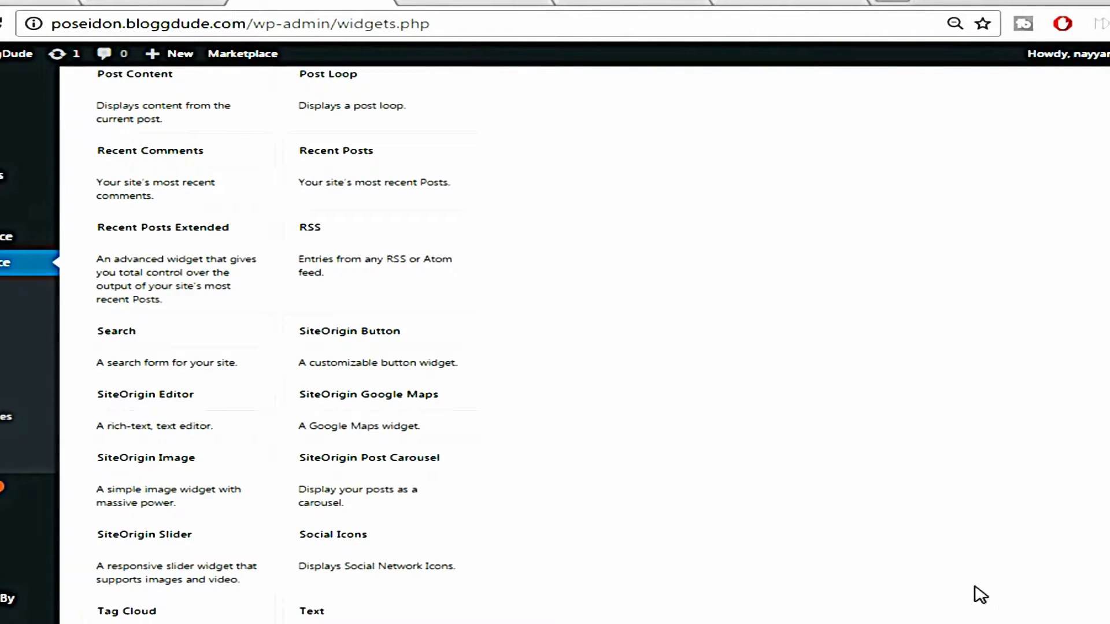
pyautogui.click(371, 534)
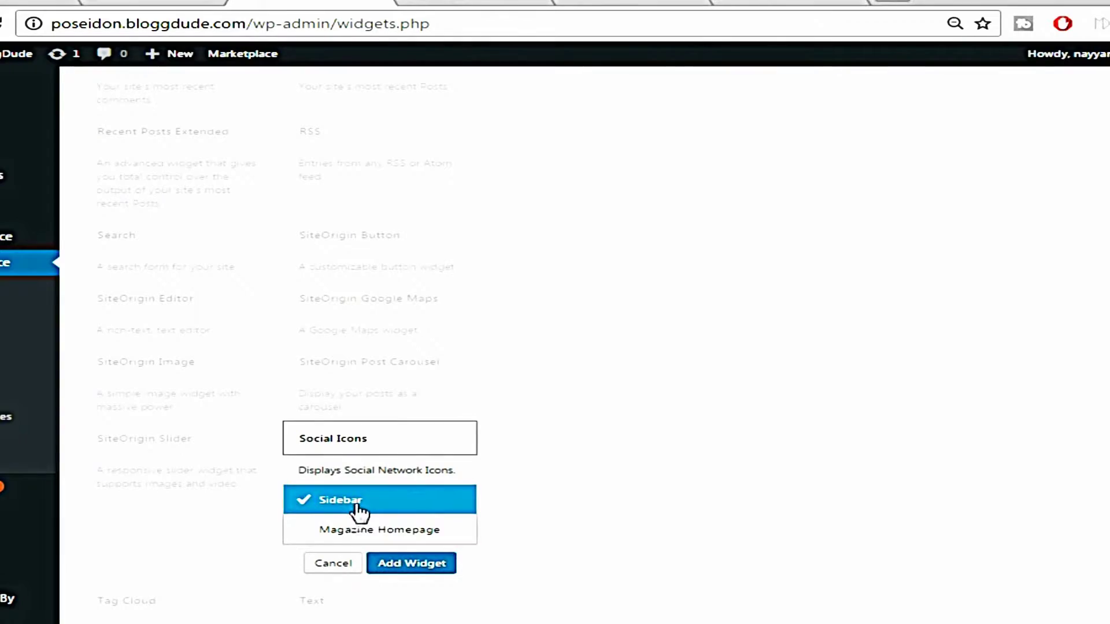
pyautogui.click(407, 570)
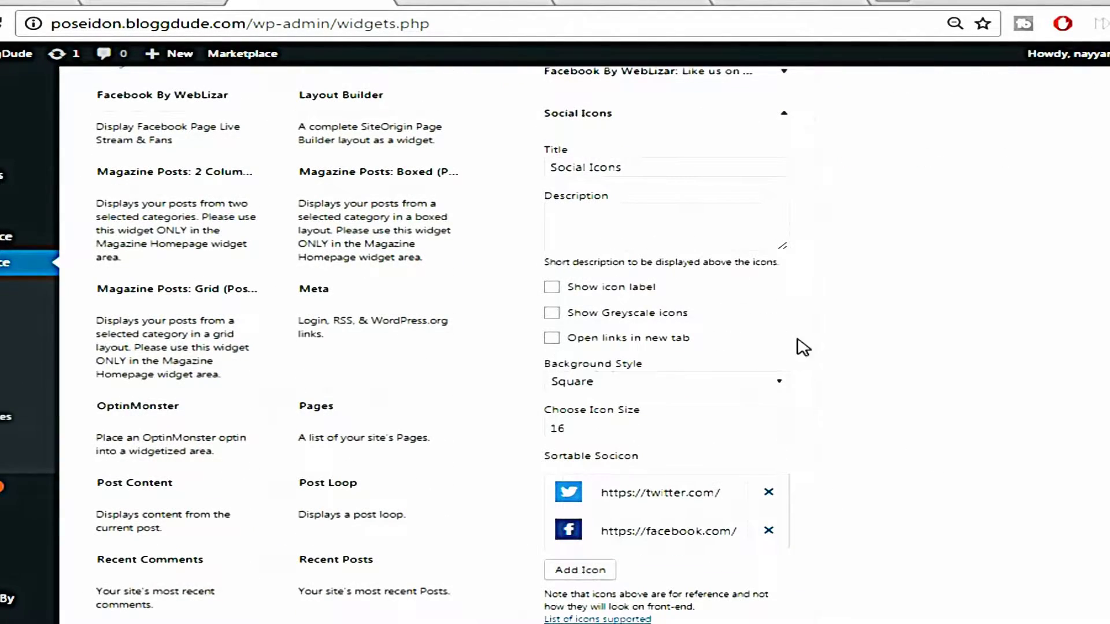
pyautogui.scroll(2, 982, 354)
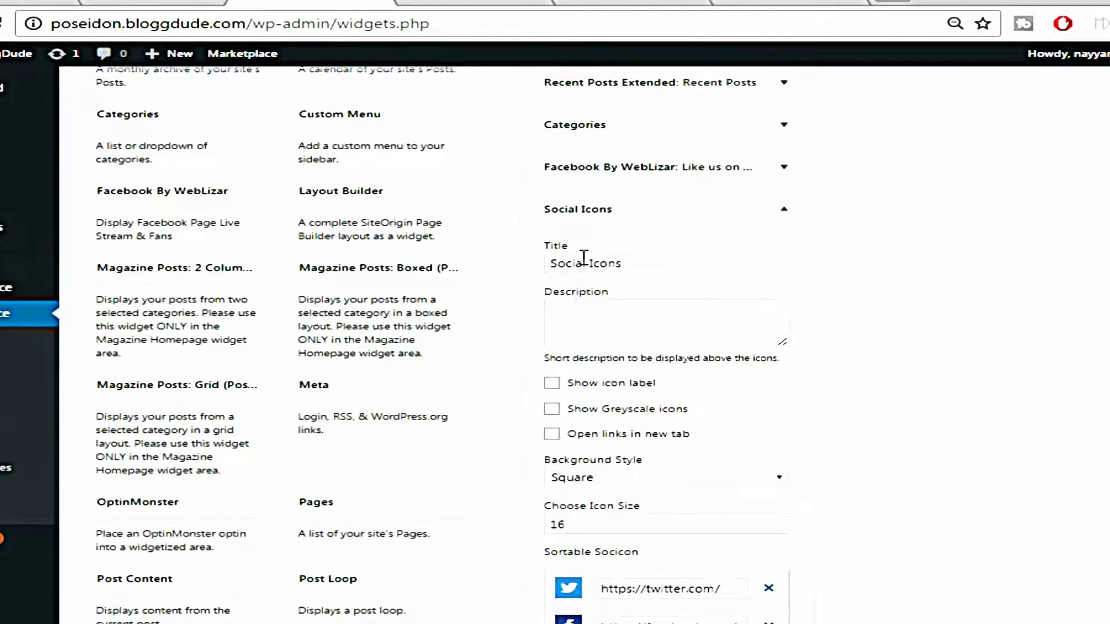
pyautogui.click(632, 263)
pyautogui.hotkey('ctrl', 'a')
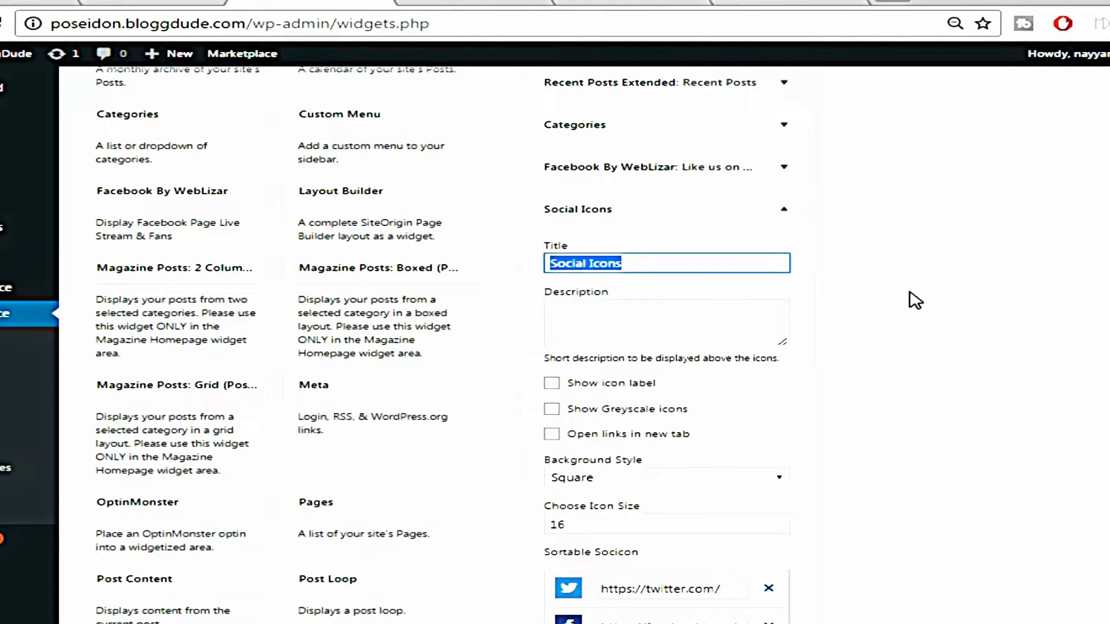
# Set icon size to 32 and enter the site's Twitter profile and facebook bloggdude page links
pyautogui.scroll(-2, 917, 301)
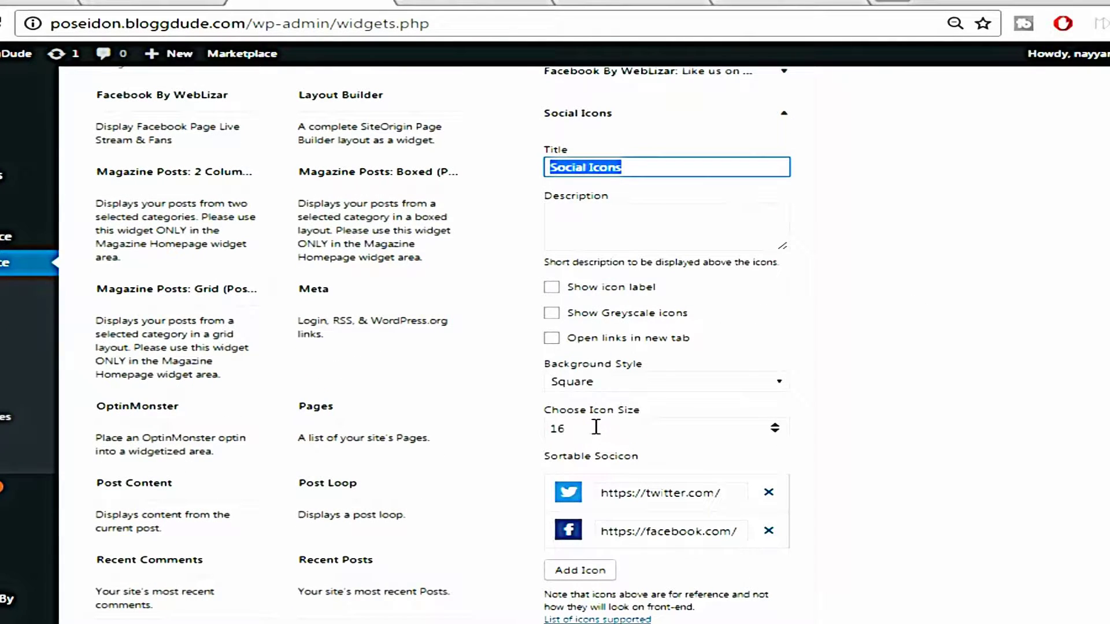
pyautogui.doubleClick(596, 426)
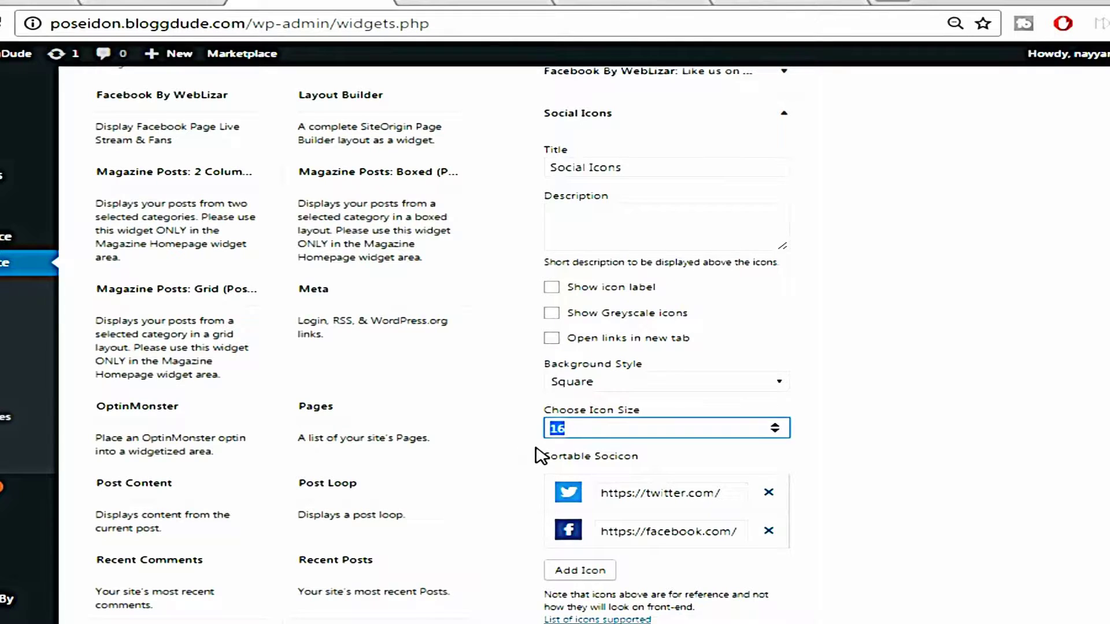
pyautogui.write('32')
pyautogui.scroll(-2, 821, 491)
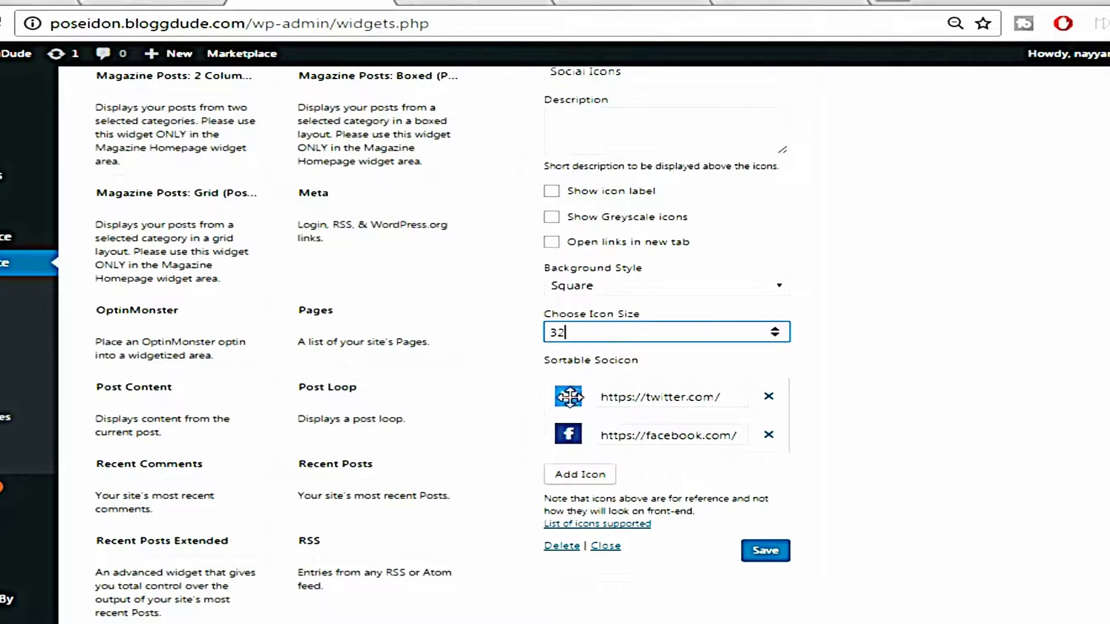
pyautogui.click(728, 398)
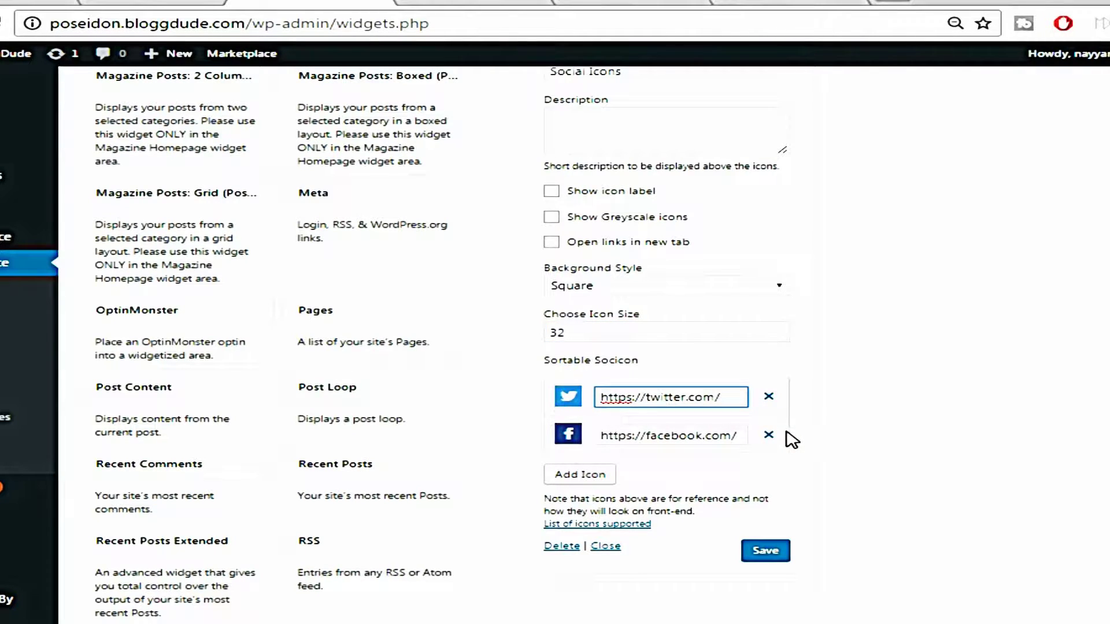
pyautogui.write('real')
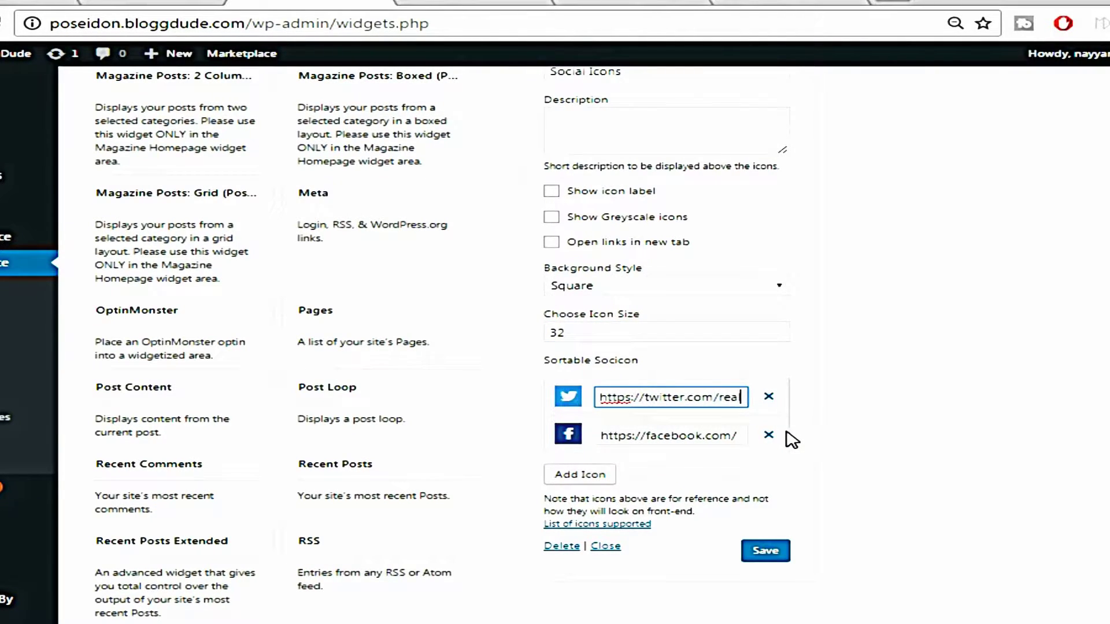
pyautogui.write('nayyar')
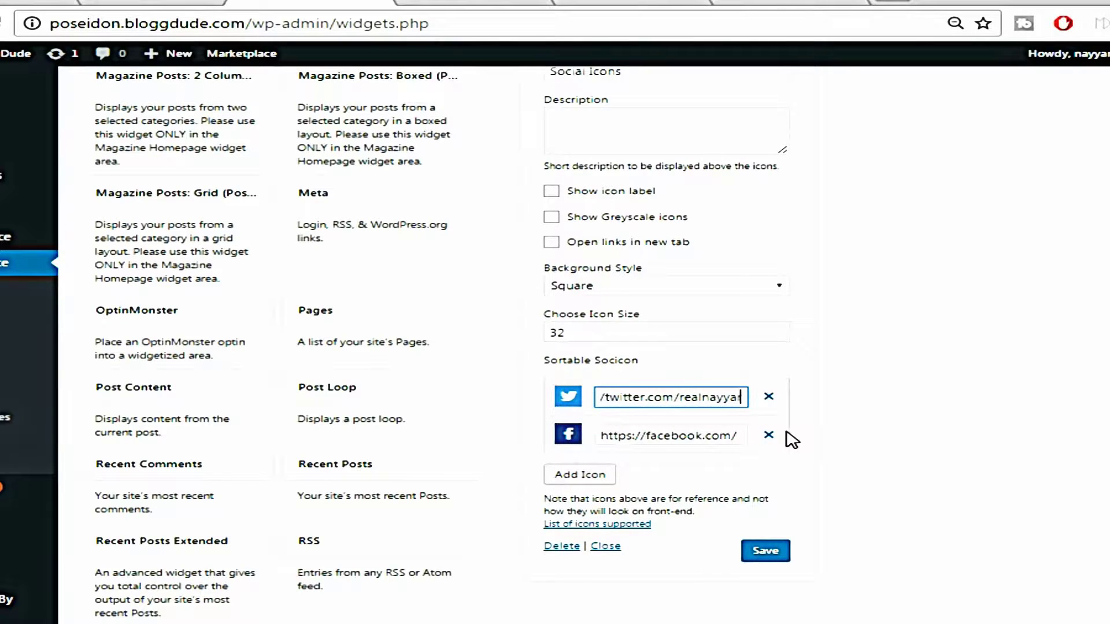
pyautogui.click(743, 436)
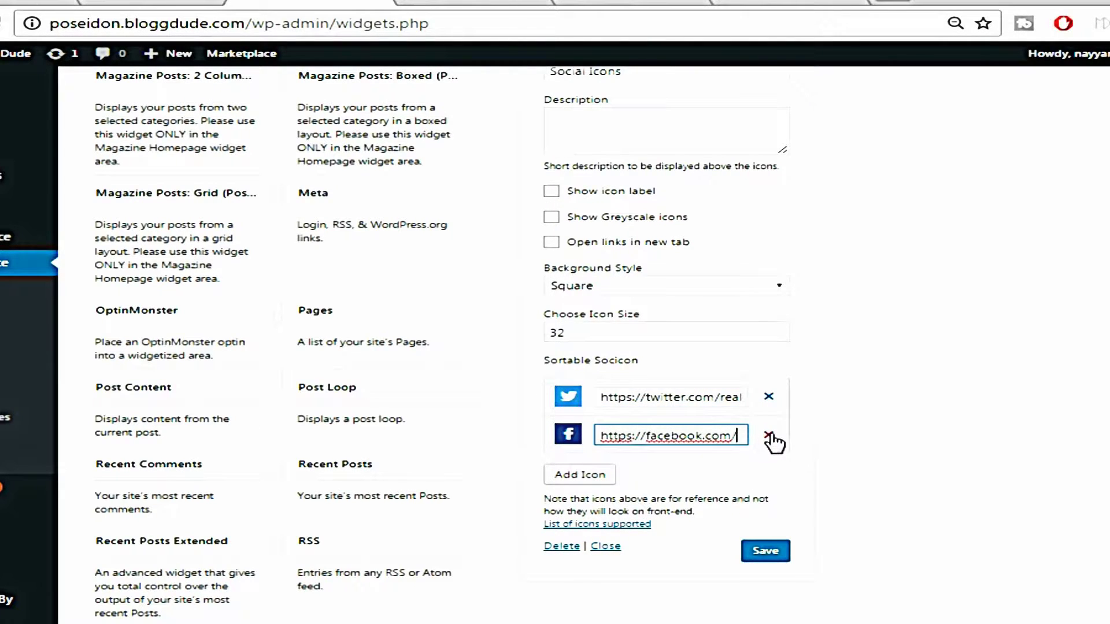
pyautogui.write('bloggdude')
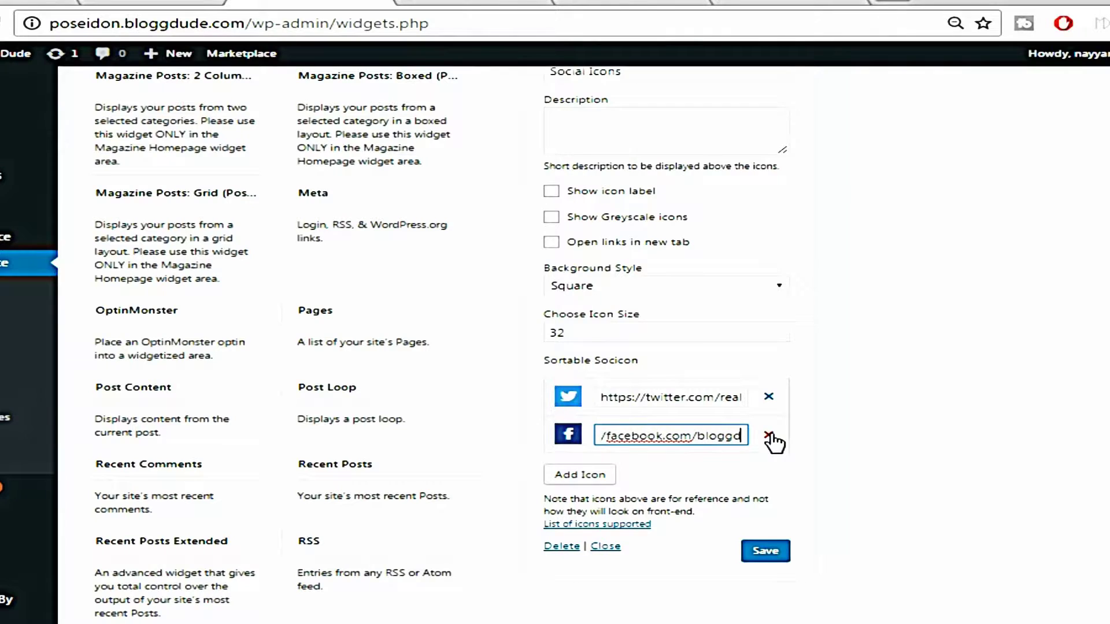
pyautogui.click(652, 483)
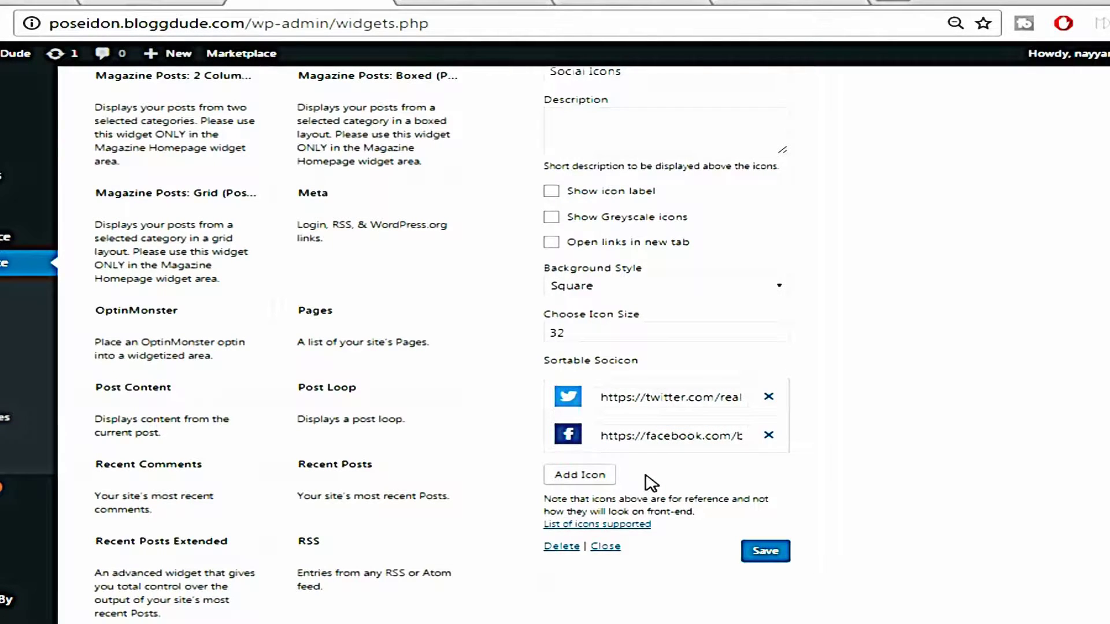
# Add a third, blank link row to the Social Icons widget
pyautogui.click(579, 477)
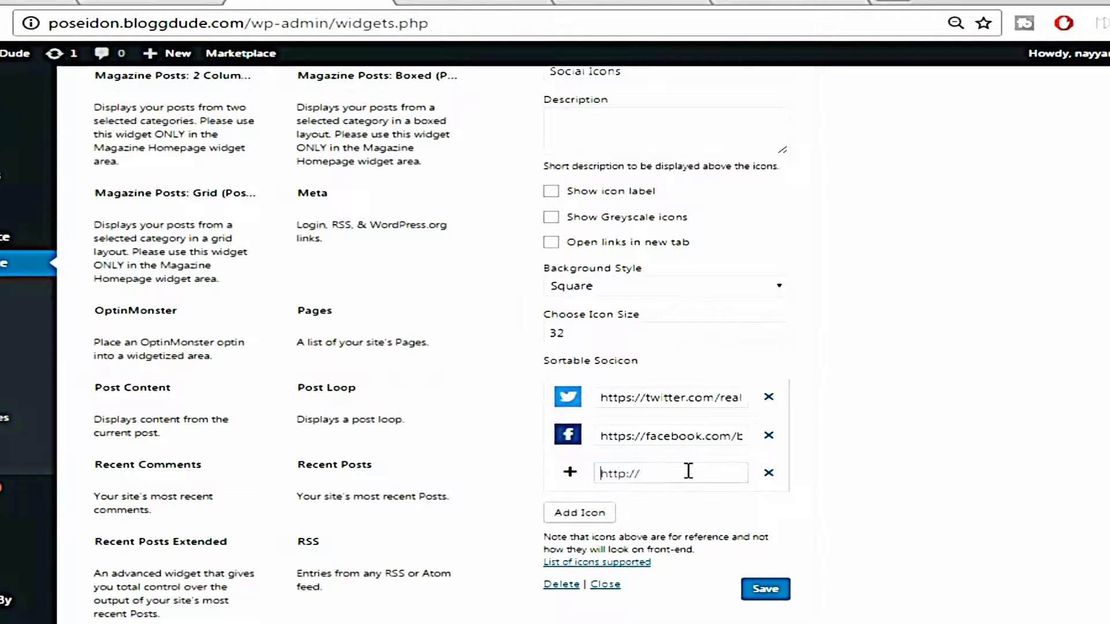
pyautogui.click(688, 472)
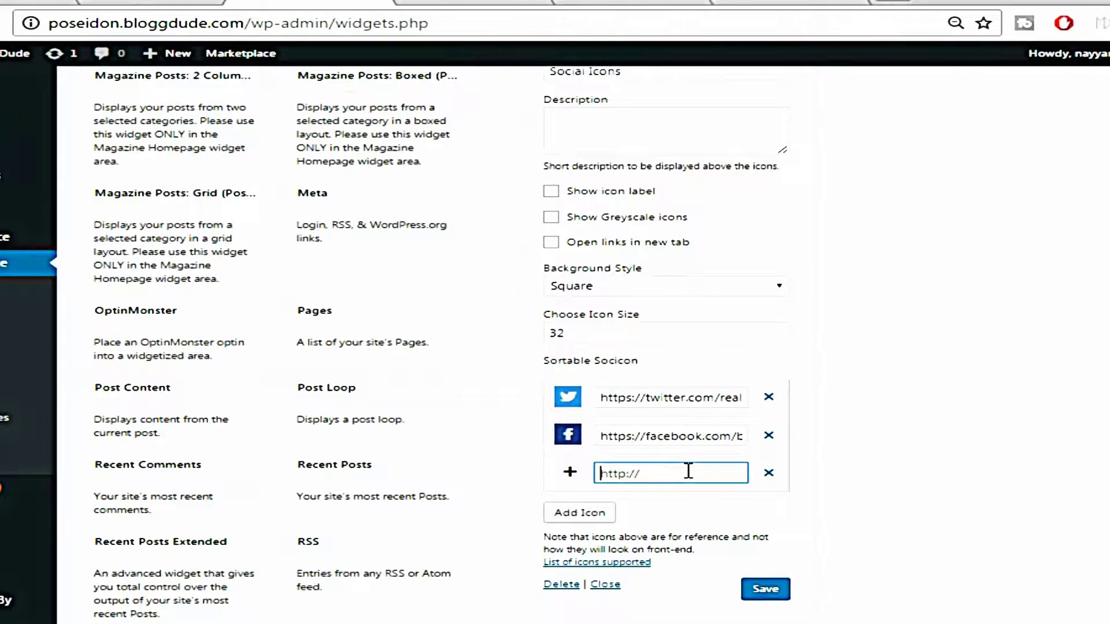
# Paste the YouTube channel URL into the new row, save, and collapse Social Icons
pyautogui.hotkey('ctrl', 'v')
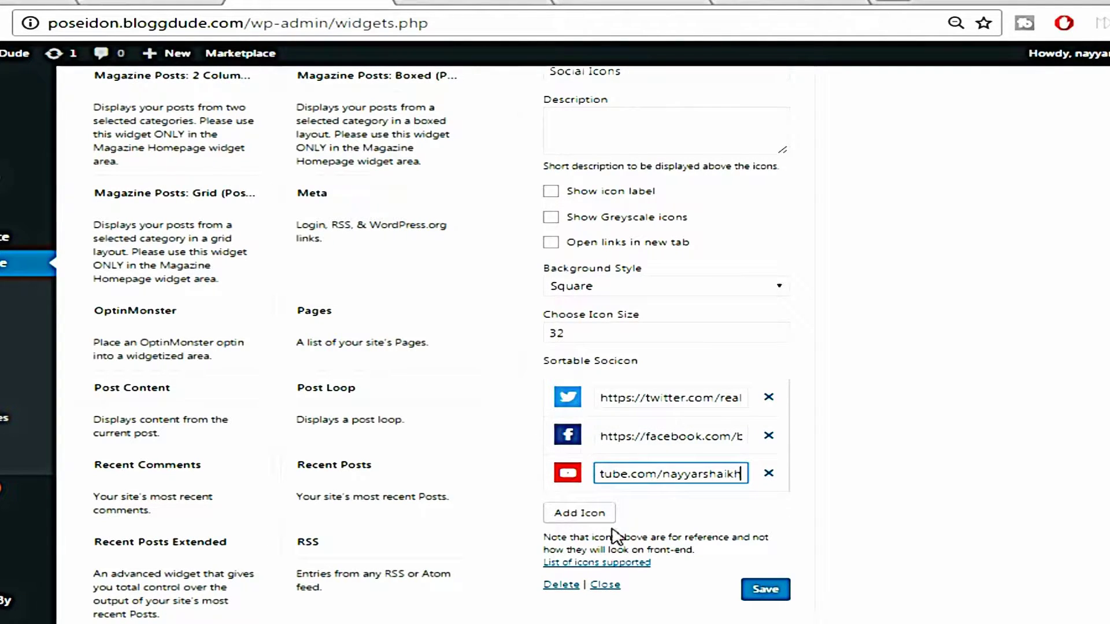
pyautogui.click(766, 590)
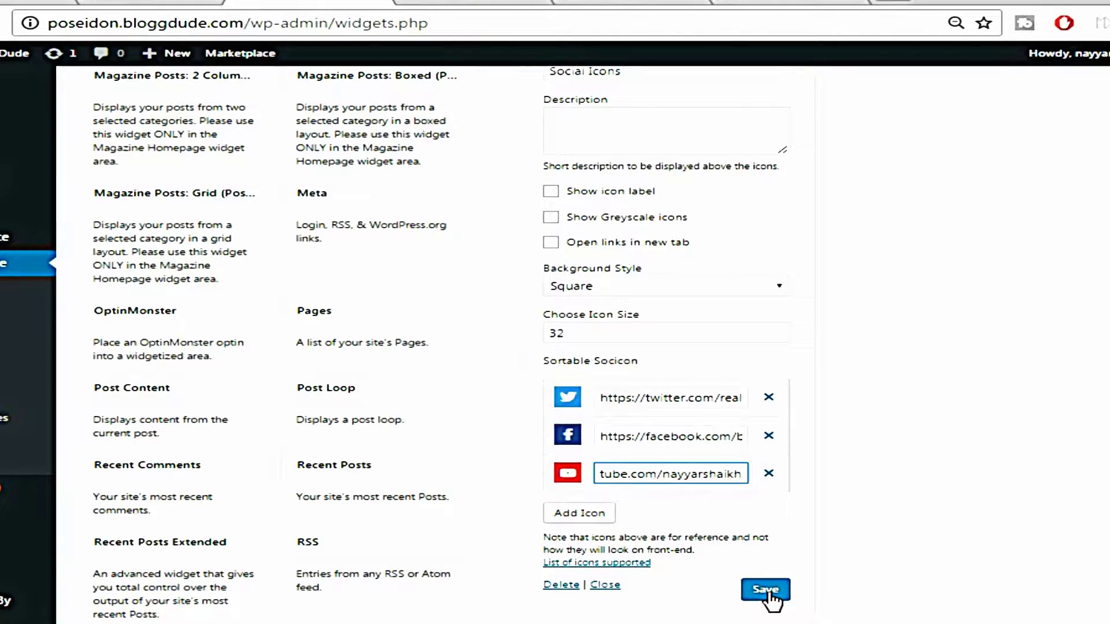
pyautogui.scroll(7, 908, 551)
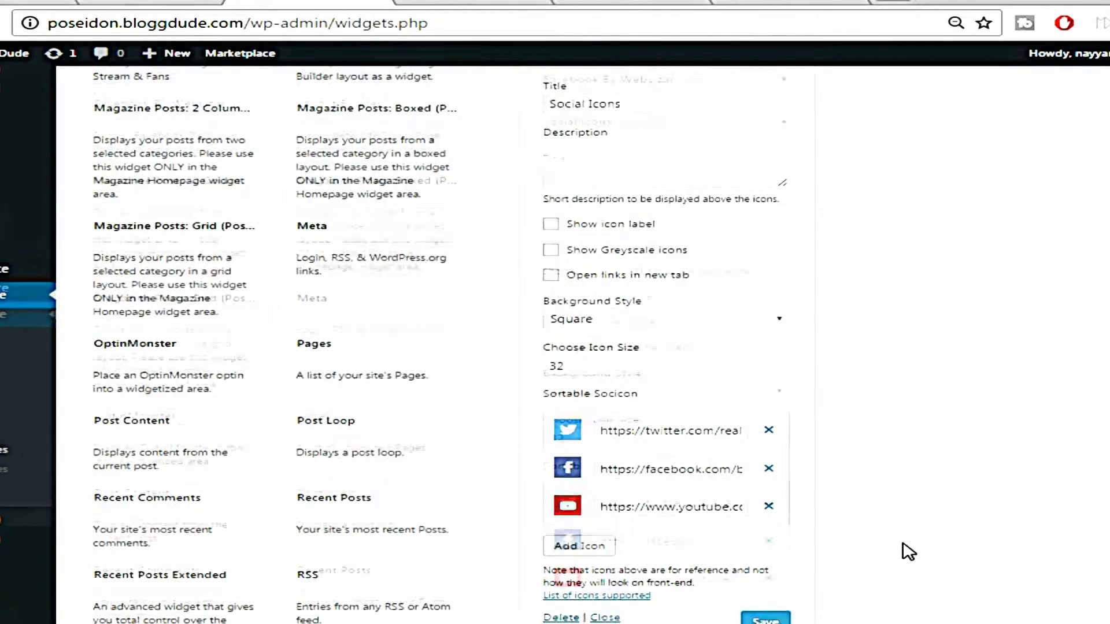
pyautogui.click(793, 405)
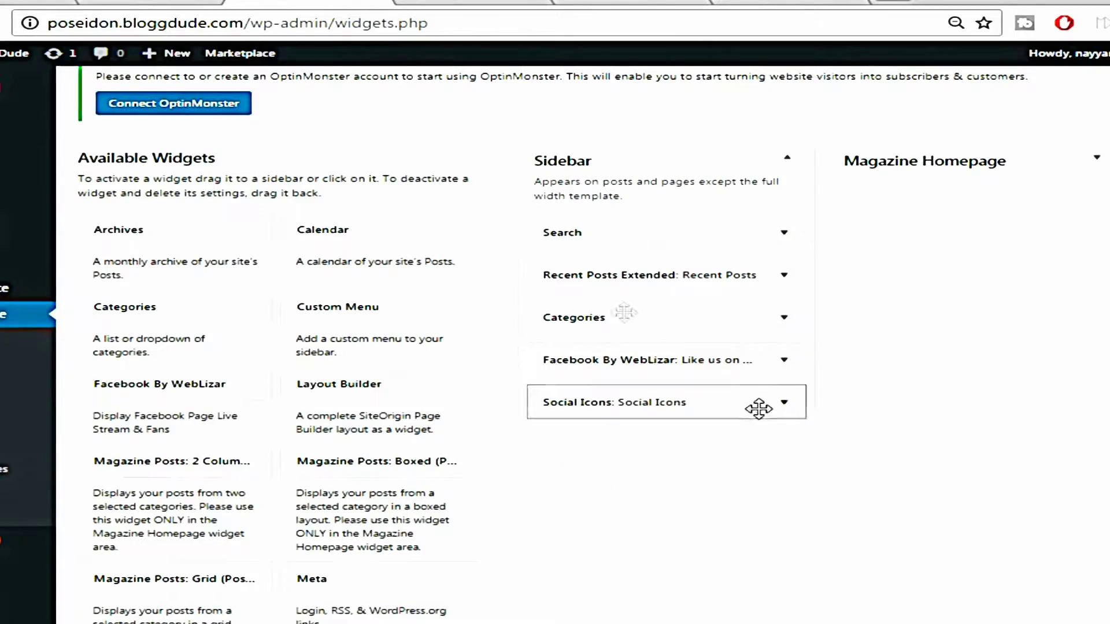
# Reload the live site to check the new sidebar with Twitter, Facebook and YouTube icons
pyautogui.click(52, 2)
pyautogui.scroll(8, 1026, 244)
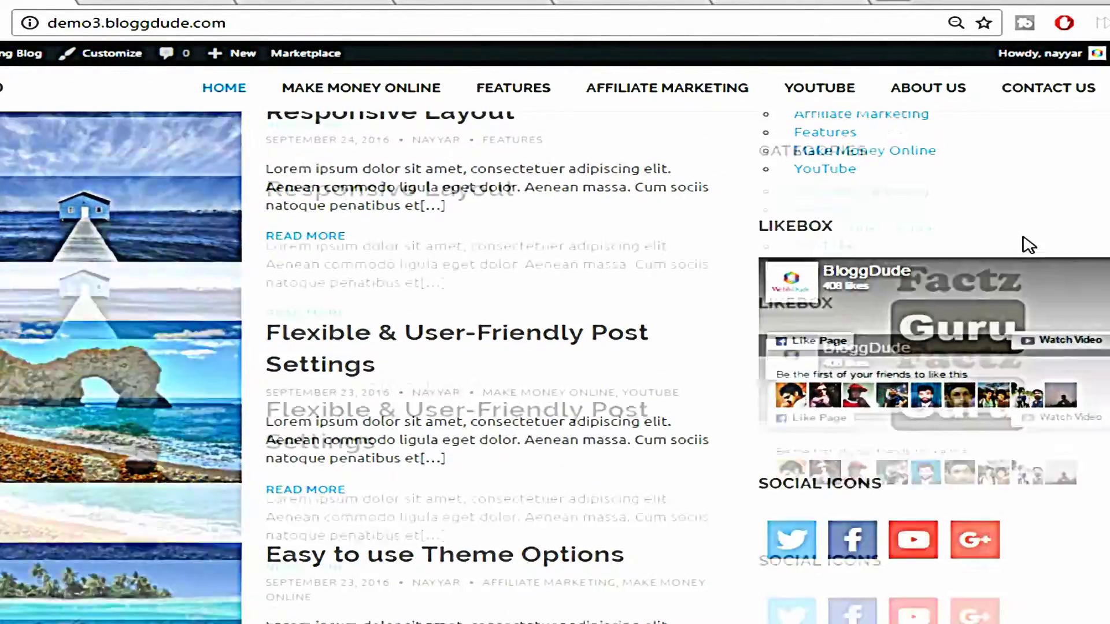
pyautogui.click(310, 2)
pyautogui.scroll(1, 593, 345)
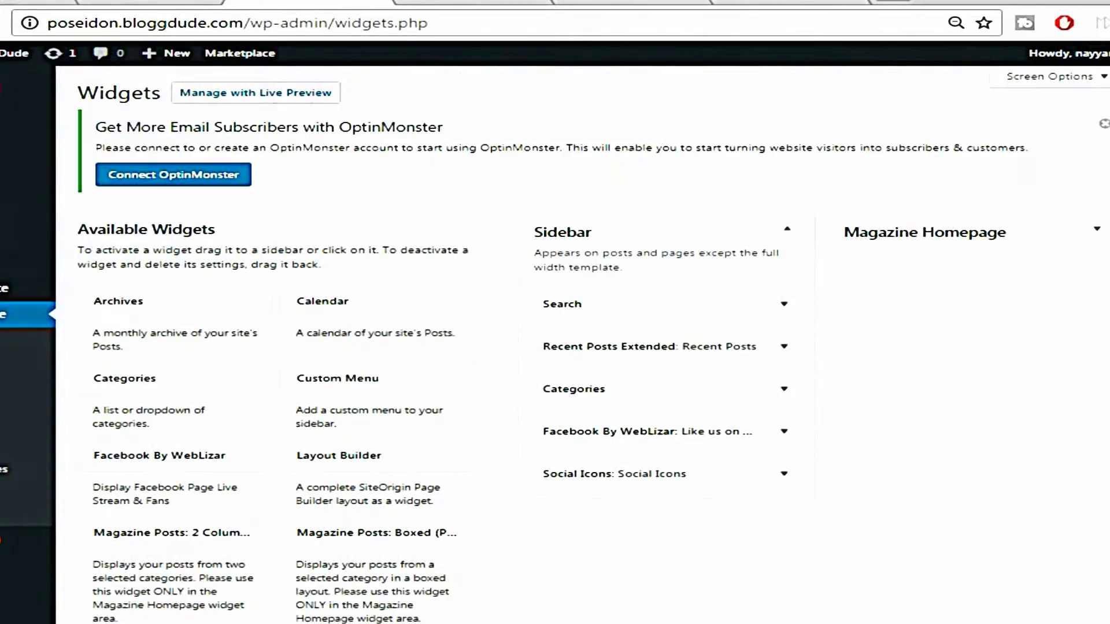
pyautogui.click(630, 2)
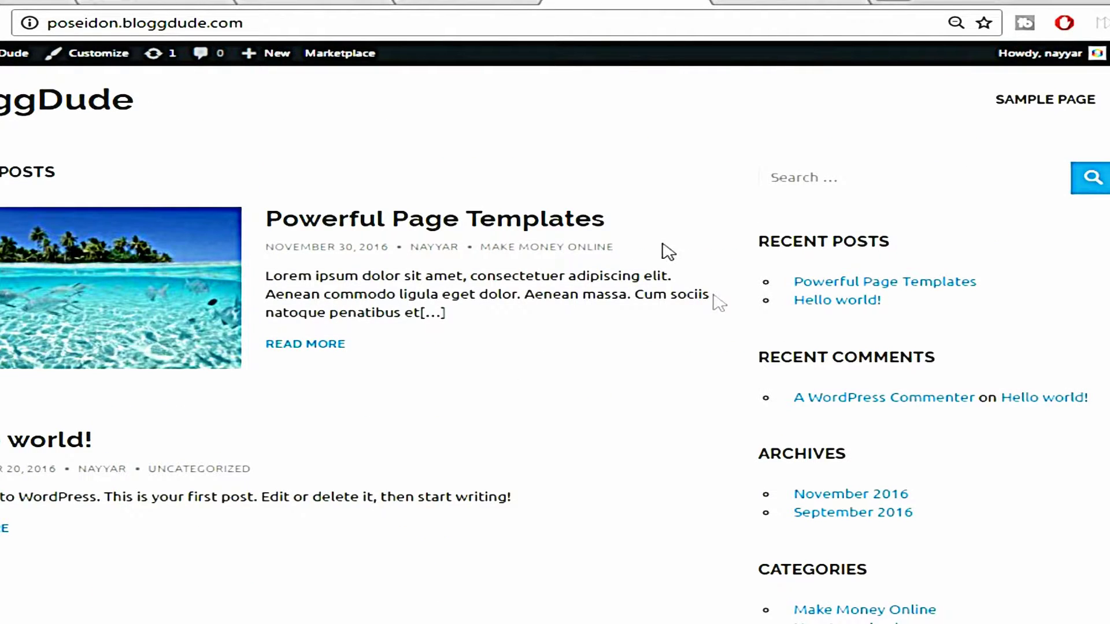
pyautogui.press('F5')
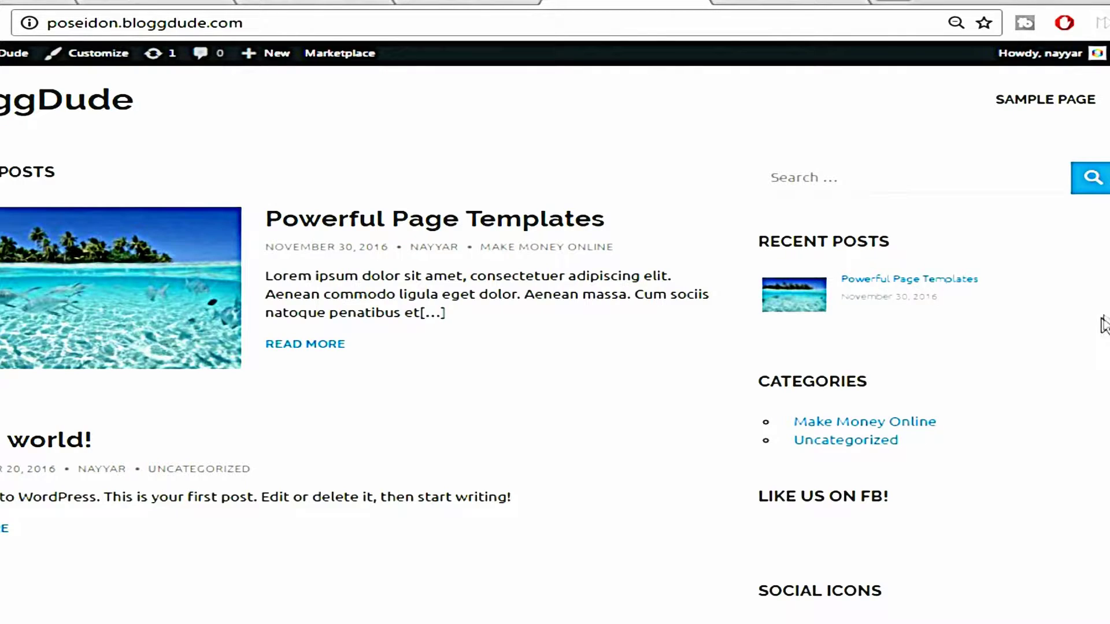
pyautogui.scroll(-1, 1093, 287)
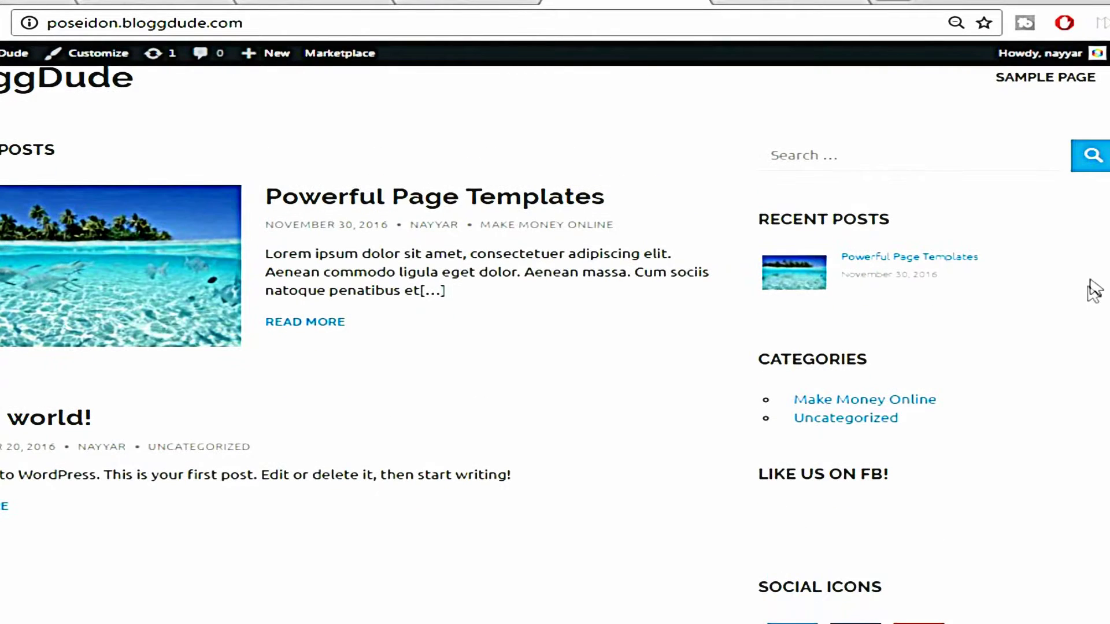
pyautogui.scroll(-5, 1093, 411)
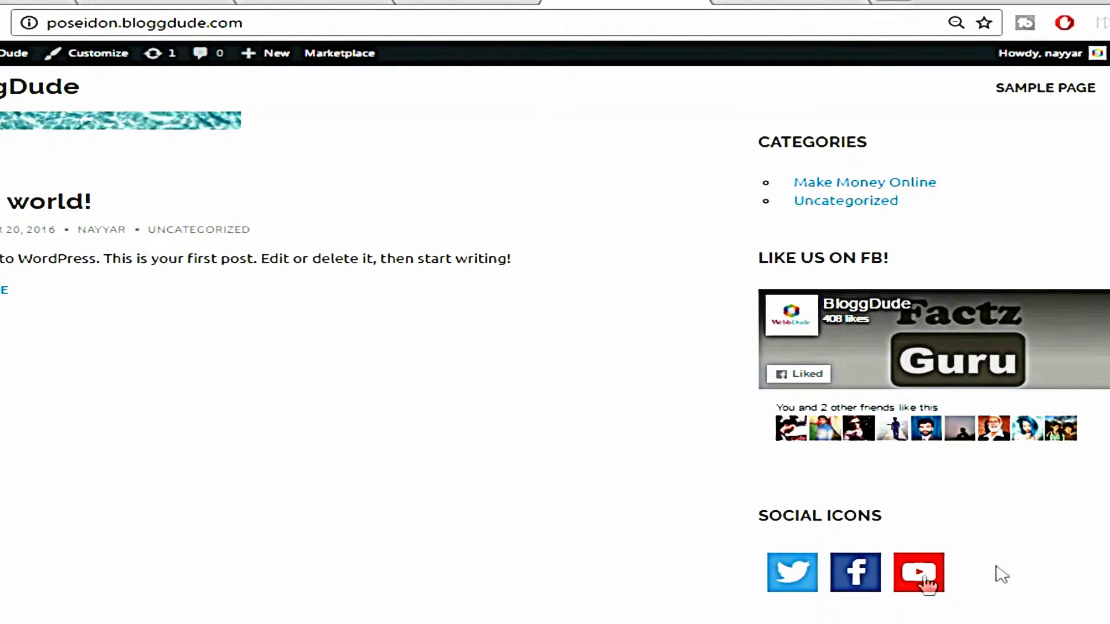
pyautogui.scroll(2, 971, 567)
pyautogui.scroll(3, 813, 341)
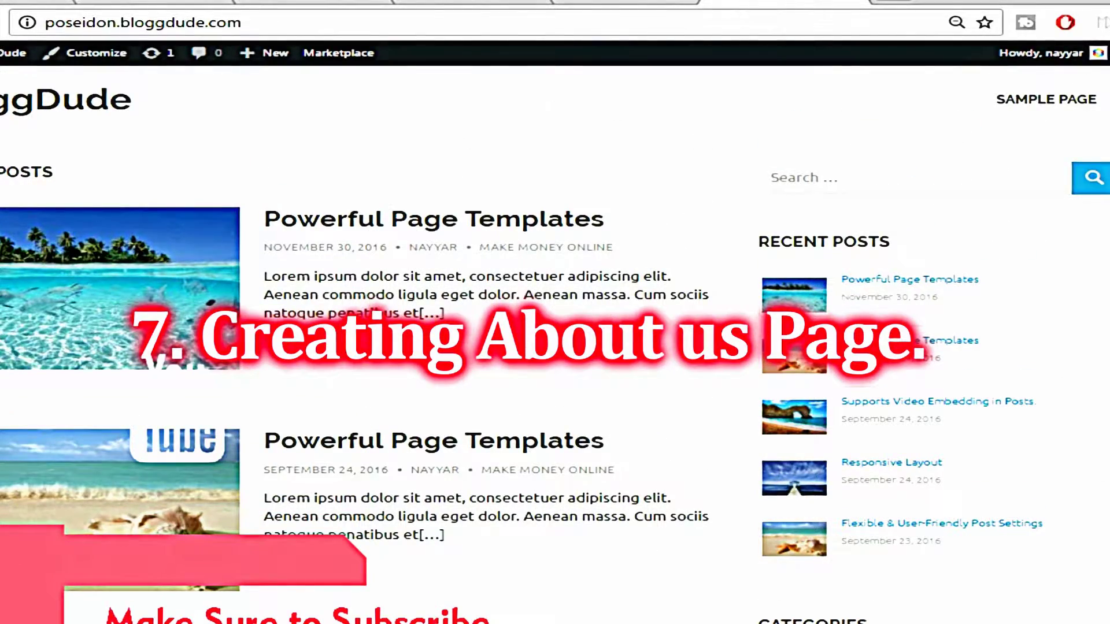
# View the demo site's About Us page for reference, then return to the BloggDude site
pyautogui.click(2, 2)
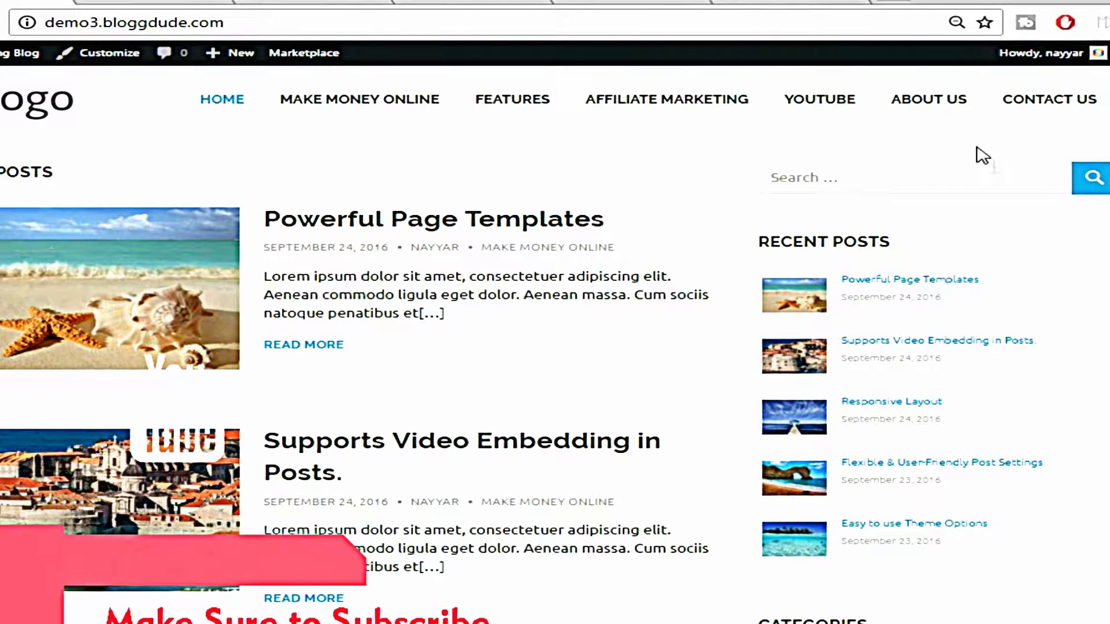
pyautogui.click(951, 104)
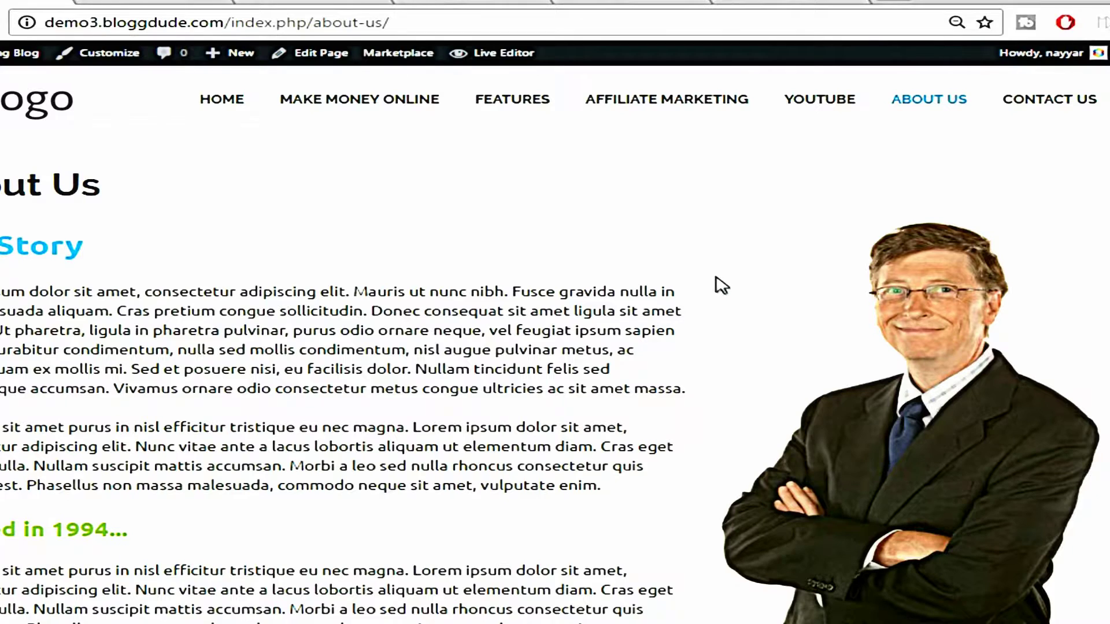
pyautogui.click(805, 2)
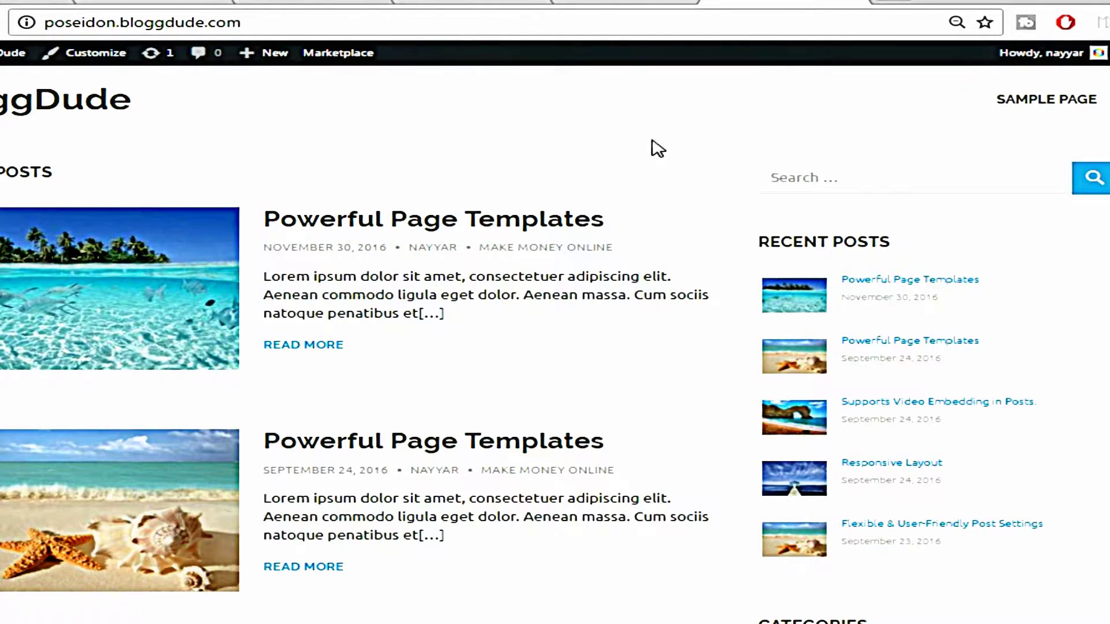
# Create a new page titled 'About us' and switch its content to Page Builder
pyautogui.moveTo(273, 61)
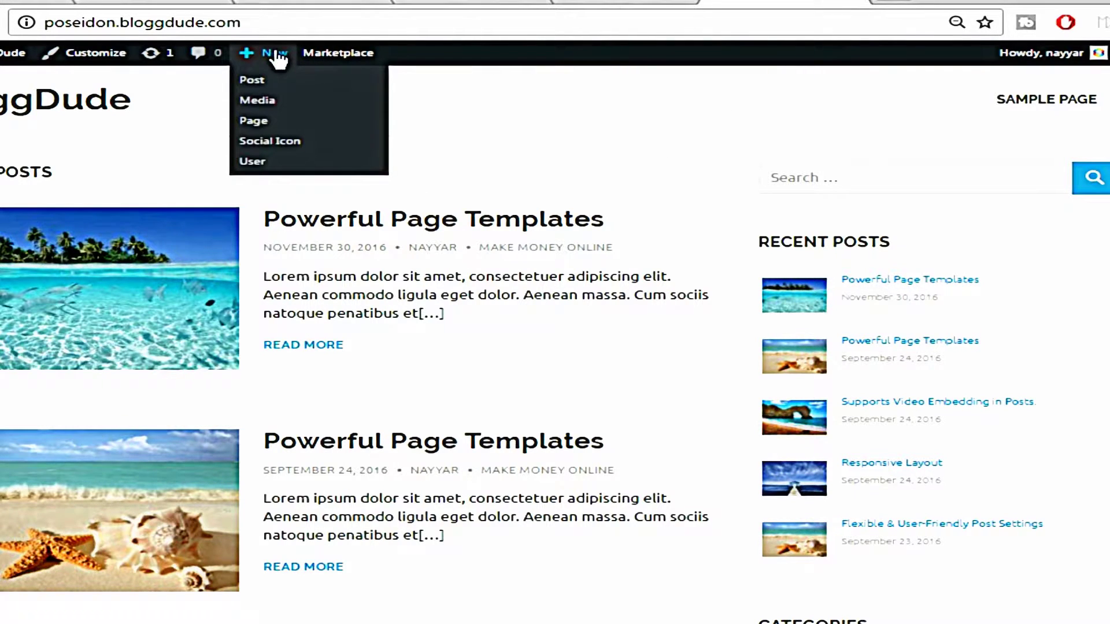
pyautogui.click(254, 128)
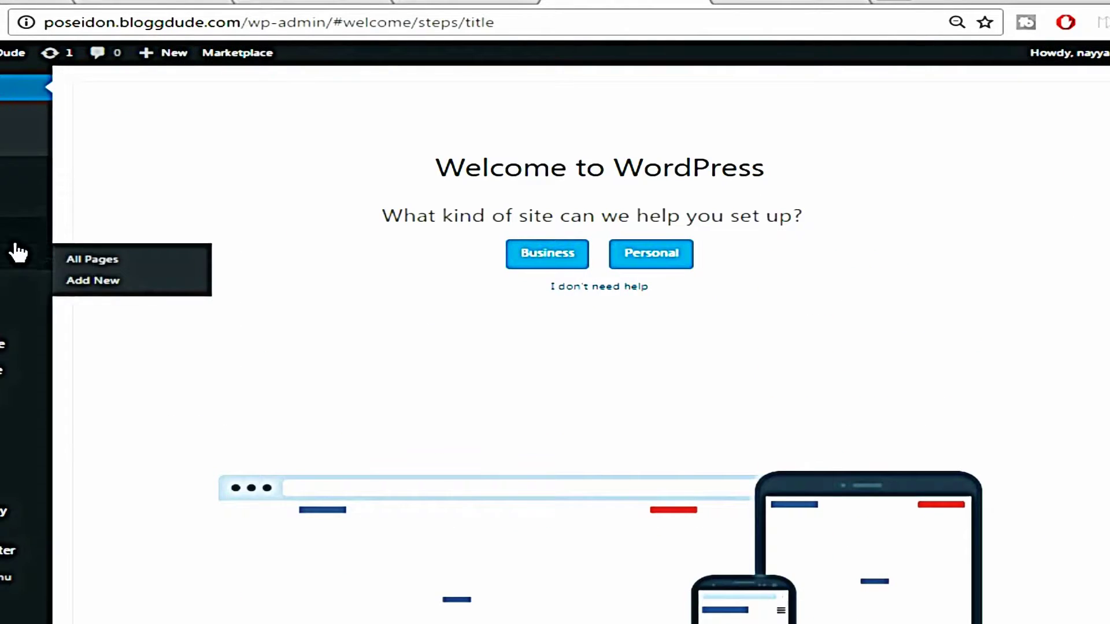
pyautogui.click(94, 288)
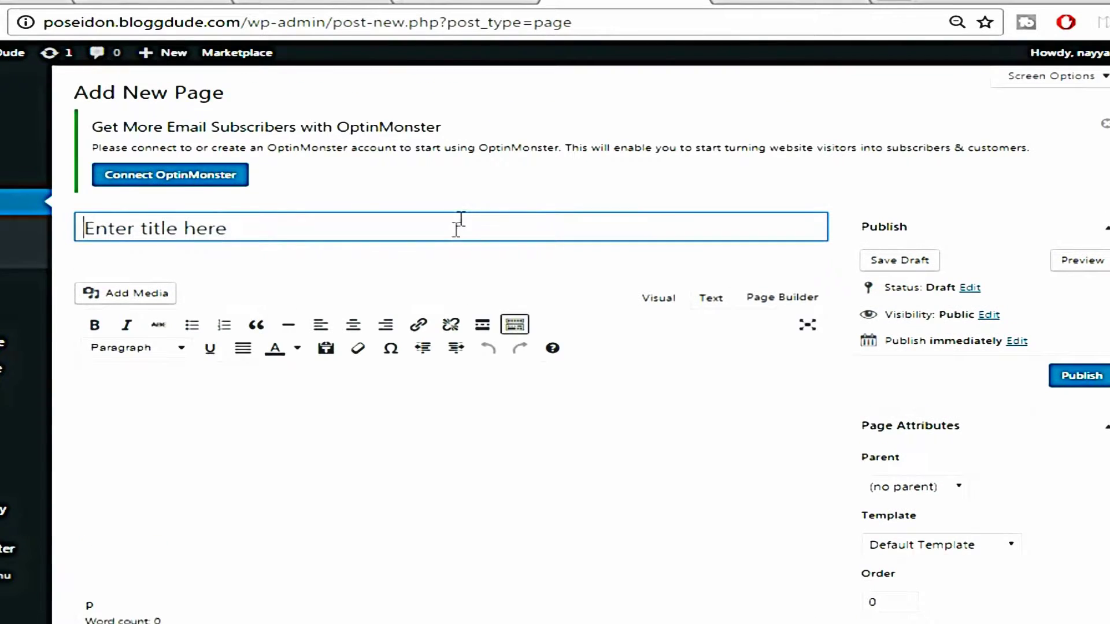
pyautogui.write('About us')
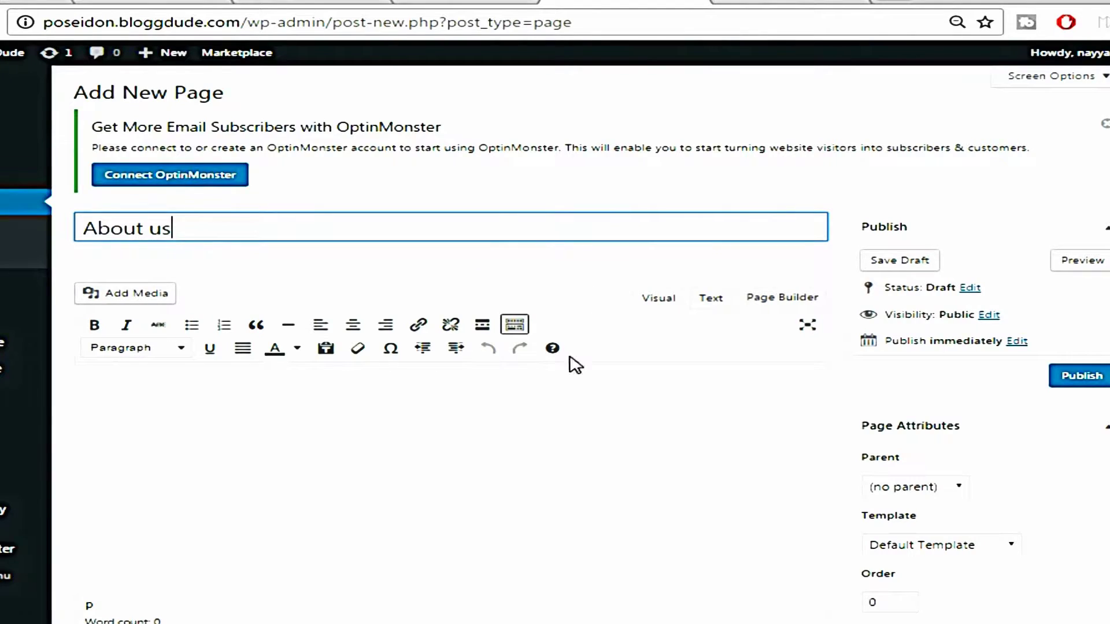
pyautogui.scroll(-2, 570, 364)
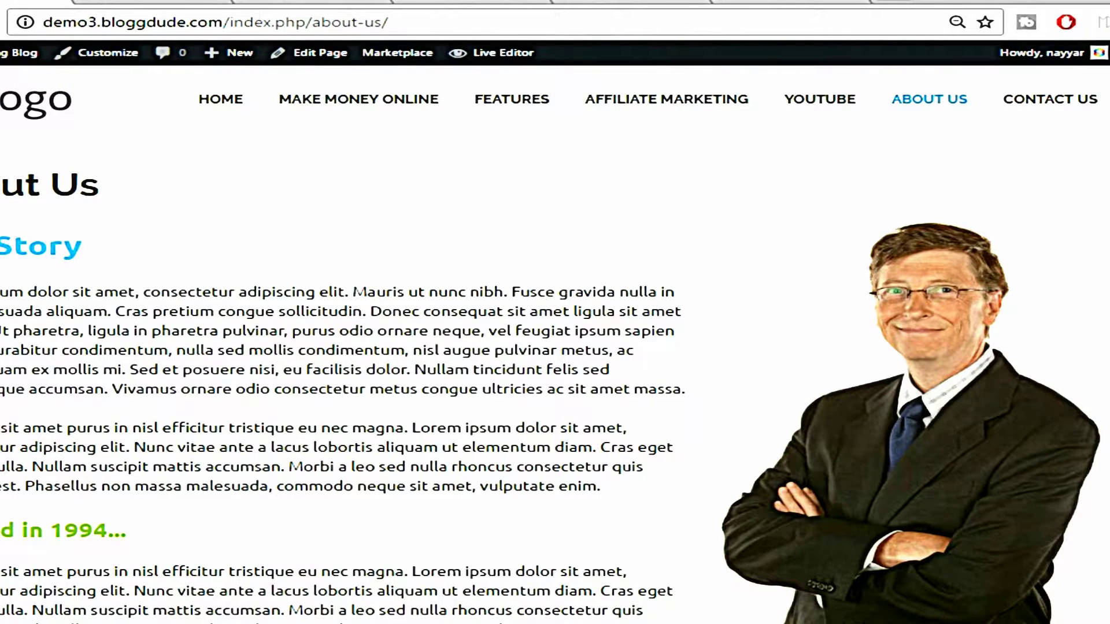
pyautogui.click(620, 1)
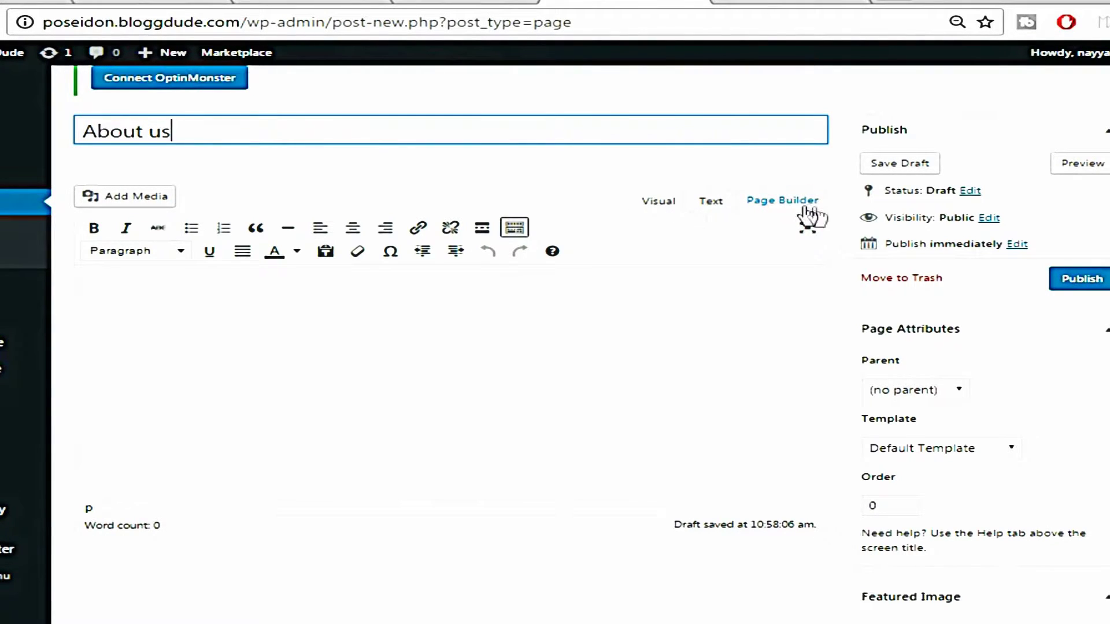
pyautogui.click(781, 203)
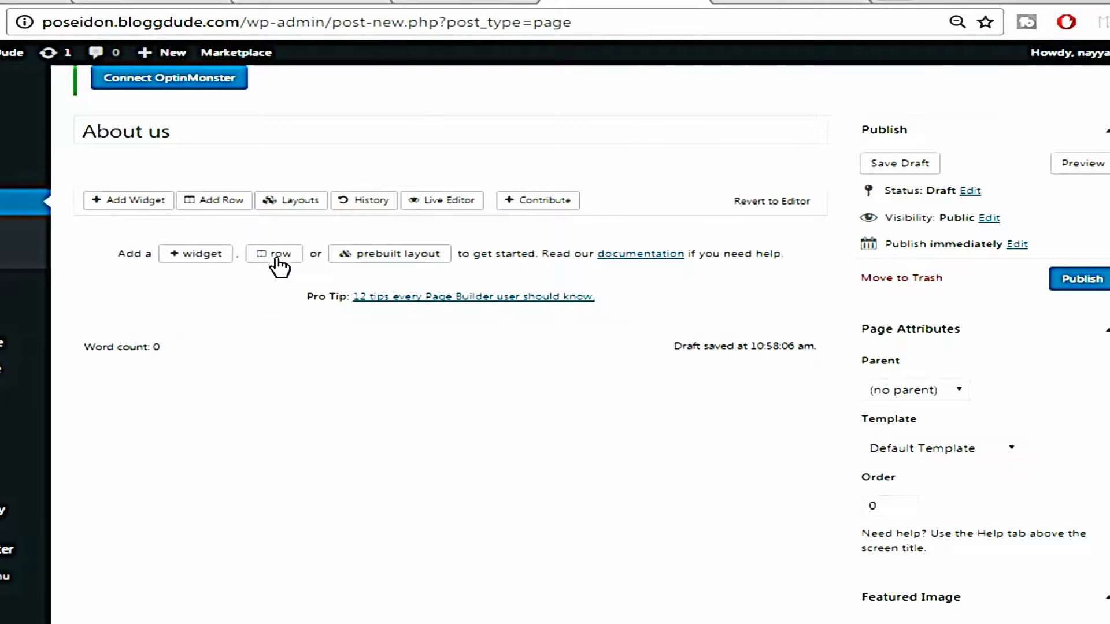
# Insert a two-column row with the left column widened to about 65.5%, then select that left cell
pyautogui.click(278, 261)
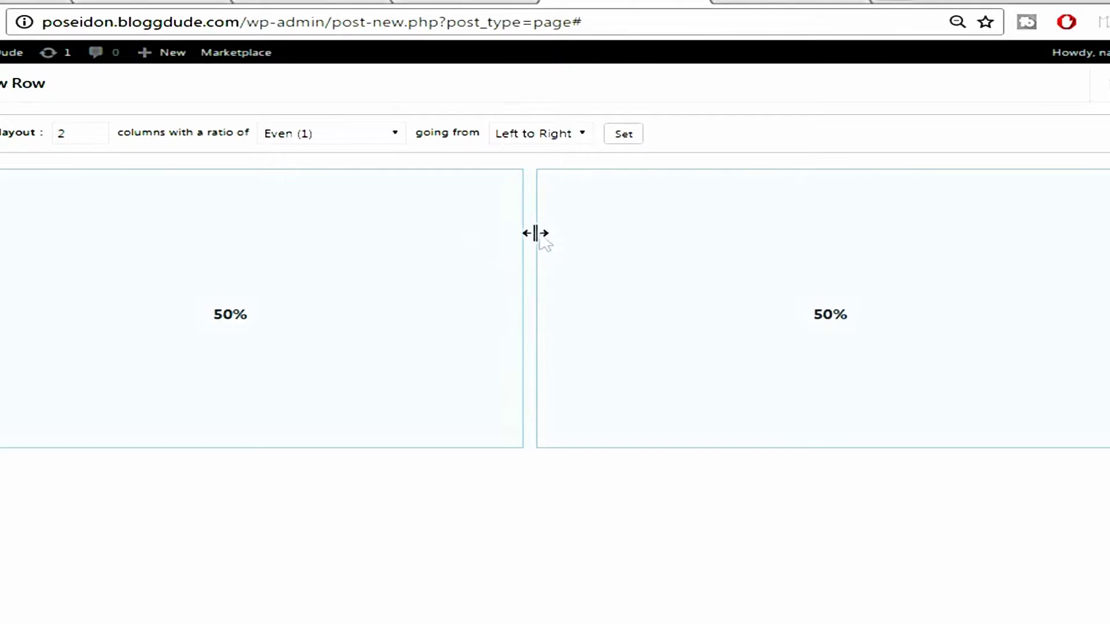
pyautogui.moveTo(528, 246); pyautogui.dragTo(707, 243)
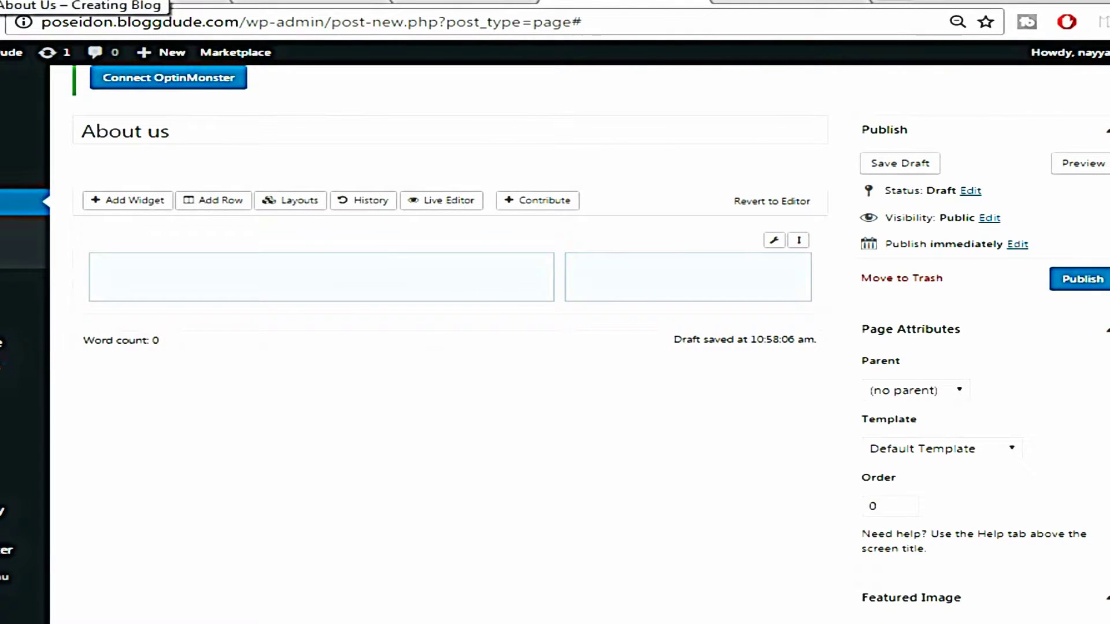
pyautogui.click(3, 2)
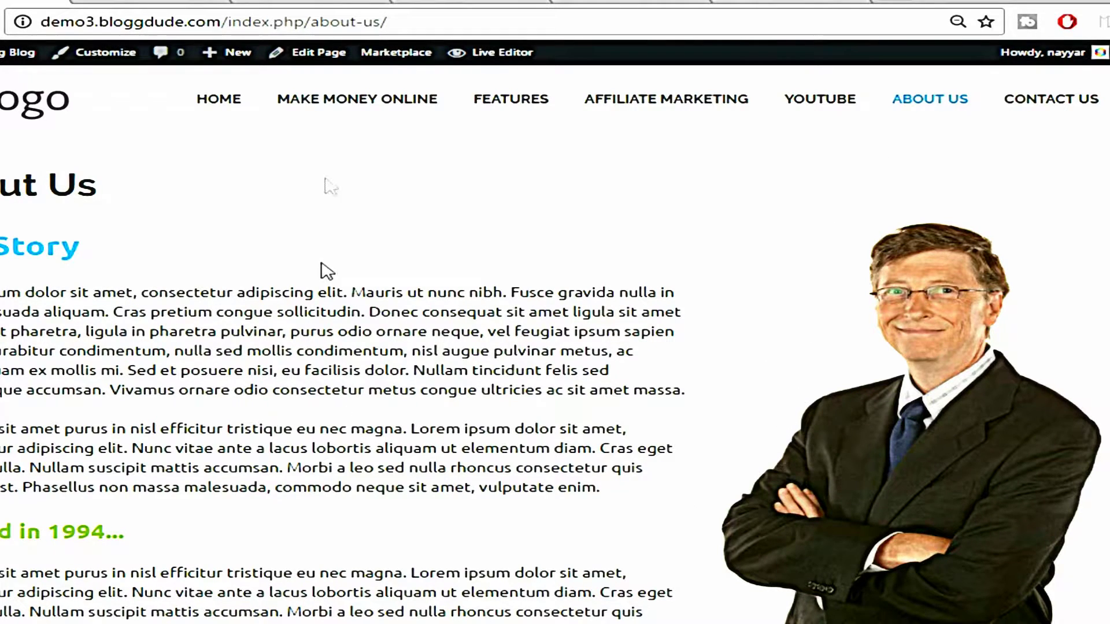
pyautogui.click(596, 2)
pyautogui.click(400, 287)
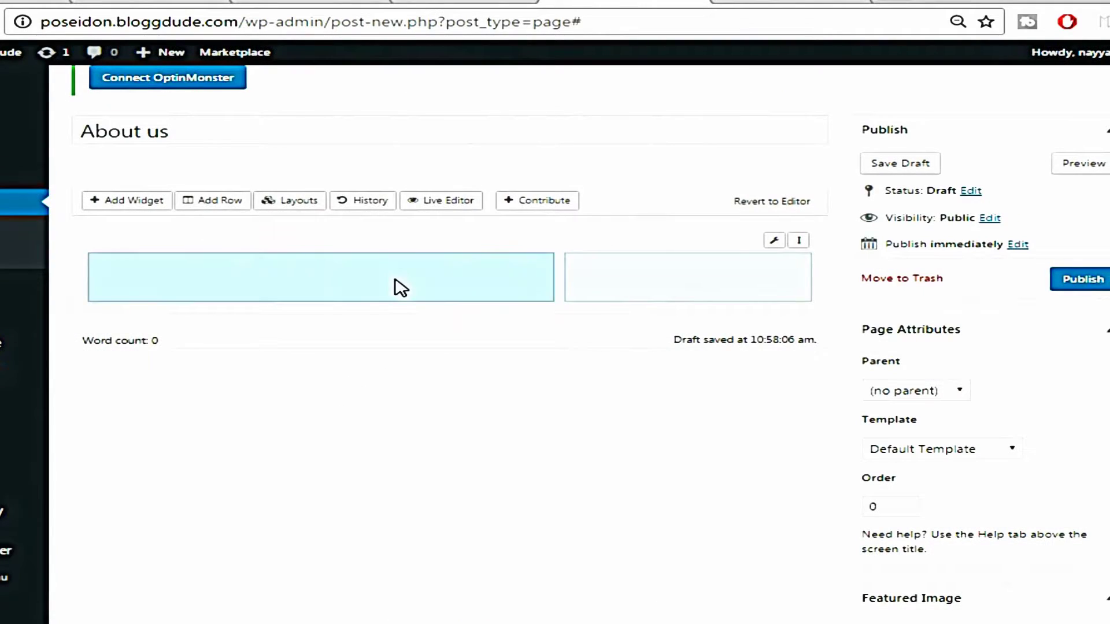
# Add and open a SiteOrigin Editor widget in the left cell, then select the demo page's story text
pyautogui.click(145, 203)
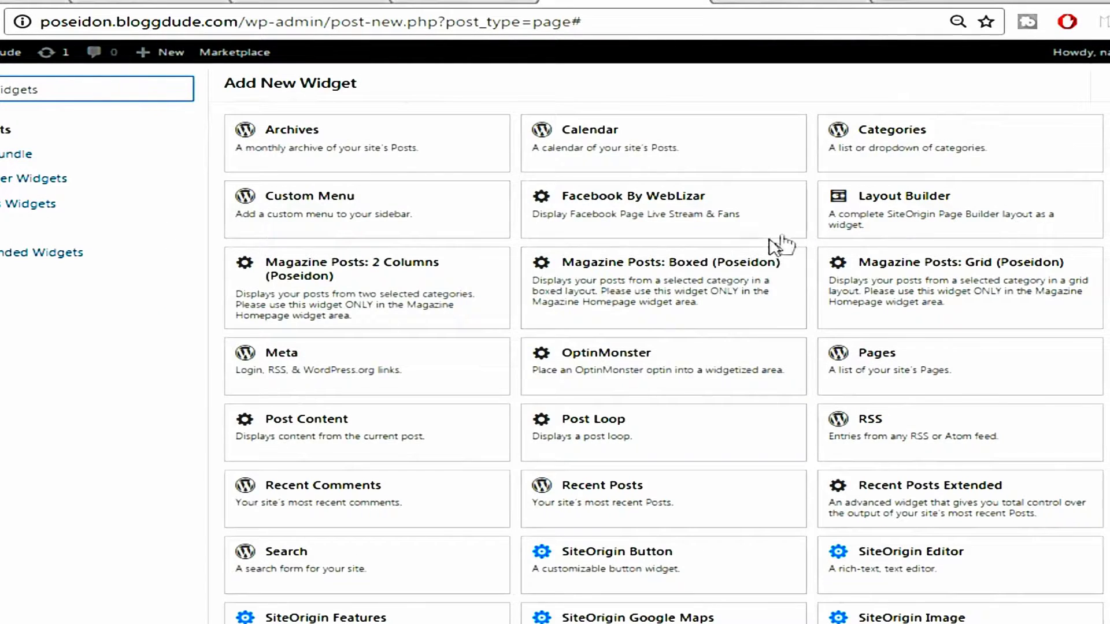
pyautogui.scroll(-3, 983, 321)
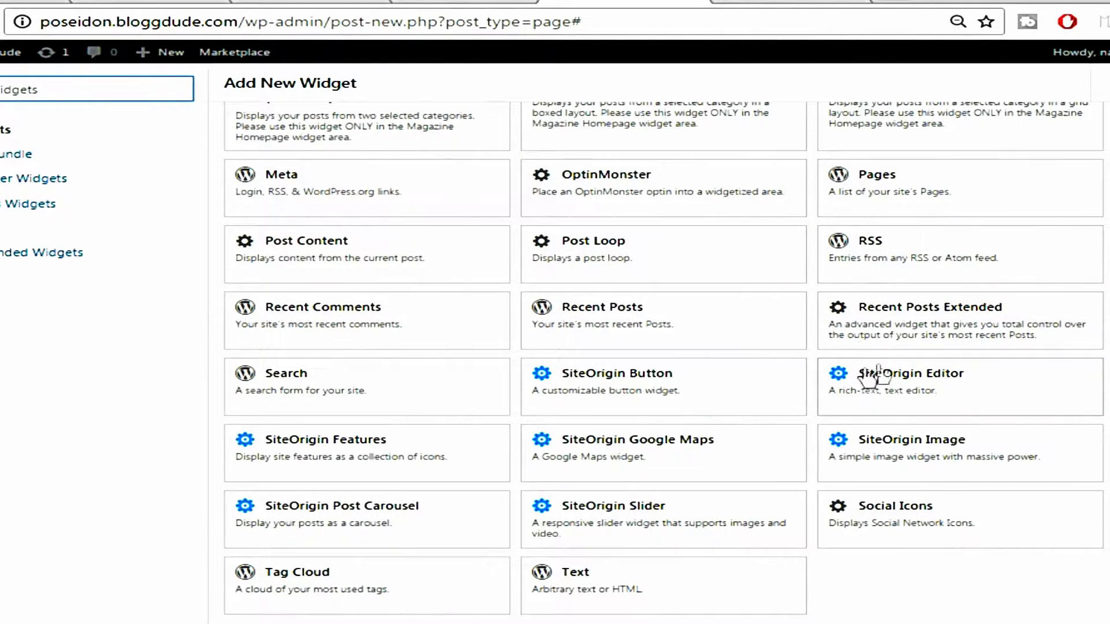
pyautogui.click(953, 384)
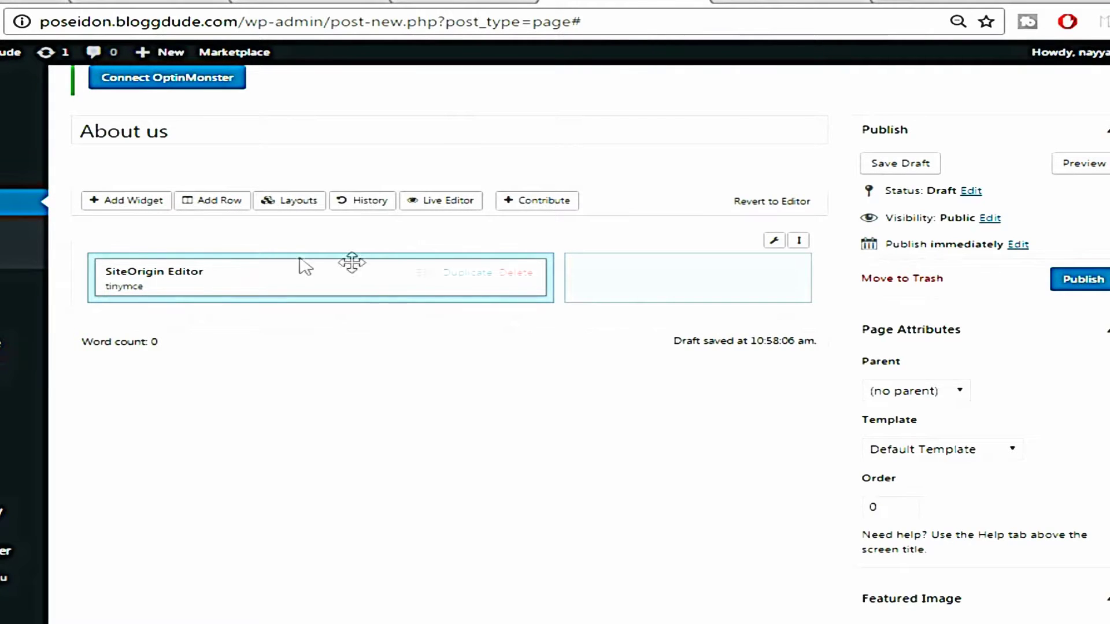
pyautogui.click(426, 272)
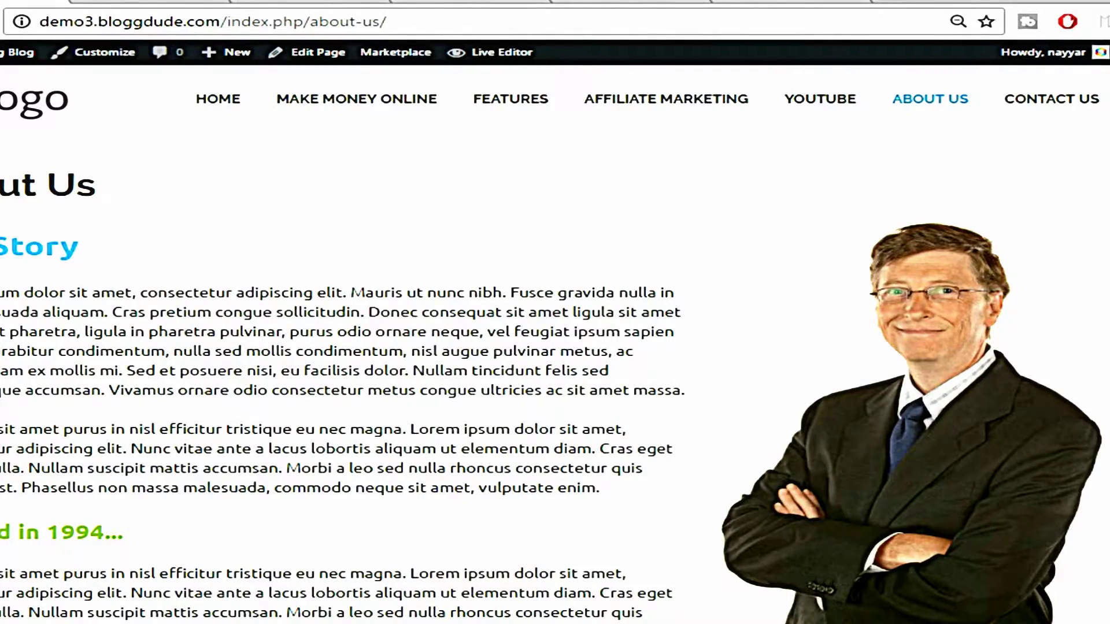
pyautogui.moveTo(3, 247); pyautogui.dragTo(599, 623)
# Copy the demo page's story text and paste it into the editor widget
pyautogui.rightClick(529, 444)
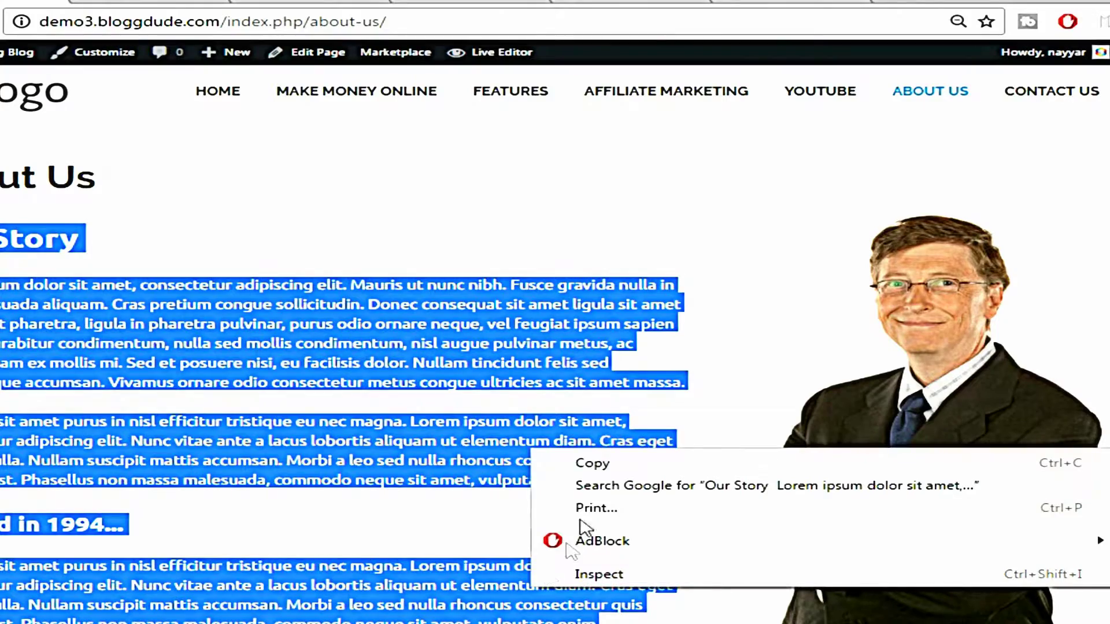
pyautogui.click(590, 463)
pyautogui.click(717, 3)
pyautogui.click(625, 2)
pyautogui.rightClick(321, 338)
pyautogui.hotkey('ctrl', 'v')
pyautogui.scroll(3, 636, 348)
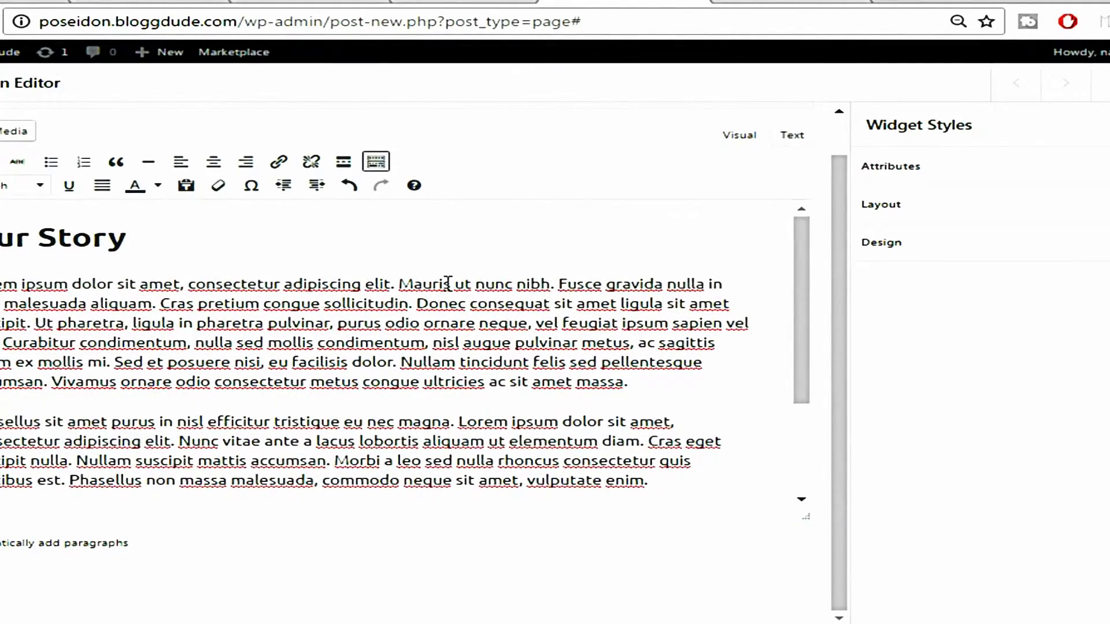
# Colour the Our Story heading dark teal and the 1994 heading green
pyautogui.click(33, 2)
pyautogui.click(193, 192)
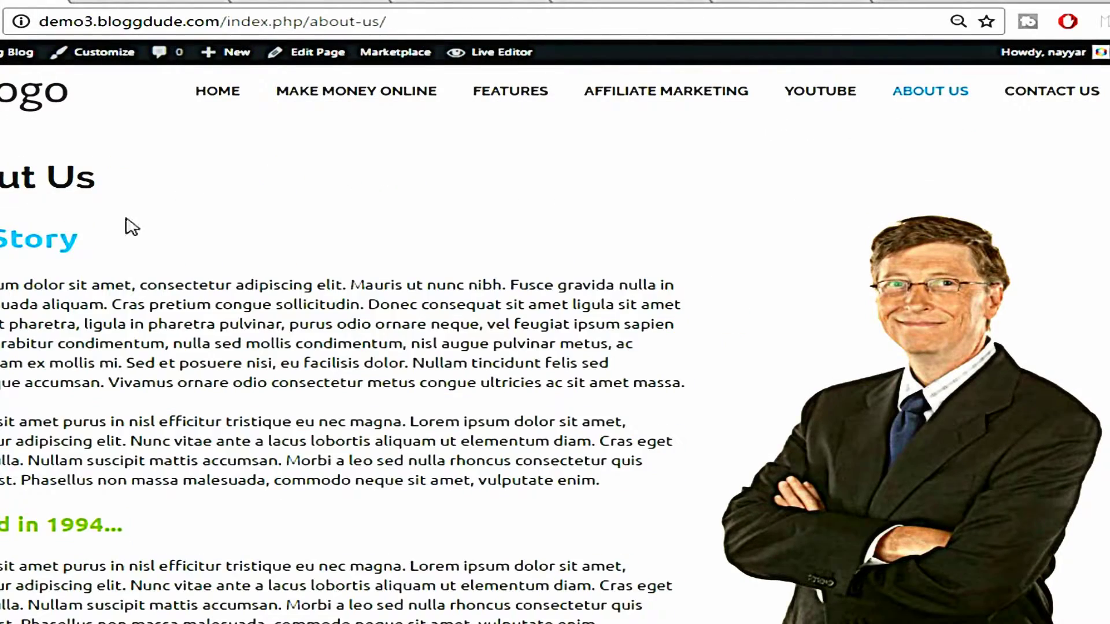
pyautogui.click(627, 2)
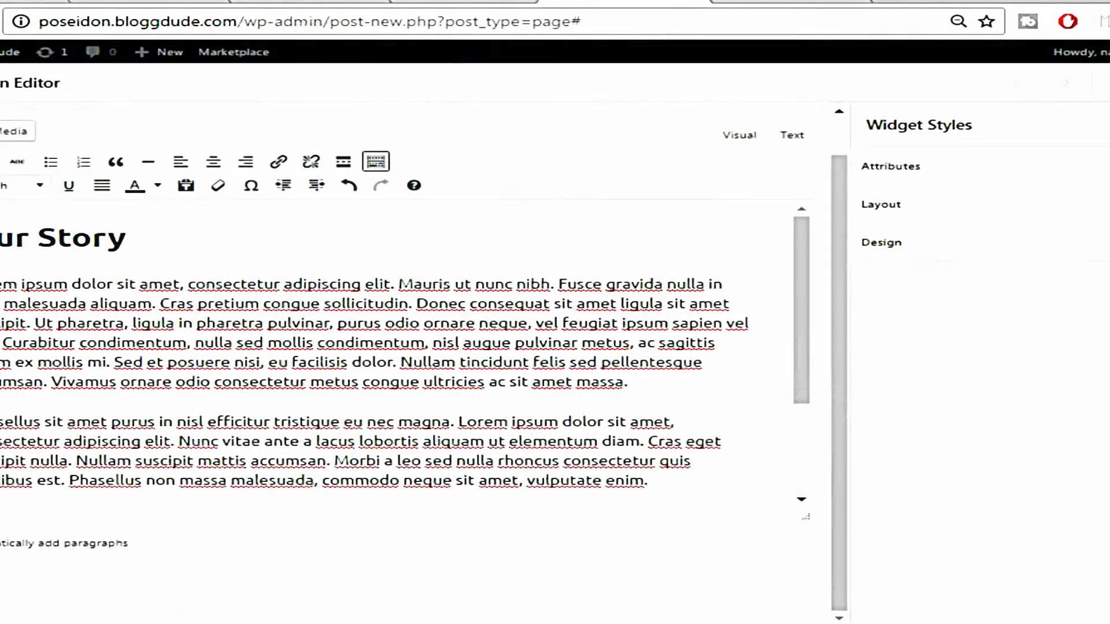
pyautogui.tripleClick(50, 245)
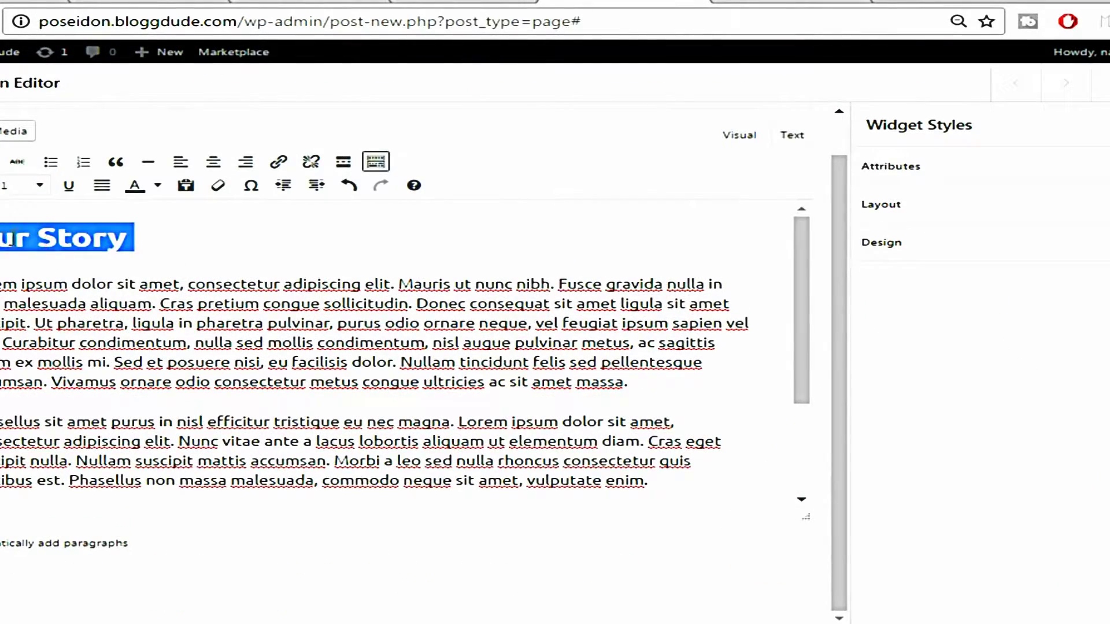
pyautogui.click(157, 185)
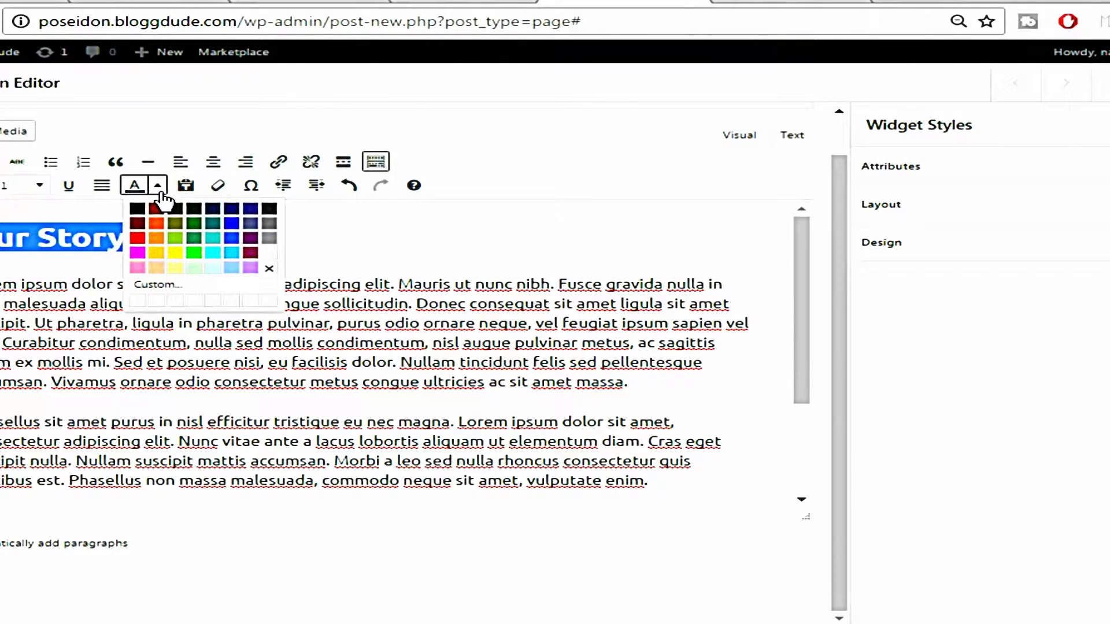
pyautogui.click(213, 223)
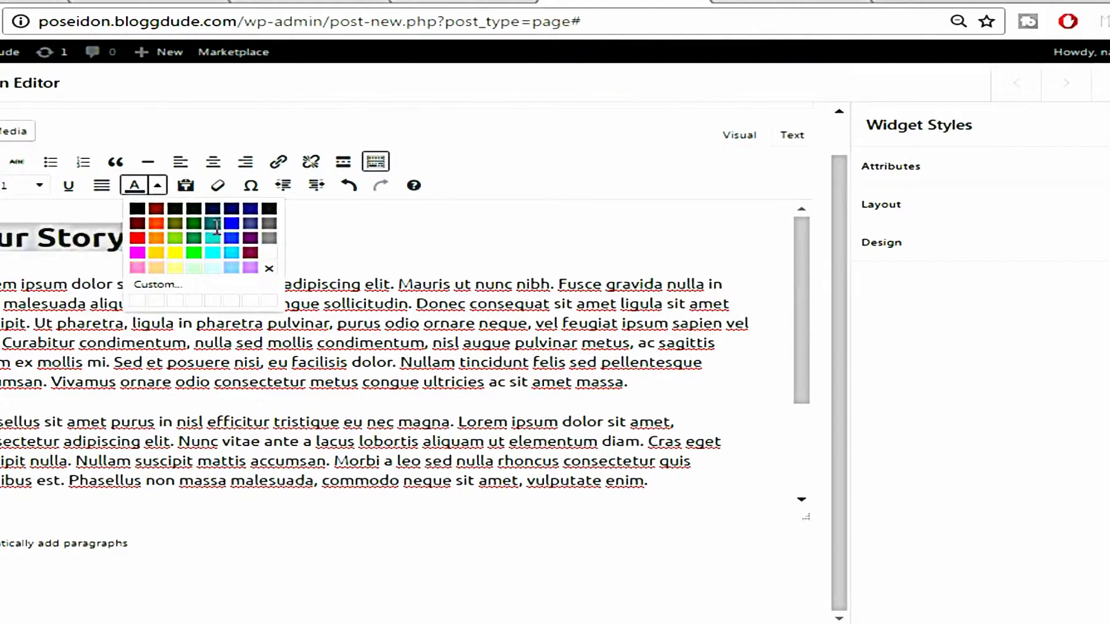
pyautogui.click(235, 234)
pyautogui.scroll(-3, 139, 347)
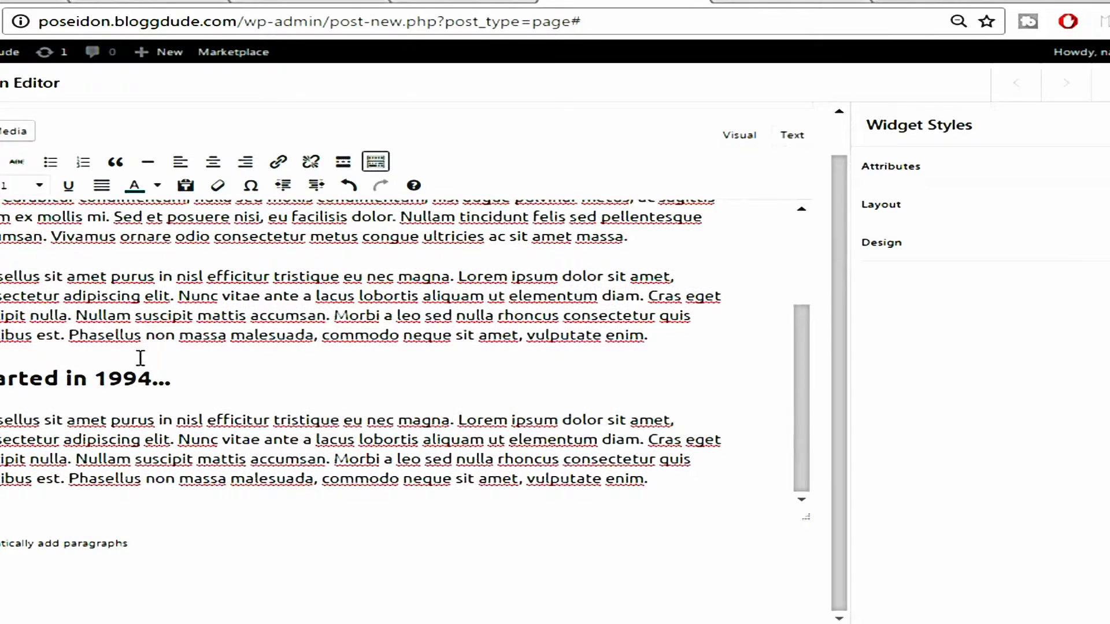
pyautogui.tripleClick(112, 370)
pyautogui.click(156, 185)
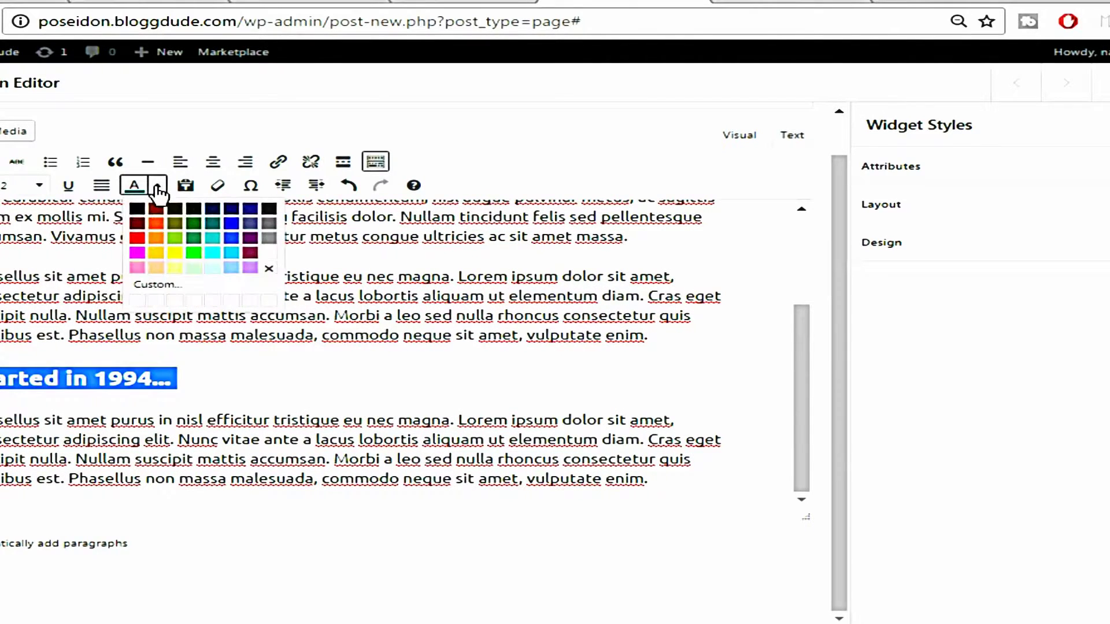
pyautogui.click(195, 224)
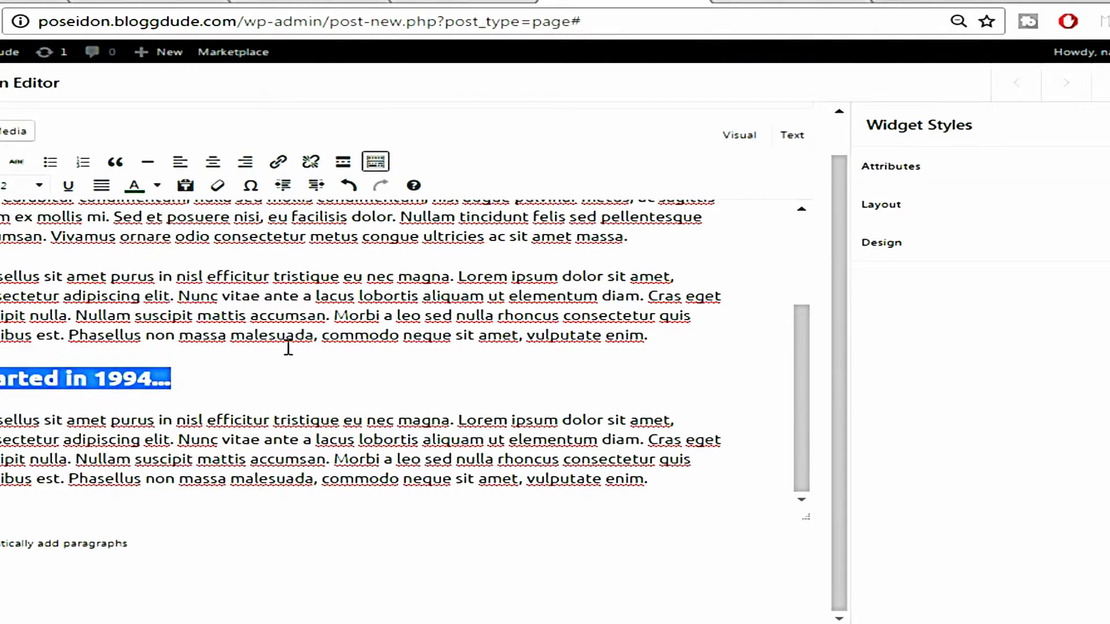
pyautogui.click(159, 379)
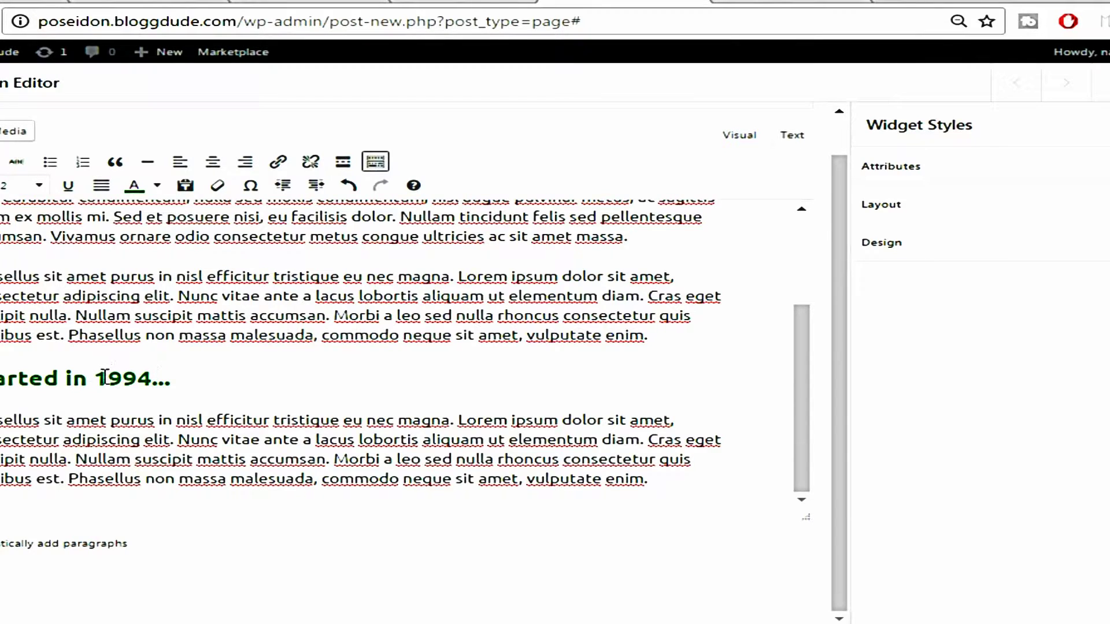
# Format the Our Story line as Heading 1
pyautogui.scroll(3, 105, 379)
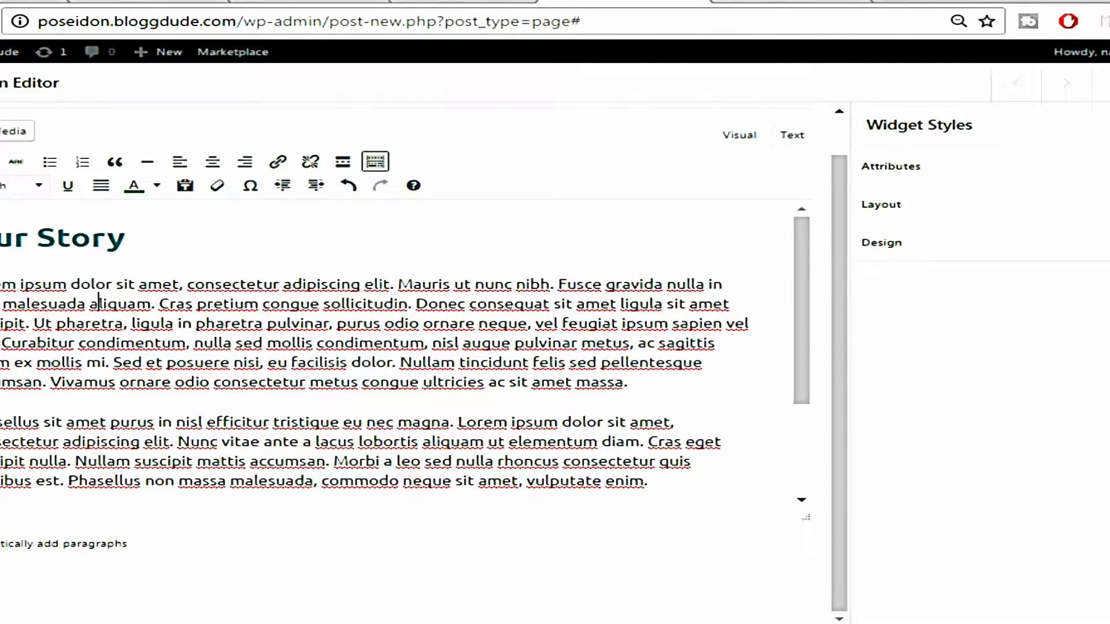
pyautogui.moveTo(1, 239); pyautogui.dragTo(146, 237)
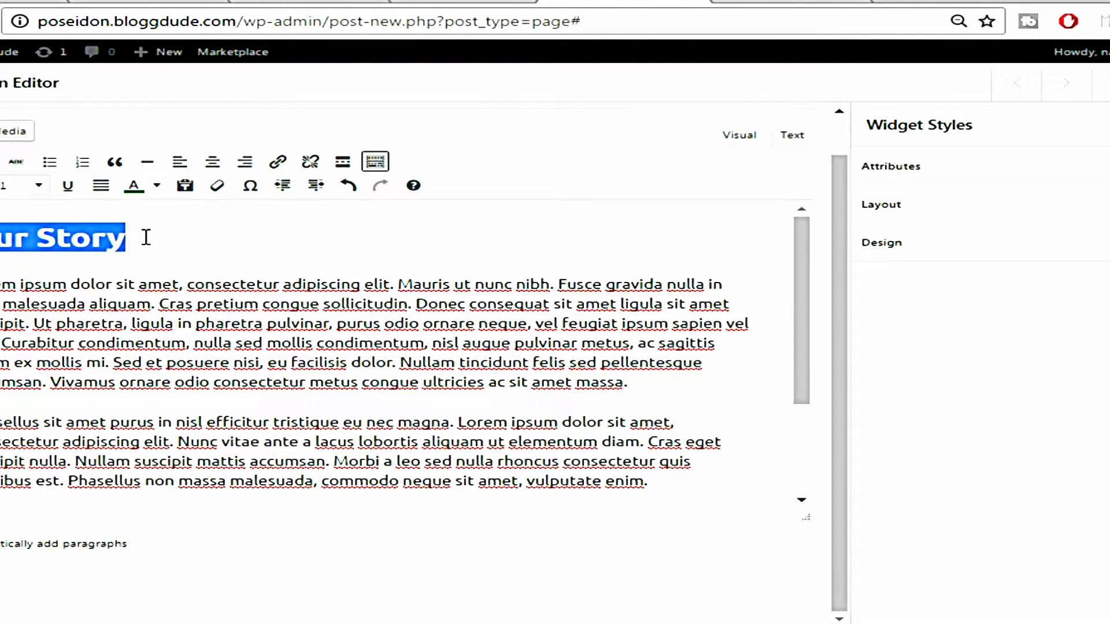
pyautogui.click(37, 186)
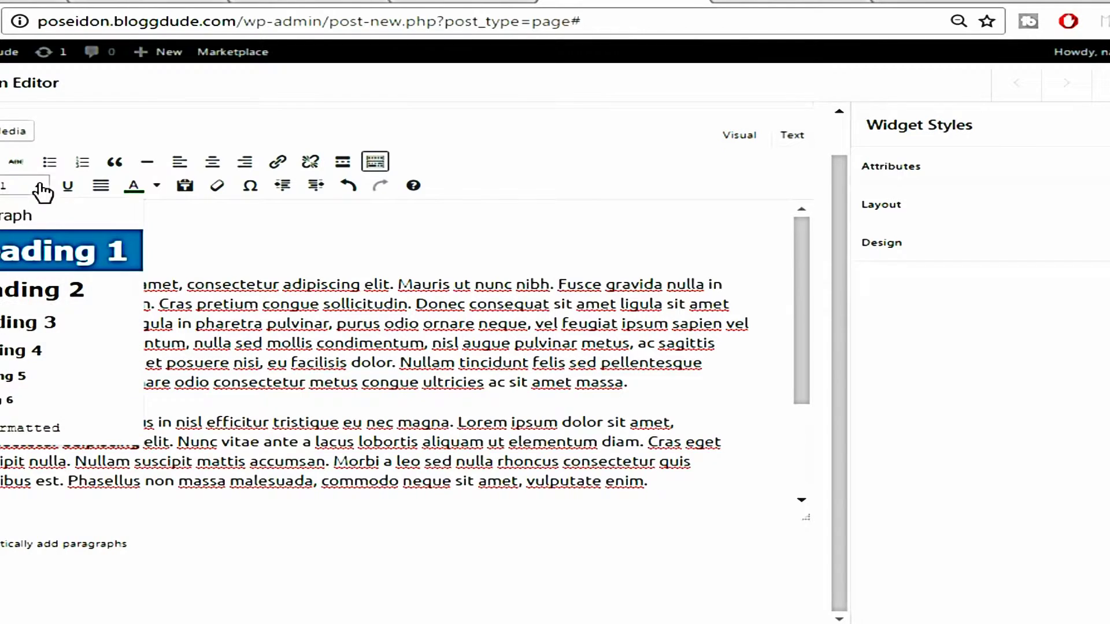
pyautogui.click(86, 267)
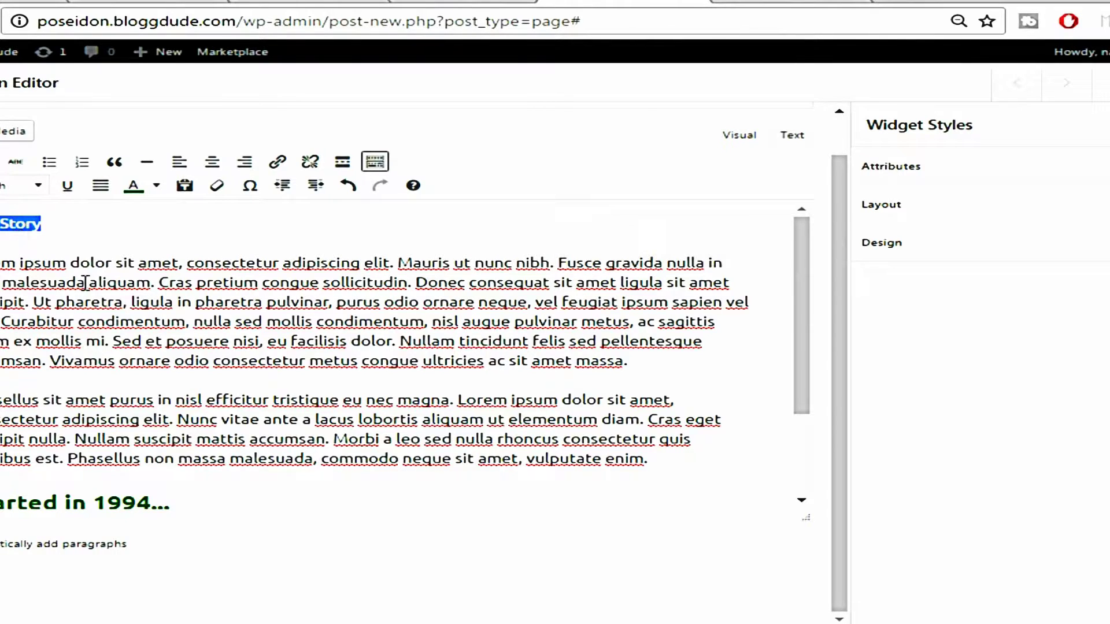
pyautogui.click(38, 186)
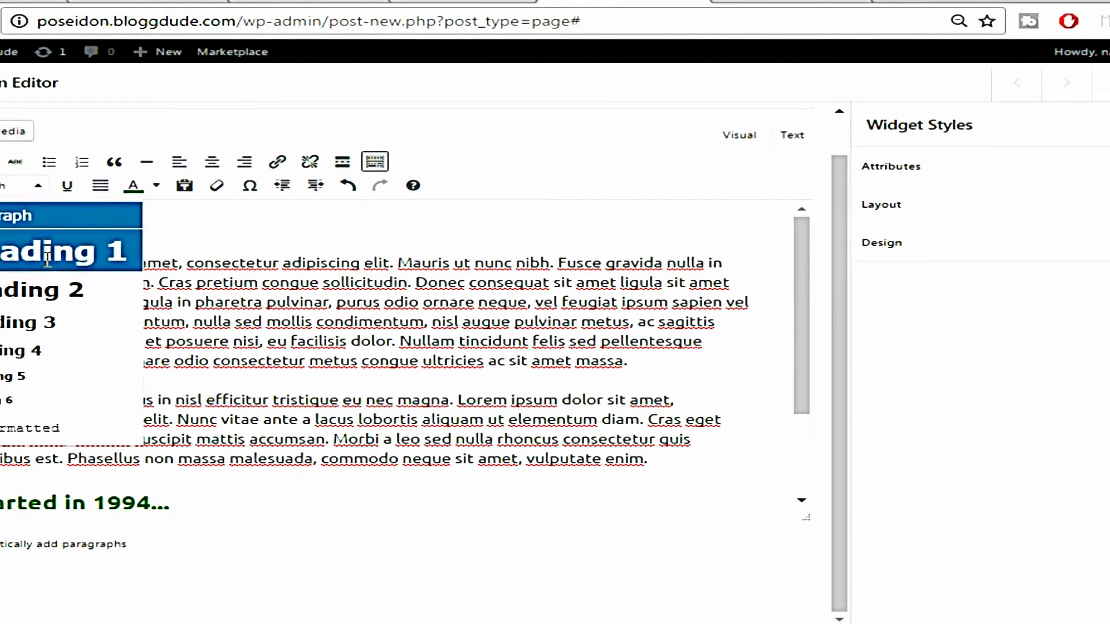
pyautogui.click(48, 258)
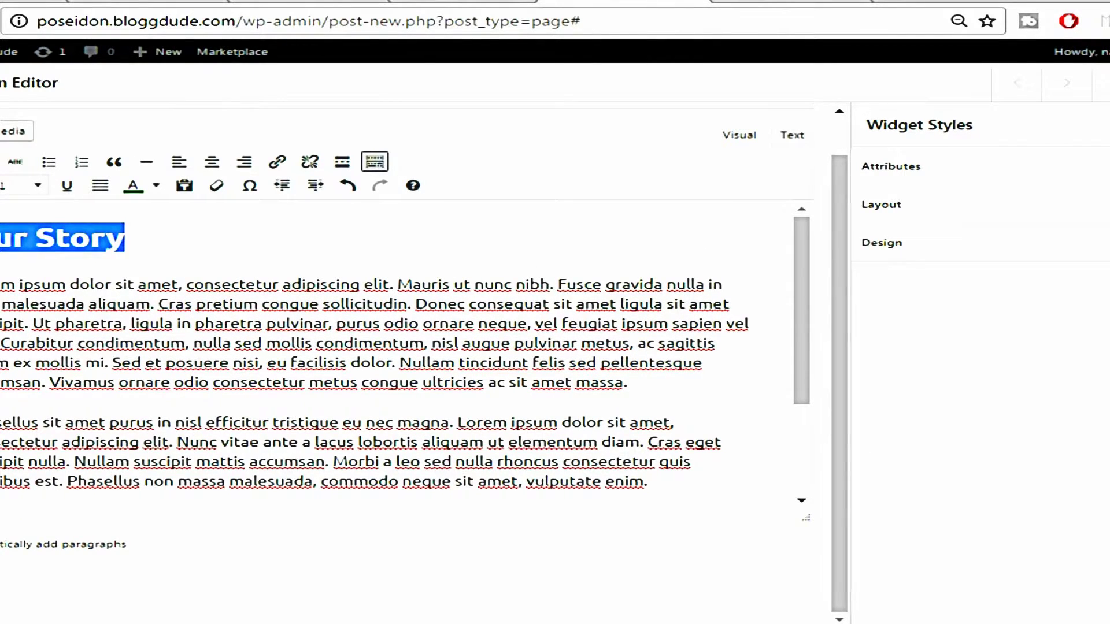
# Close the editor widget and open the widget list for the empty right cell
pyautogui.click(1087, 621)
pyautogui.click(639, 284)
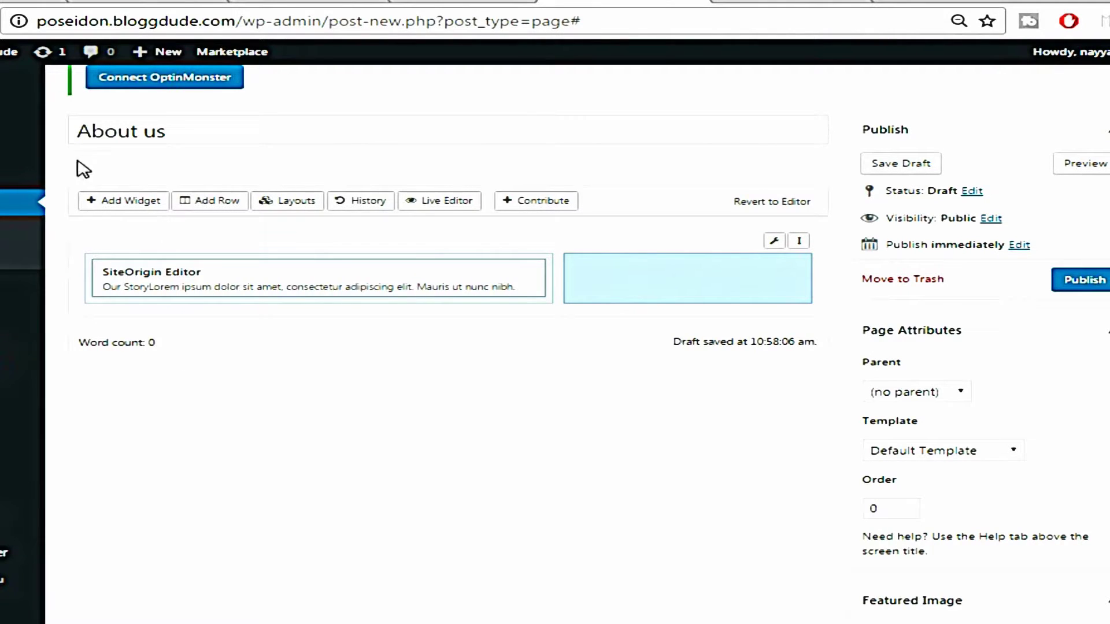
pyautogui.click(128, 201)
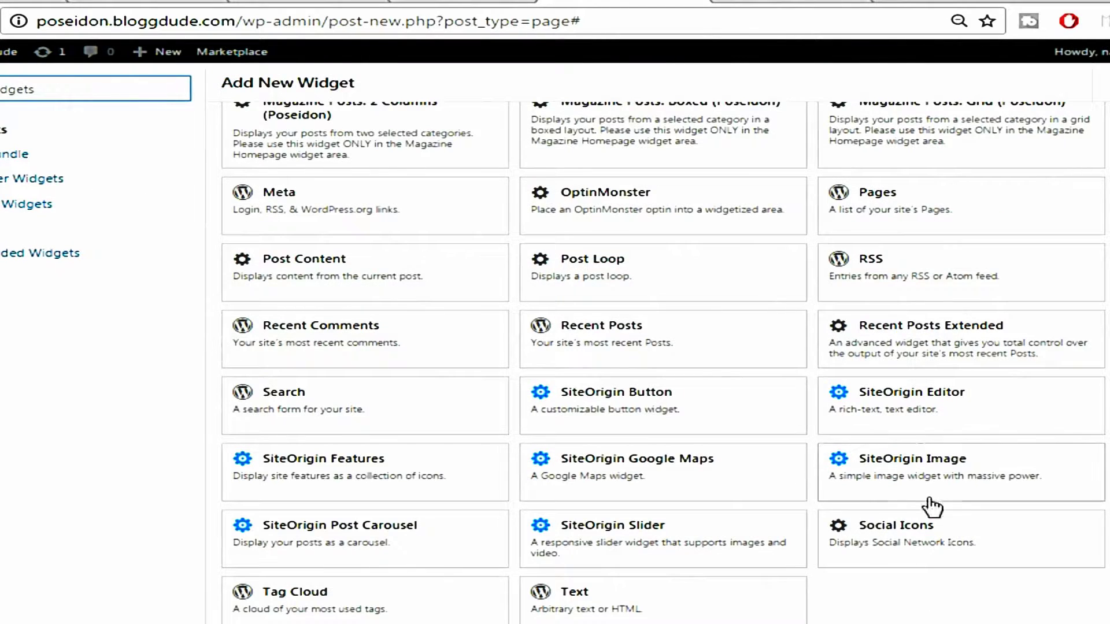
pyautogui.scroll(-1, 902, 520)
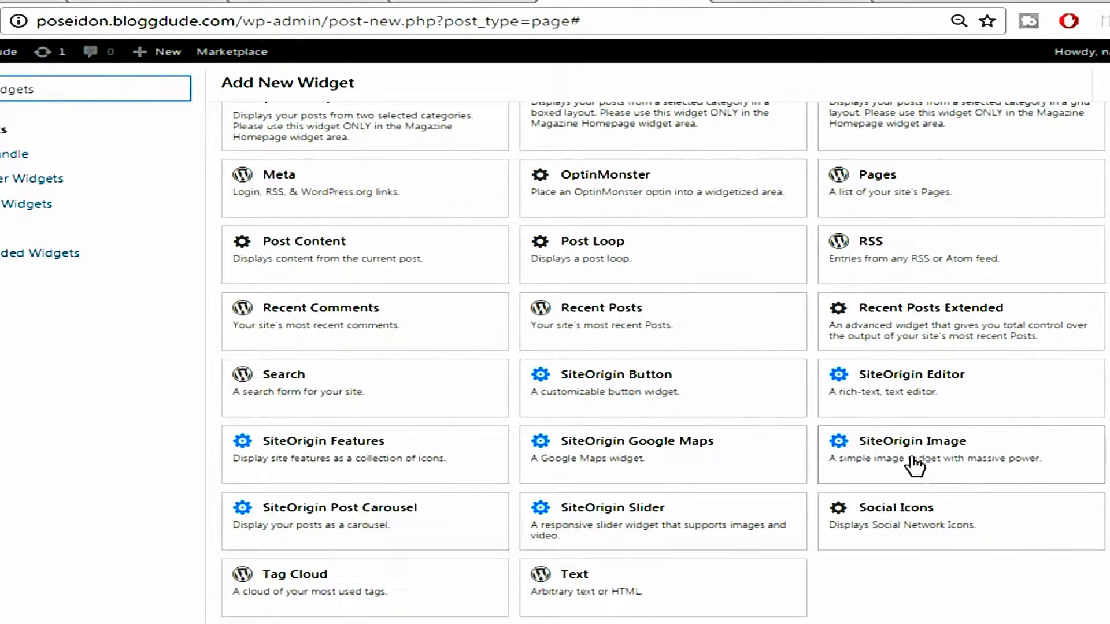
# Add a SiteOrigin Image widget to the right cell and upload the asa photo for it
pyautogui.click(915, 463)
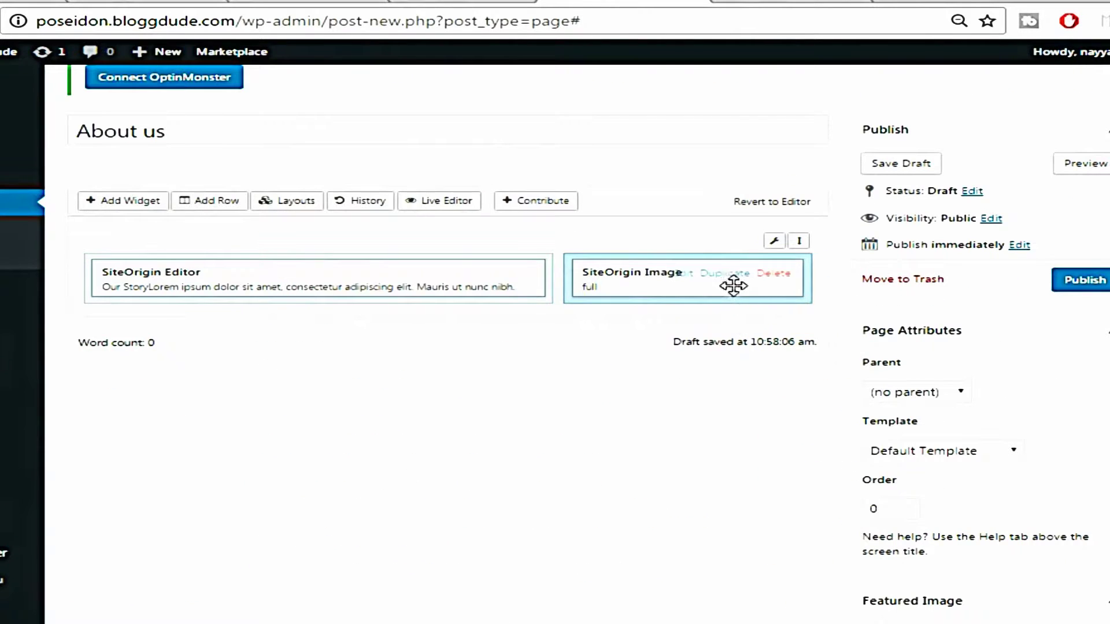
pyautogui.click(681, 274)
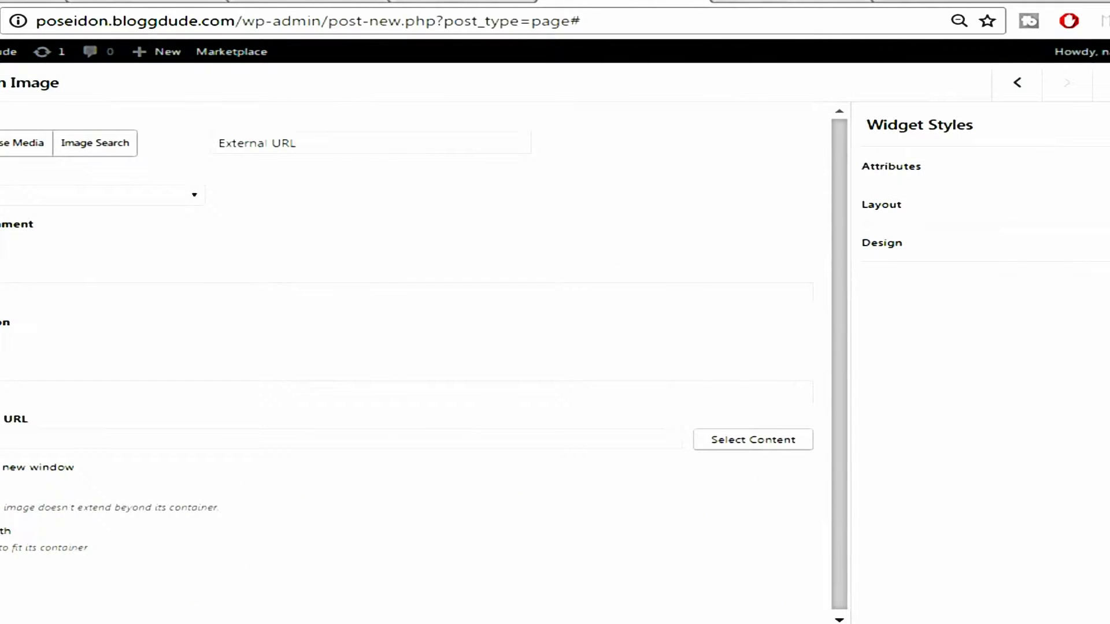
pyautogui.click(18, 147)
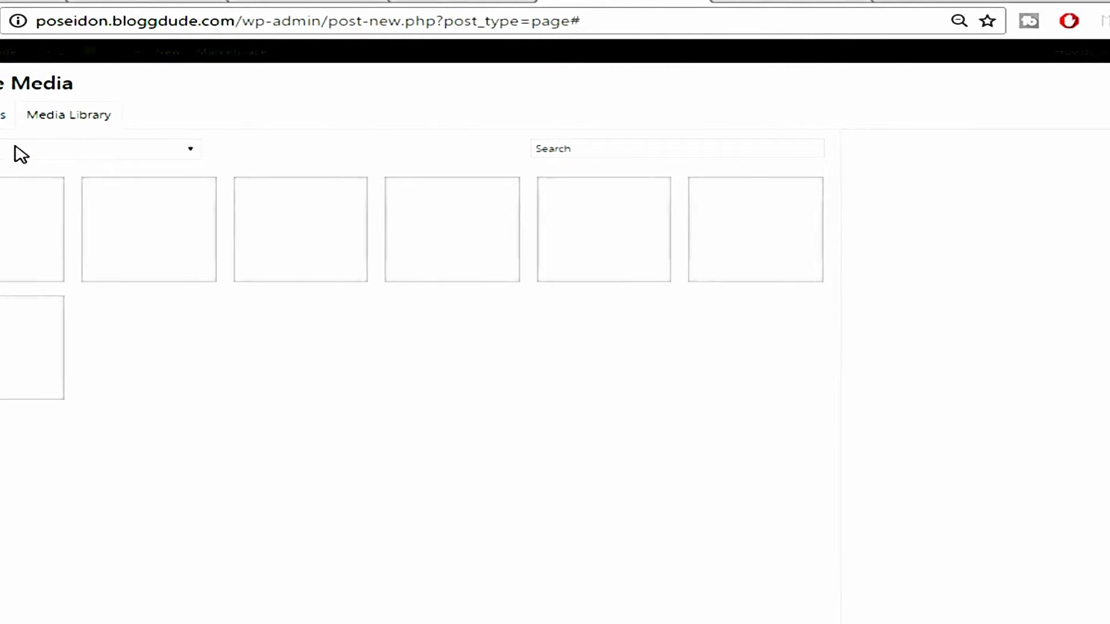
pyautogui.click(5, 115)
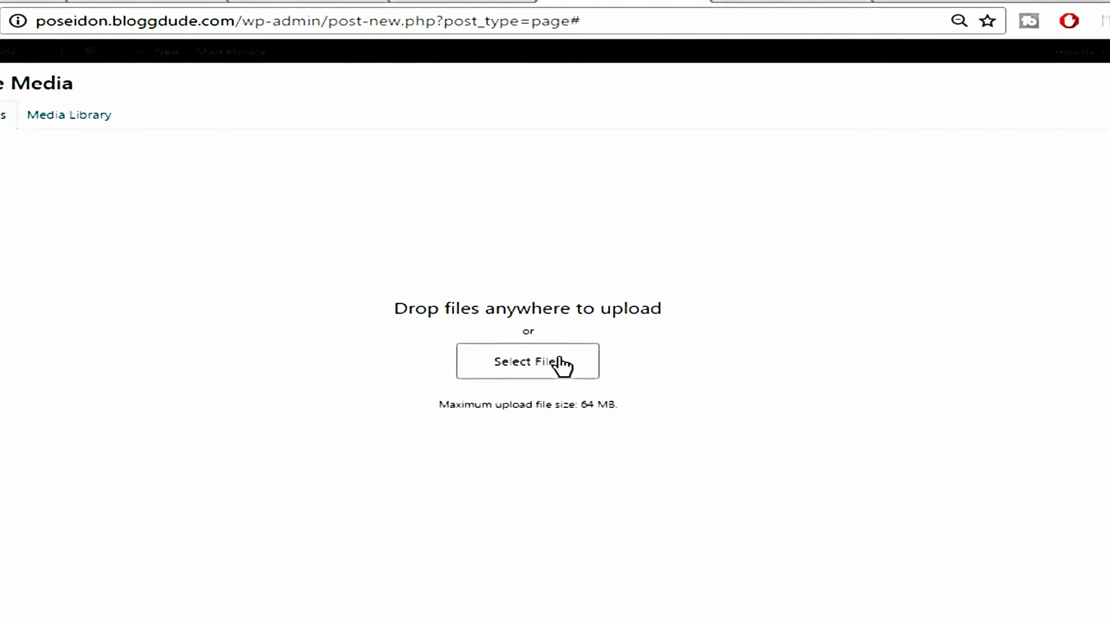
pyautogui.click(559, 367)
pyautogui.click(168, 116)
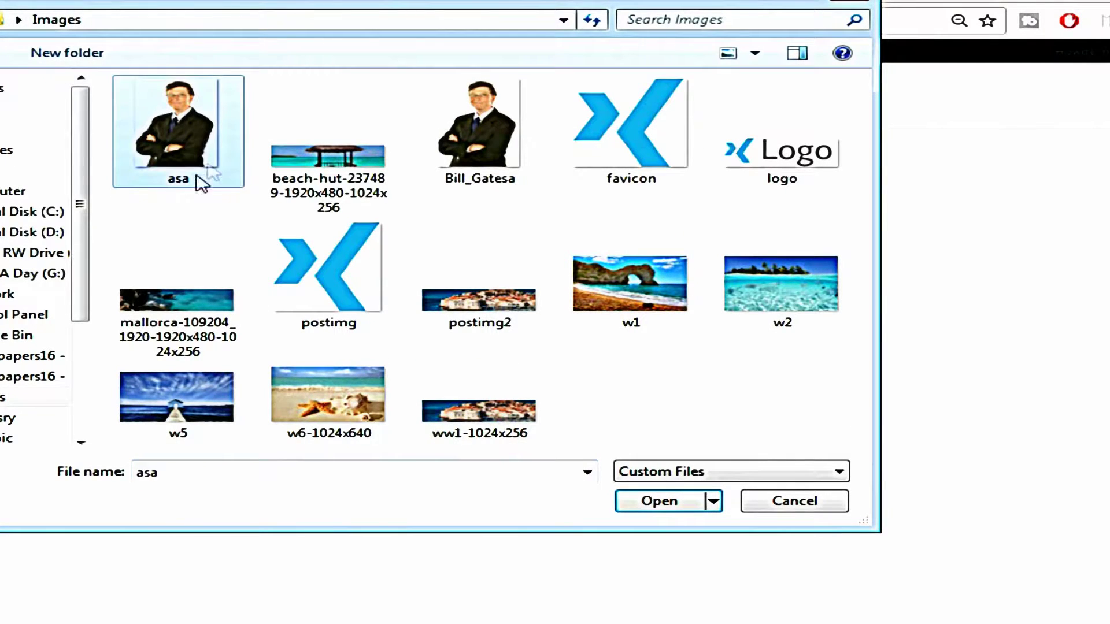
pyautogui.click(649, 502)
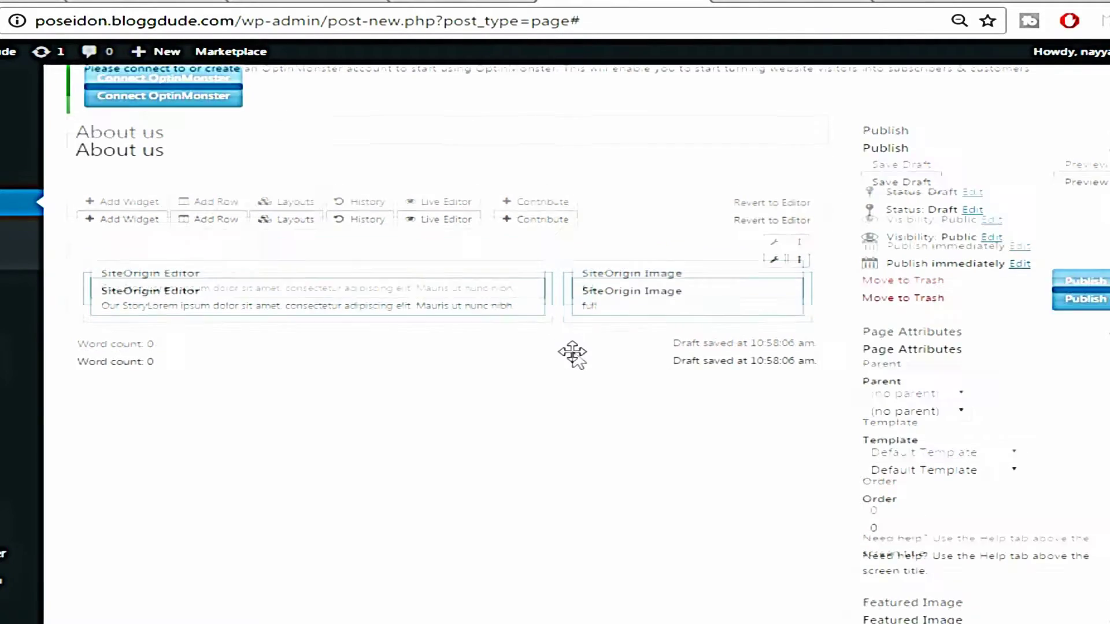
pyautogui.scroll(2, 578, 360)
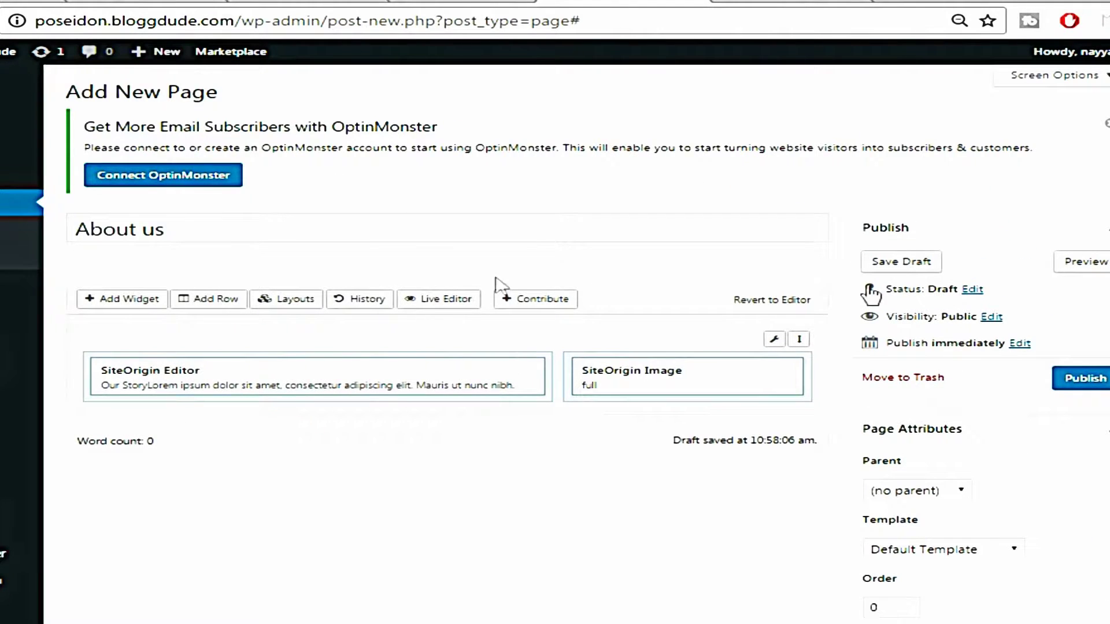
# Publish the About us page and open its live view in a new tab
pyautogui.click(1090, 381)
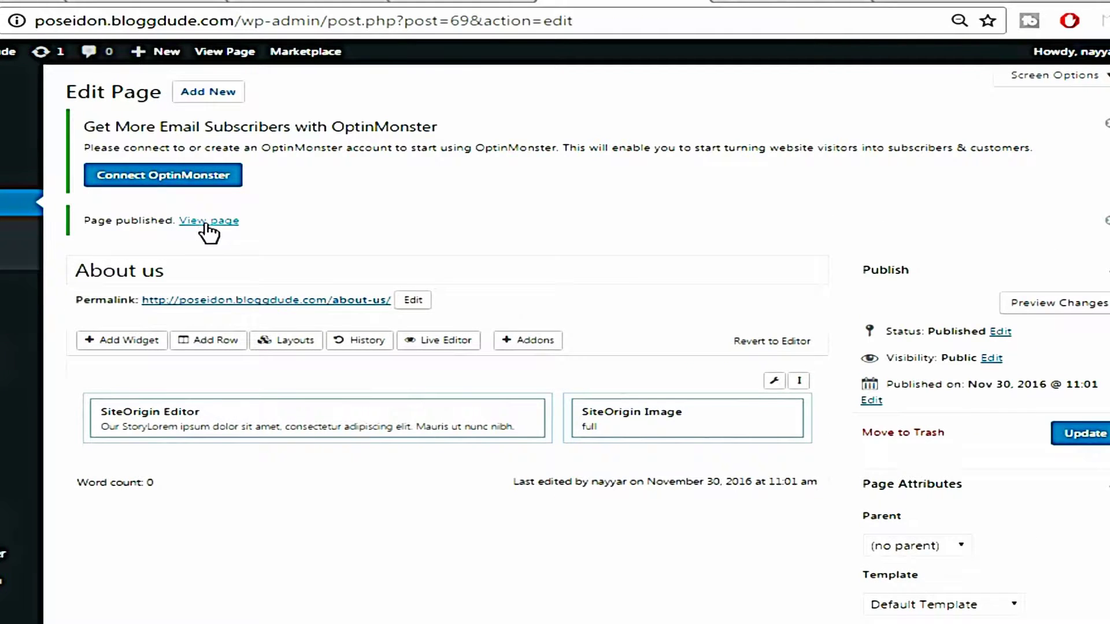
pyautogui.rightClick(207, 224)
pyautogui.click(235, 239)
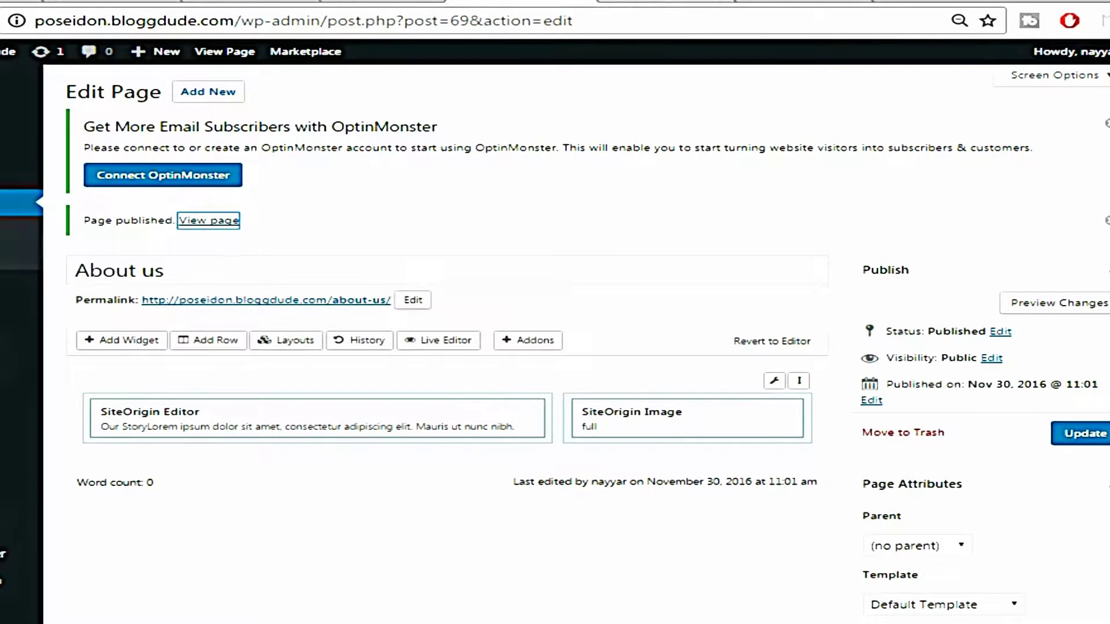
pyautogui.click(659, 1)
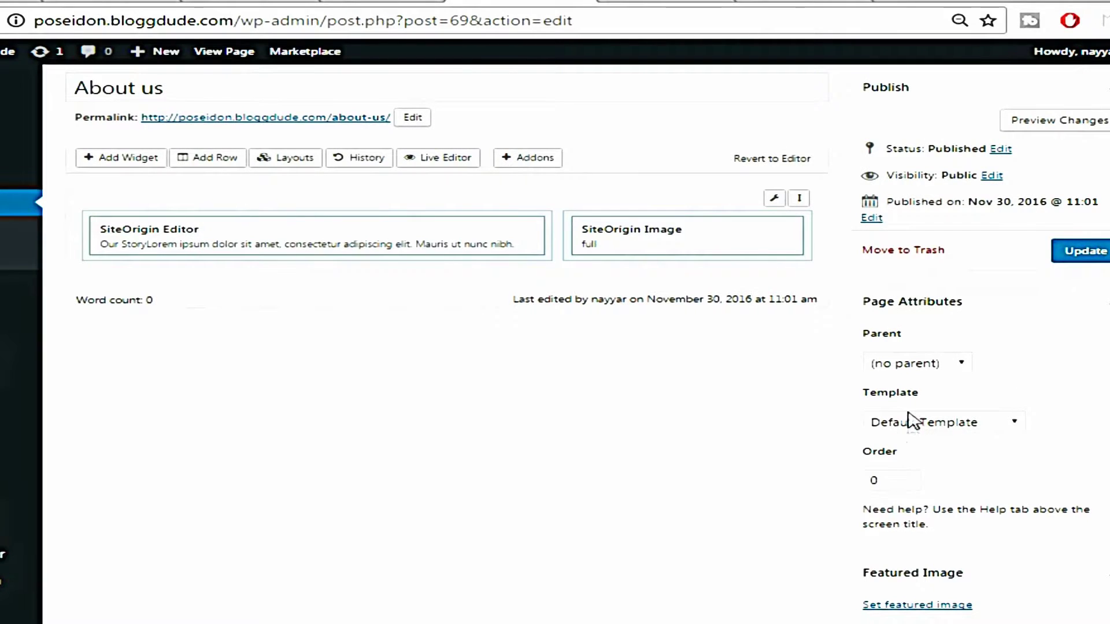
# Set the page template to Full-width Page and update the page
pyautogui.click(957, 427)
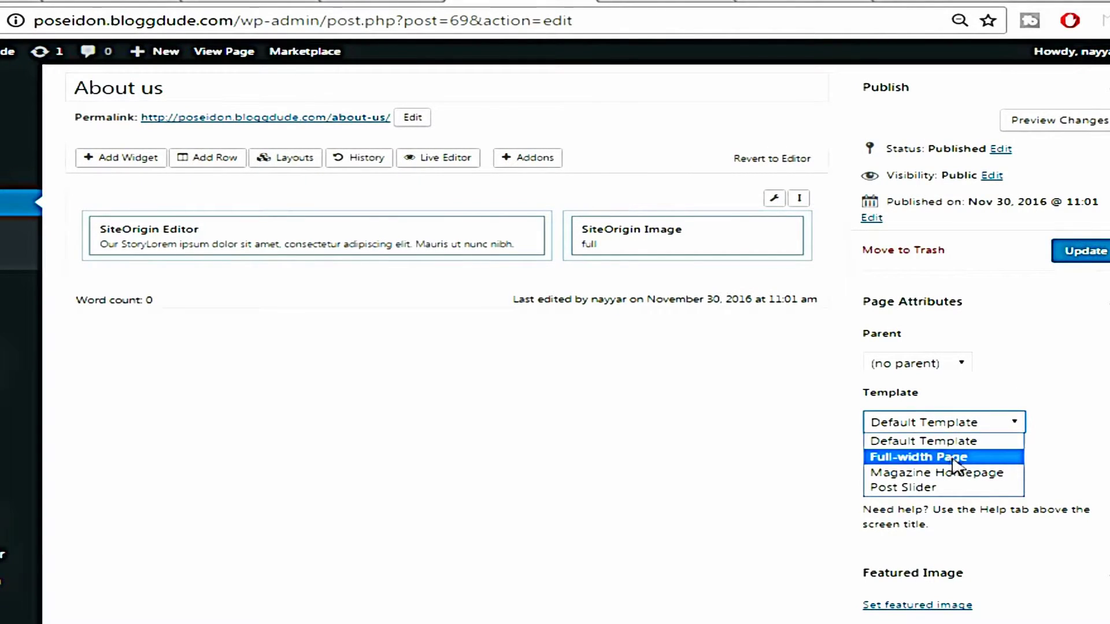
pyautogui.click(946, 456)
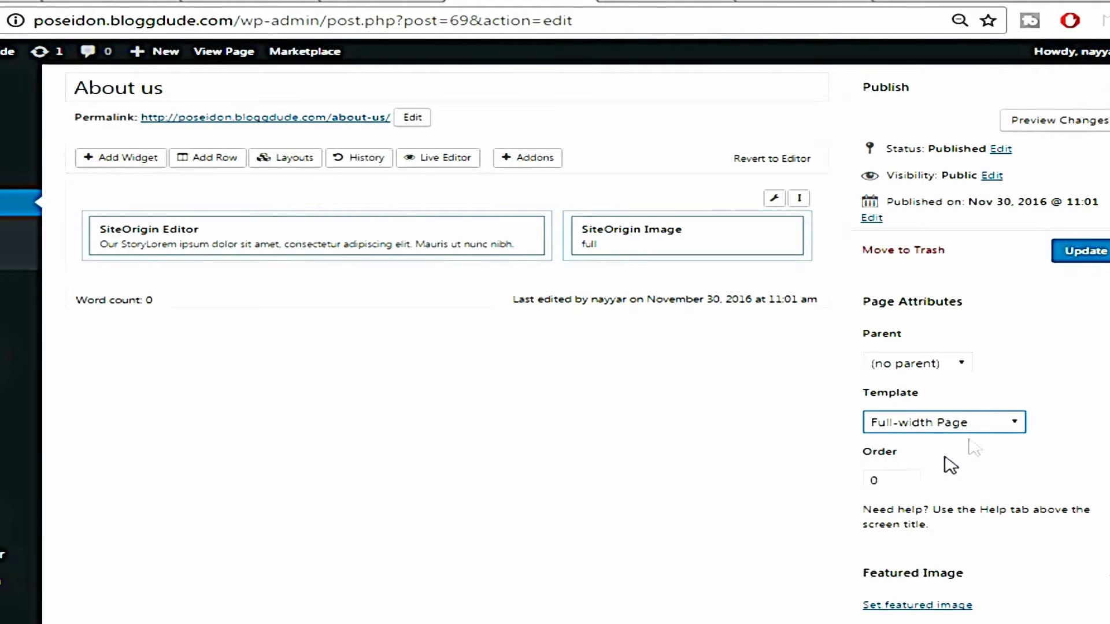
pyautogui.click(1087, 259)
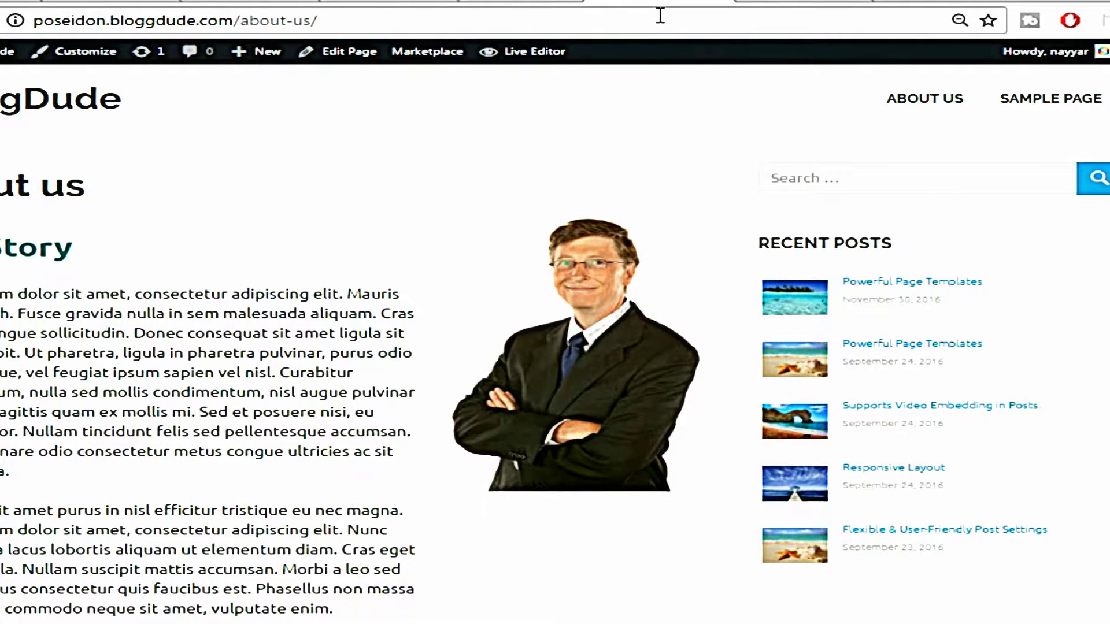
pyautogui.click(660, 15)
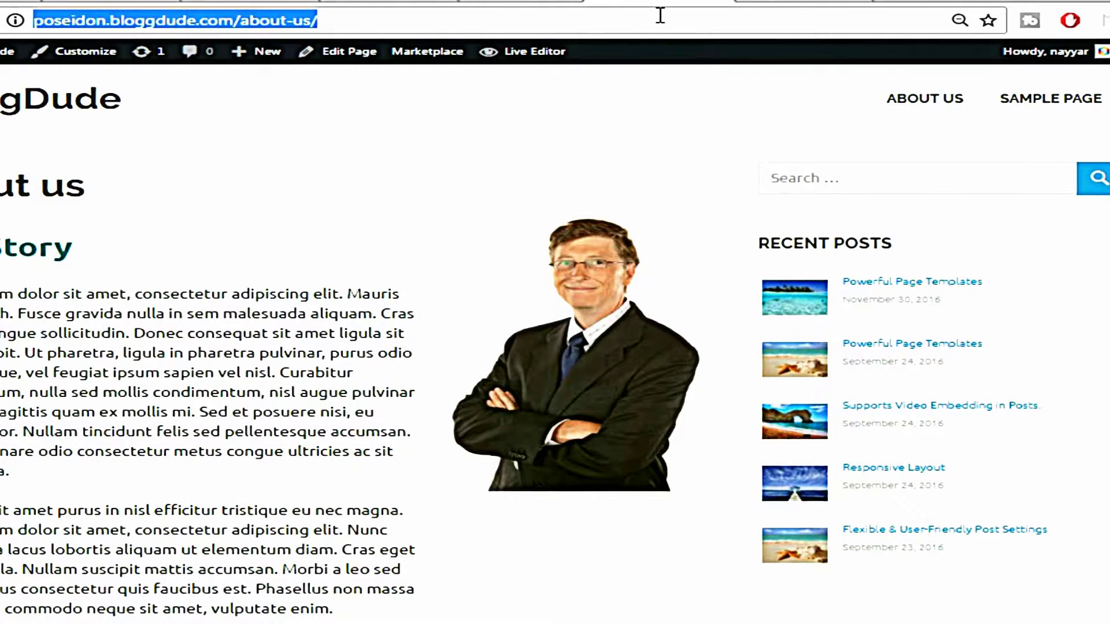
# Reload the live About us page to check its full-width layout
pyautogui.click(670, 25)
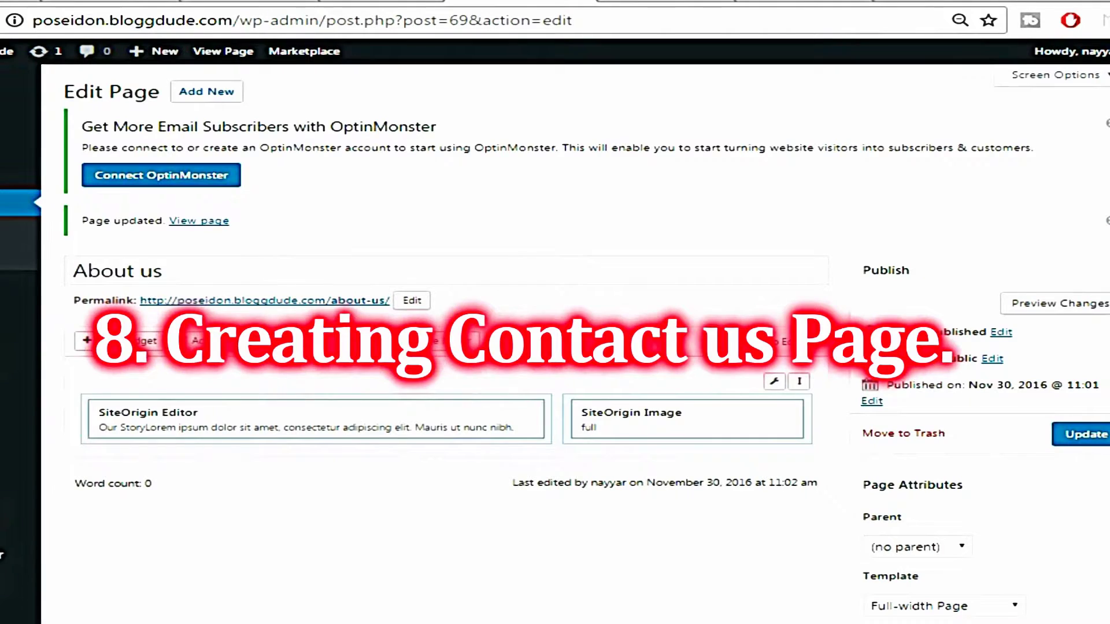
# Copy Contact form 1's shortcode from the Contact Forms list
pyautogui.moveTo(17, 343)
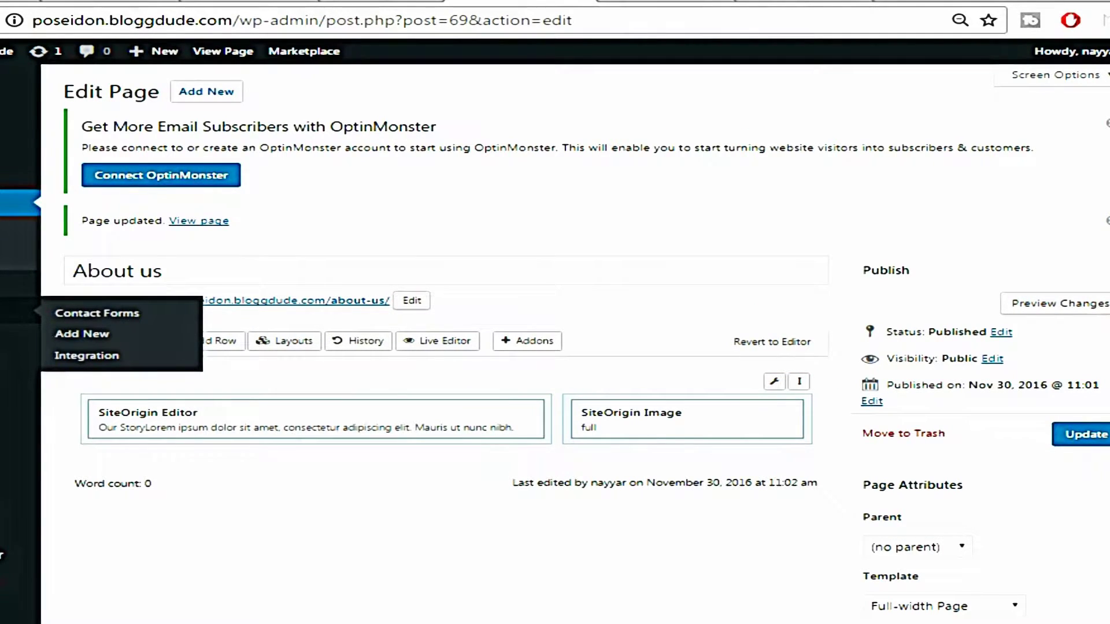
pyautogui.click(97, 312)
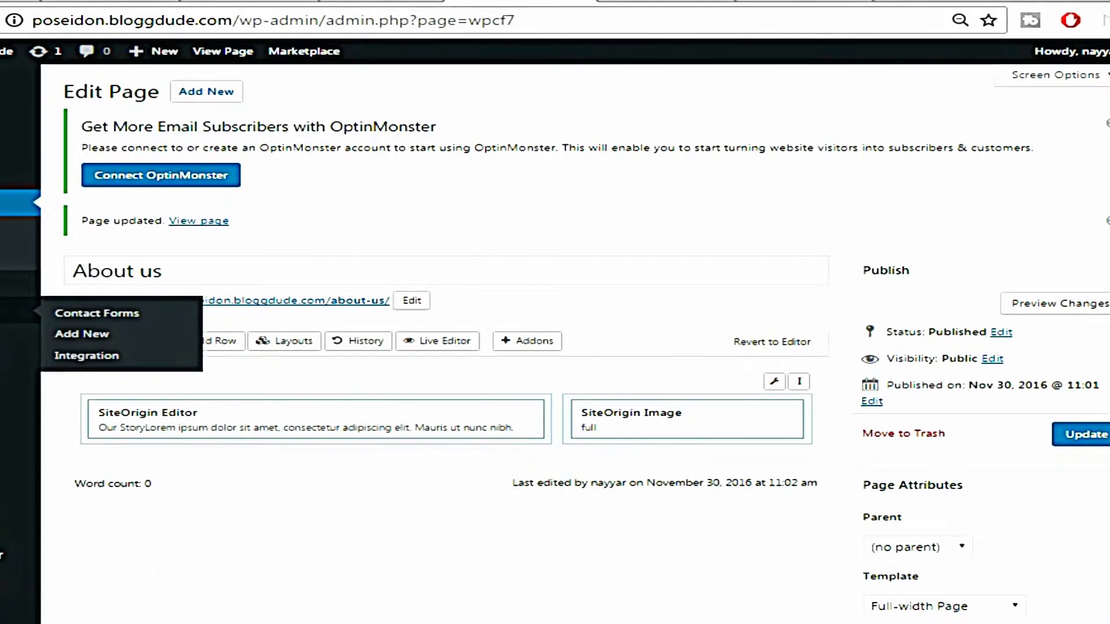
pyautogui.moveTo(173, 509)
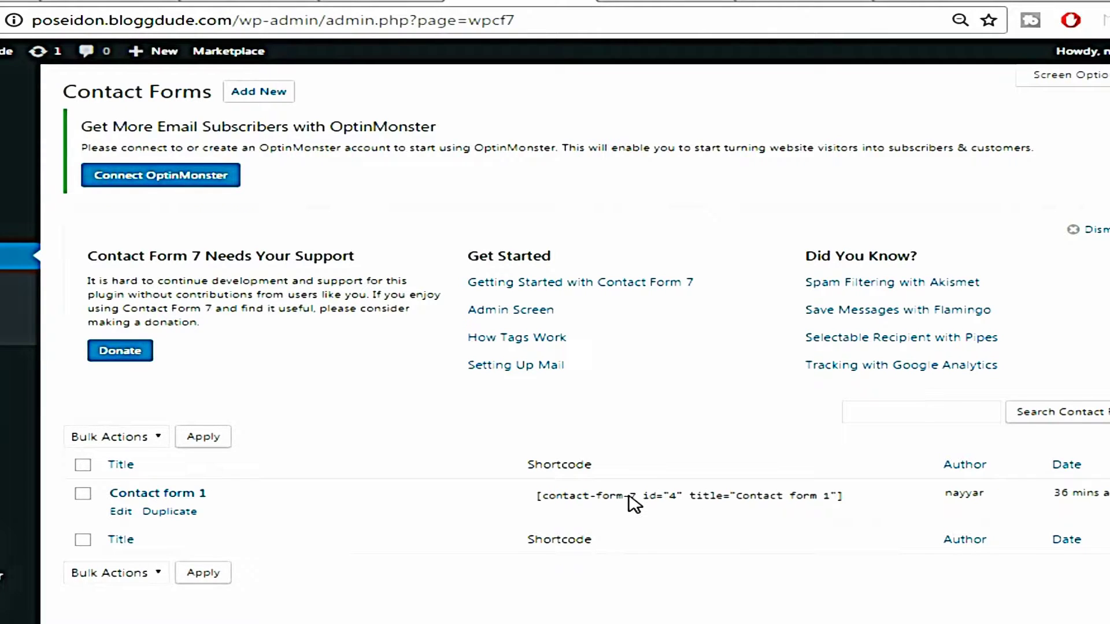
pyautogui.click(595, 497)
pyautogui.hotkey('ctrl', 'c')
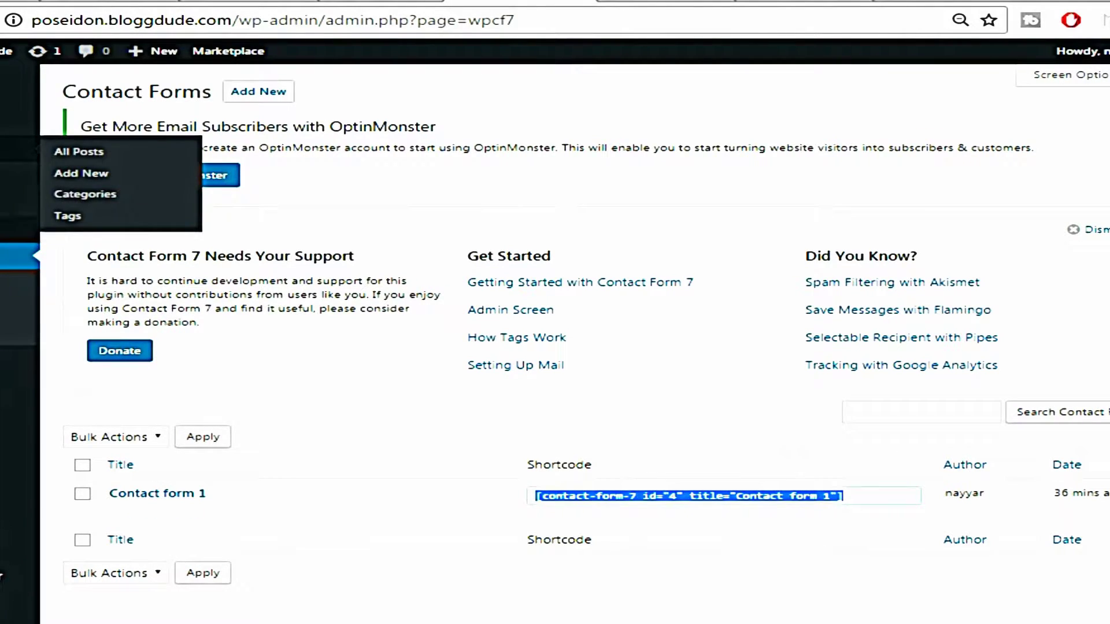
# Start a new blank page and place the cursor in its title field
pyautogui.moveTo(17, 208)
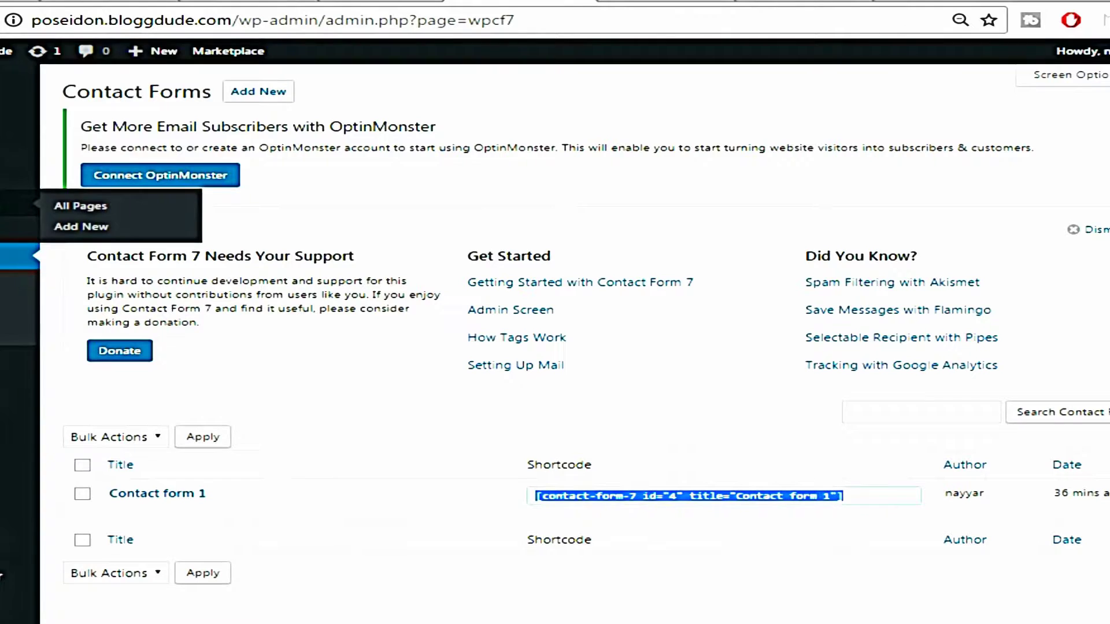
pyautogui.click(93, 226)
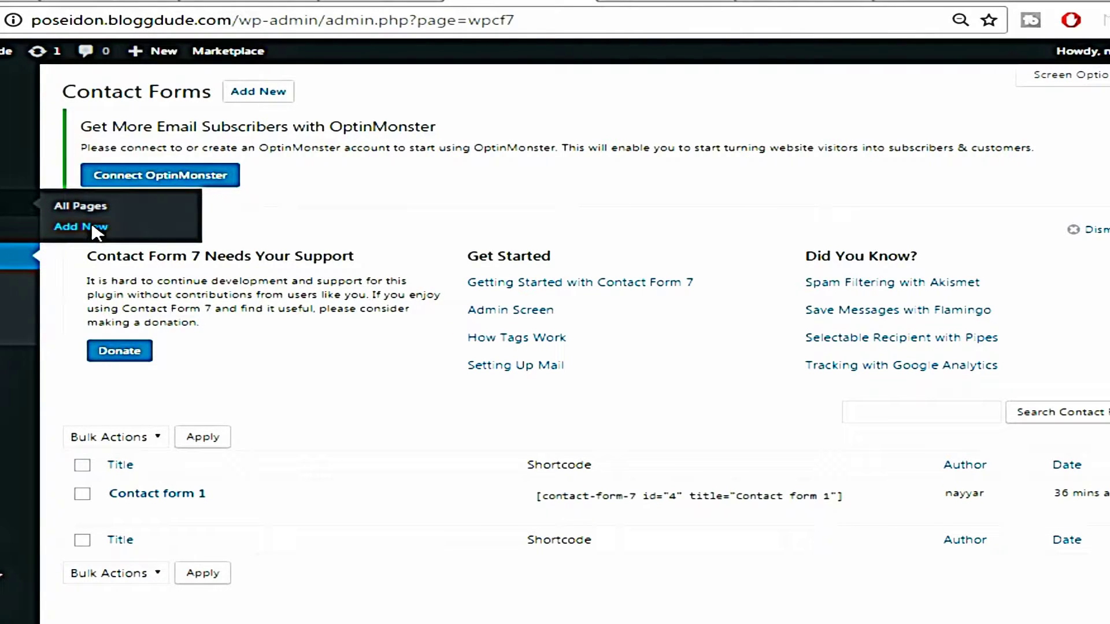
pyautogui.click(380, 236)
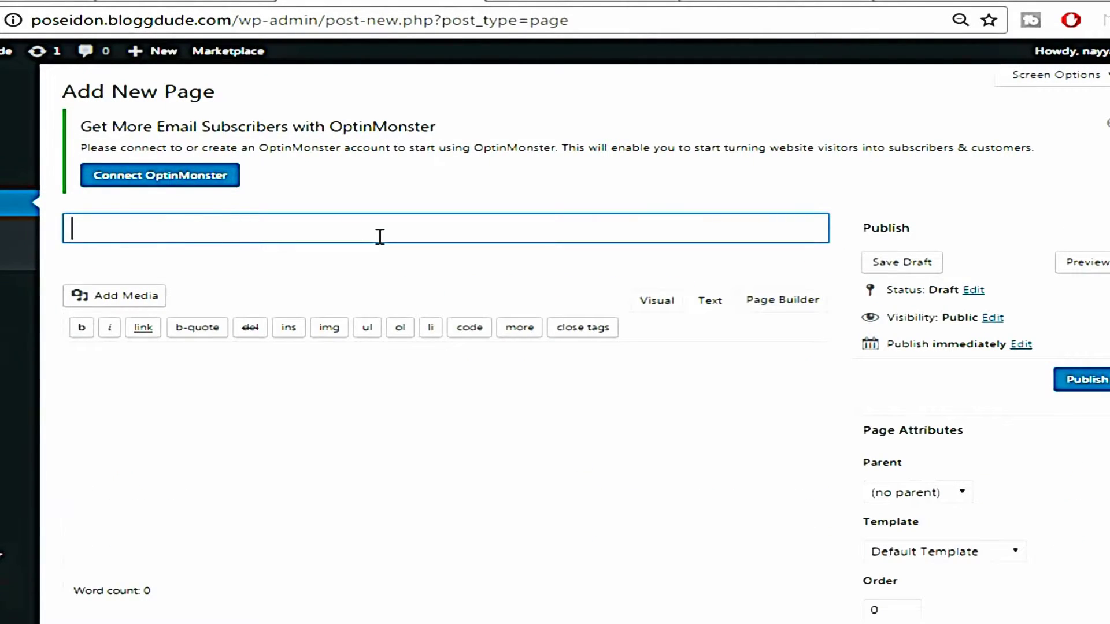
# Title the page 'Contact us' and add a Page Builder row of two equal columns
pyautogui.write('Contact us')
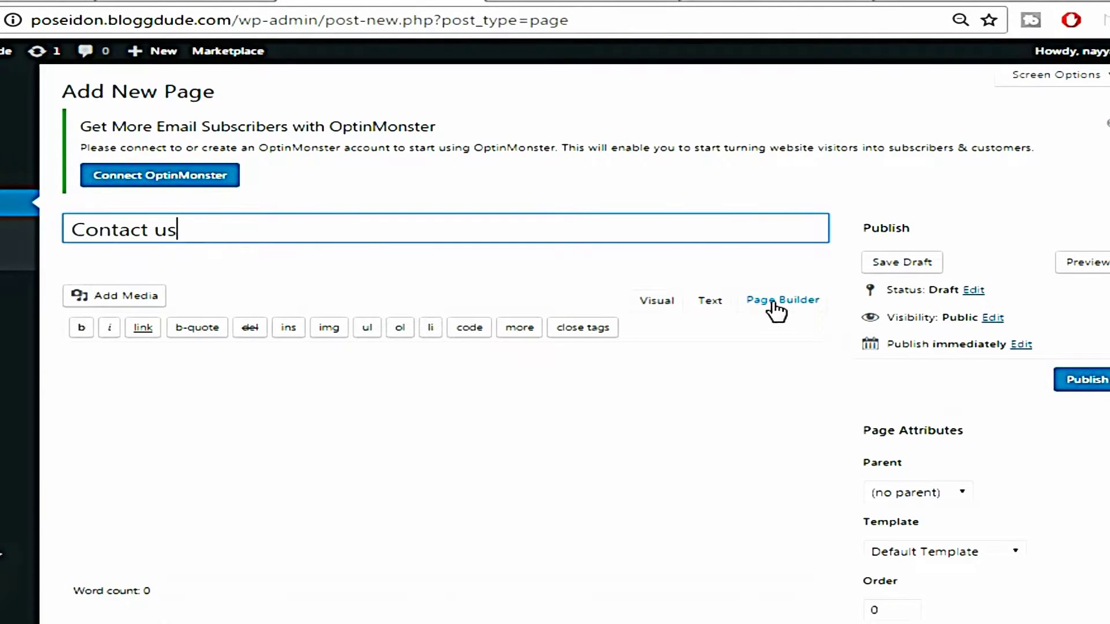
pyautogui.click(764, 301)
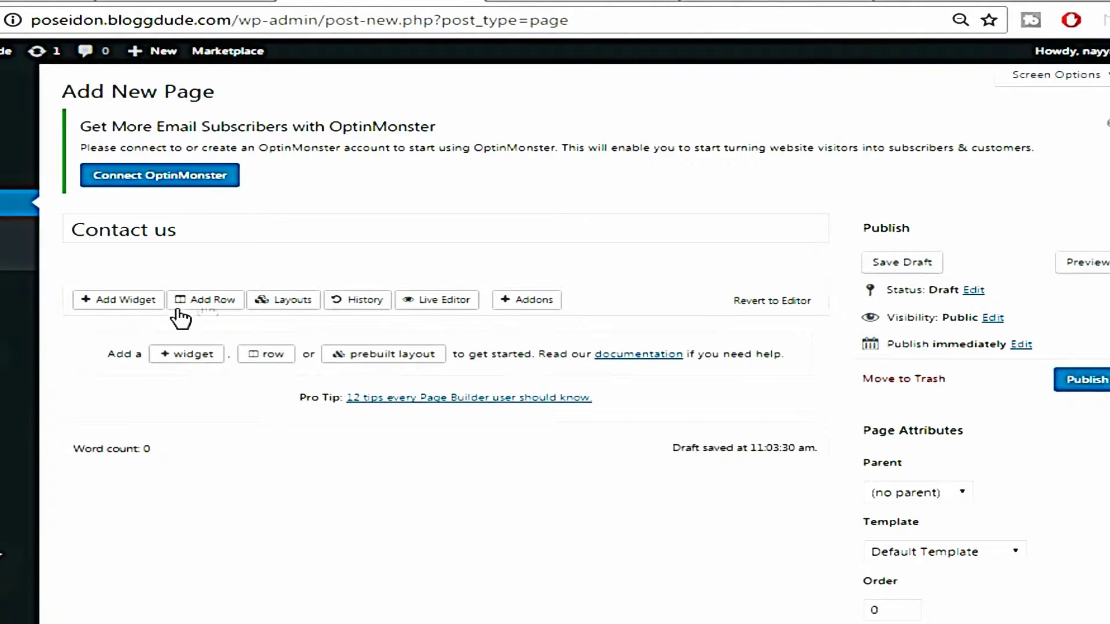
pyautogui.click(215, 300)
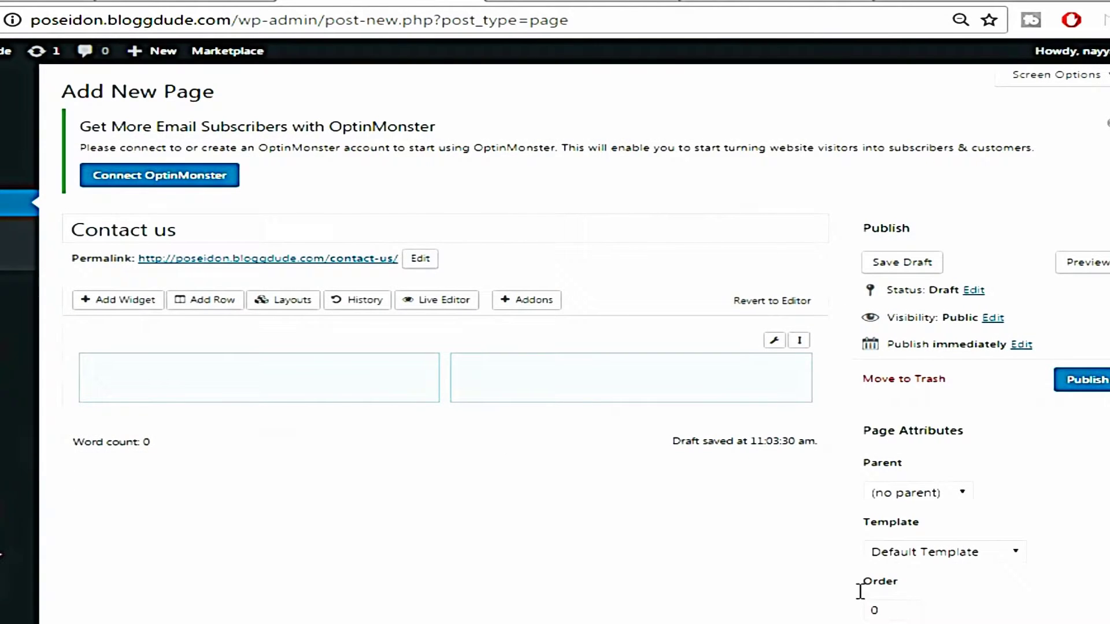
pyautogui.click(347, 384)
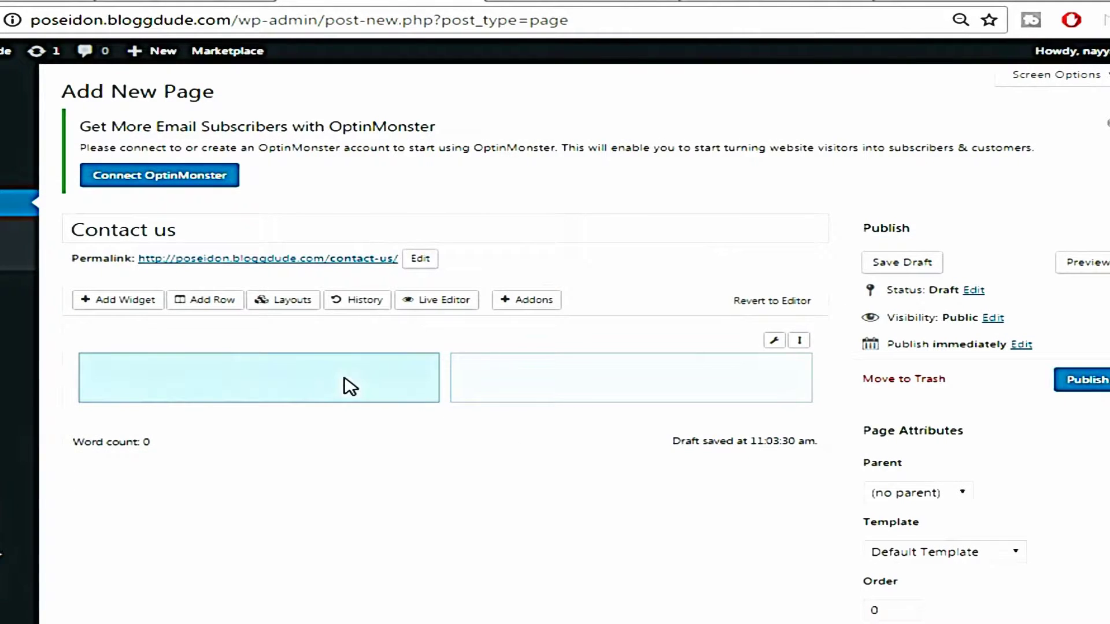
# Add a SiteOrigin Editor widget to the row's left column
pyautogui.click(124, 301)
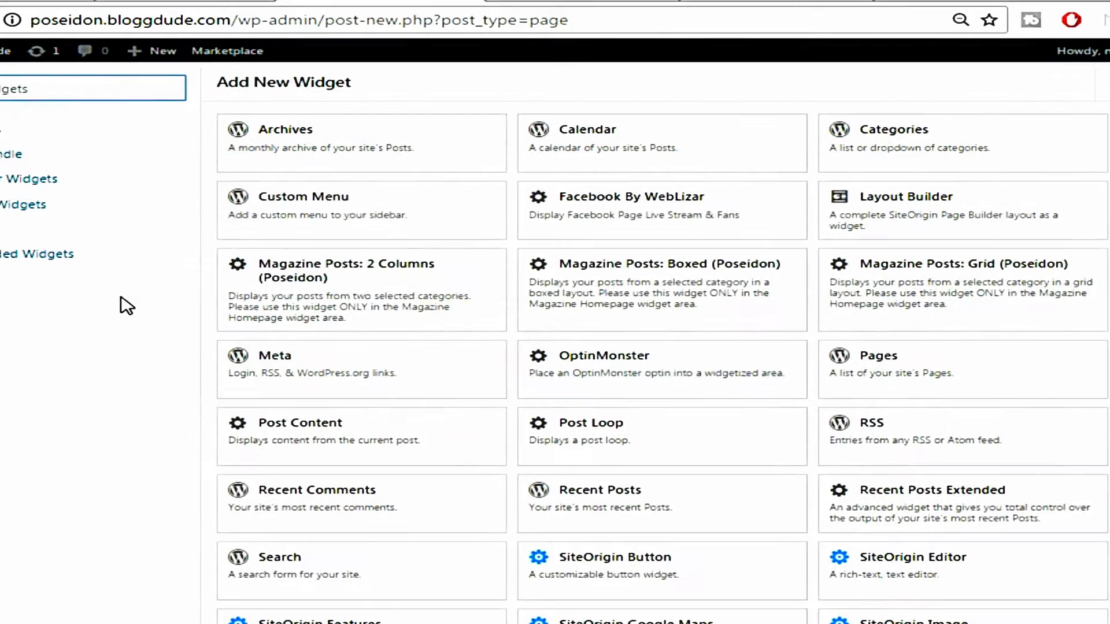
pyautogui.scroll(-3, 632, 491)
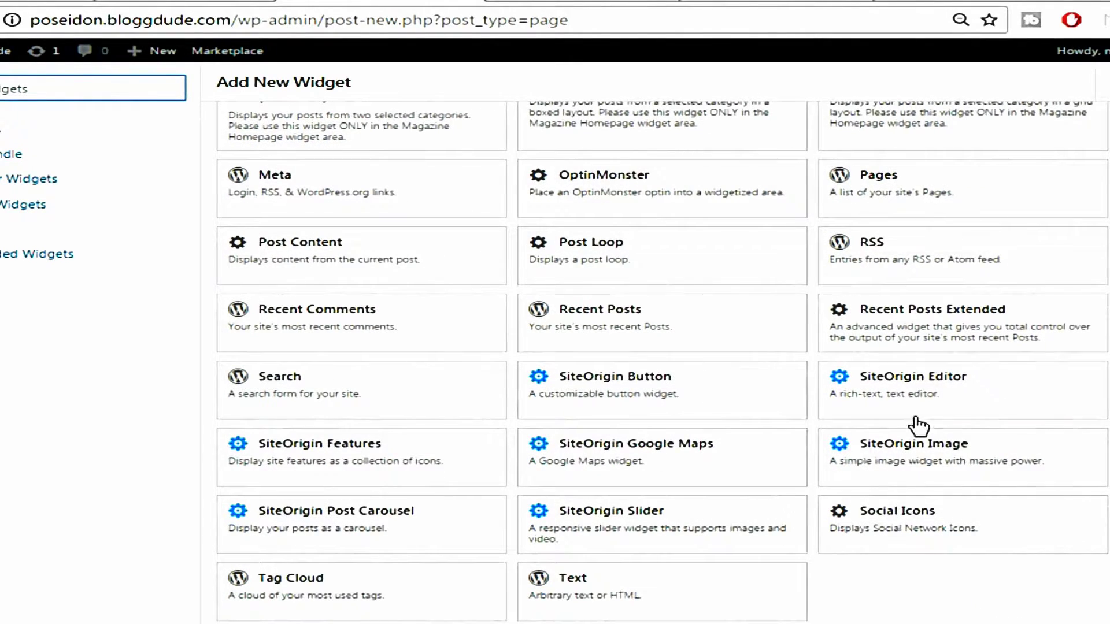
pyautogui.click(917, 389)
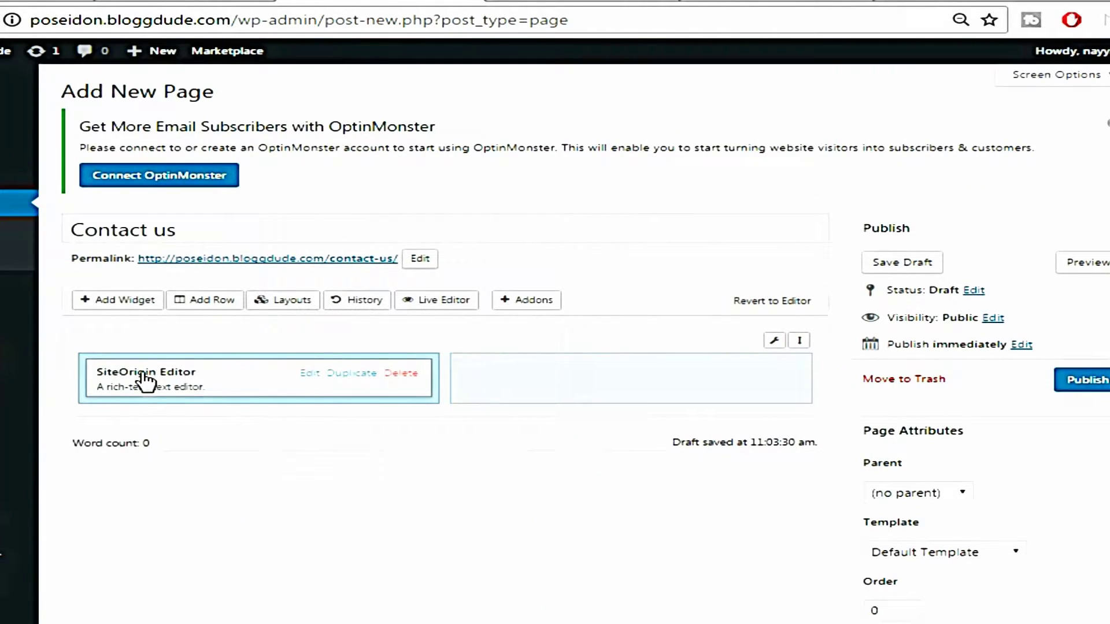
# Paste the Contact form 1 shortcode into the editor widget, checking the demo Contact Us page
pyautogui.click(310, 376)
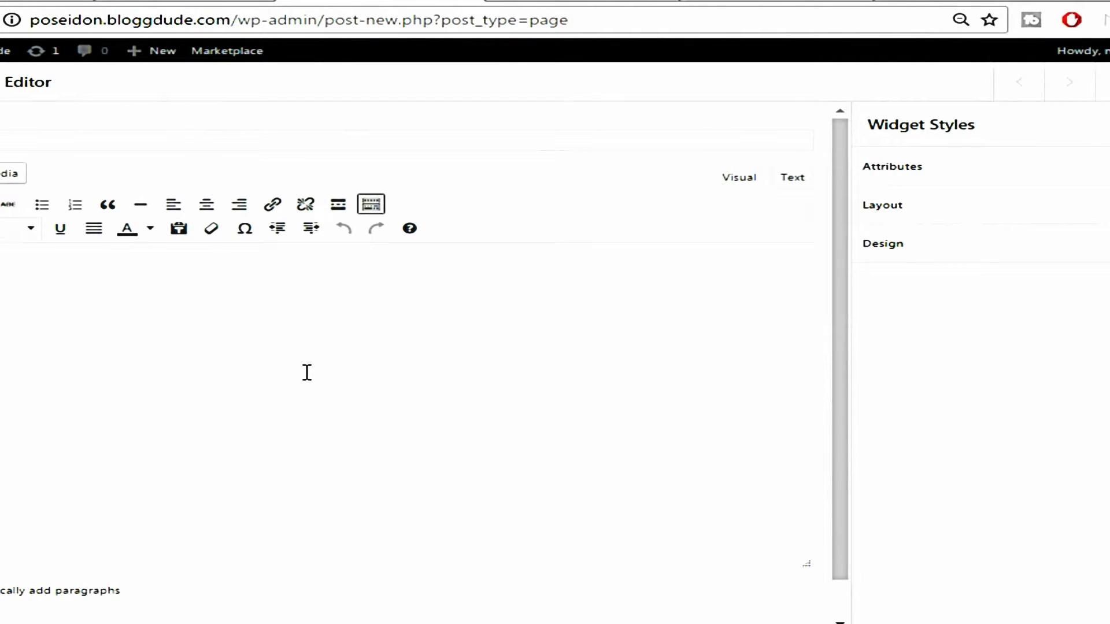
pyautogui.hotkey('ctrl', 'v')
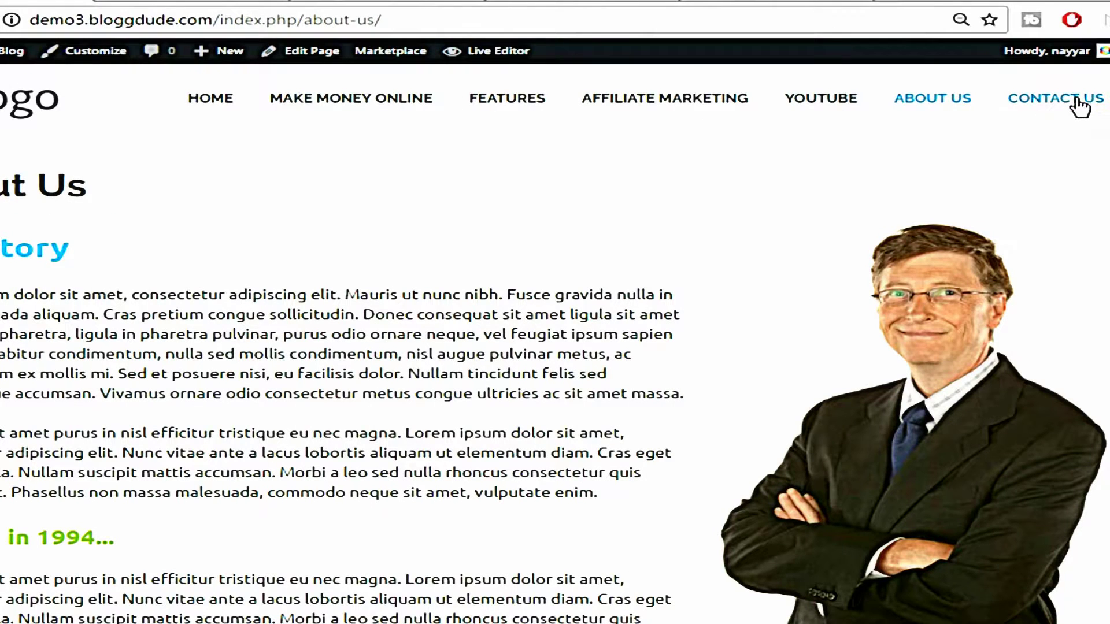
pyautogui.click(1079, 106)
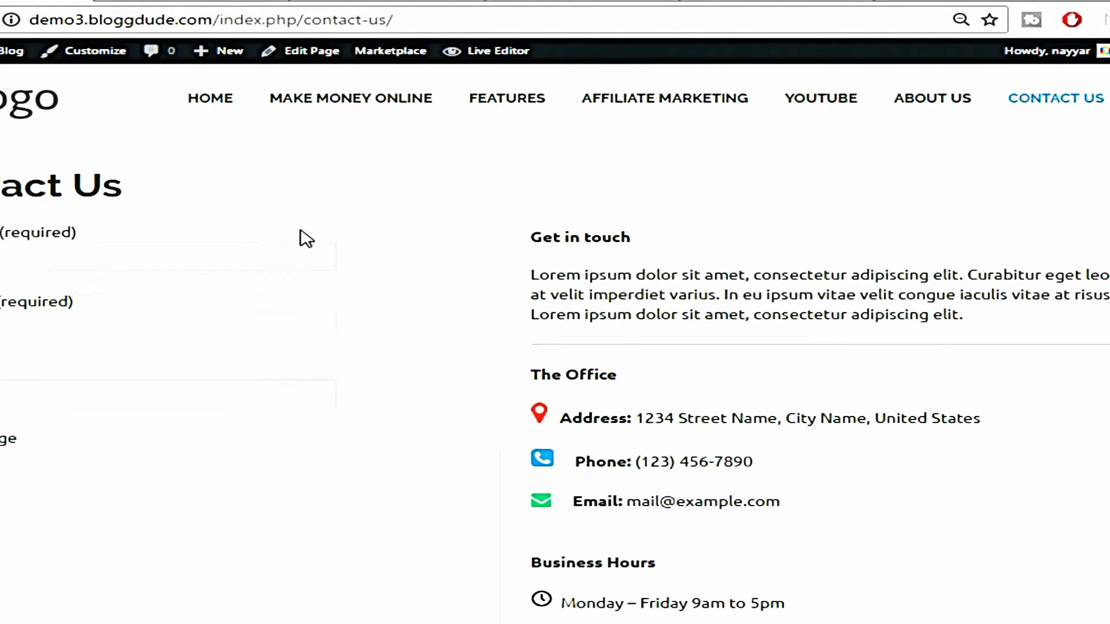
pyautogui.click(627, 2)
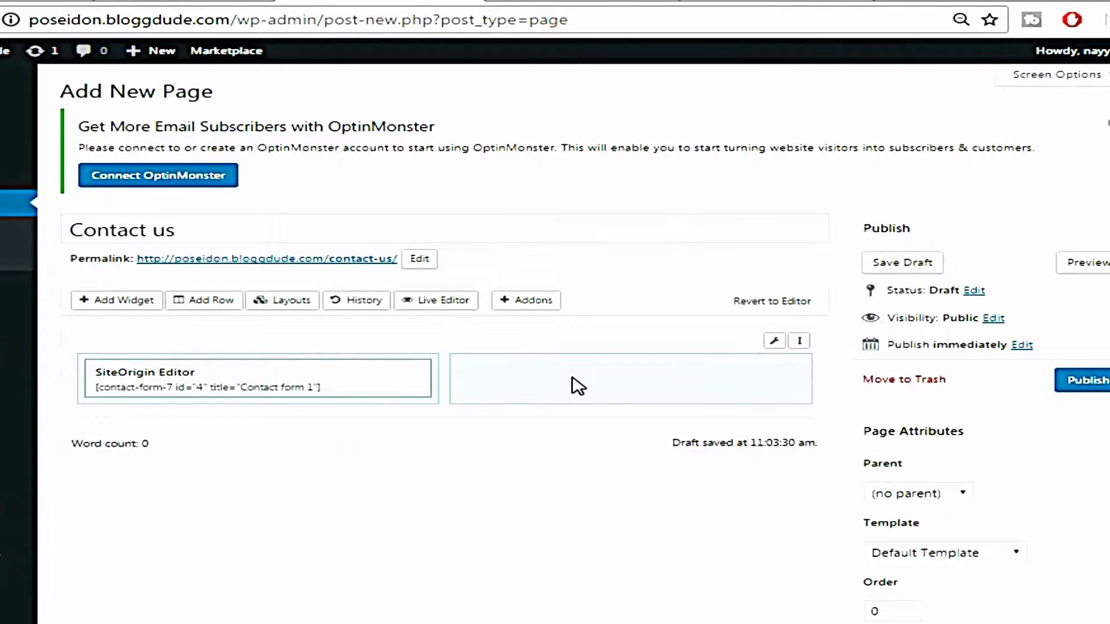
# Add a SiteOrigin Editor widget to the Contact us page's right column and open it
pyautogui.click(571, 378)
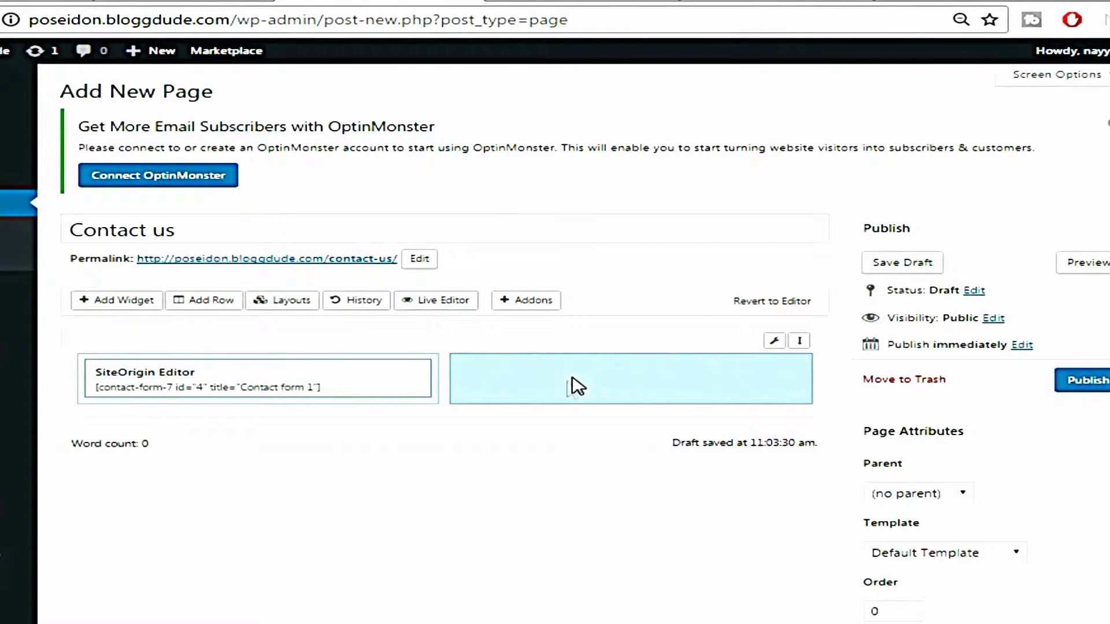
pyautogui.click(122, 305)
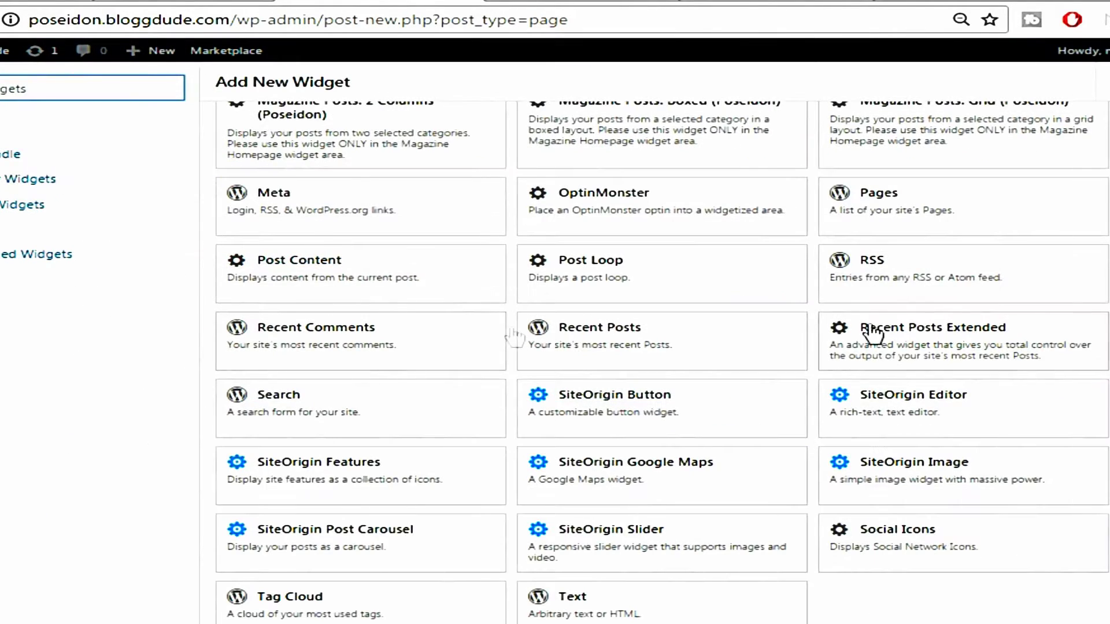
pyautogui.click(915, 416)
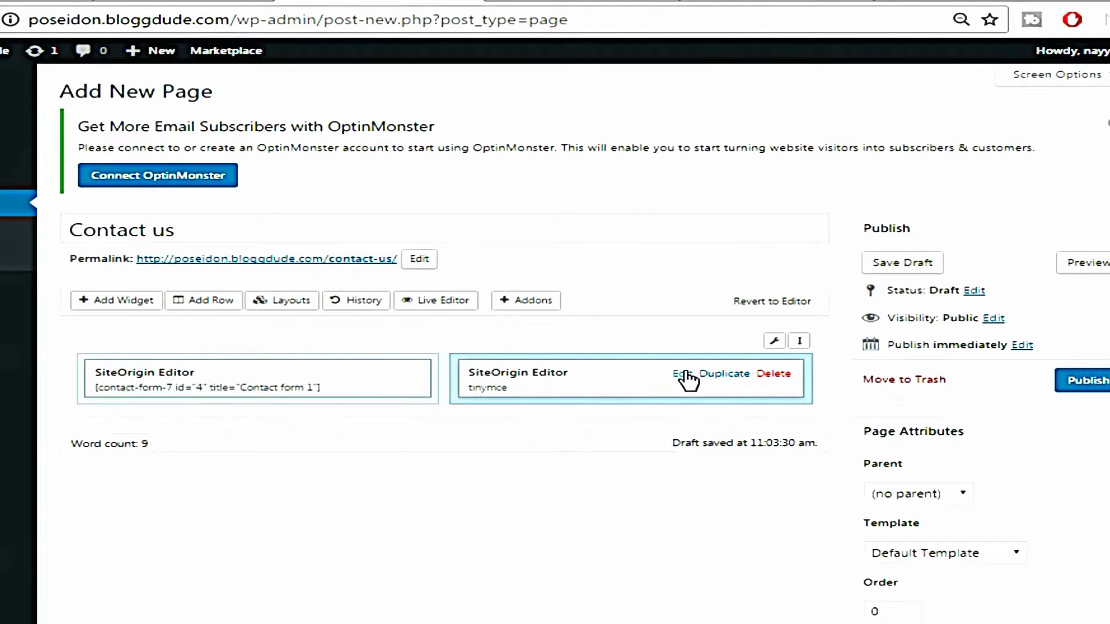
pyautogui.click(681, 375)
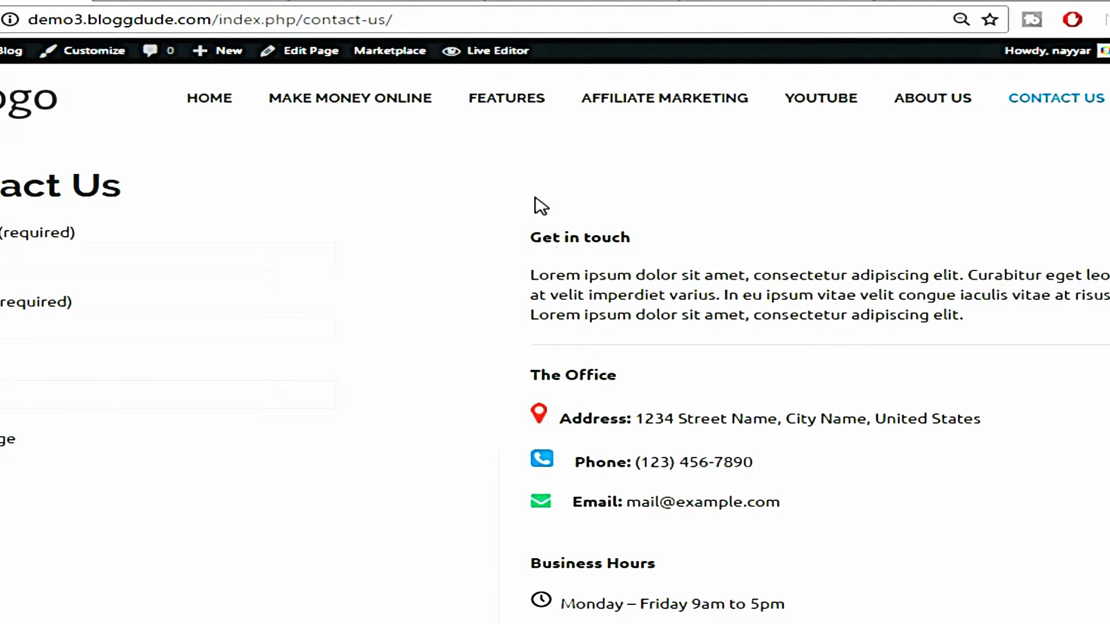
# Copy the demo site's contact details and paste them into the empty editor
pyautogui.moveTo(536, 241); pyautogui.dragTo(694, 623)
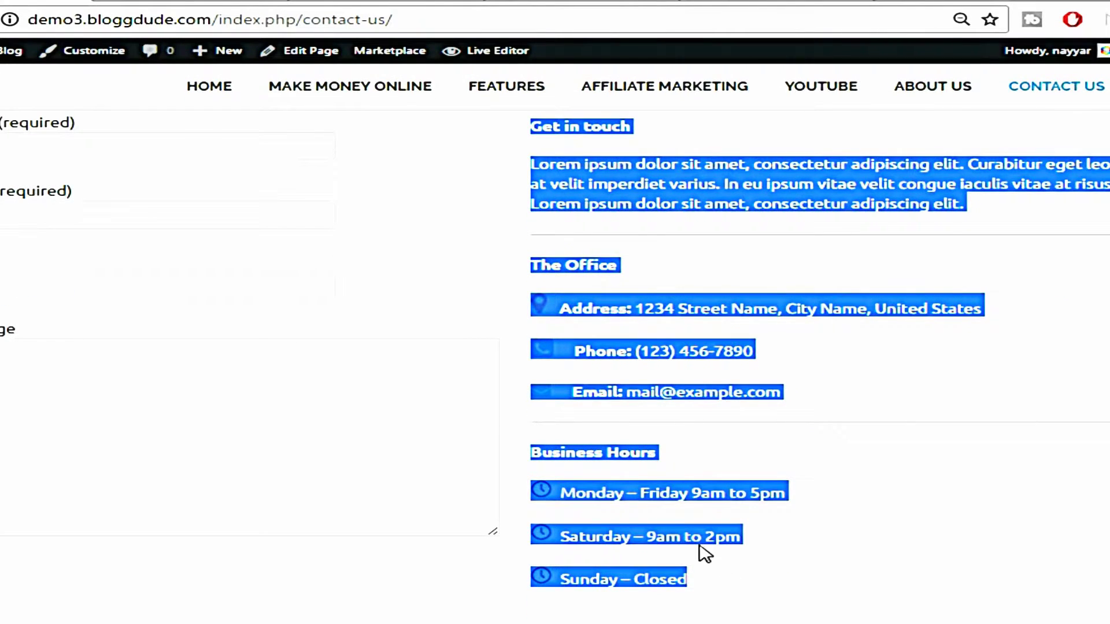
pyautogui.rightClick(604, 182)
pyautogui.click(625, 192)
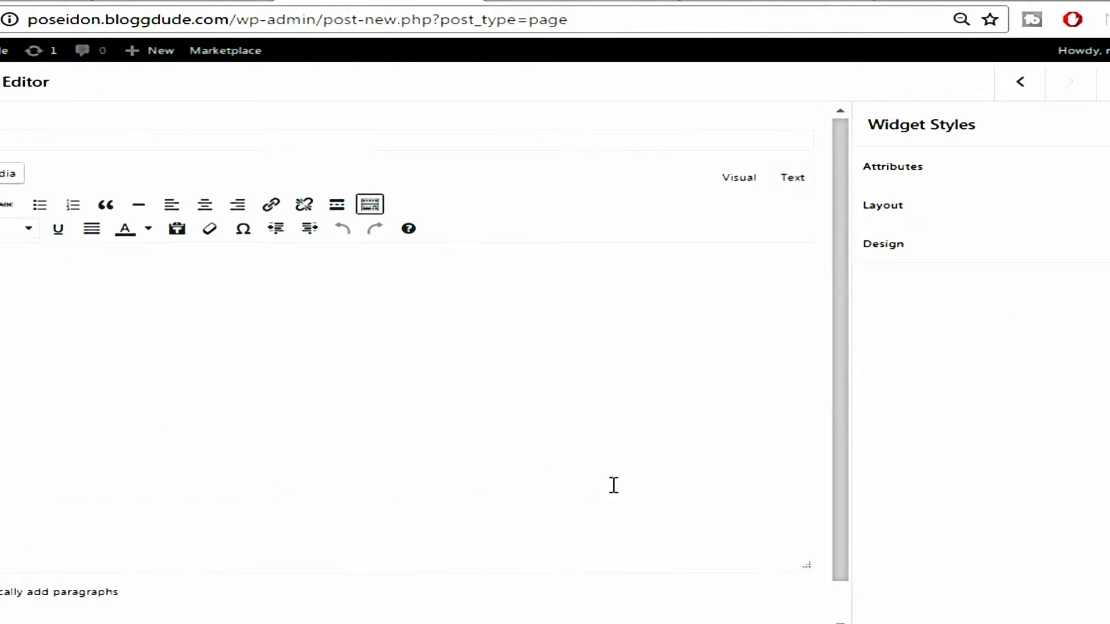
pyautogui.rightClick(275, 395)
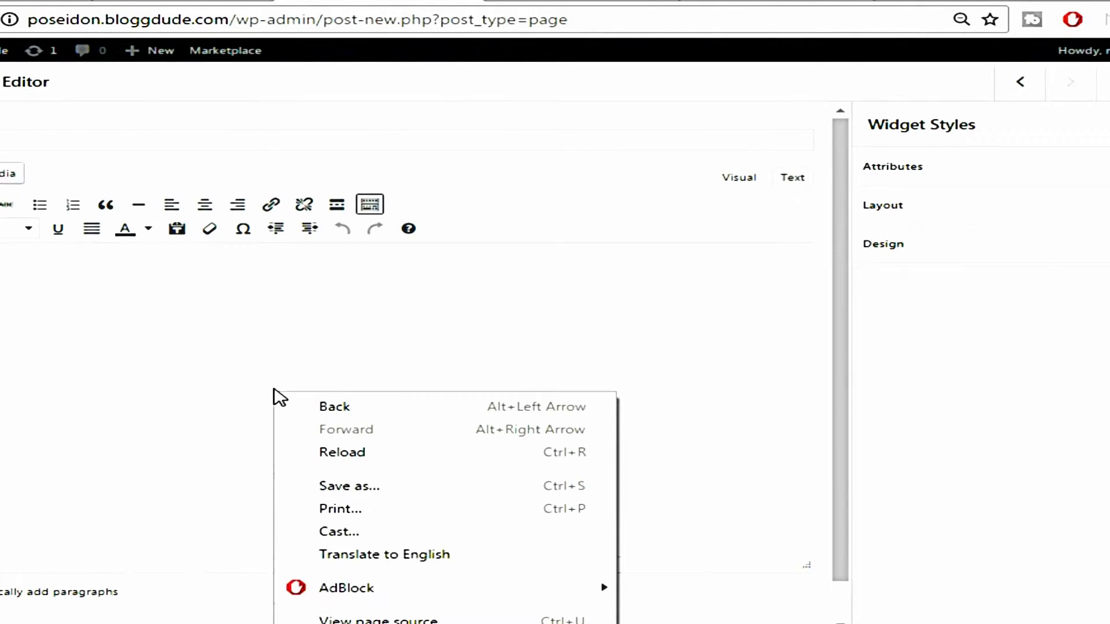
pyautogui.click(196, 324)
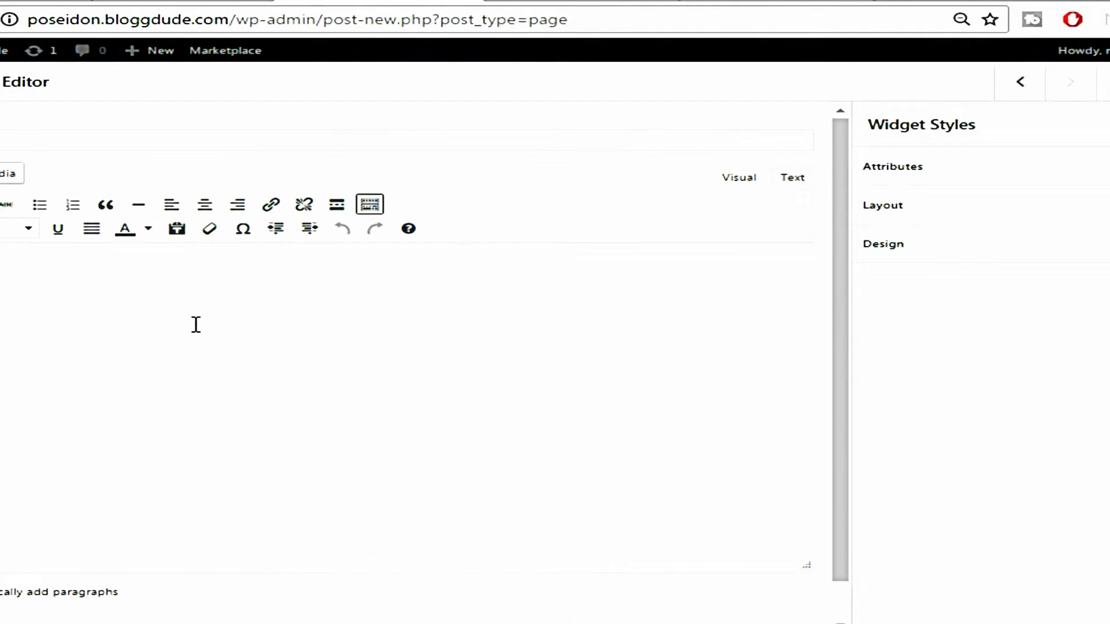
pyautogui.hotkey('ctrl', 'v')
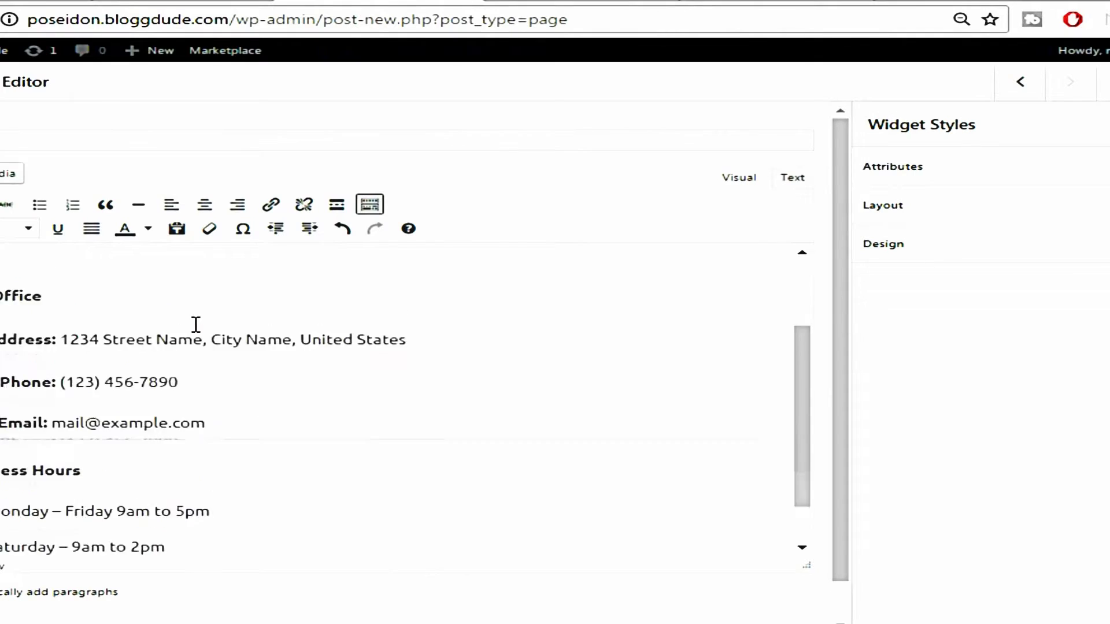
# Review the pasted Get in touch, office and hours content, then save the text widget
pyautogui.scroll(-3, 197, 338)
pyautogui.scroll(3, 30, 317)
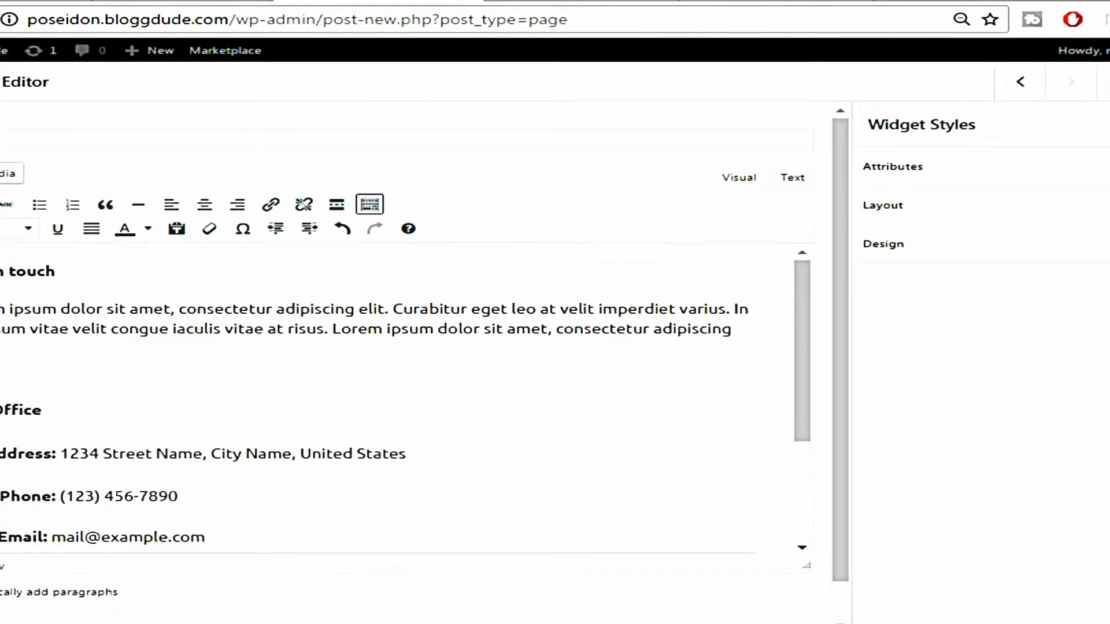
pyautogui.moveTo(1, 309); pyautogui.dragTo(100, 350)
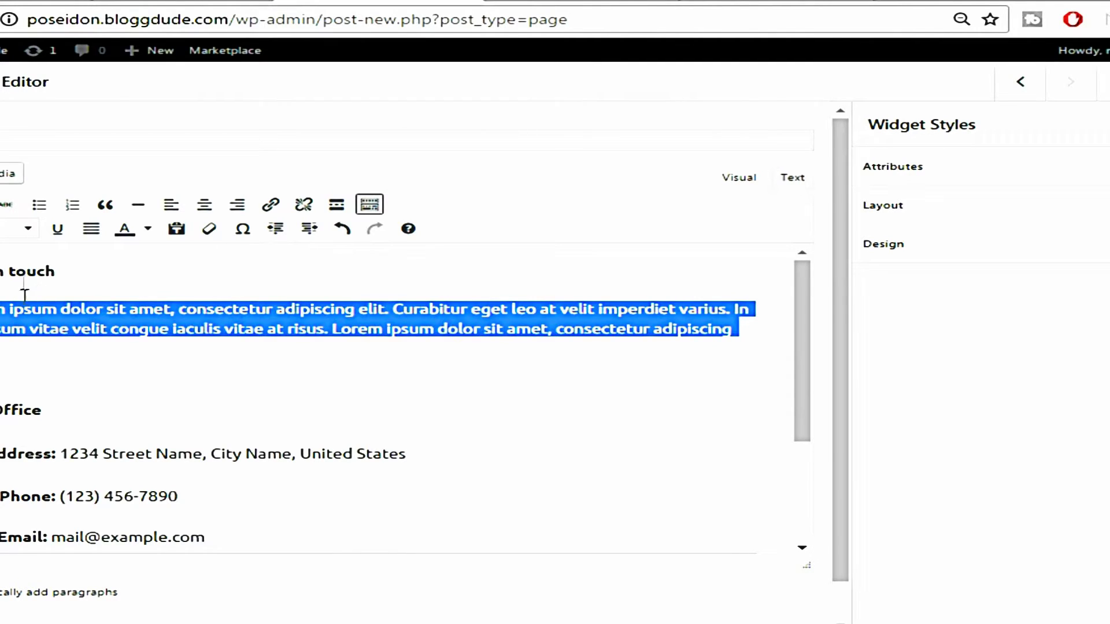
pyautogui.scroll(-2, 170, 389)
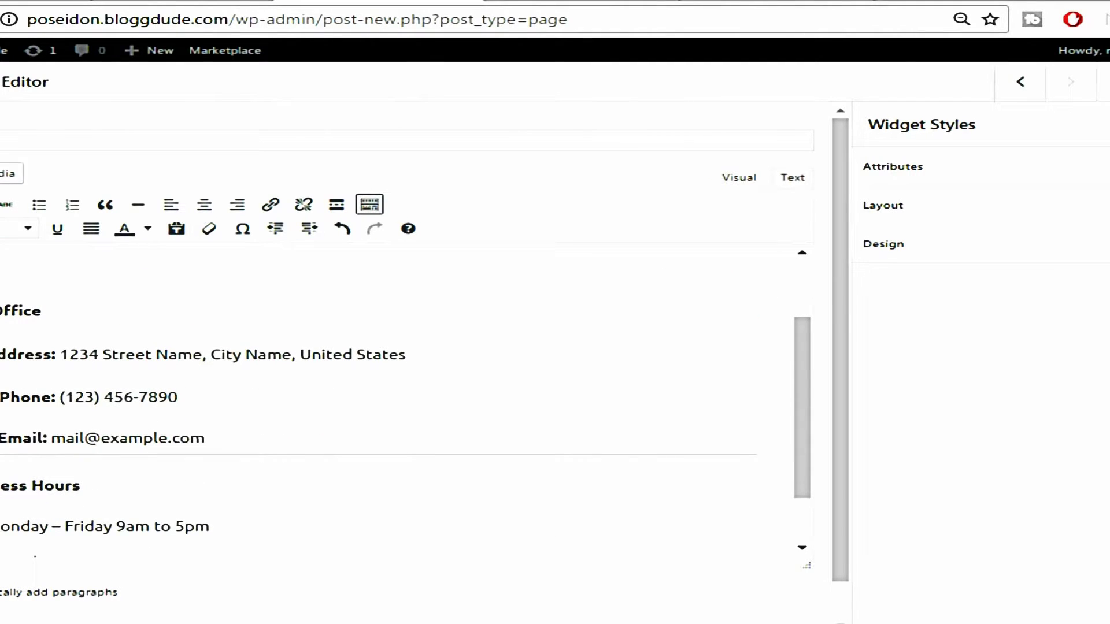
pyautogui.click(0, 355)
pyautogui.click(0, 398)
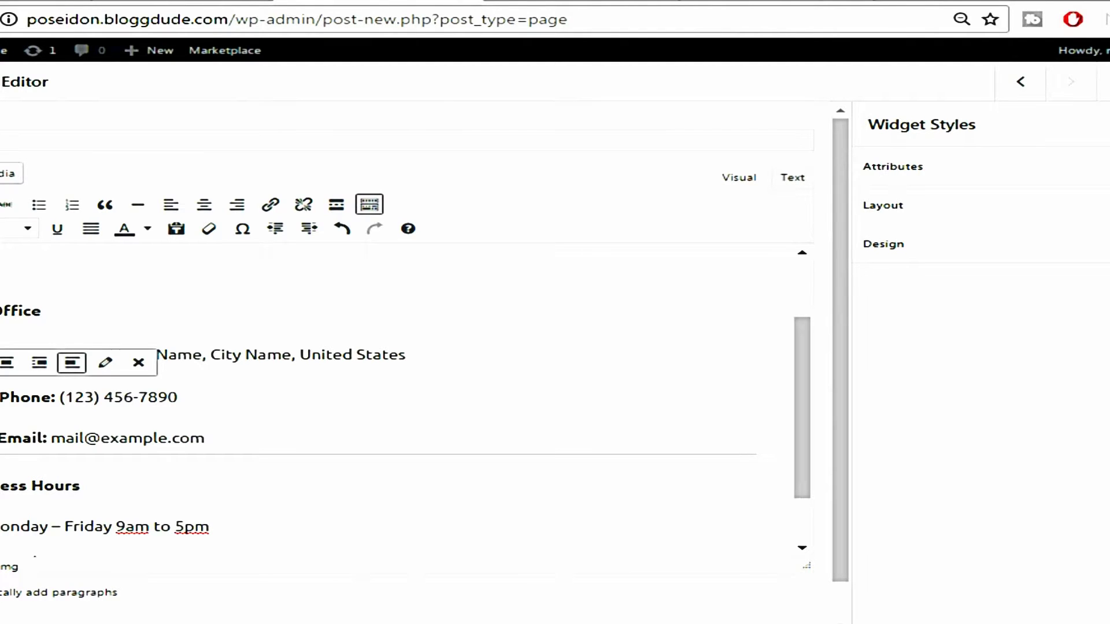
pyautogui.click(1, 398)
pyautogui.click(456, 430)
pyautogui.scroll(-2, 394, 415)
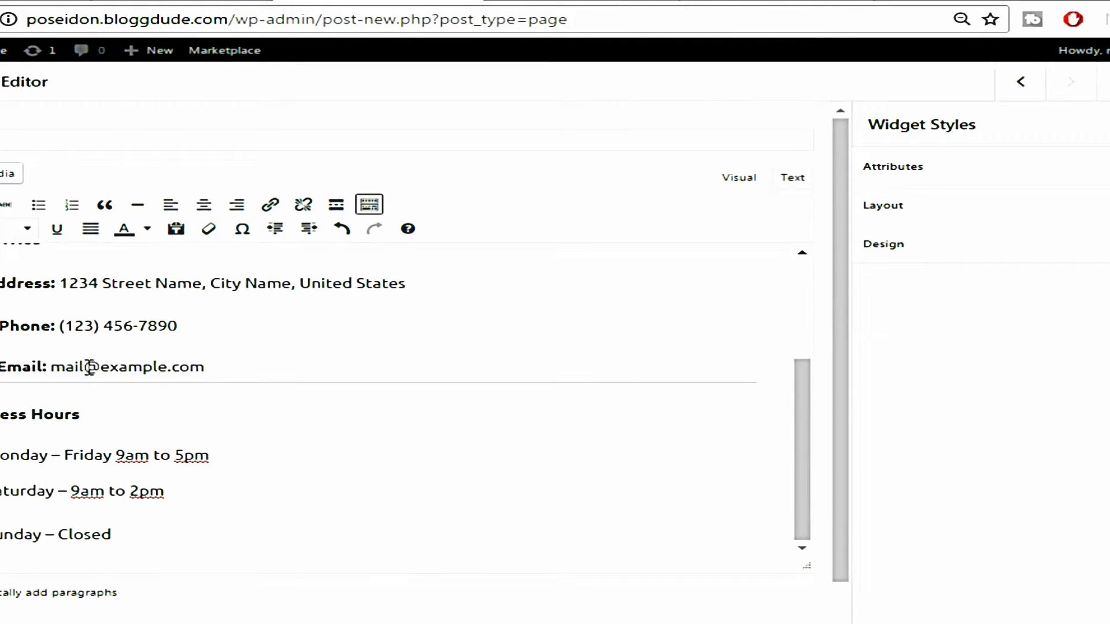
pyautogui.scroll(3, 295, 409)
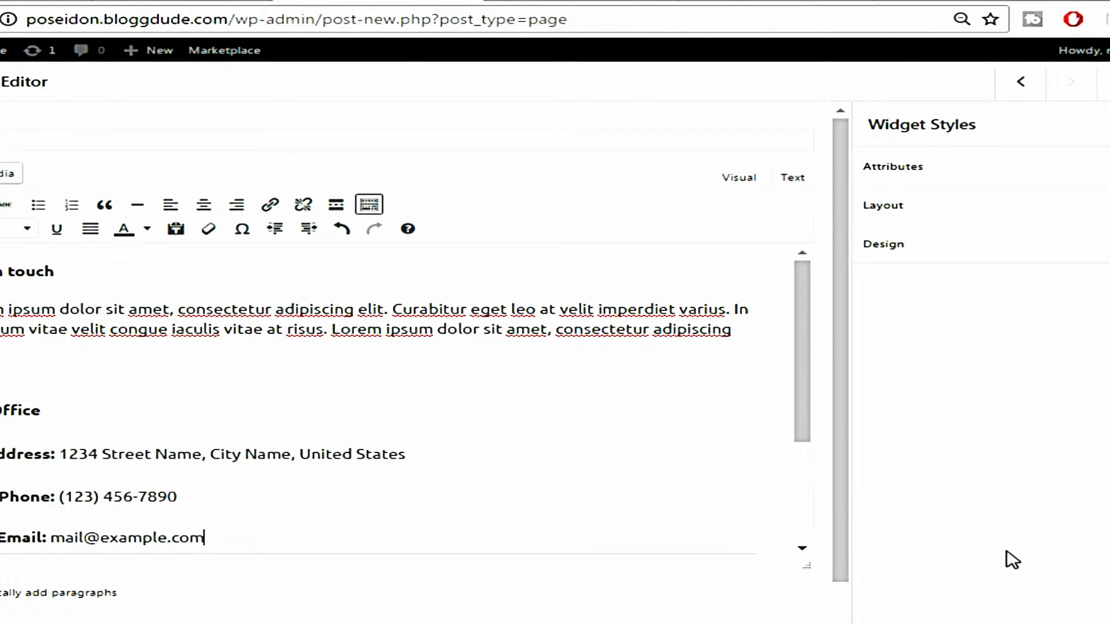
pyautogui.scroll(-4, 94, 434)
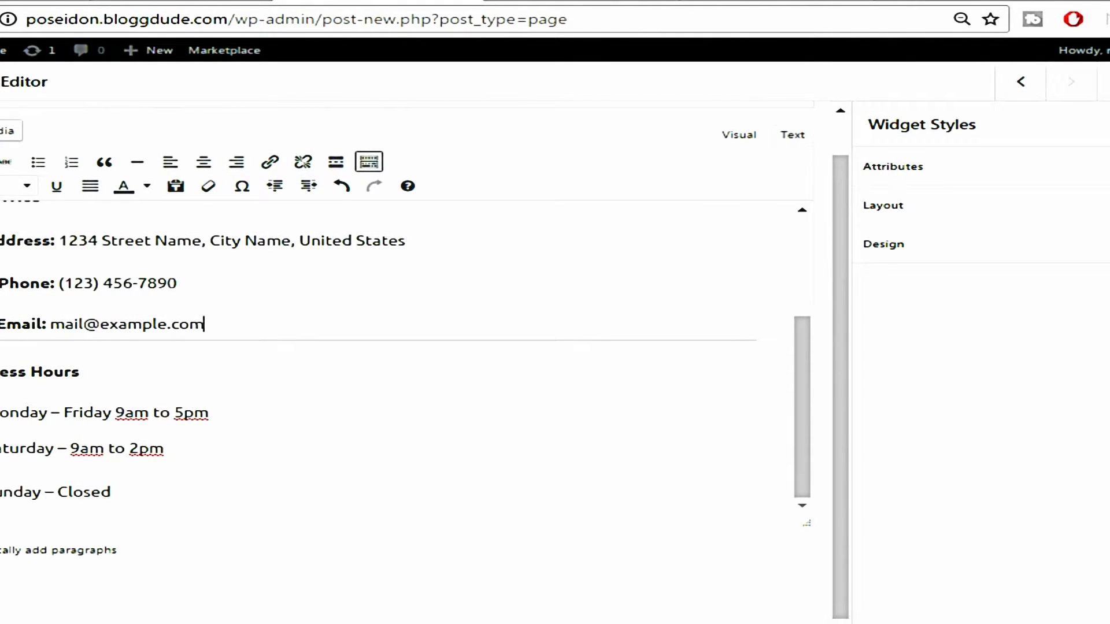
pyautogui.click(1106, 621)
pyautogui.scroll(-1, 1087, 393)
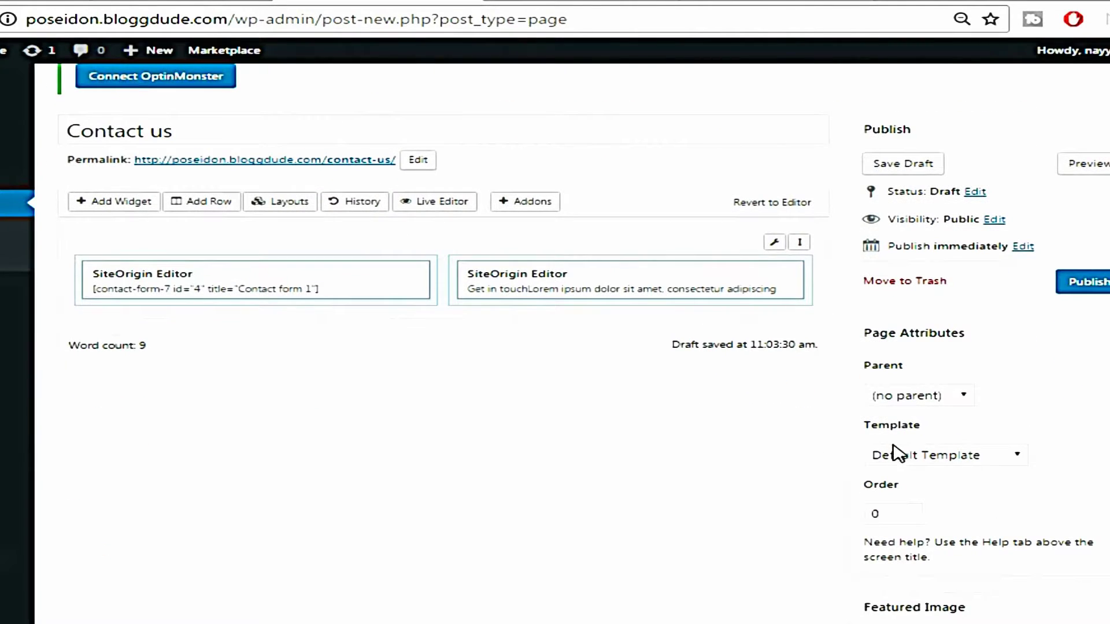
# Set the Contact us page to Full-width Page, publish it, and view it in a new tab
pyautogui.click(941, 461)
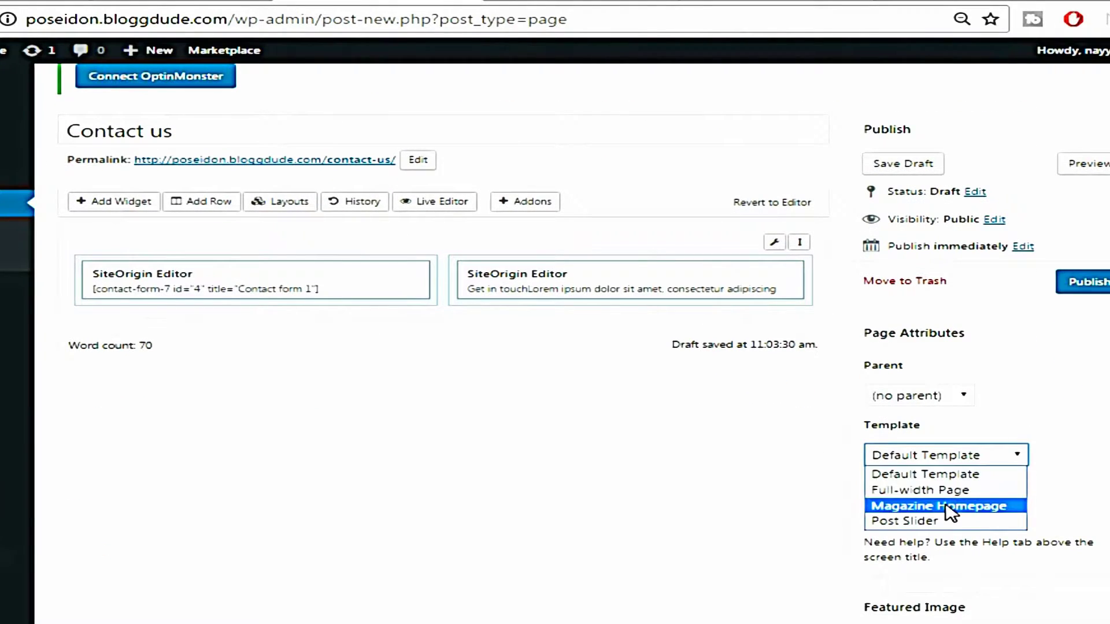
pyautogui.click(896, 493)
pyautogui.scroll(2, 1058, 436)
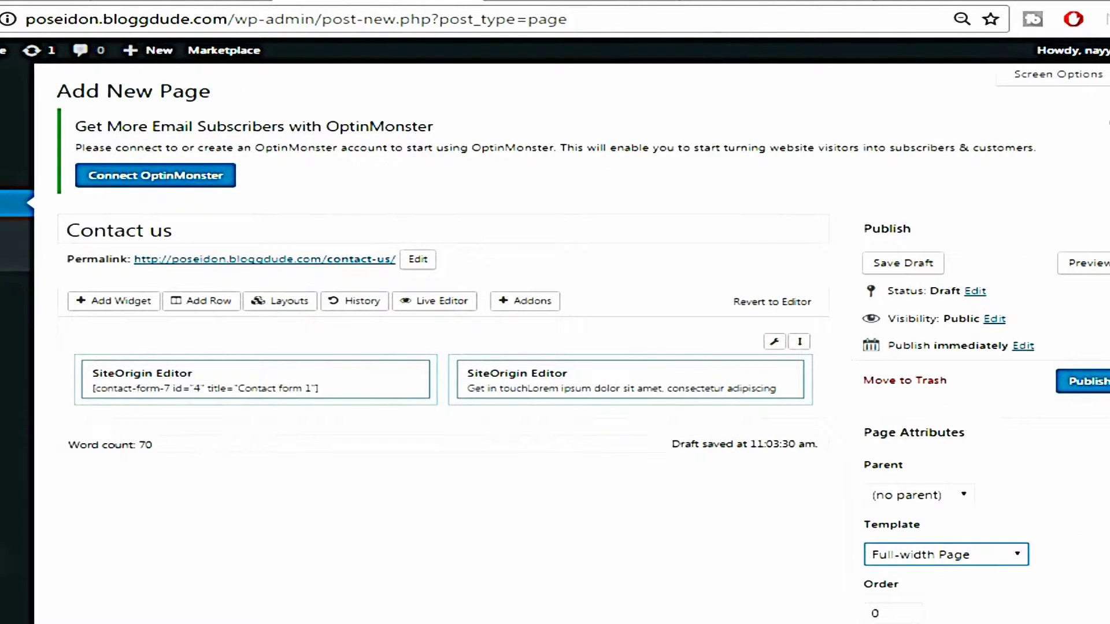
pyautogui.click(1087, 381)
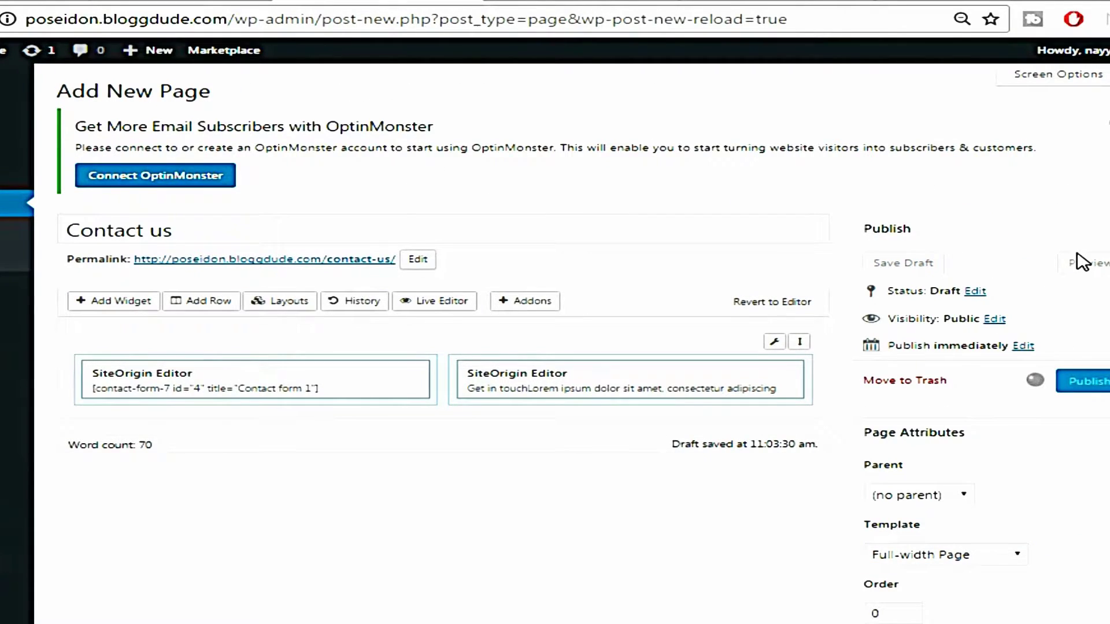
pyautogui.rightClick(208, 221)
pyautogui.click(225, 232)
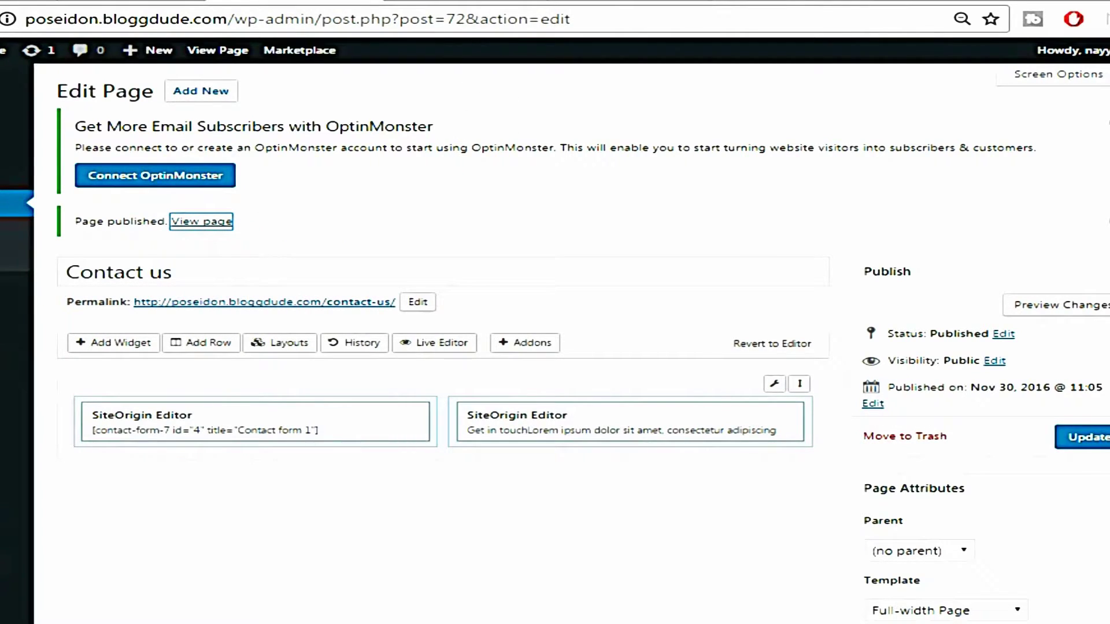
pyautogui.click(491, 1)
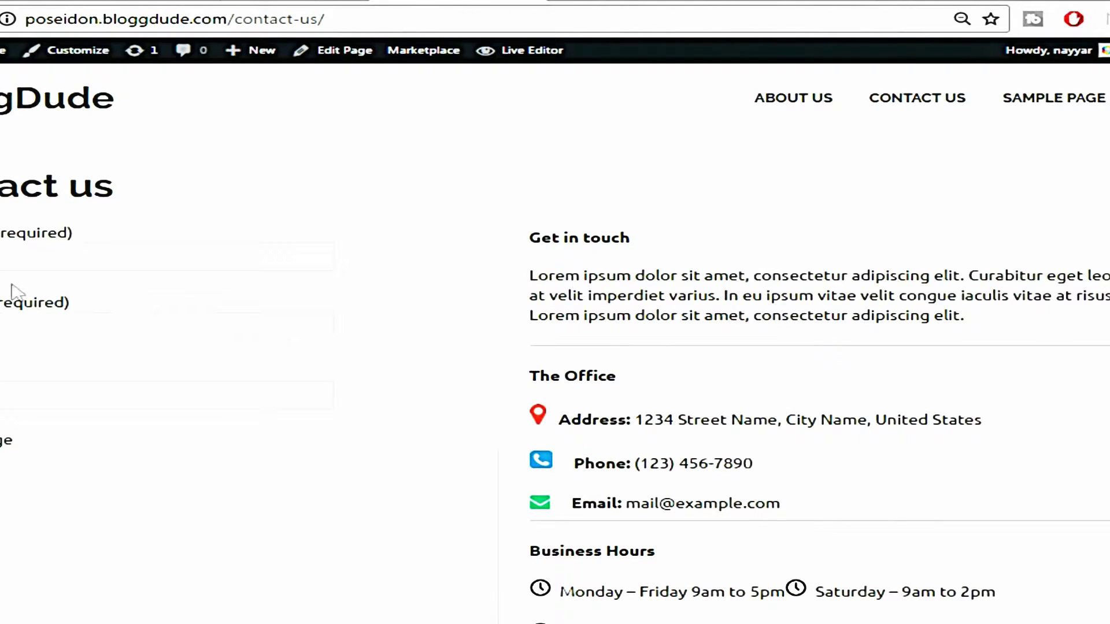
pyautogui.scroll(-2, 726, 352)
pyautogui.scroll(2, 742, 370)
pyautogui.click(538, 2)
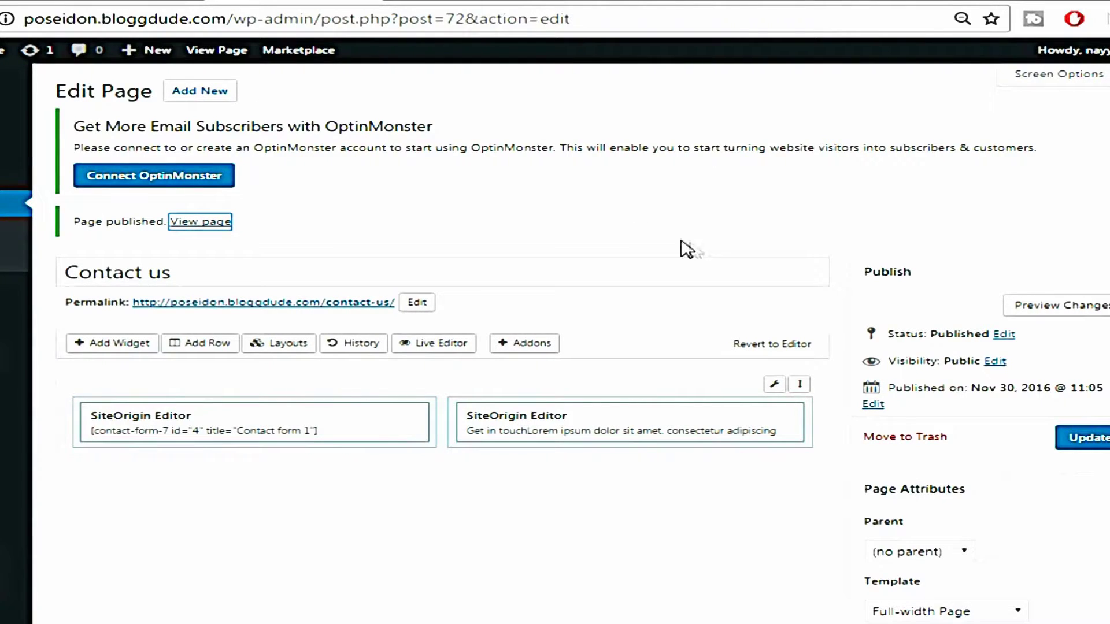
# Create a 'Facebook' post category on the Posts > Categories page
pyautogui.moveTo(12, 150)
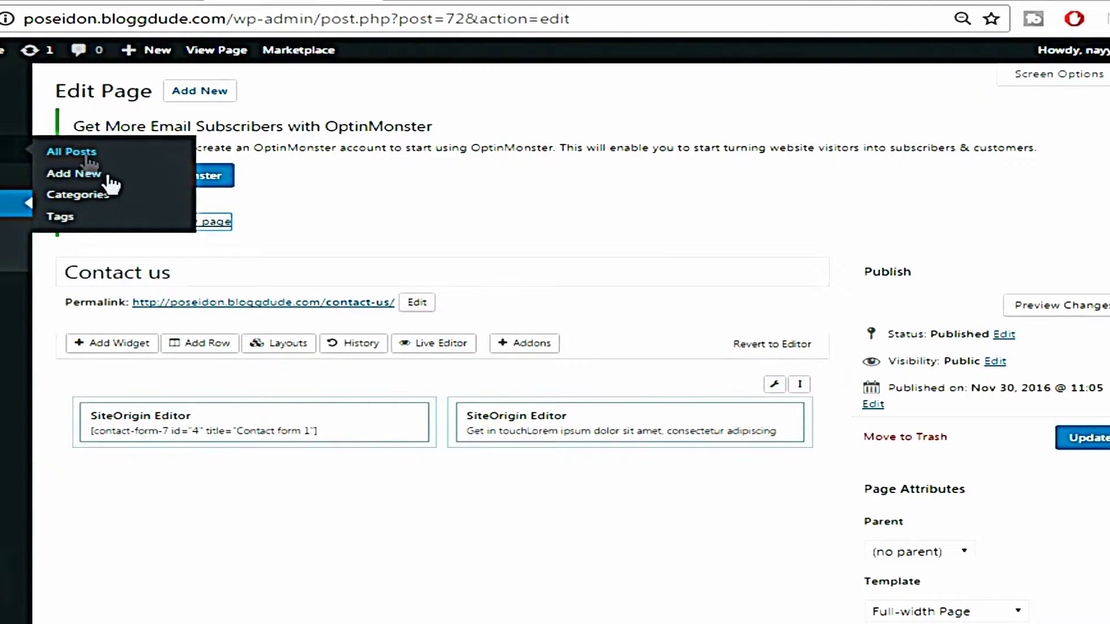
pyautogui.click(77, 197)
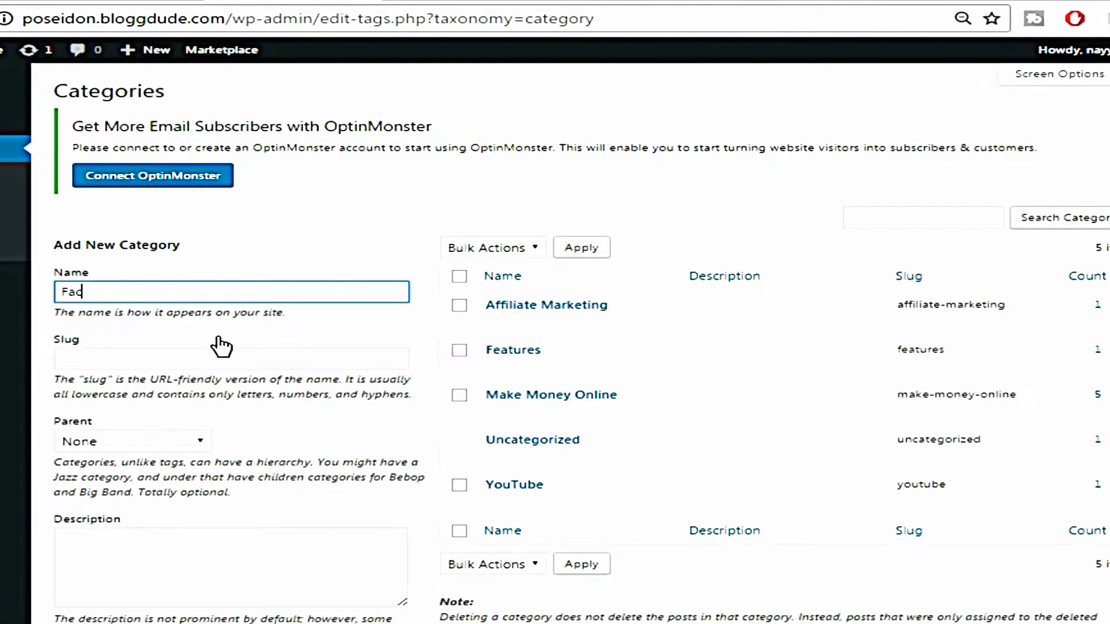
pyautogui.press('Return')
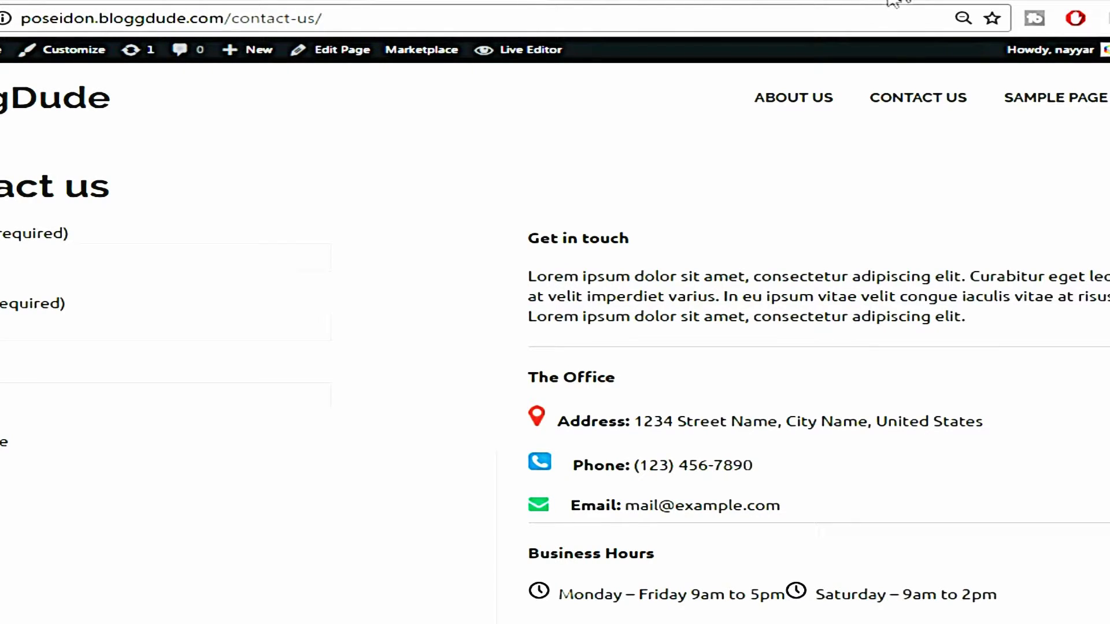
# Load logomakr.com in a fresh Chrome tab
pyautogui.hotkey('ctrl', 't')
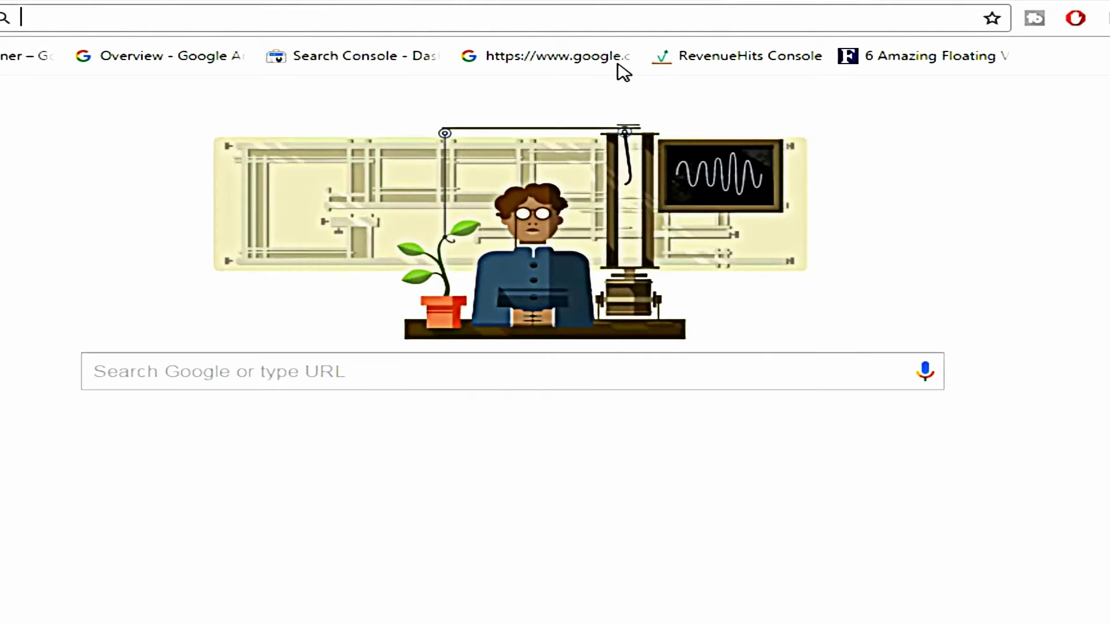
pyautogui.write('logomakr.com')
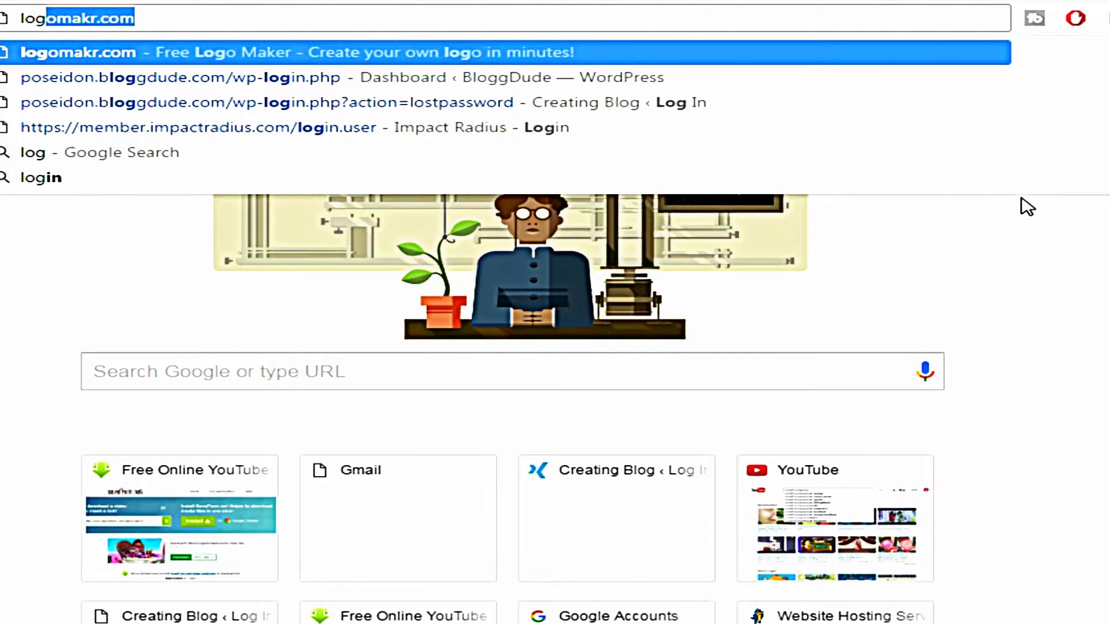
pyautogui.press('Return')
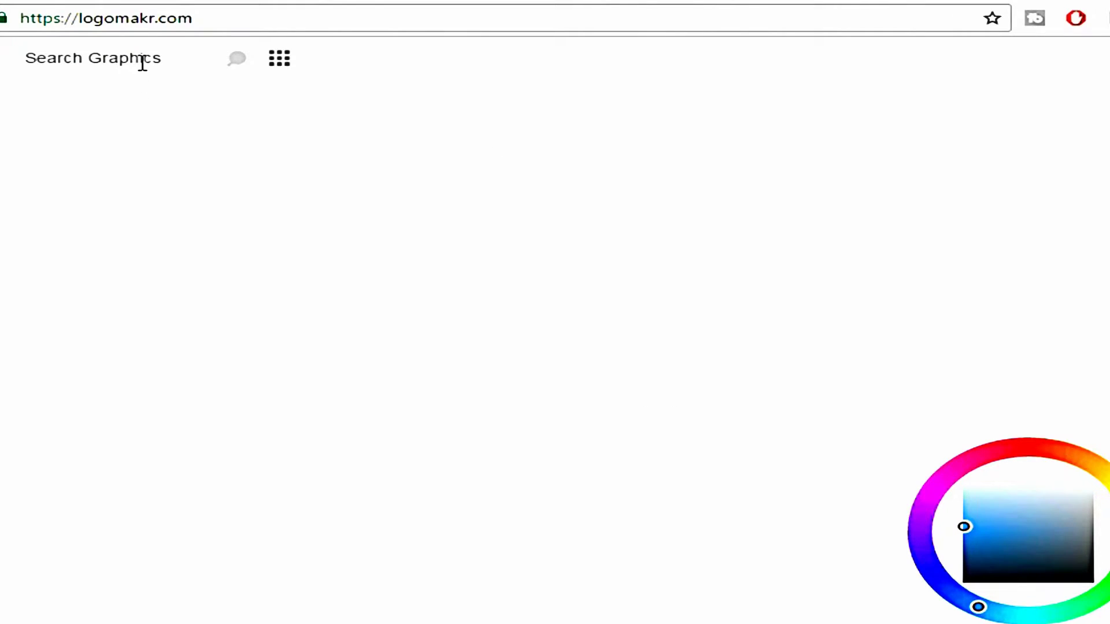
# Search Logomakr's graphics for 'butterfly' and scroll through the resulting icons
pyautogui.click(106, 58)
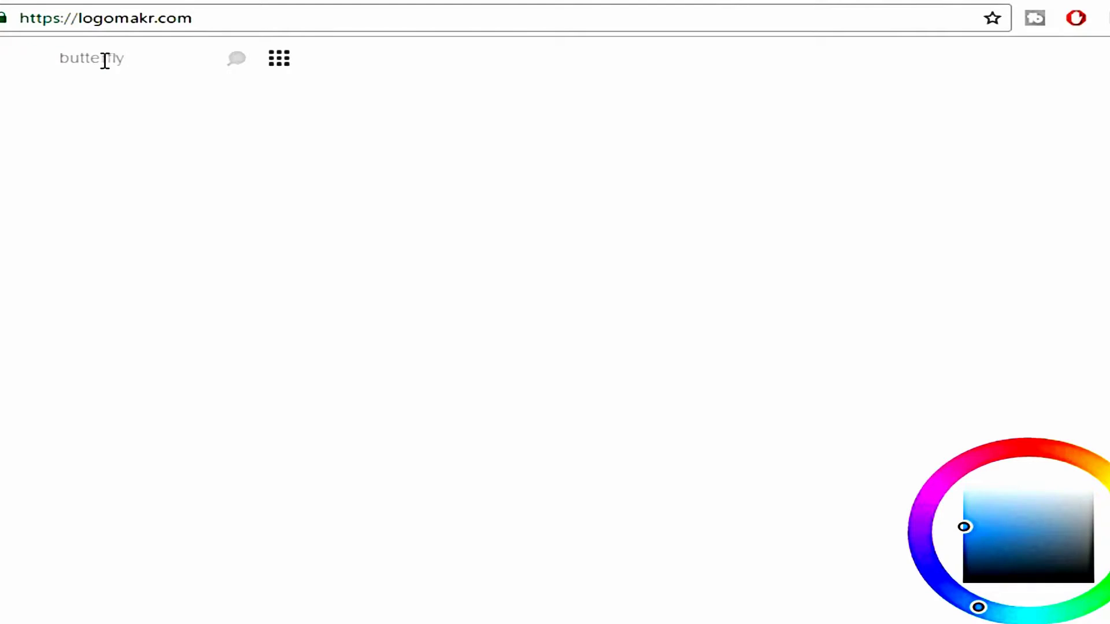
pyautogui.press('Return')
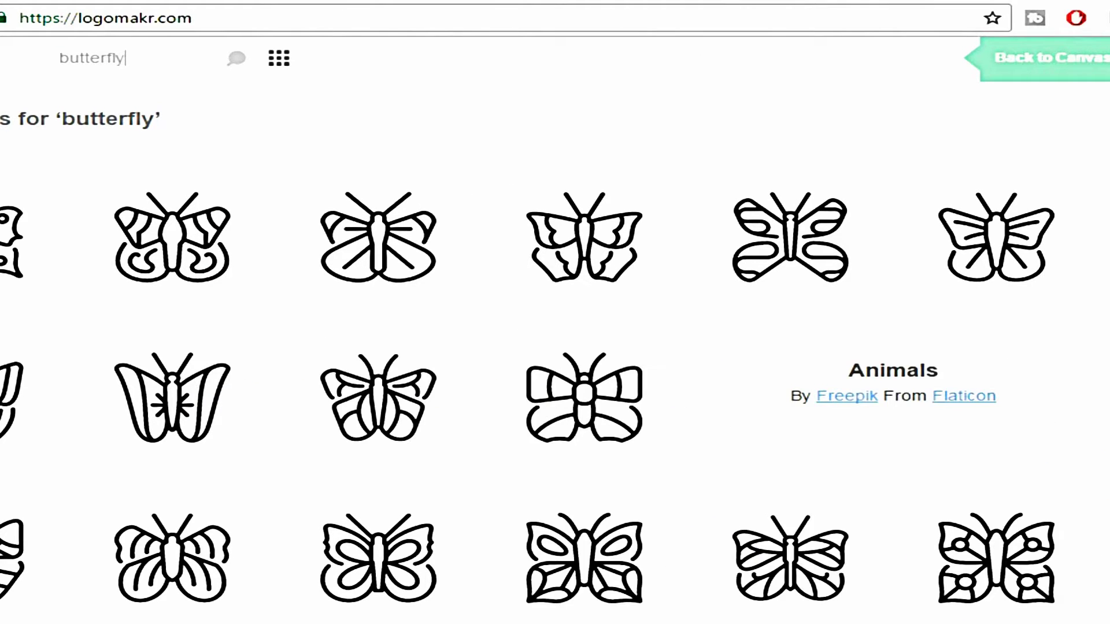
pyautogui.scroll(-5, 1012, 302)
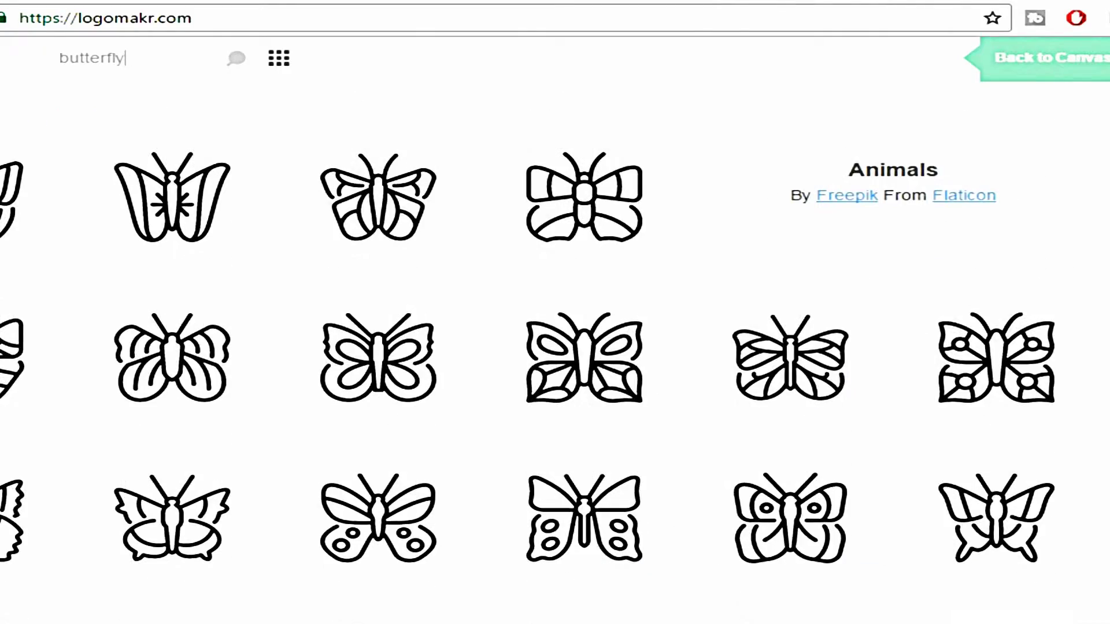
pyautogui.scroll(-5, 509, 410)
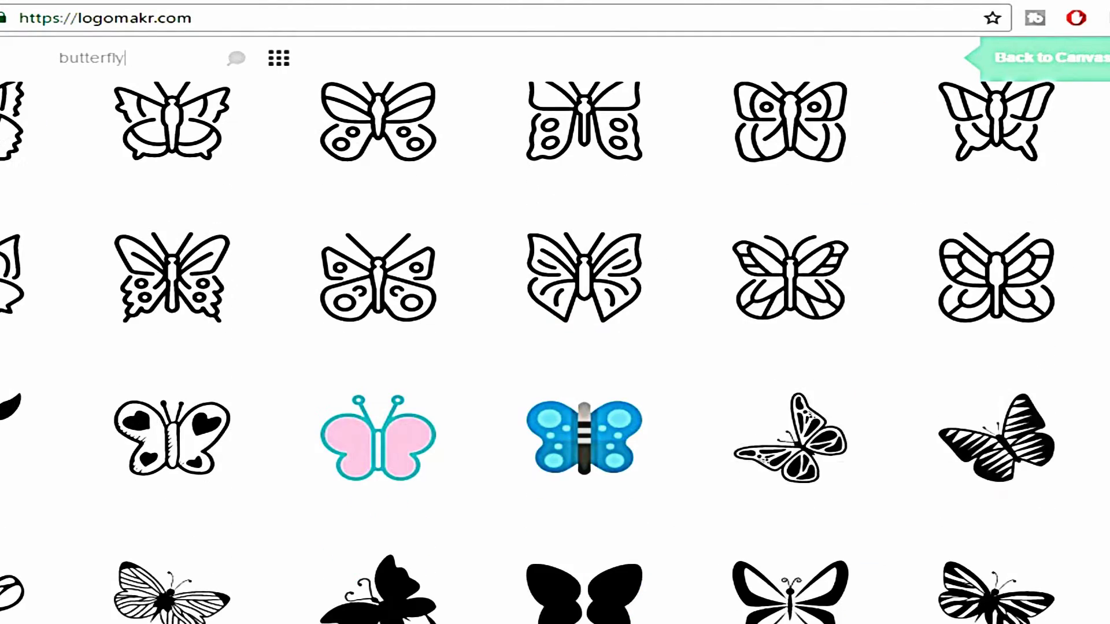
pyautogui.scroll(-2, 620, 434)
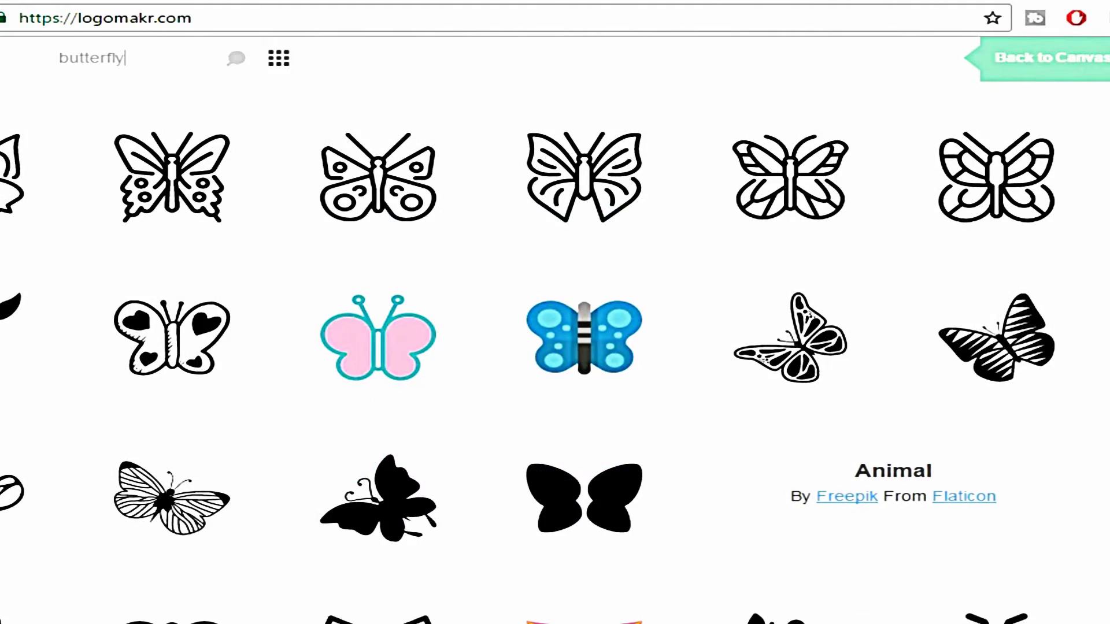
pyautogui.scroll(-4, 1071, 324)
pyautogui.scroll(2, 607, 260)
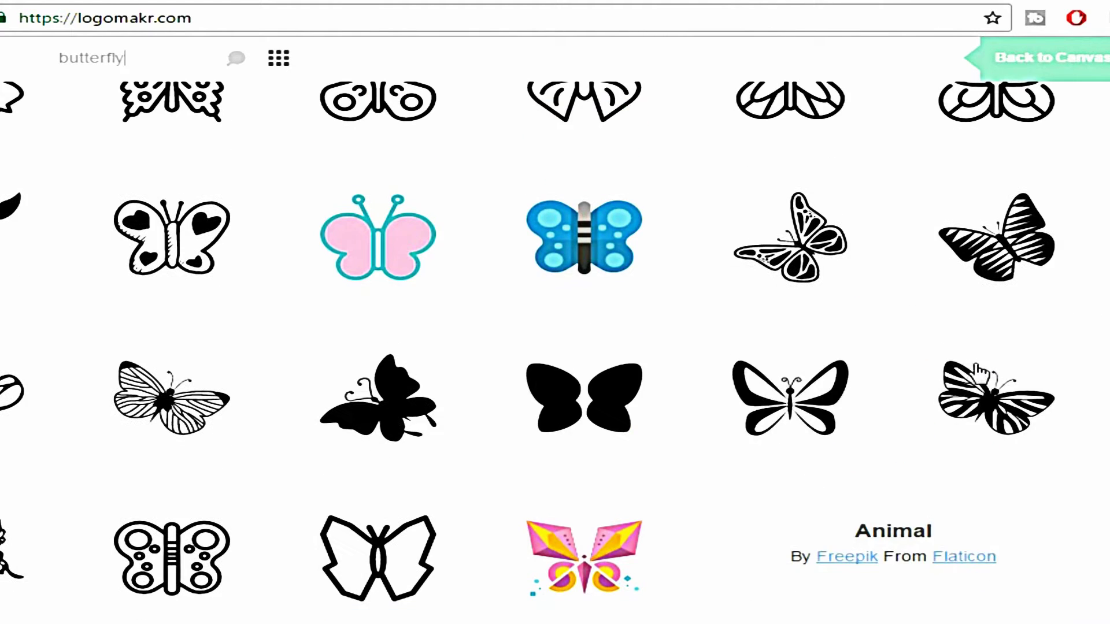
# Put the blue spotted butterfly on the canvas and resize it to 61 × 50 px
pyautogui.click(585, 248)
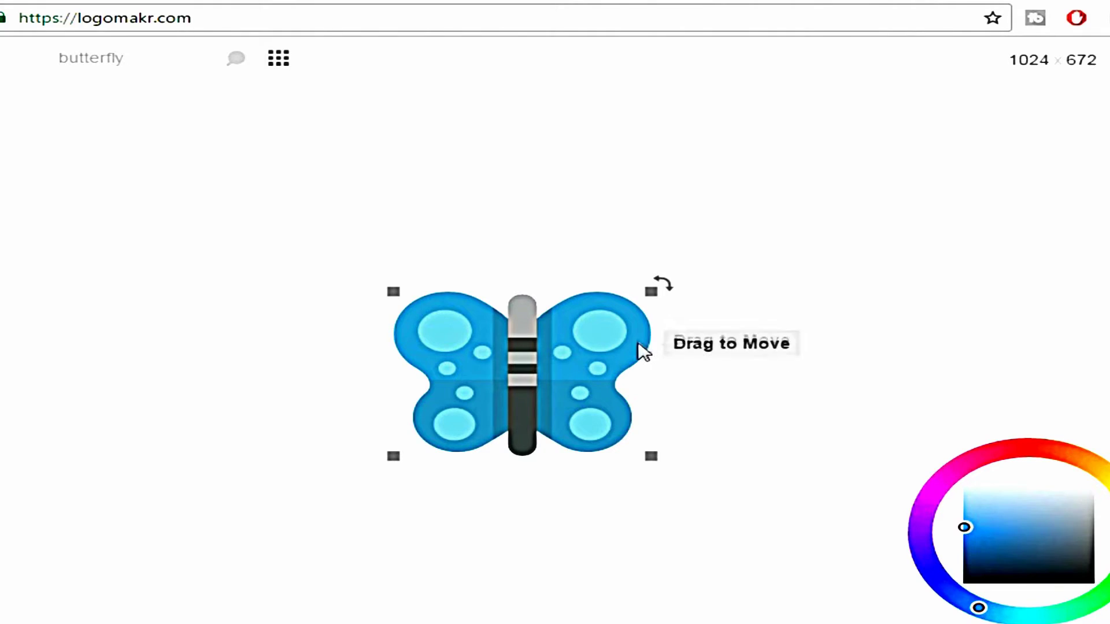
pyautogui.moveTo(651, 292); pyautogui.dragTo(473, 409)
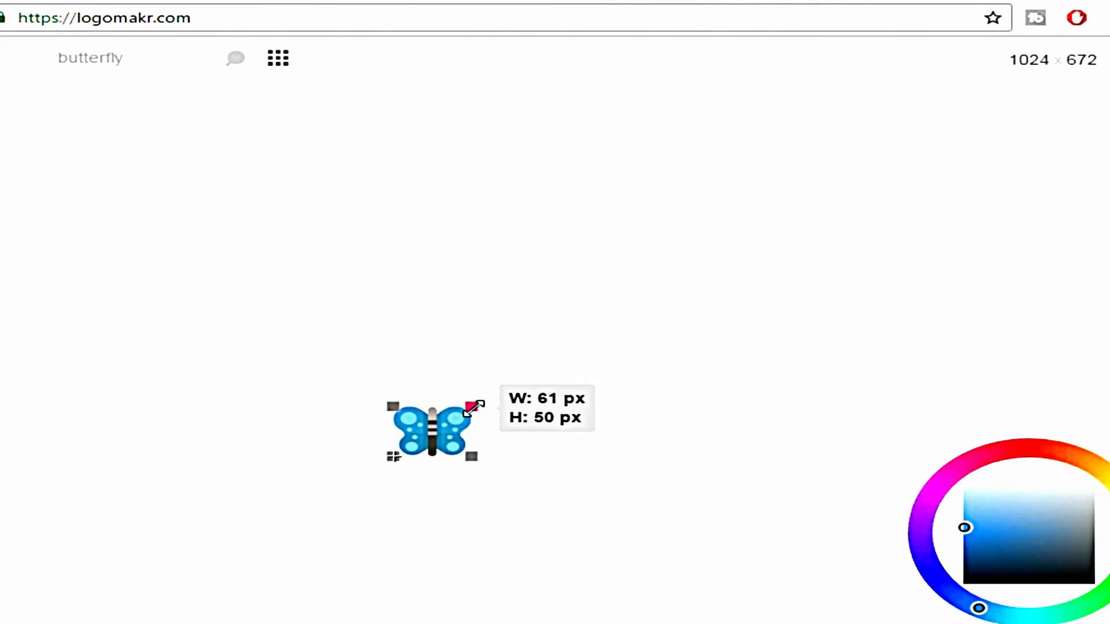
pyautogui.moveTo(473, 408); pyautogui.dragTo(474, 407)
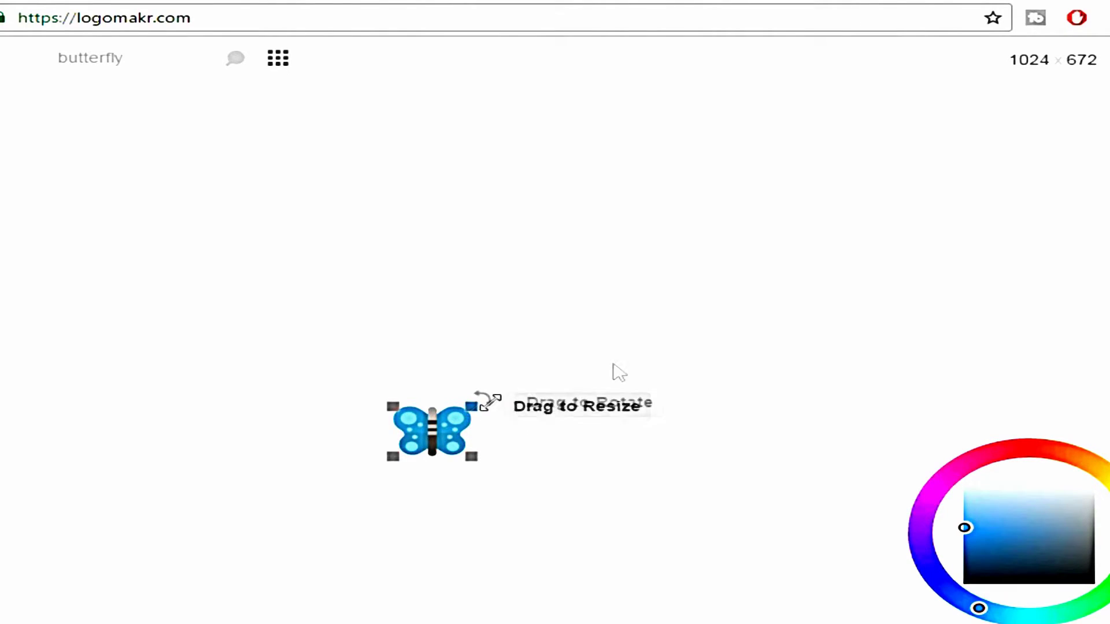
pyautogui.click(652, 372)
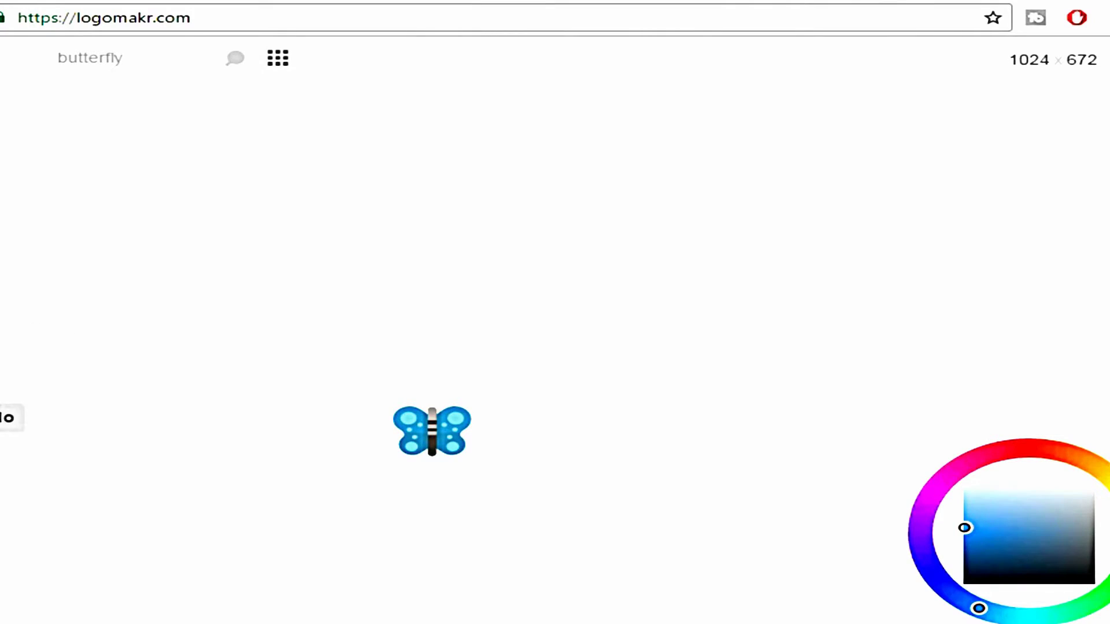
# Add 'ButterFly' text, shrink it to about 217 × 66 px, and place it right of the butterfly
pyautogui.click(0, 285)
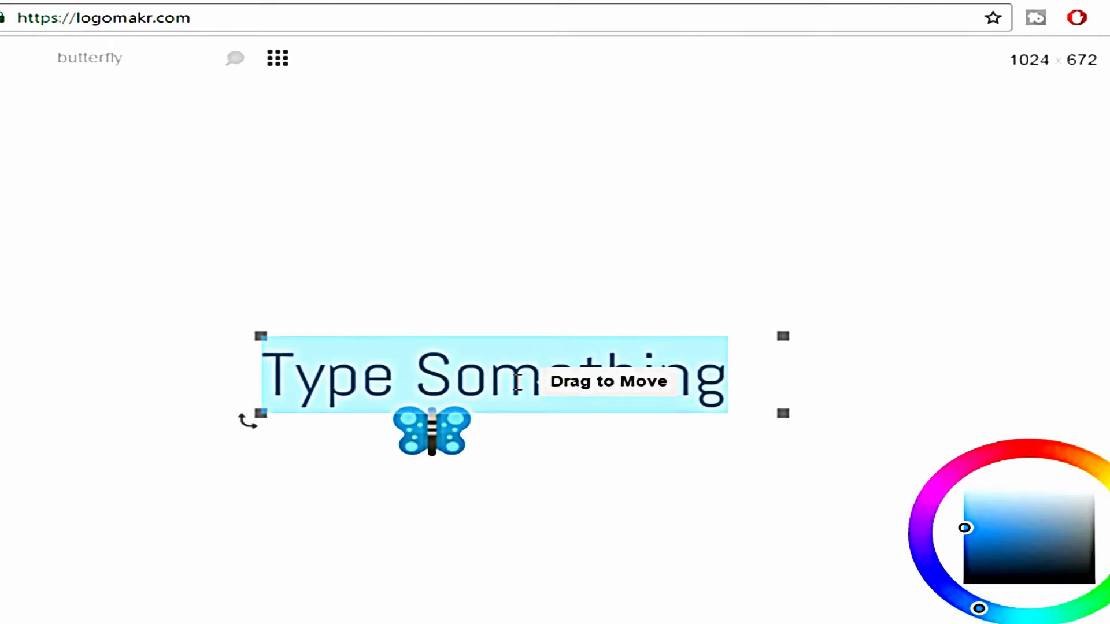
pyautogui.write('ButterFly')
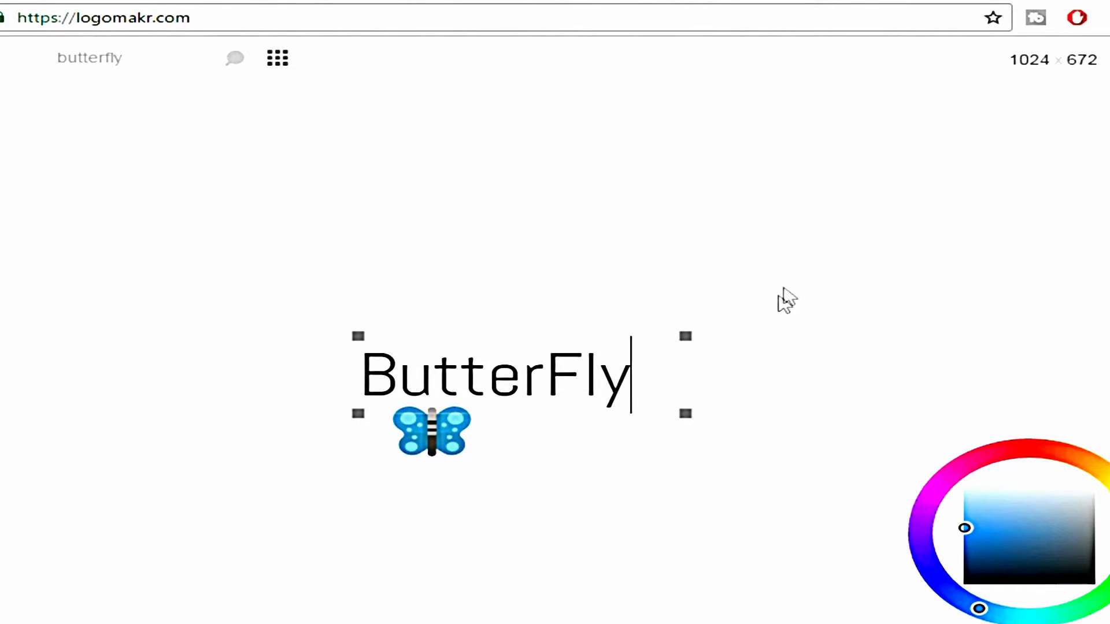
pyautogui.moveTo(685, 336); pyautogui.dragTo(569, 383)
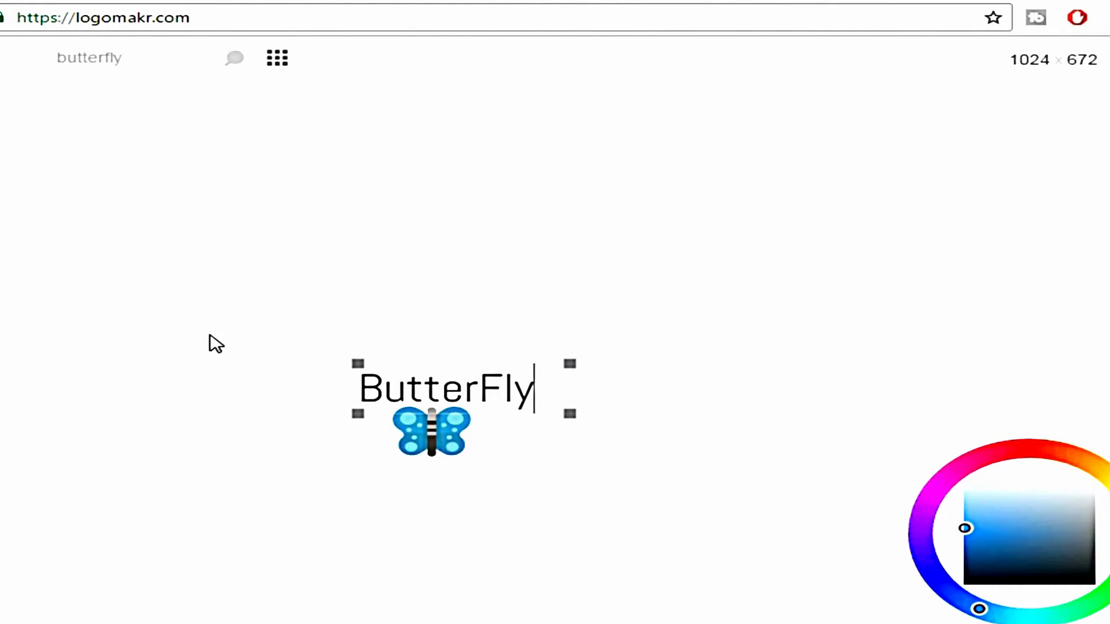
pyautogui.moveTo(466, 386); pyautogui.dragTo(544, 386)
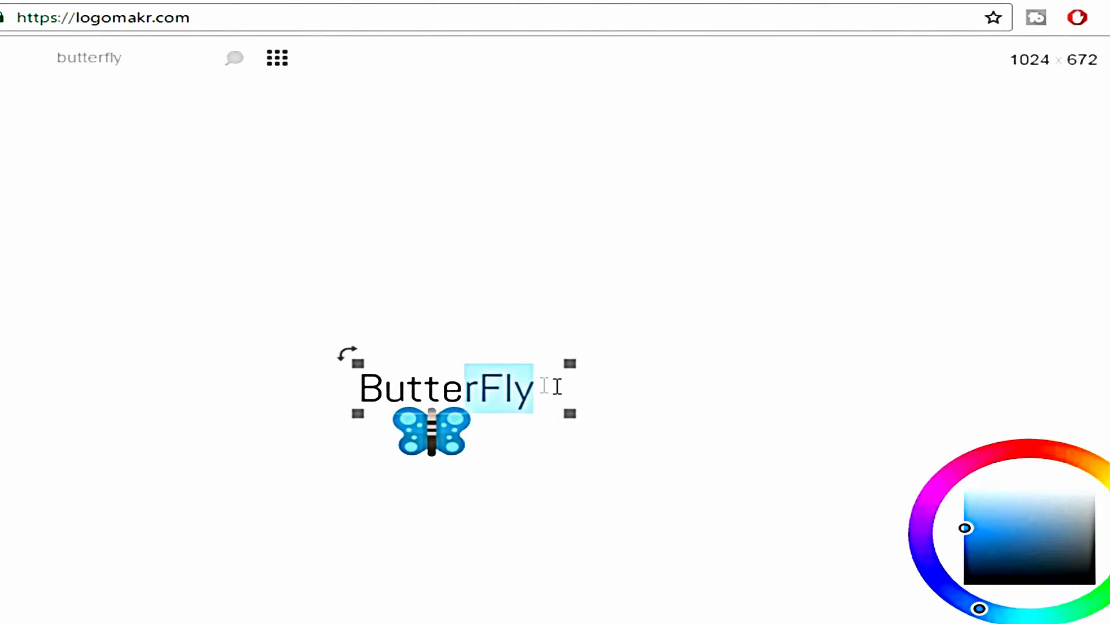
pyautogui.click(374, 496)
pyautogui.click(431, 431)
pyautogui.click(451, 393)
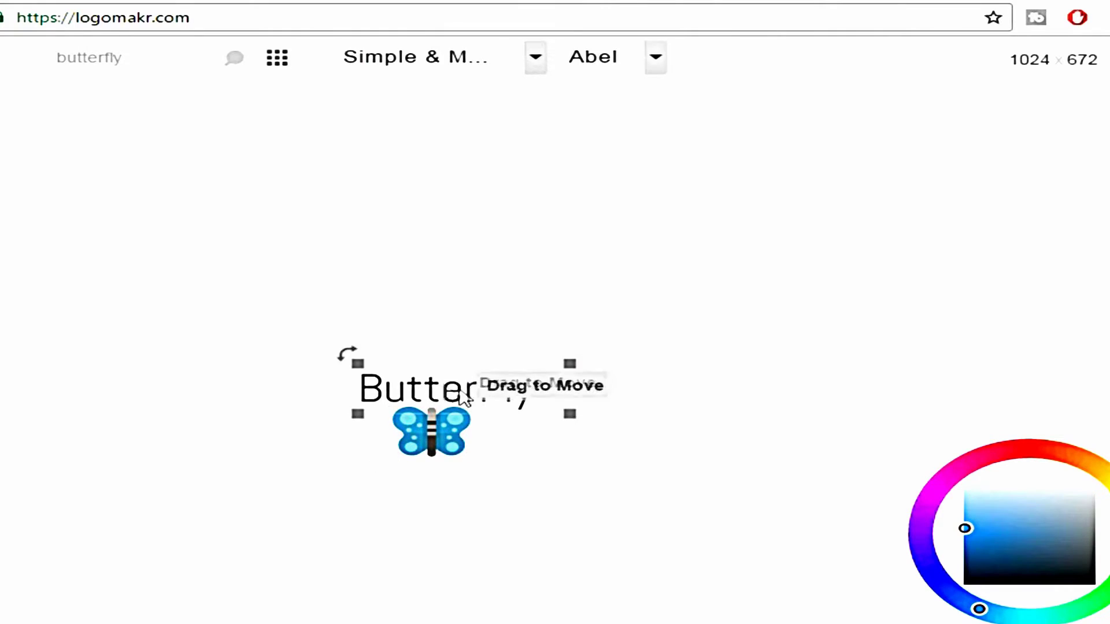
pyautogui.moveTo(470, 391); pyautogui.dragTo(596, 438)
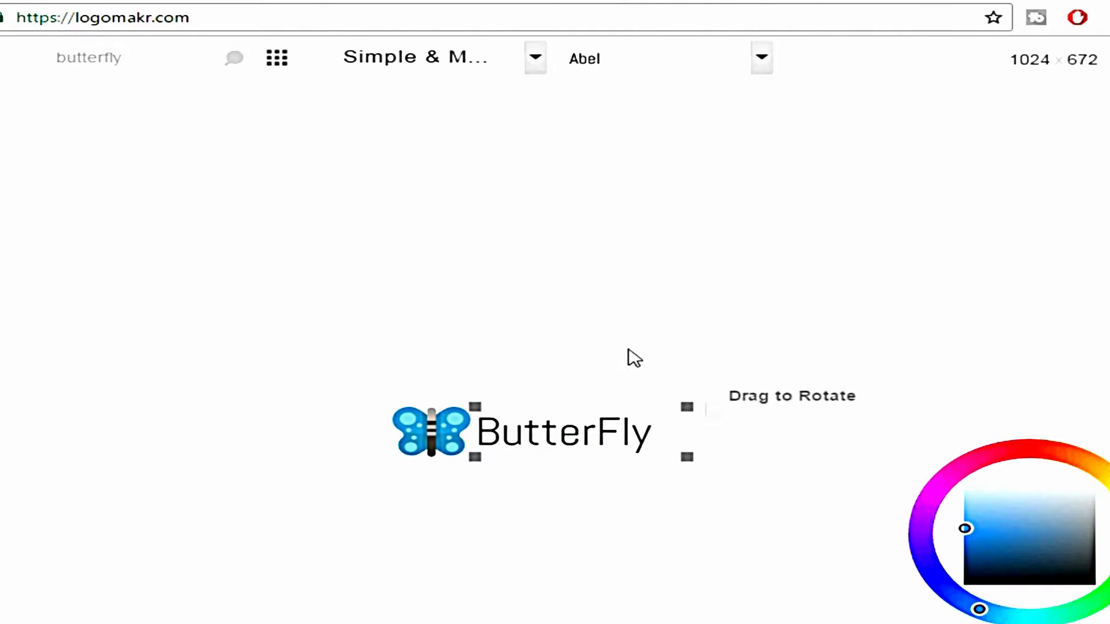
# Try the Allerta and Decorative fonts on the ButterFly text, leaving it in Abel
pyautogui.click(665, 68)
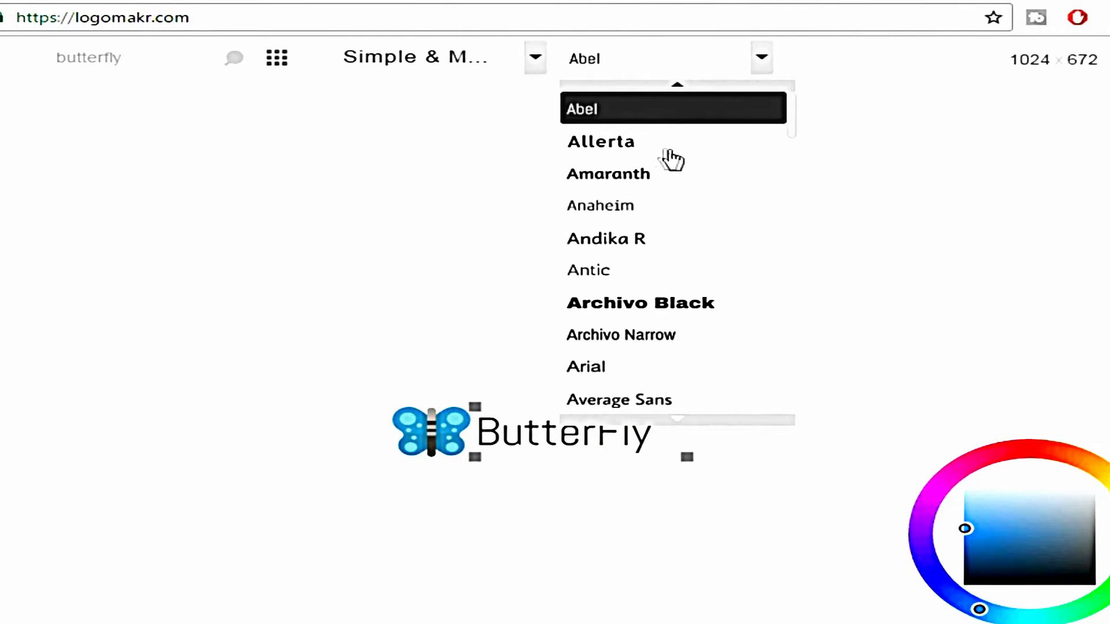
pyautogui.click(645, 145)
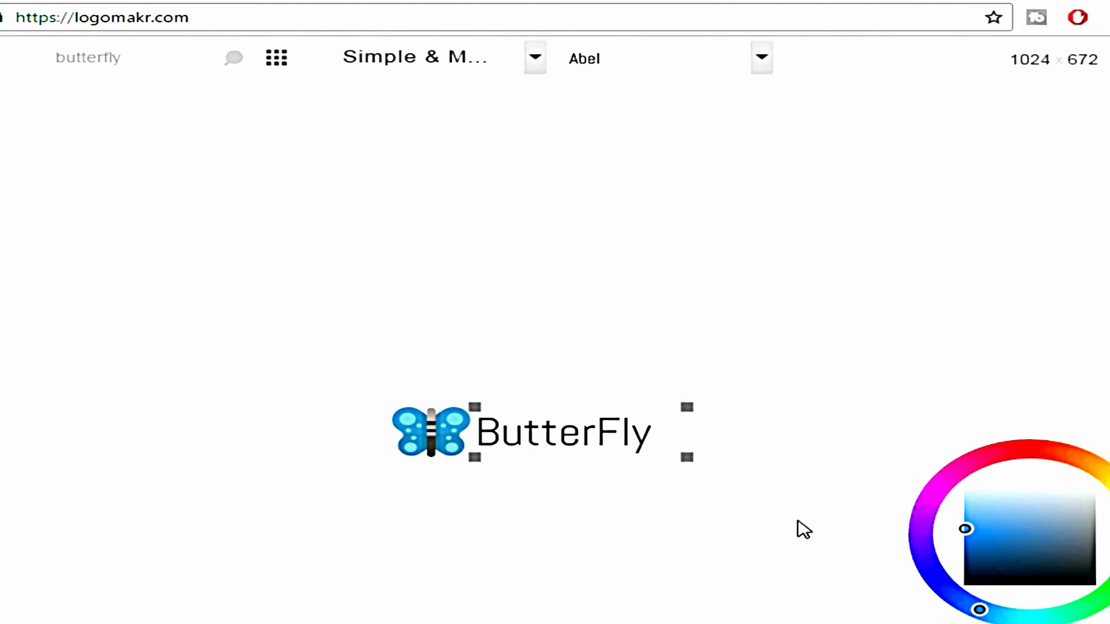
pyautogui.moveTo(1004, 521)
pyautogui.mouseDown()
pyautogui.moveTo(1043, 550)
pyautogui.moveTo(1085, 550)
pyautogui.moveTo(1098, 537)
pyautogui.moveTo(1021, 545)
pyautogui.moveTo(996, 555)
pyautogui.moveTo(1000, 568)
pyautogui.mouseUp()
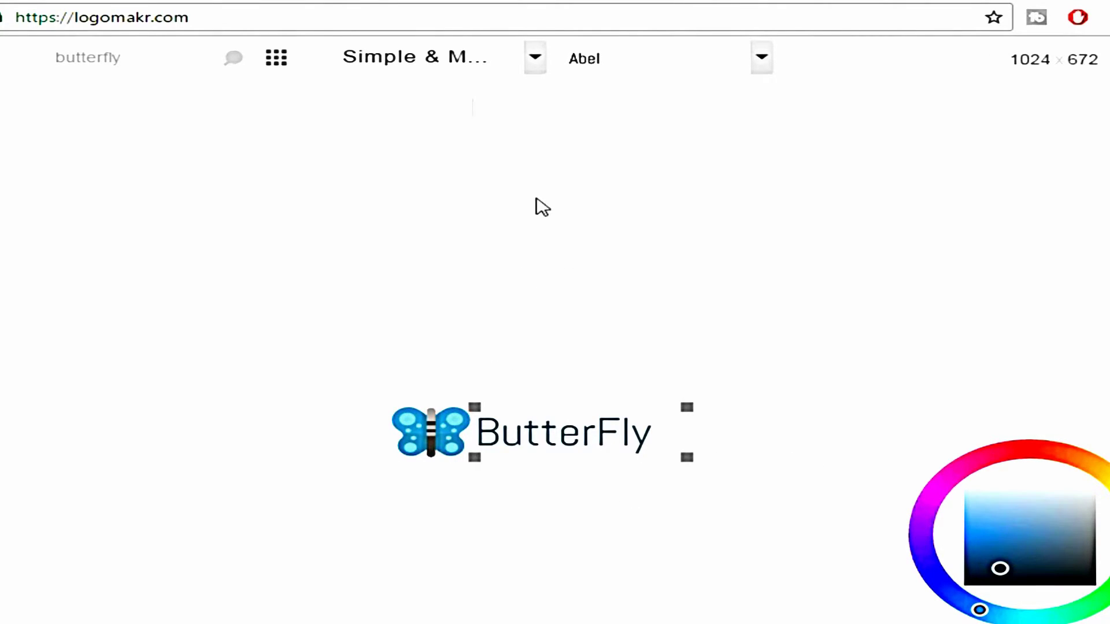
pyautogui.click(465, 61)
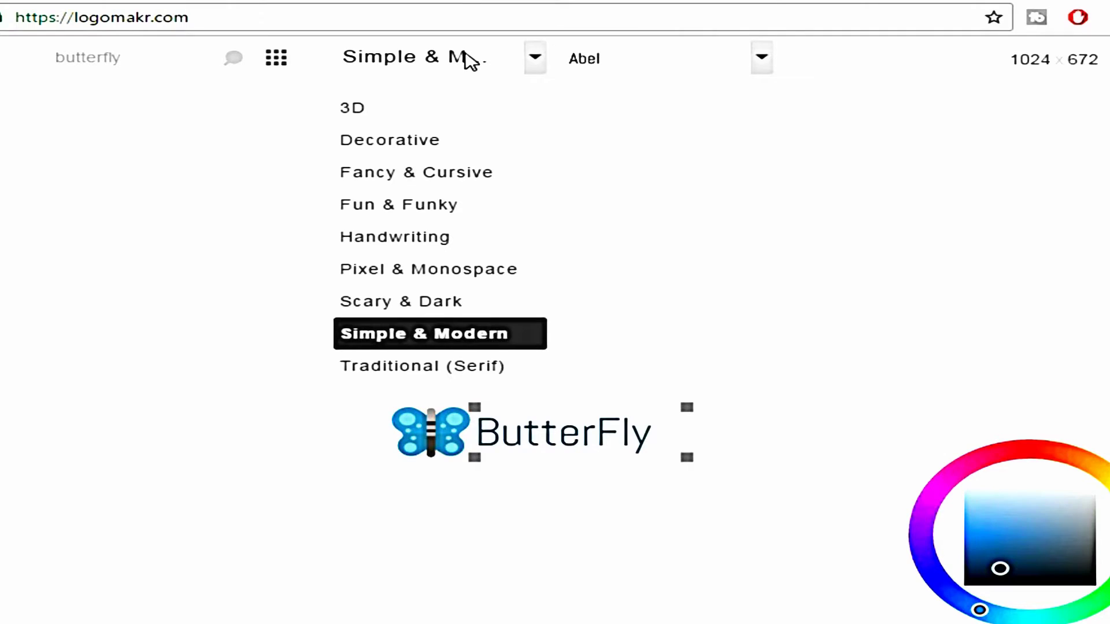
pyautogui.click(428, 140)
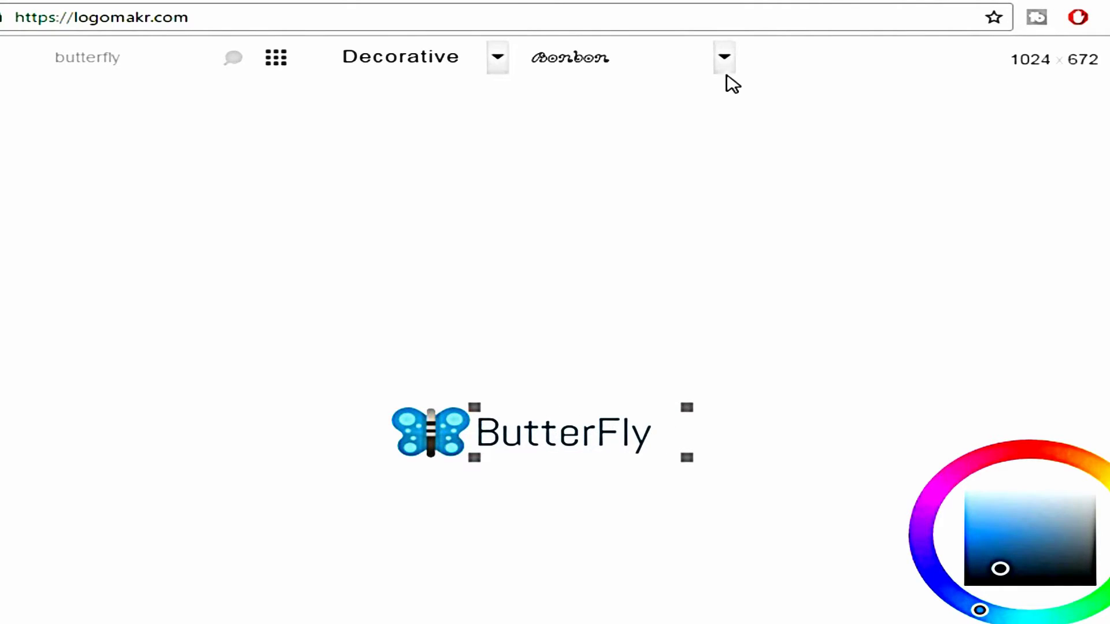
pyautogui.click(691, 293)
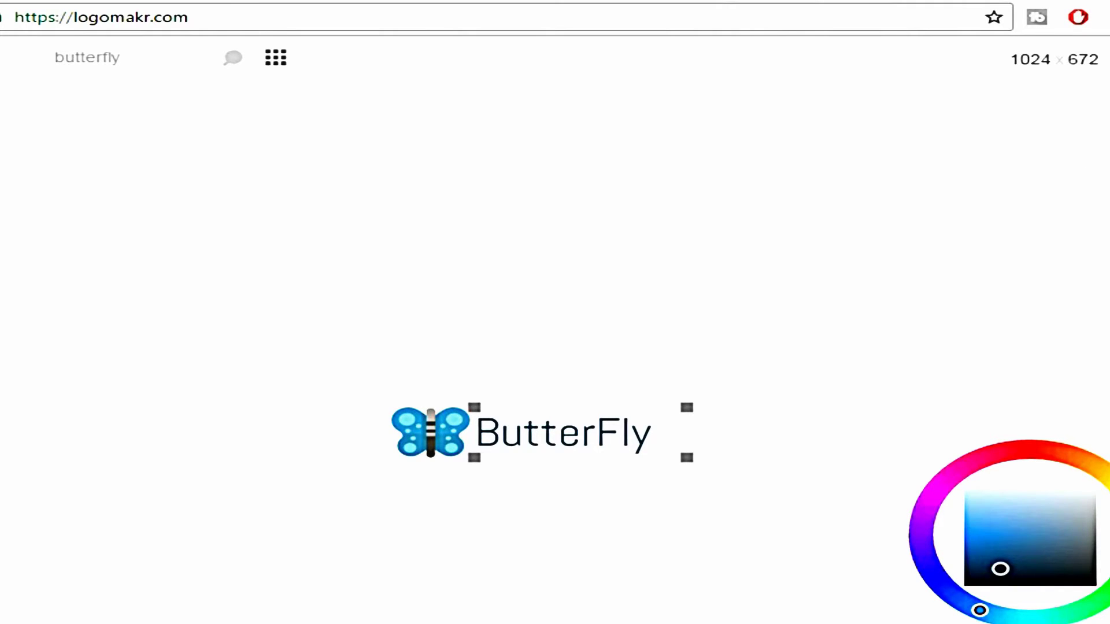
pyautogui.click(2, 549)
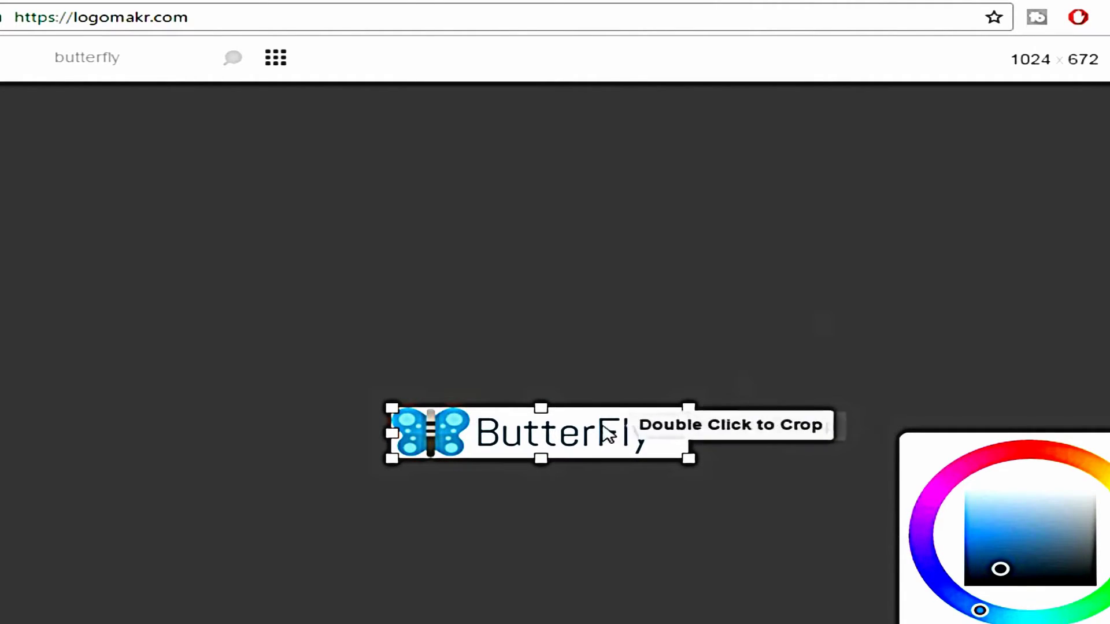
# Crop the canvas to 208 × 50 px and download the logo PNG
pyautogui.moveTo(682, 434); pyautogui.dragTo(659, 438)
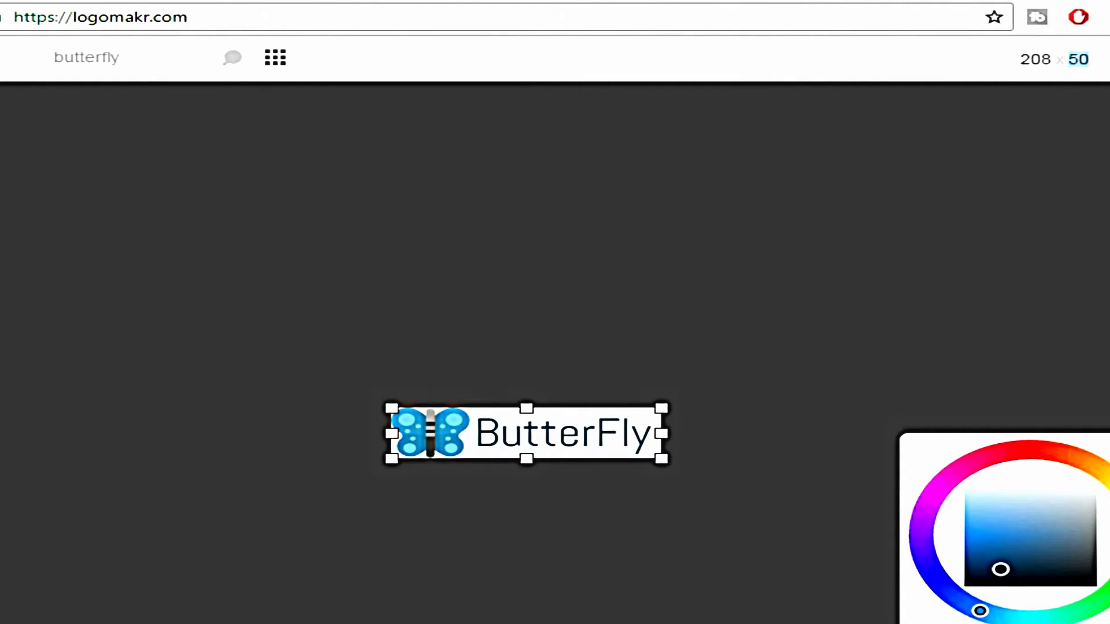
pyautogui.click(1099, 58)
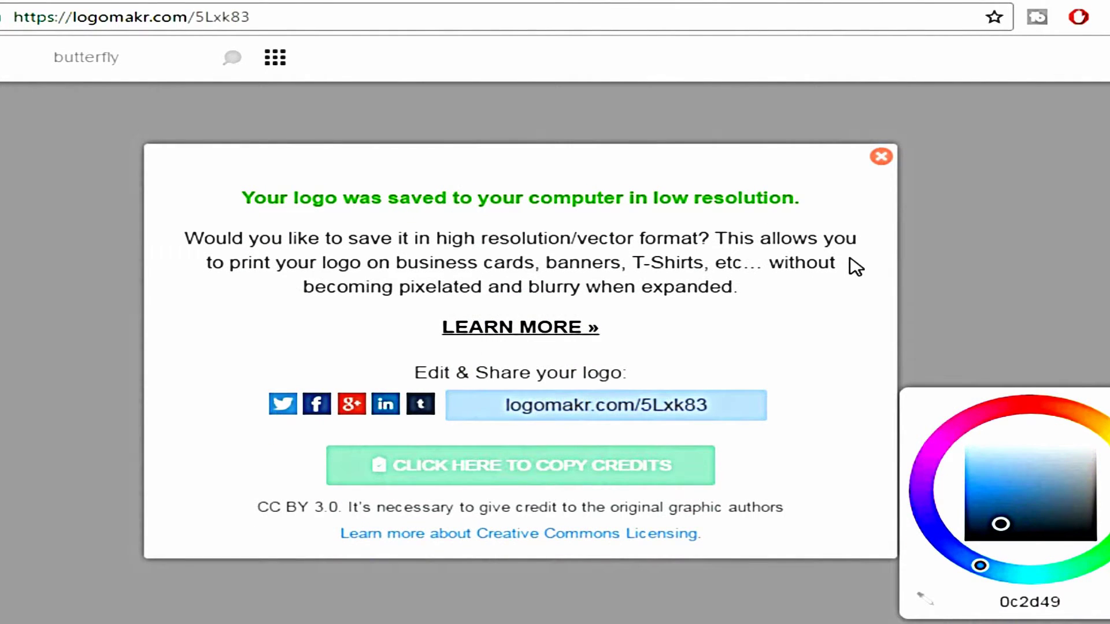
# Close Logomakr's logo-saved message
pyautogui.click(880, 159)
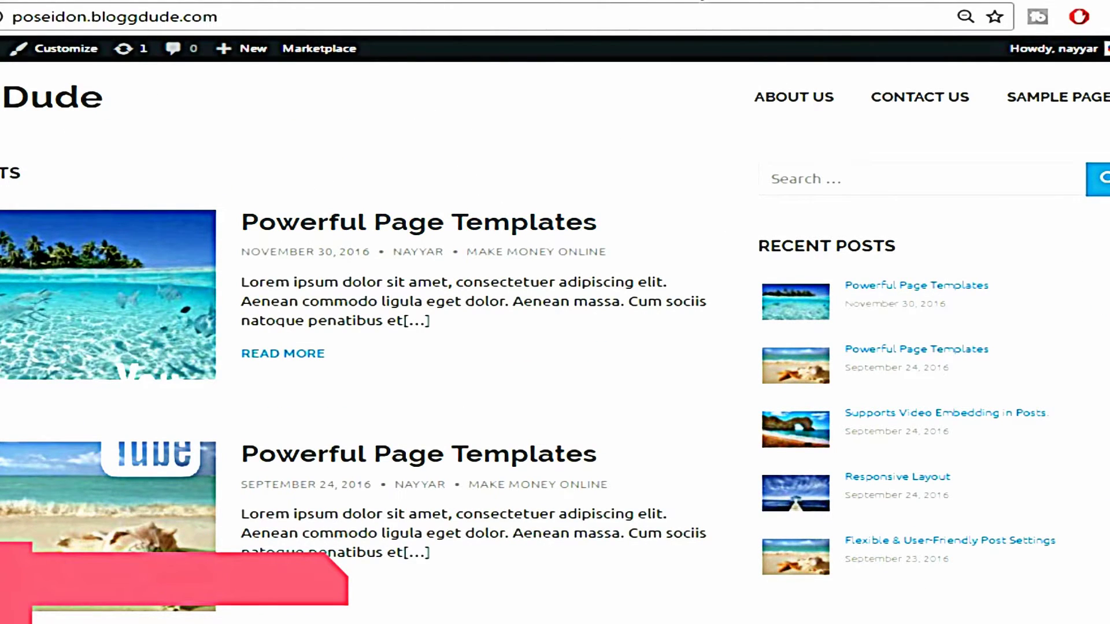
# Upload the saved ButterFly logo file as the new site logo in Site Identity
pyautogui.click(75, 58)
pyautogui.click(51, 234)
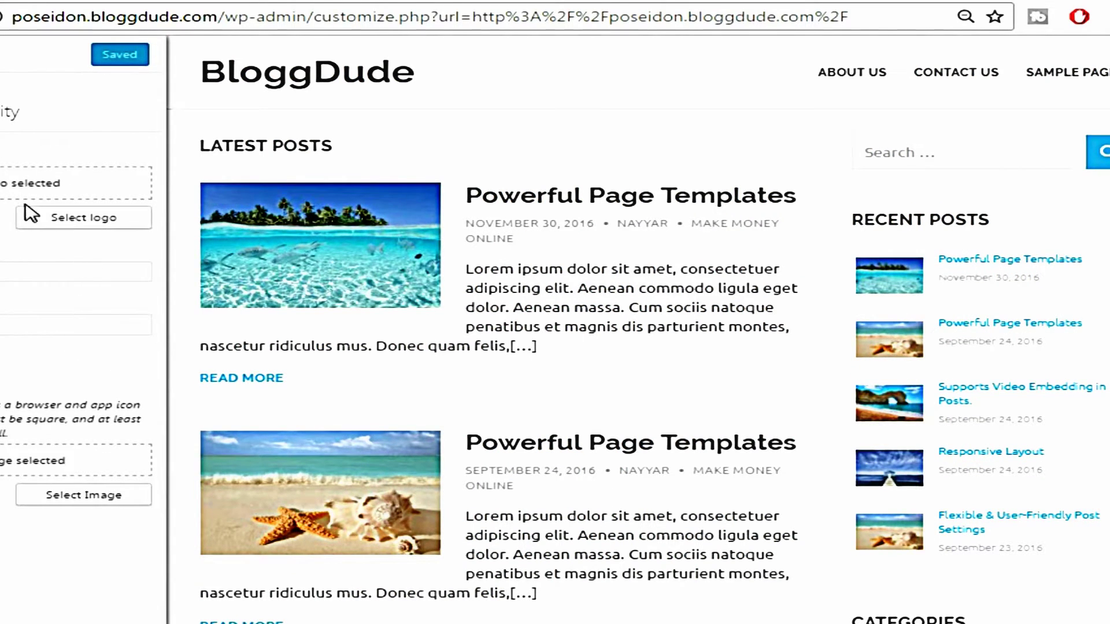
pyautogui.click(89, 219)
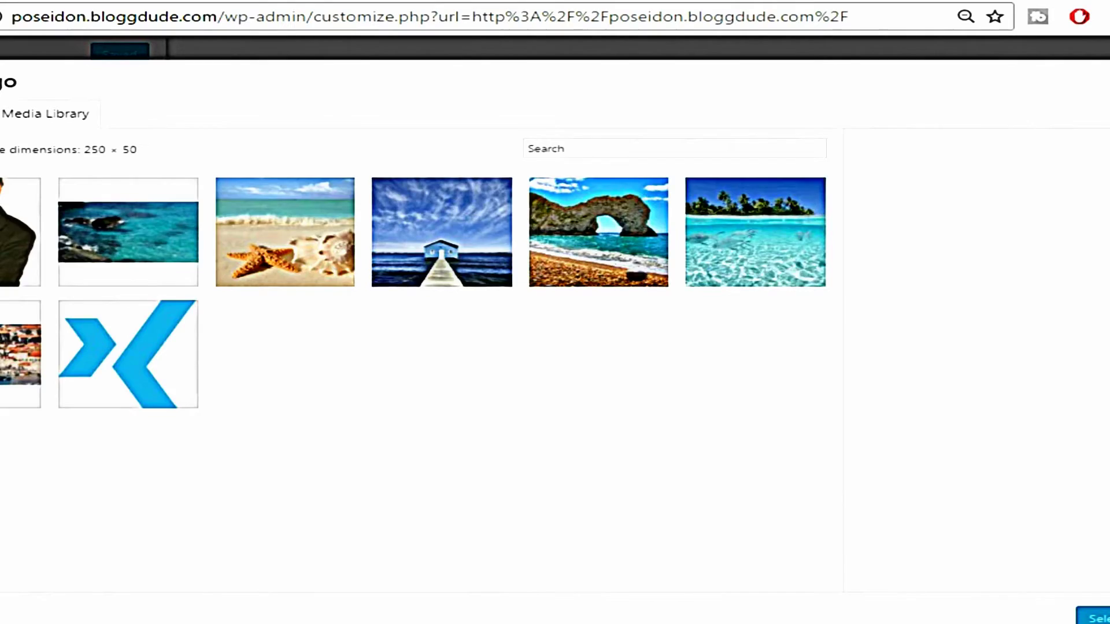
pyautogui.click(1, 114)
pyautogui.click(517, 359)
pyautogui.click(159, 329)
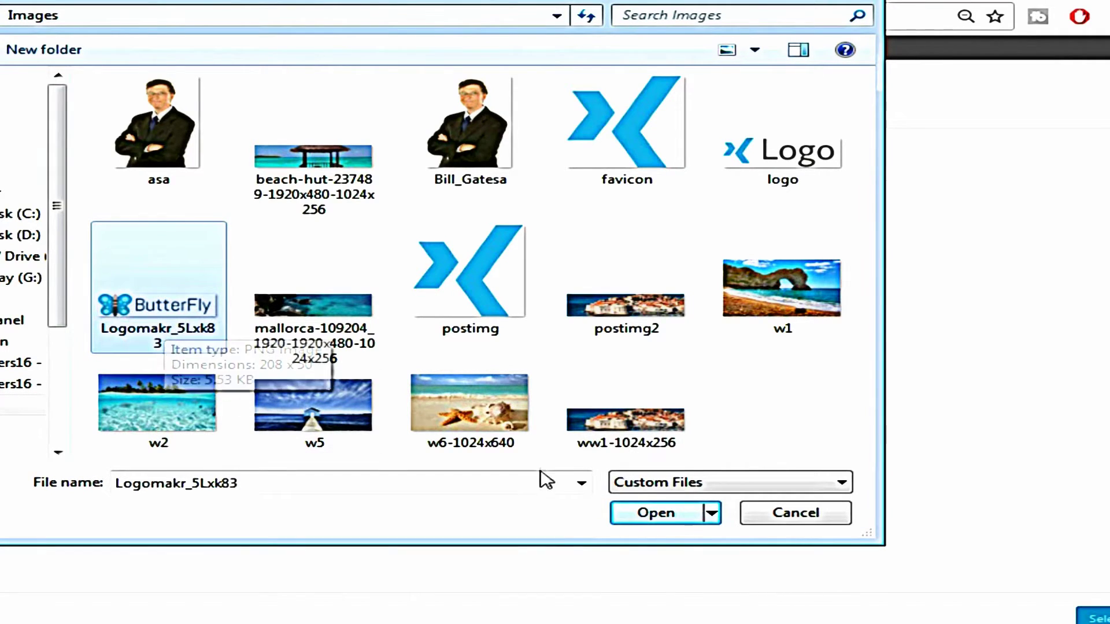
pyautogui.click(665, 520)
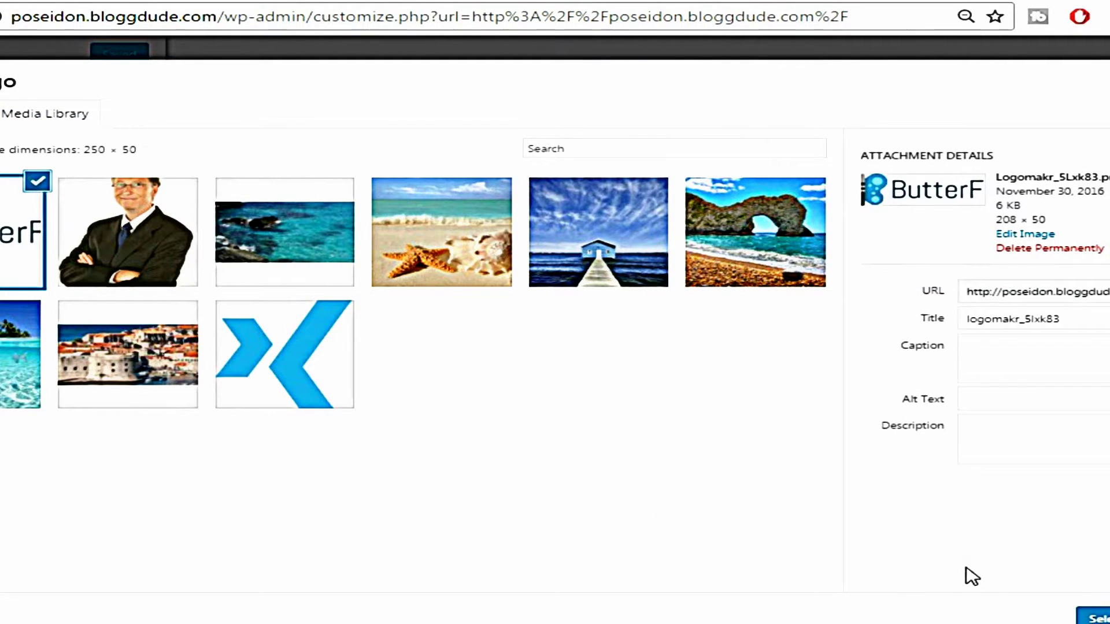
# Extend the crop box to the ButterFly image's top and bottom edges and confirm the crop
pyautogui.click(1090, 616)
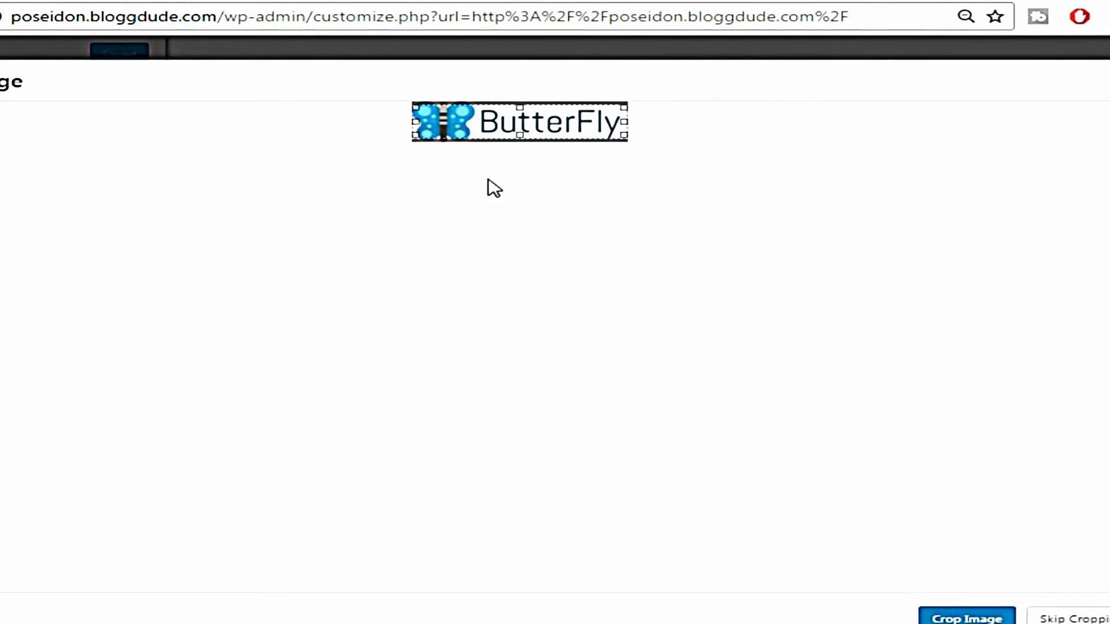
pyautogui.moveTo(519, 107); pyautogui.dragTo(522, 90)
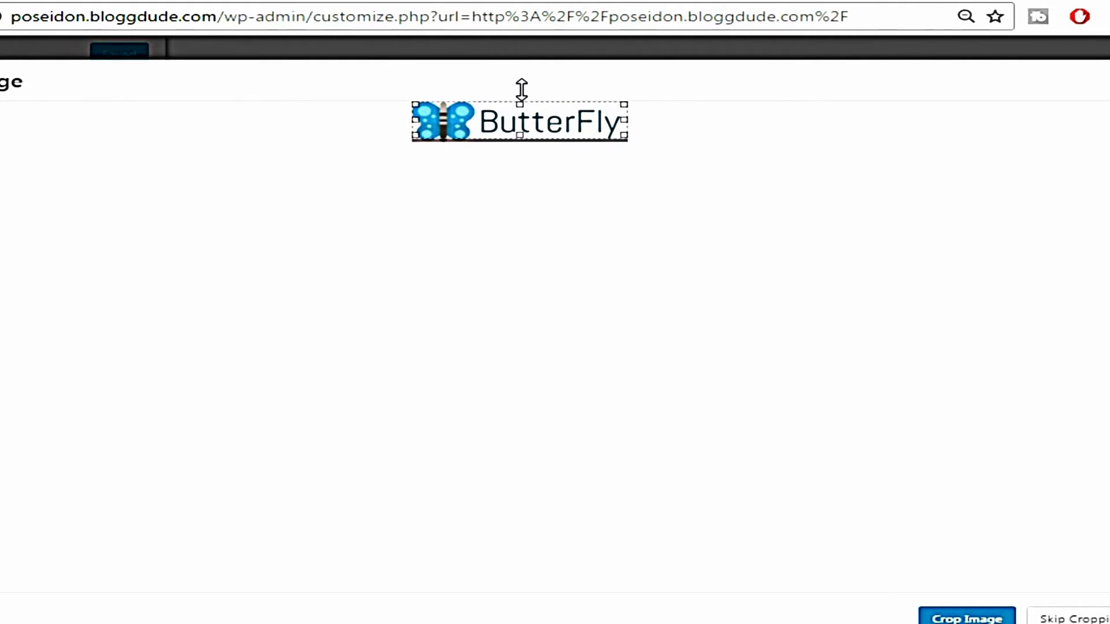
pyautogui.moveTo(520, 135); pyautogui.dragTo(520, 140)
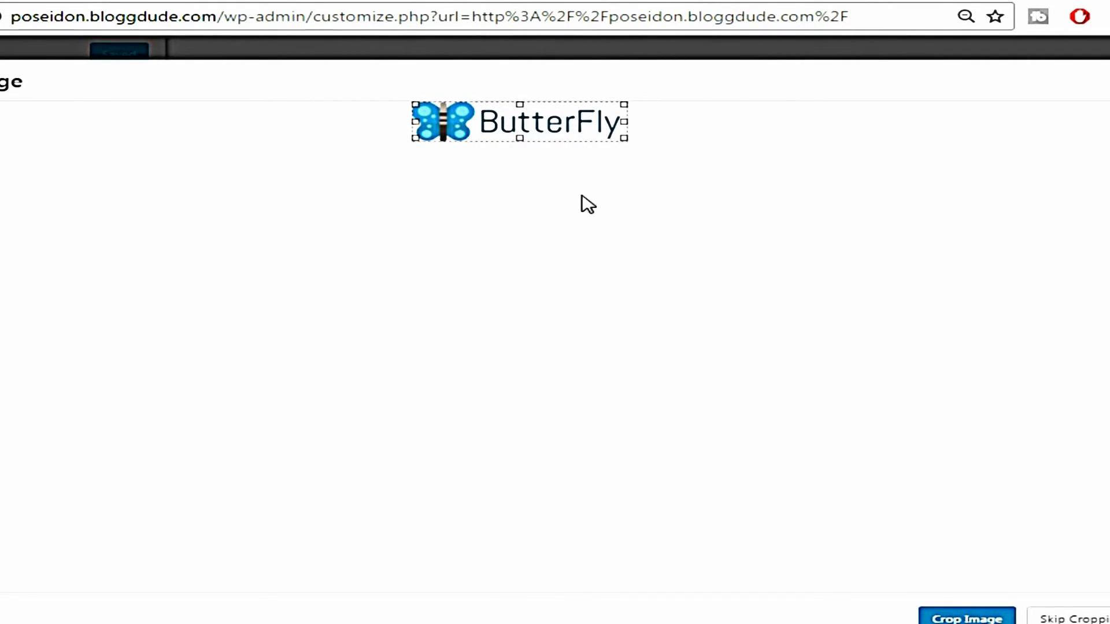
pyautogui.click(972, 617)
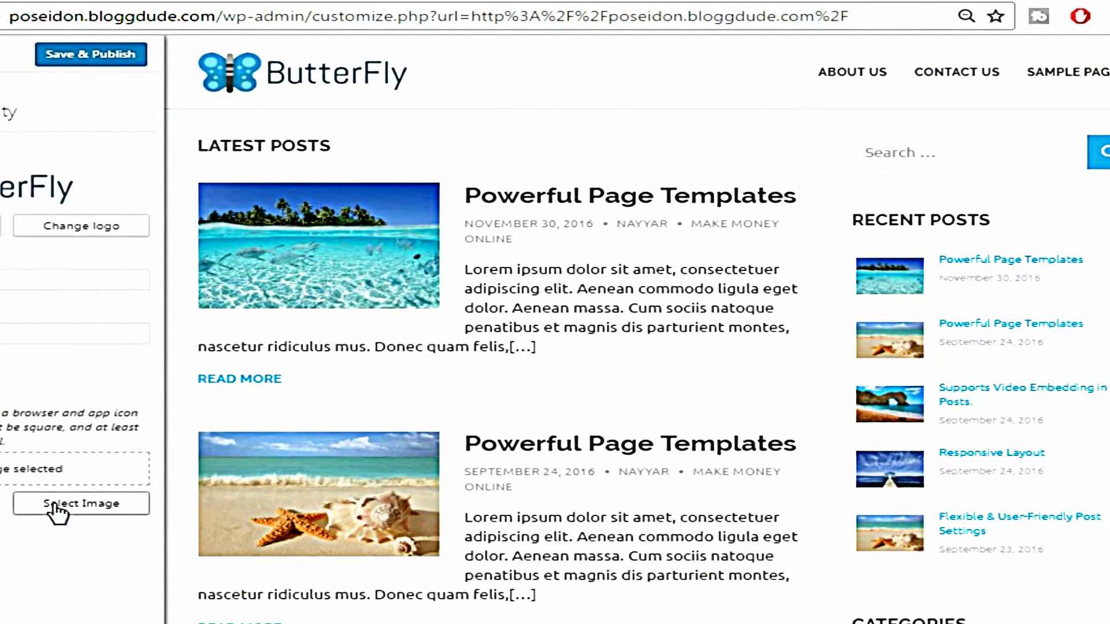
# Set the cropped blue X image as the site icon and publish the logo and icon changes
pyautogui.click(103, 507)
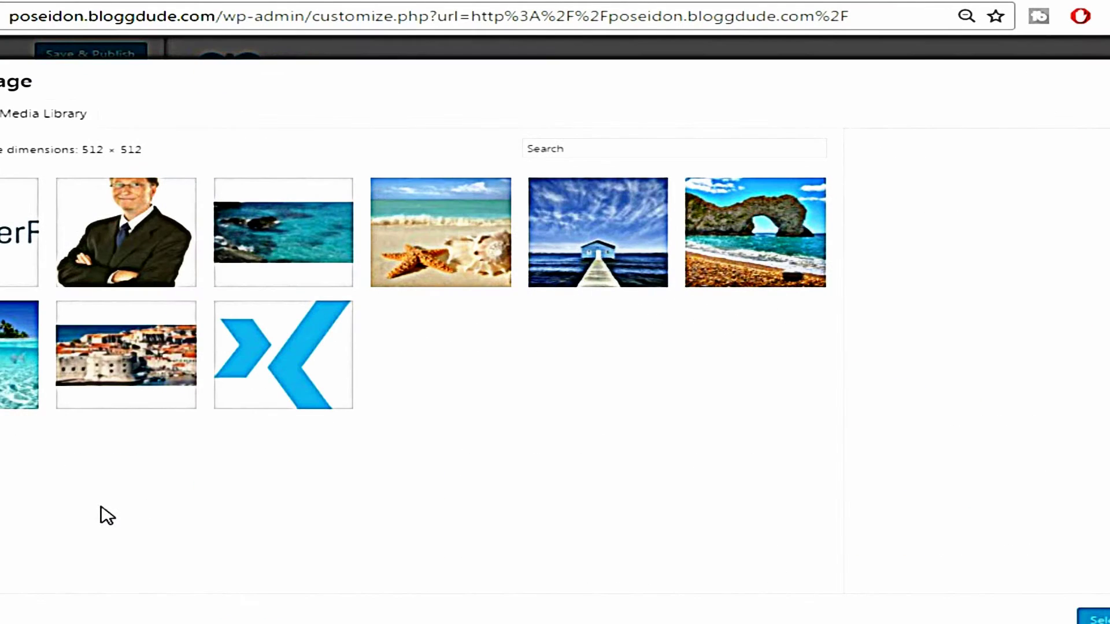
pyautogui.click(322, 370)
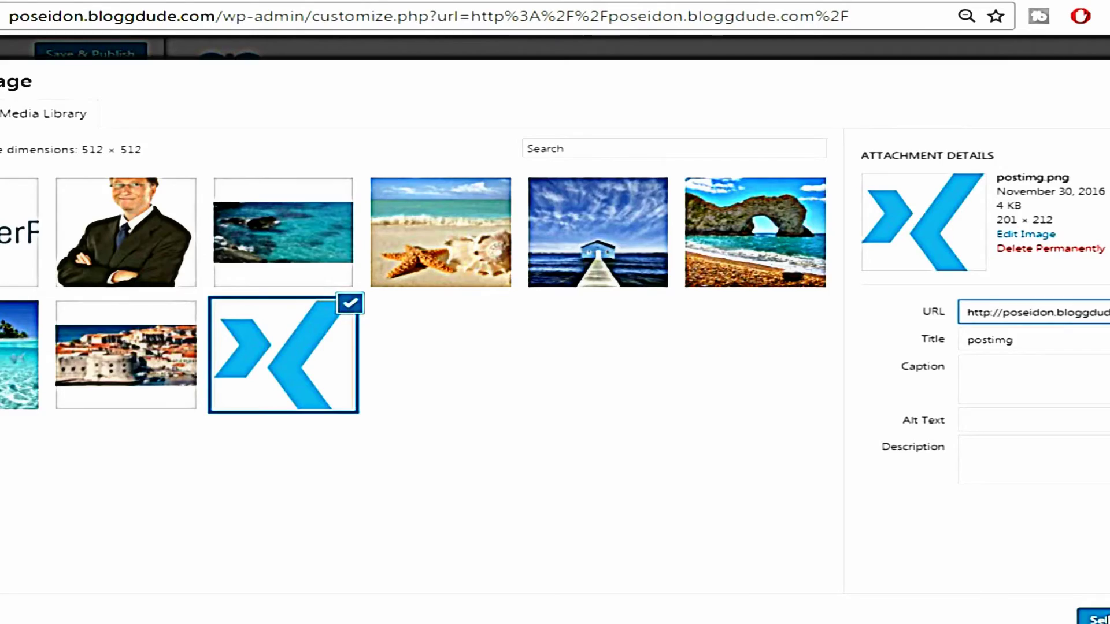
pyautogui.click(1098, 619)
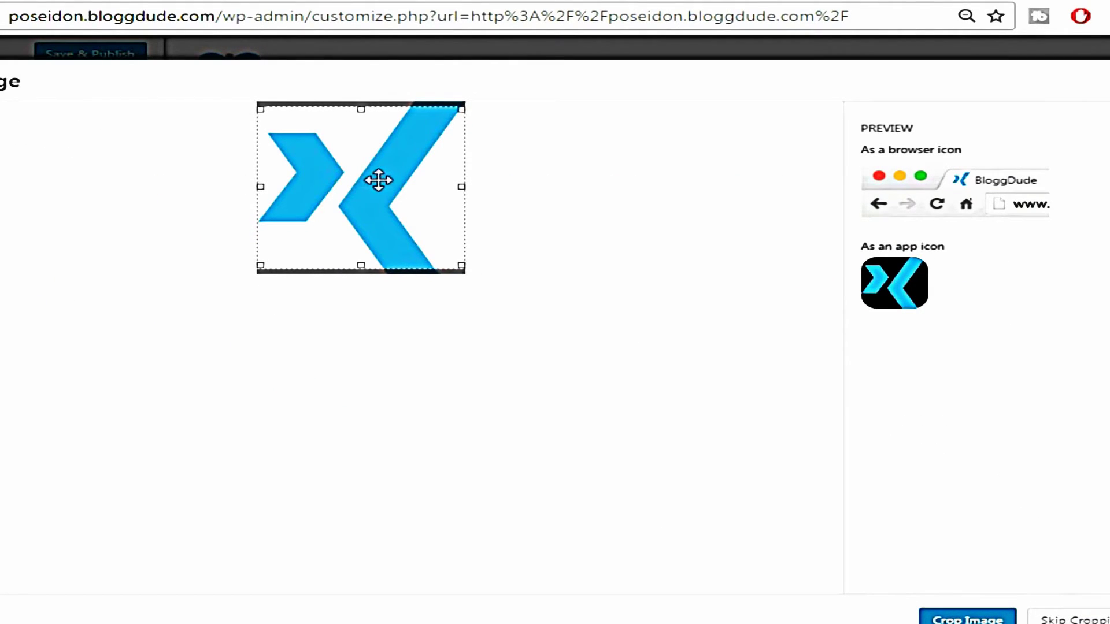
pyautogui.click(967, 619)
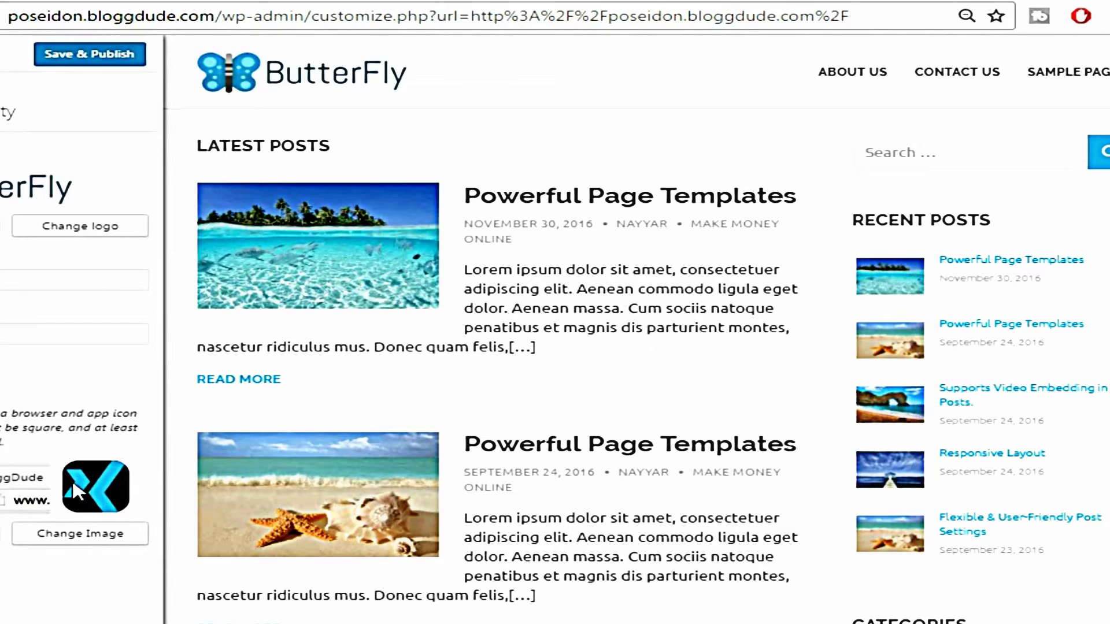
pyautogui.click(91, 59)
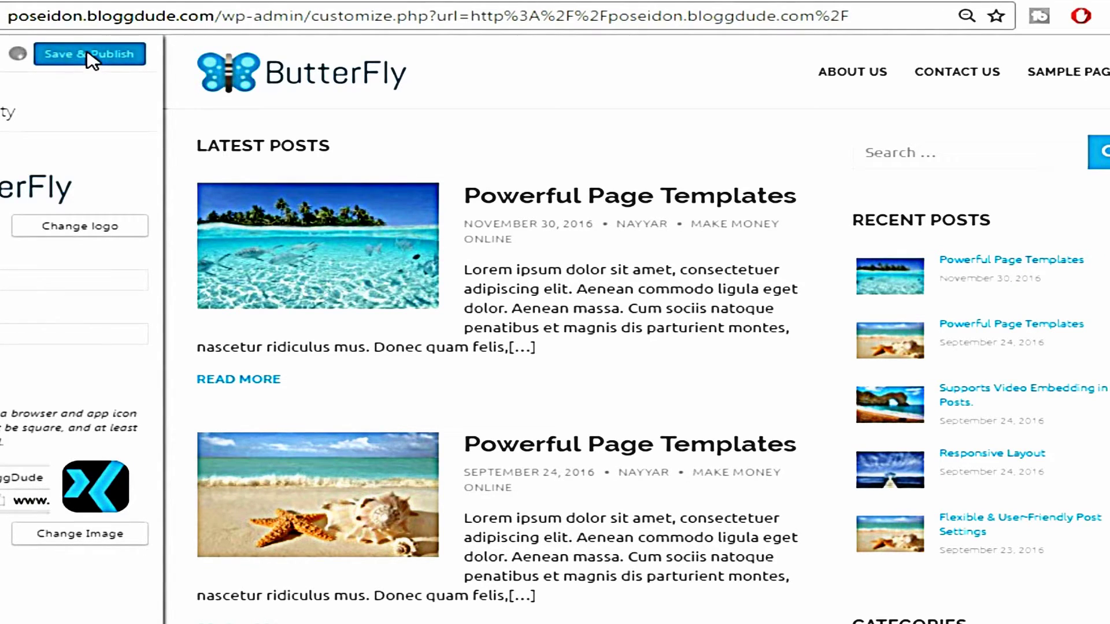
pyautogui.moveTo(235, 16); pyautogui.dragTo(849, 16)
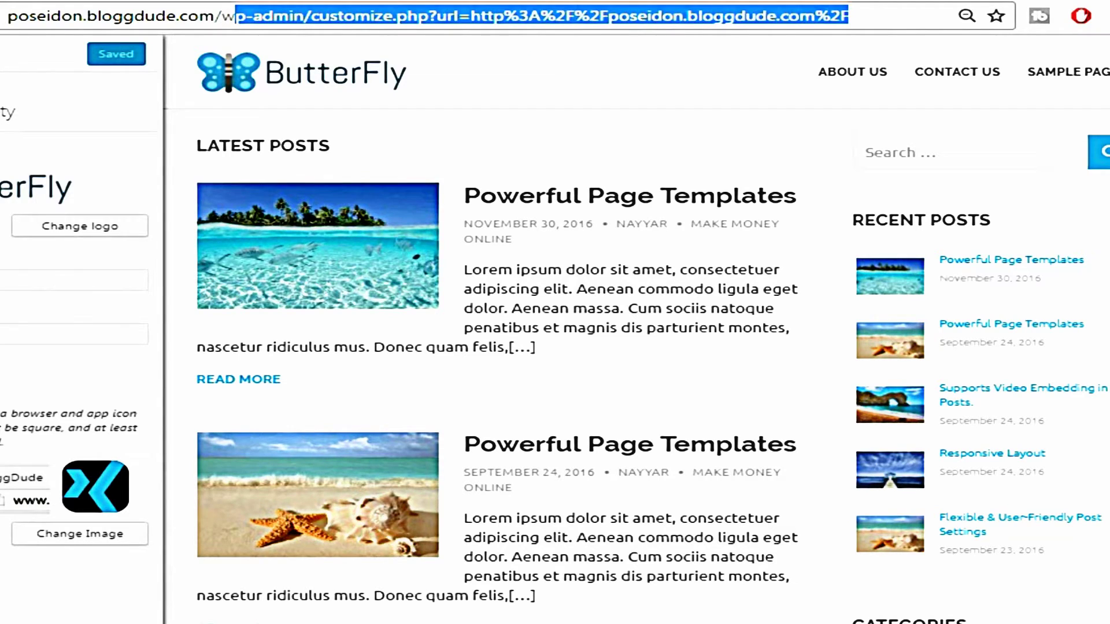
# Load the site root address, then go to the admin menu editor under Appearance > Menus
pyautogui.press('BackSpace')
pyautogui.press('BackSpace')
pyautogui.press('BackSpace')
pyautogui.press('Return')
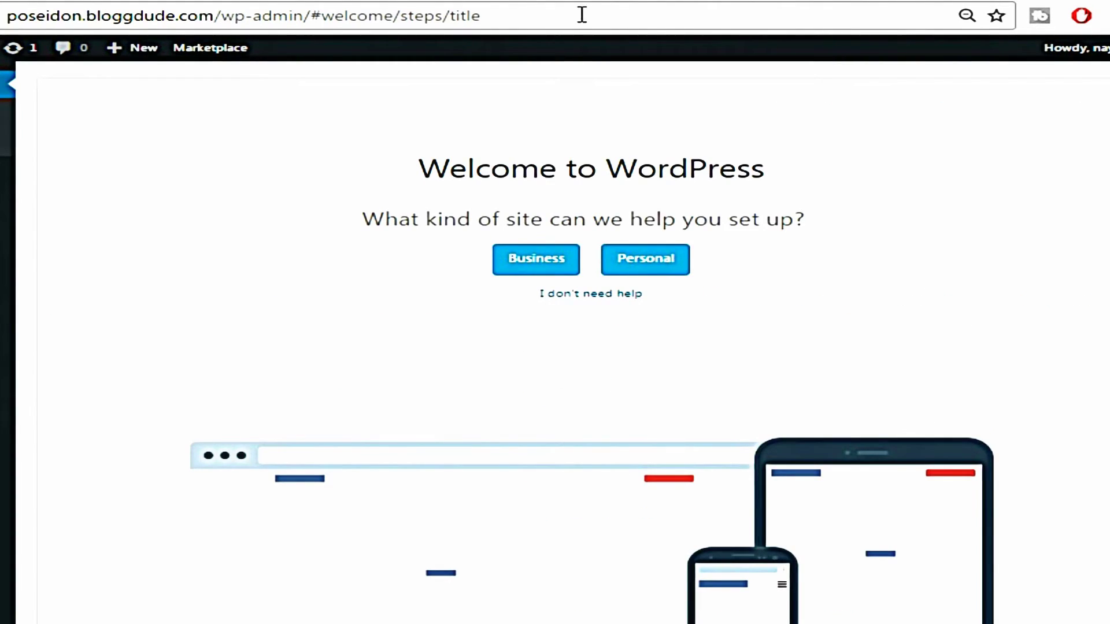
pyautogui.moveTo(7, 379)
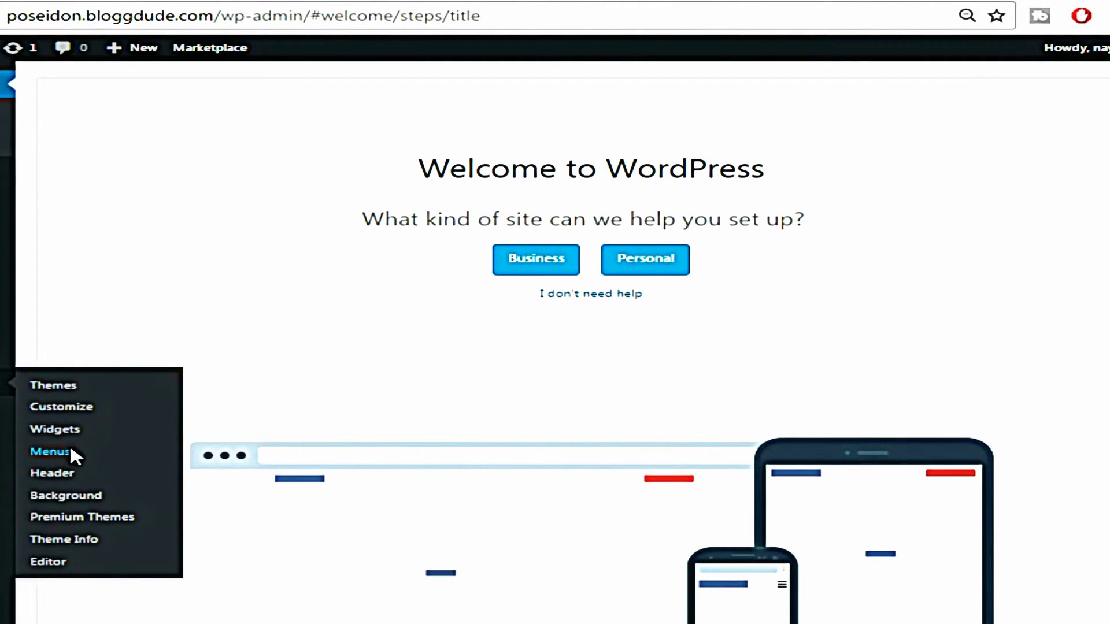
pyautogui.click(50, 451)
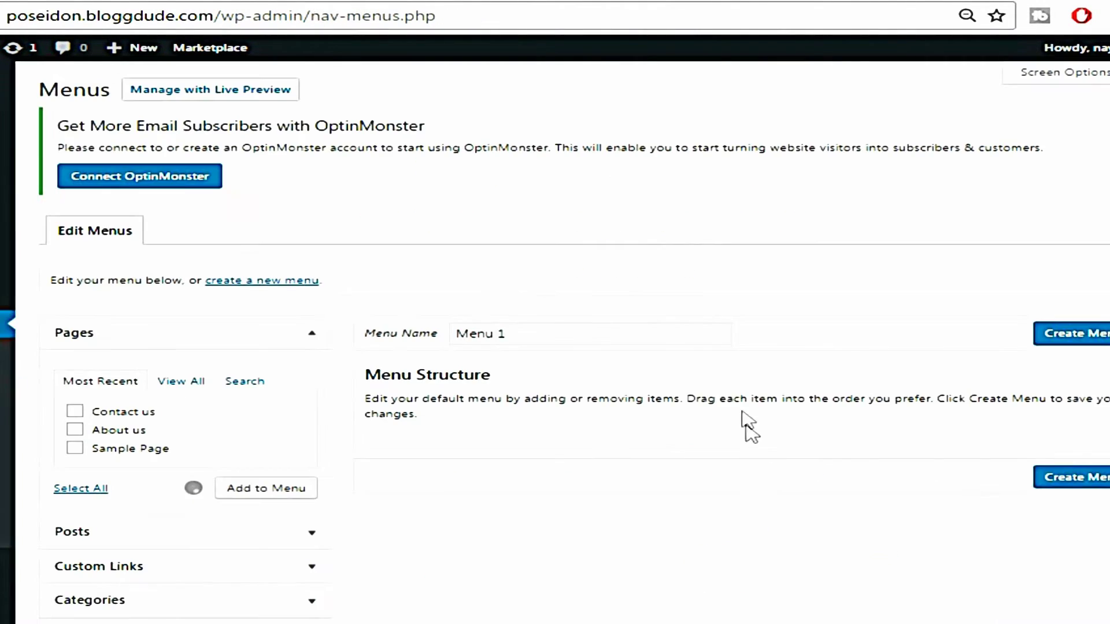
# Create 'Menu main', remove Sample Page, and add the five category links
pyautogui.click(521, 335)
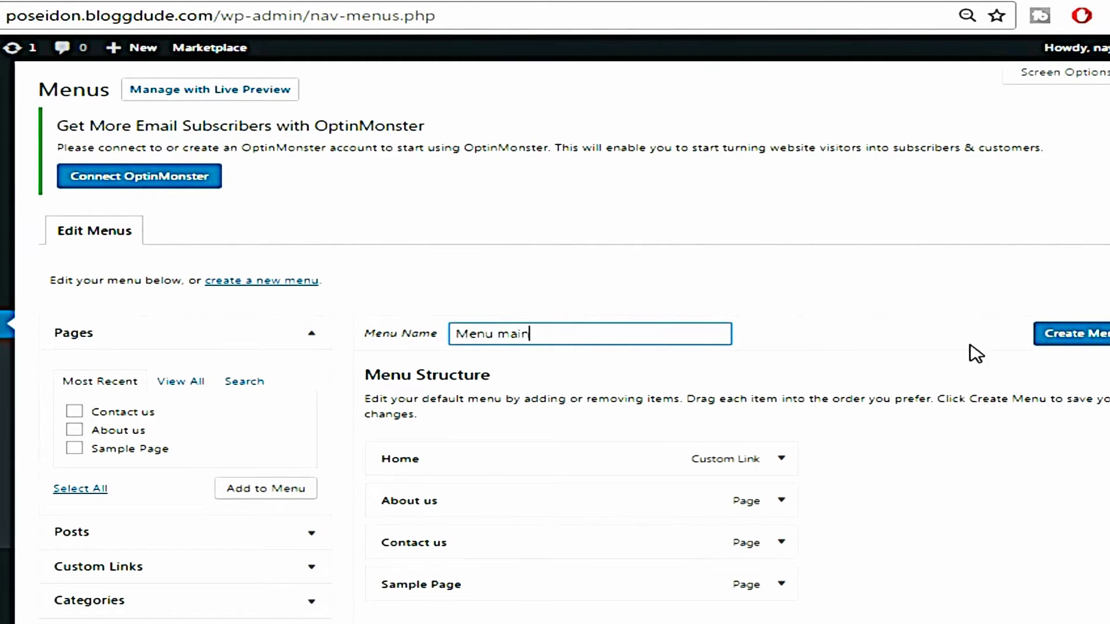
pyautogui.click(1080, 341)
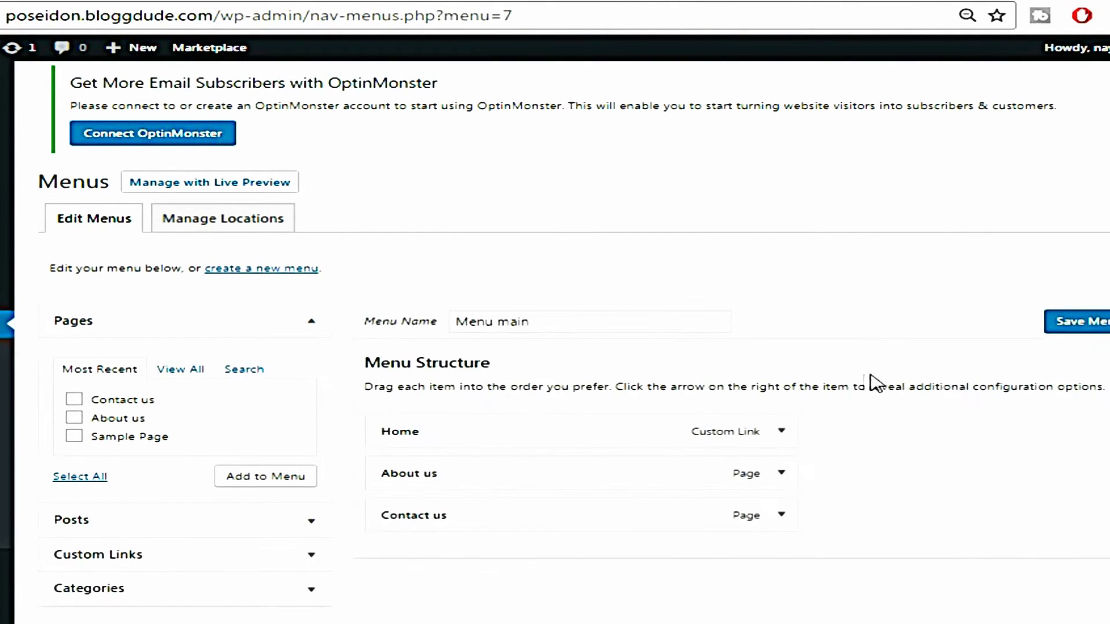
pyautogui.scroll(-2, 917, 387)
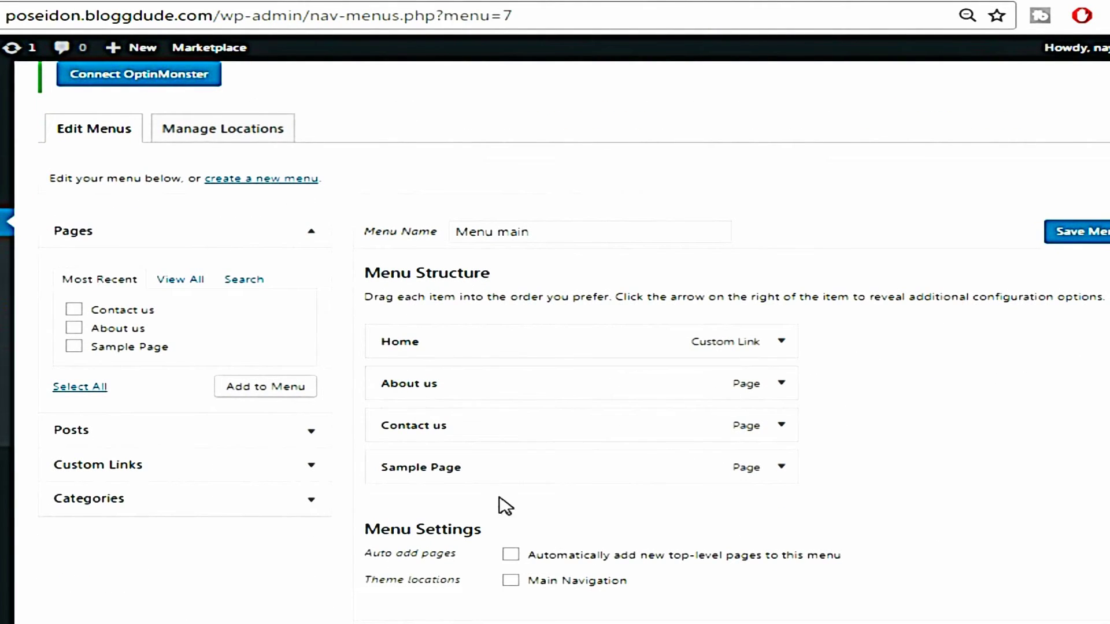
pyautogui.scroll(-1, 838, 463)
pyautogui.click(782, 414)
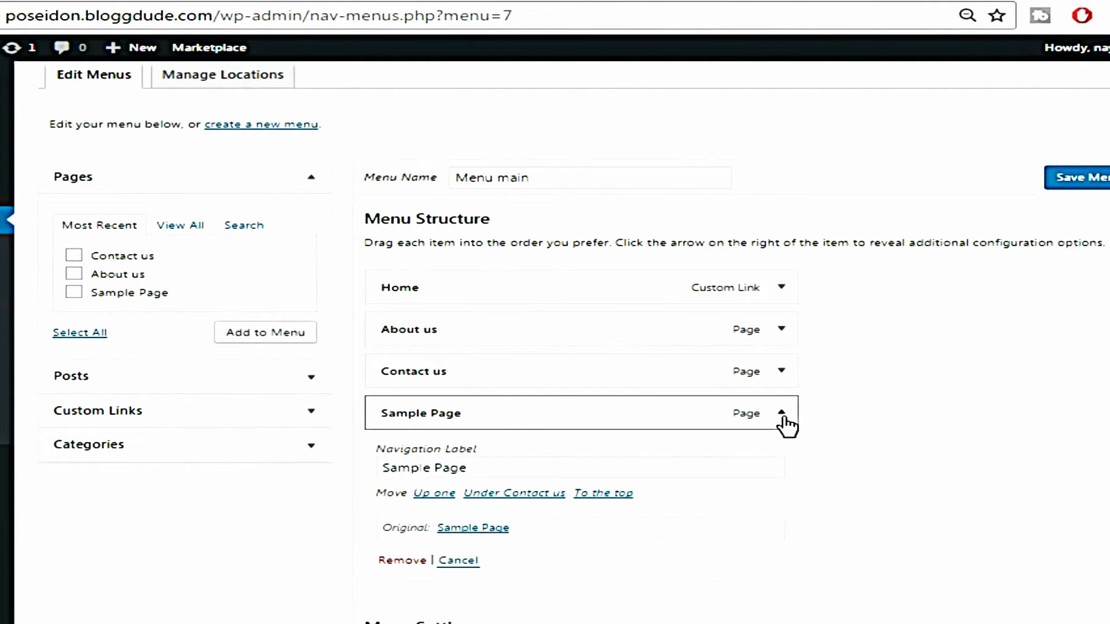
pyautogui.click(404, 561)
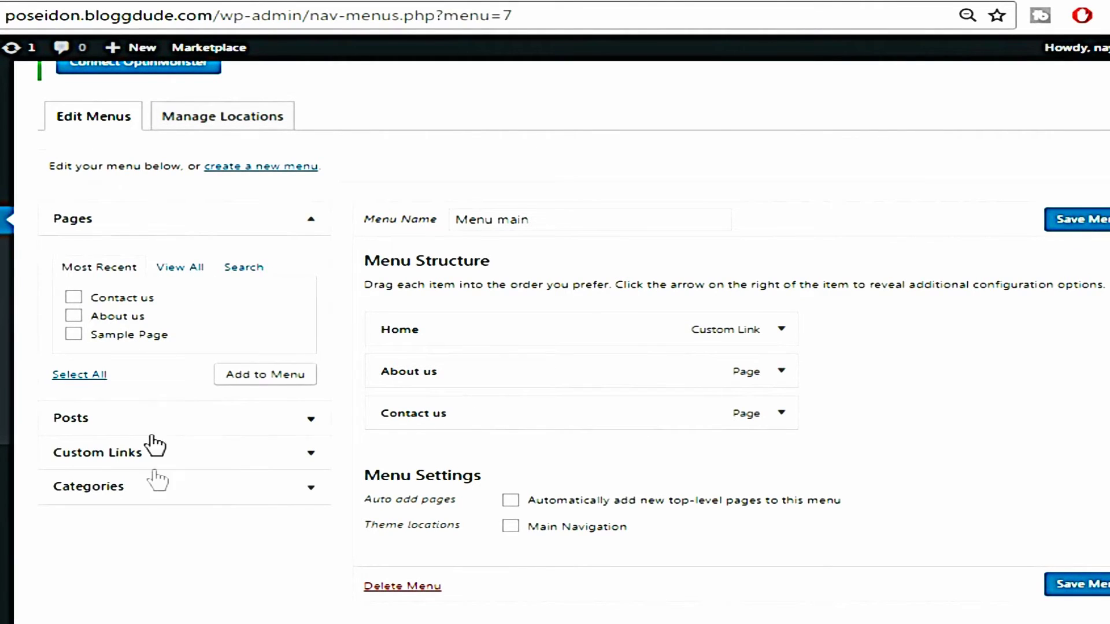
pyautogui.click(149, 487)
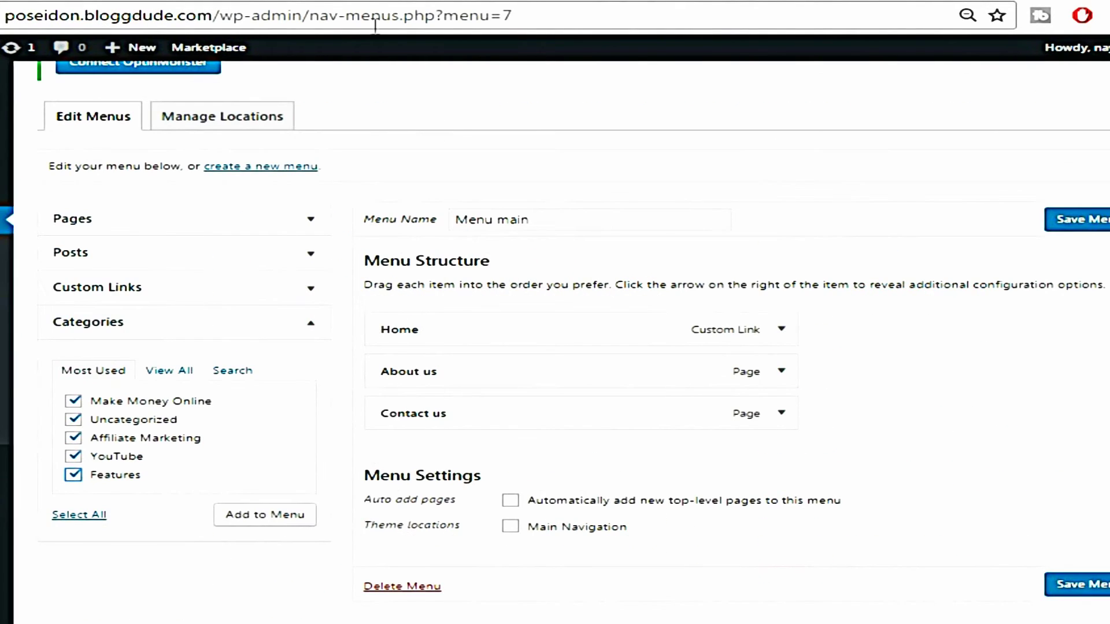
pyautogui.click(275, 520)
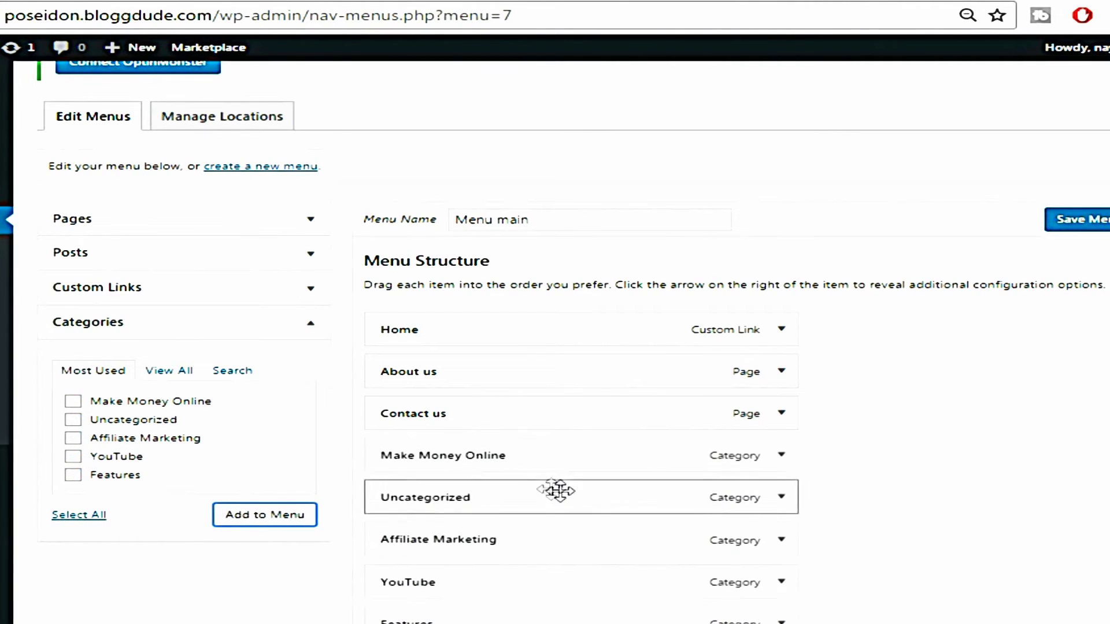
# Move About us and then Contact us to the end of the menu and save it
pyautogui.scroll(-2, 903, 406)
pyautogui.scroll(-2, 903, 407)
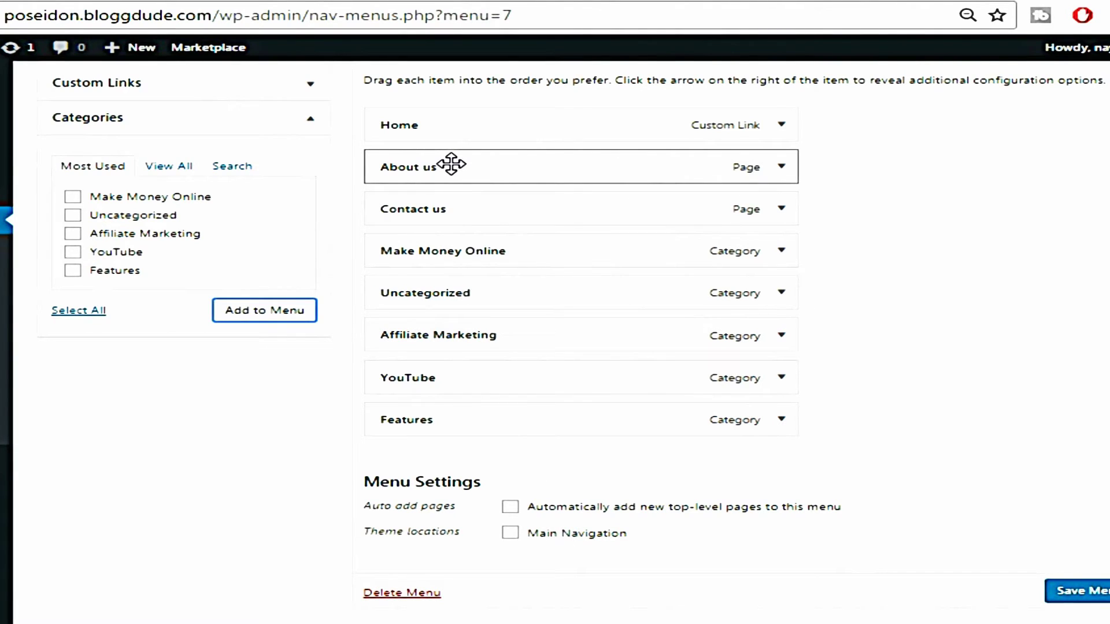
pyautogui.moveTo(451, 165); pyautogui.dragTo(448, 462)
pyautogui.moveTo(467, 203); pyautogui.dragTo(464, 458)
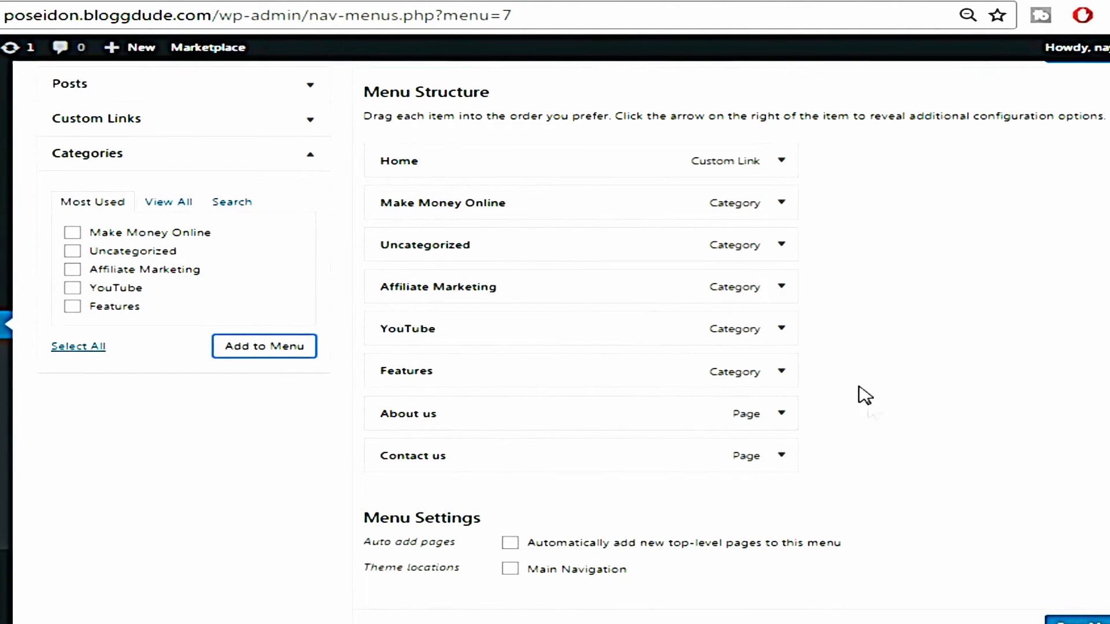
pyautogui.click(1089, 622)
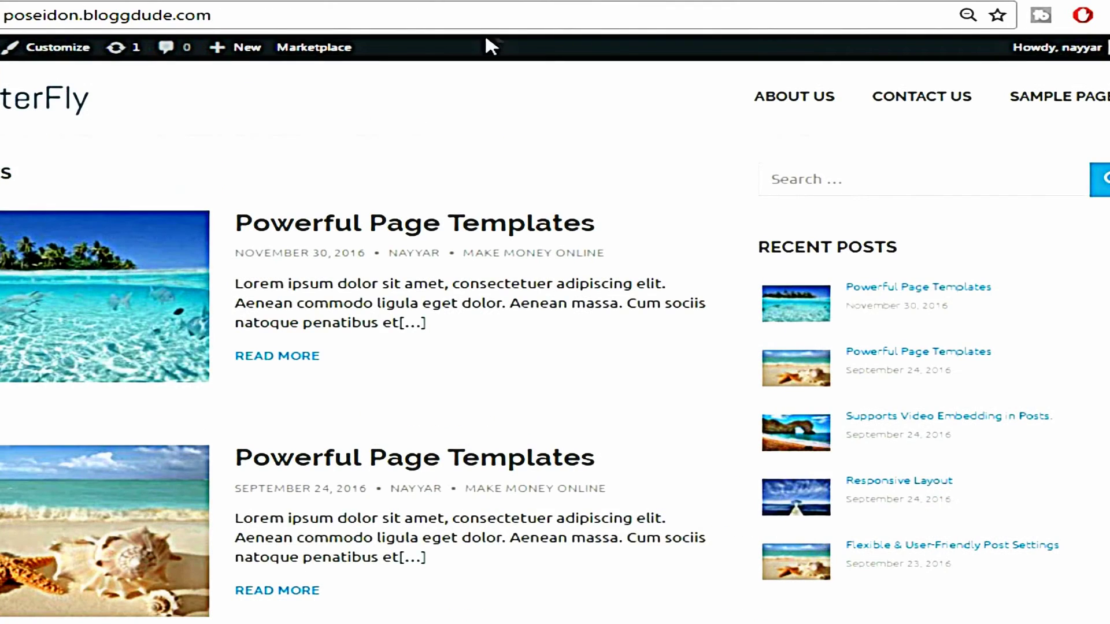
# Reload the site's front page and assign Menu main to the Main Navigation location
pyautogui.click(483, 16)
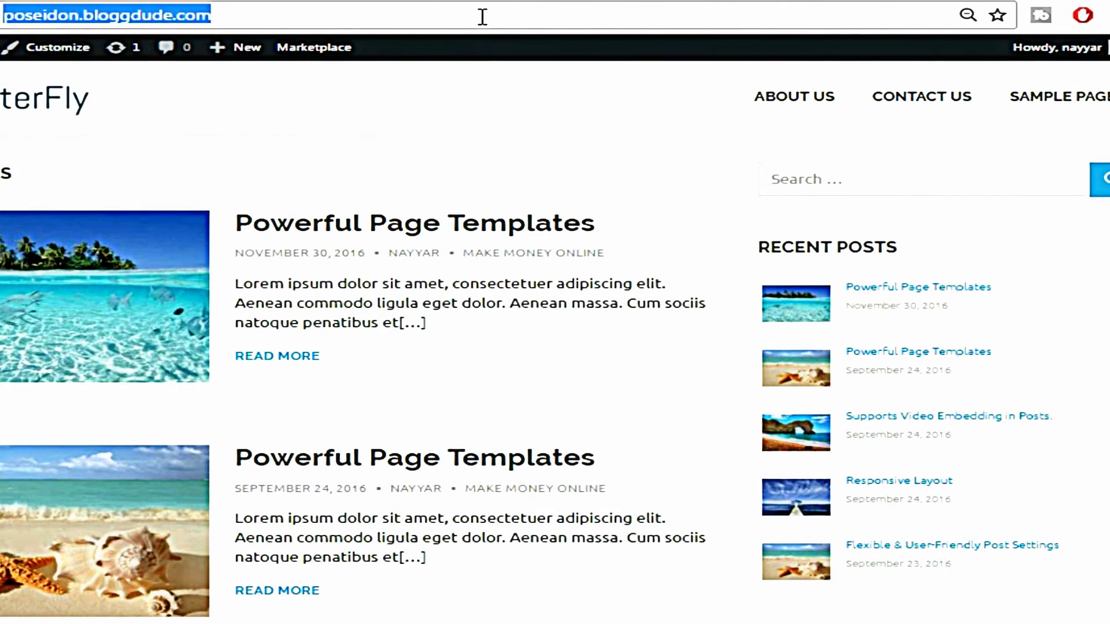
pyautogui.click(484, 21)
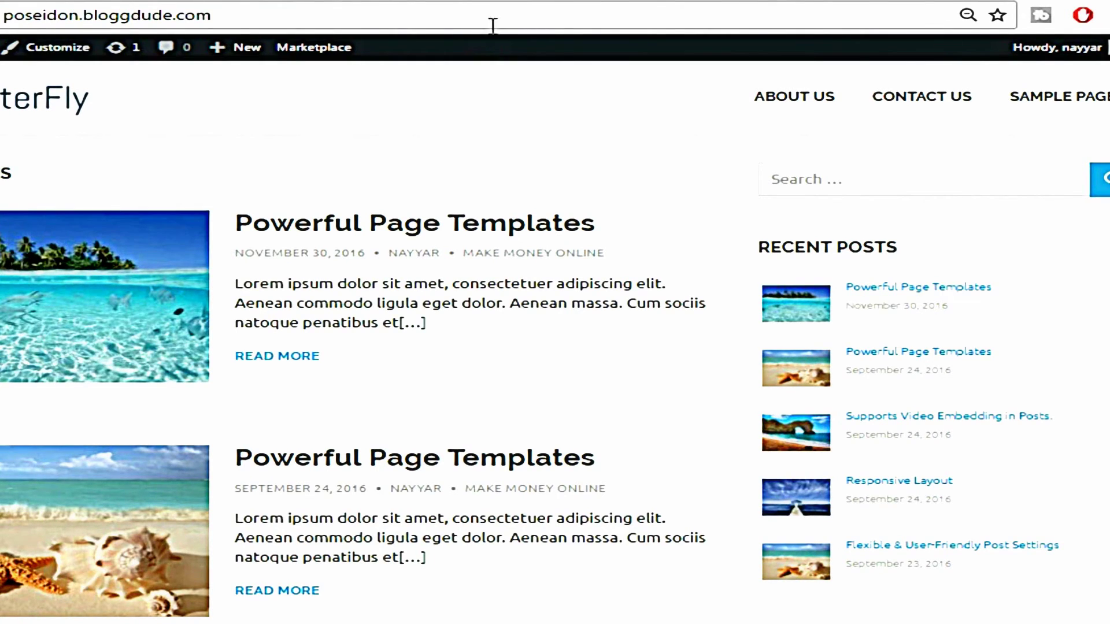
pyautogui.press('Return')
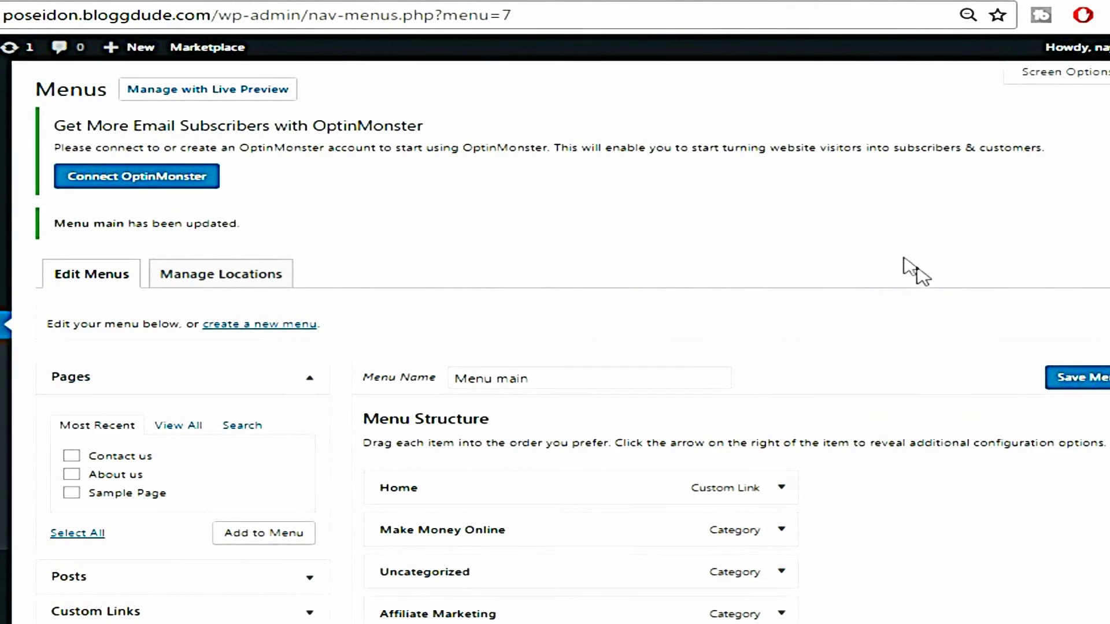
pyautogui.scroll(-5, 919, 272)
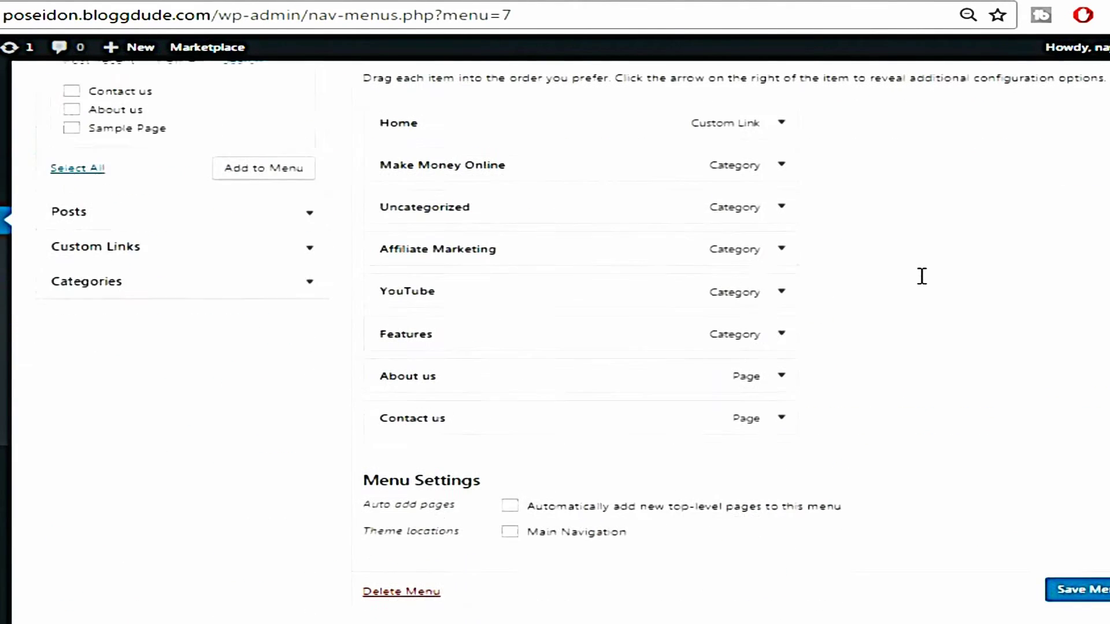
pyautogui.click(531, 531)
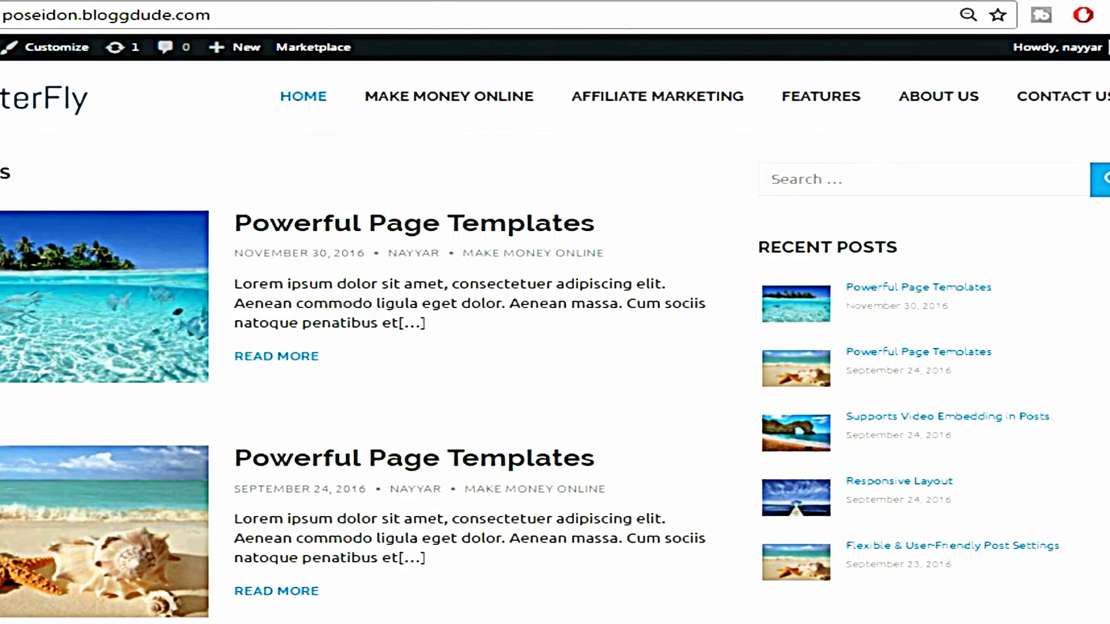
pyautogui.scroll(-20, 1103, 252)
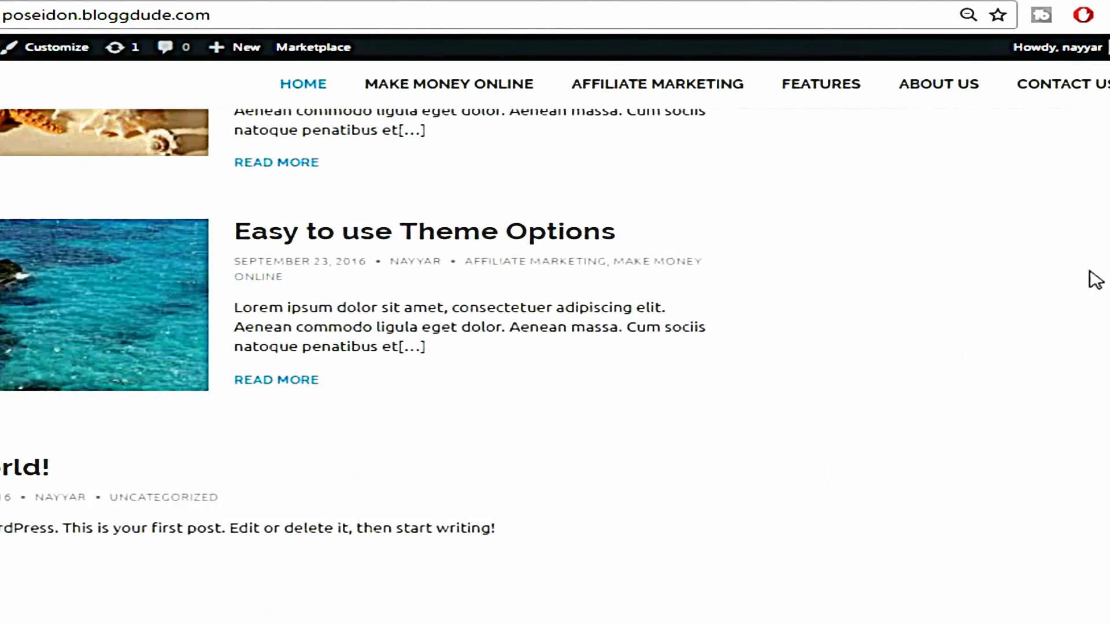
pyautogui.scroll(20, 841, 410)
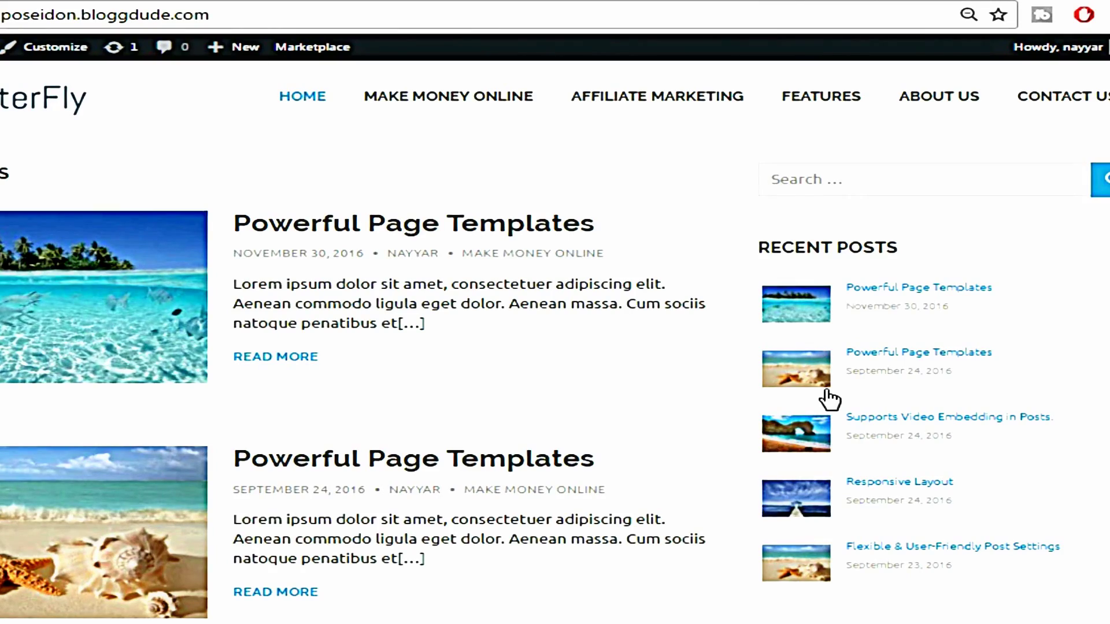
pyautogui.scroll(-15, 555, 347)
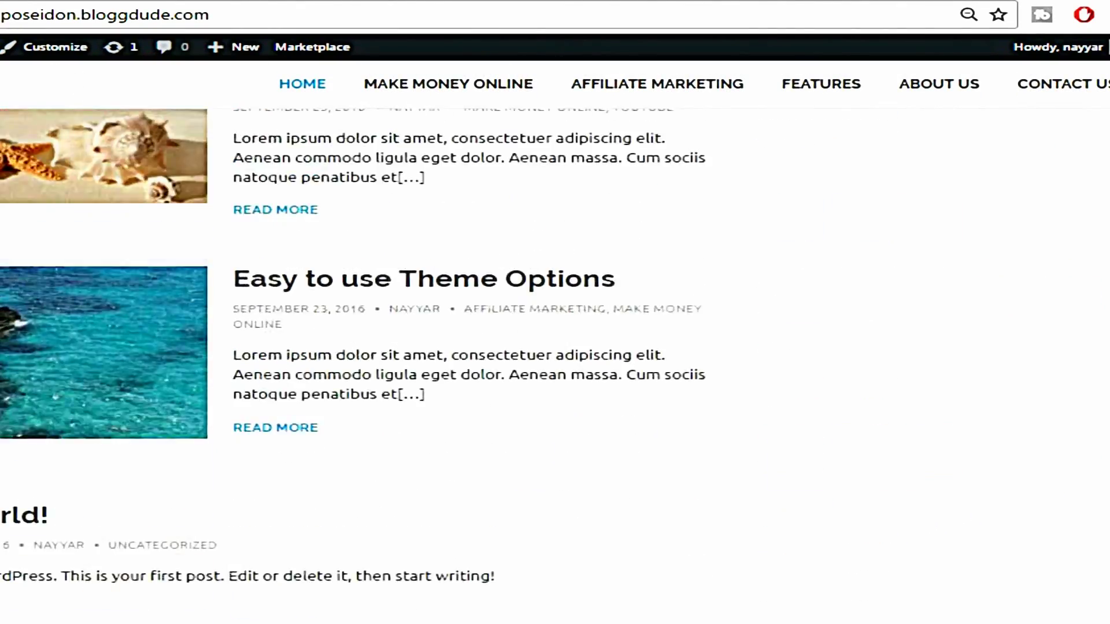